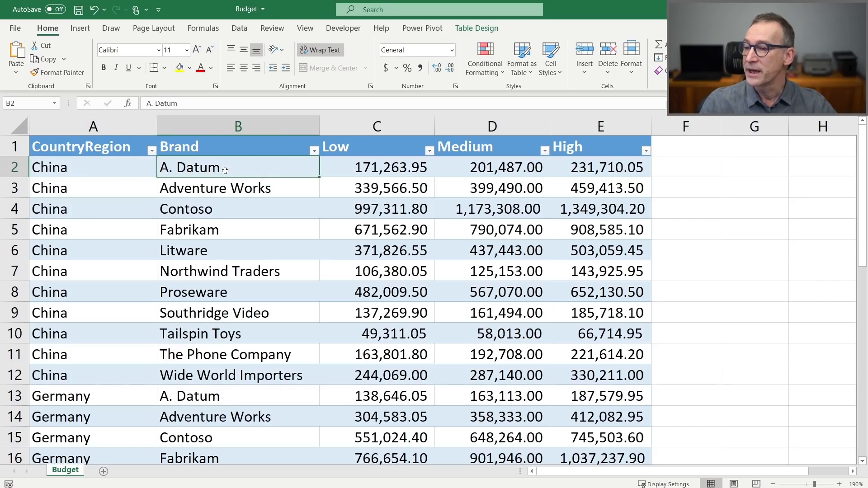
- Review the Budget table's Low, Medium and High values for each country and brand, including how Low and High are calculated
{"action": "left_click", "coordinate": [370, 164]}
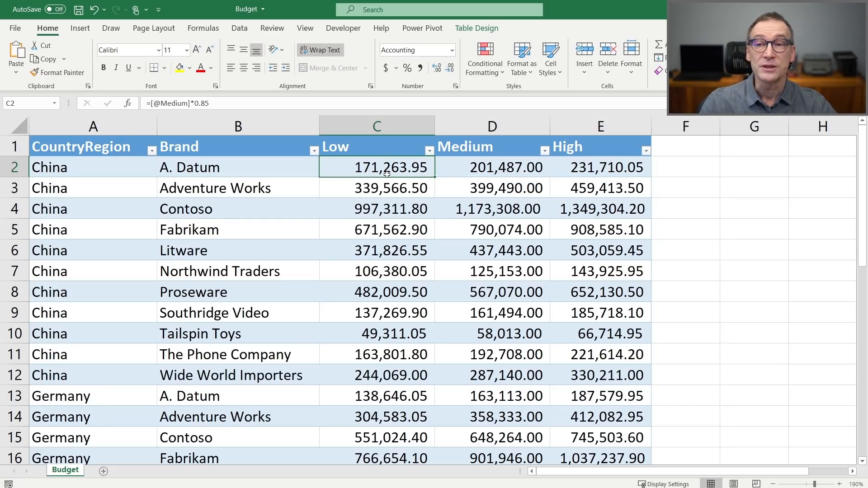
{"action": "left_click", "coordinate": [491, 171]}
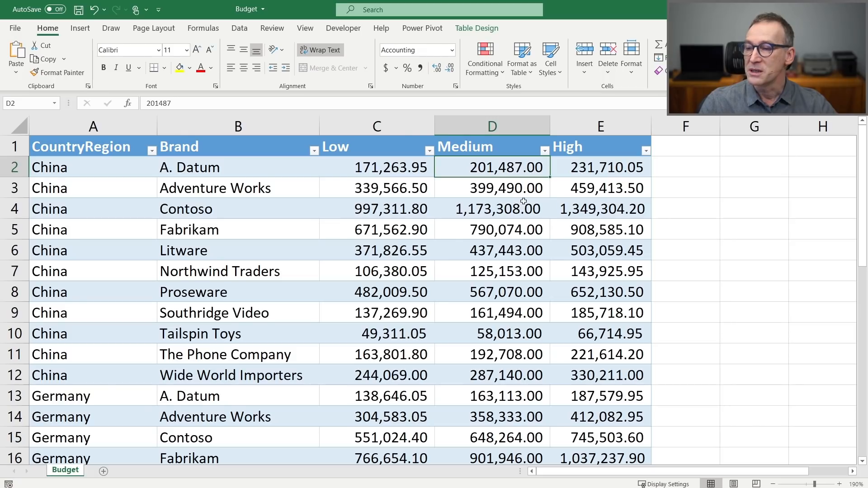
{"action": "left_click", "coordinate": [599, 171]}
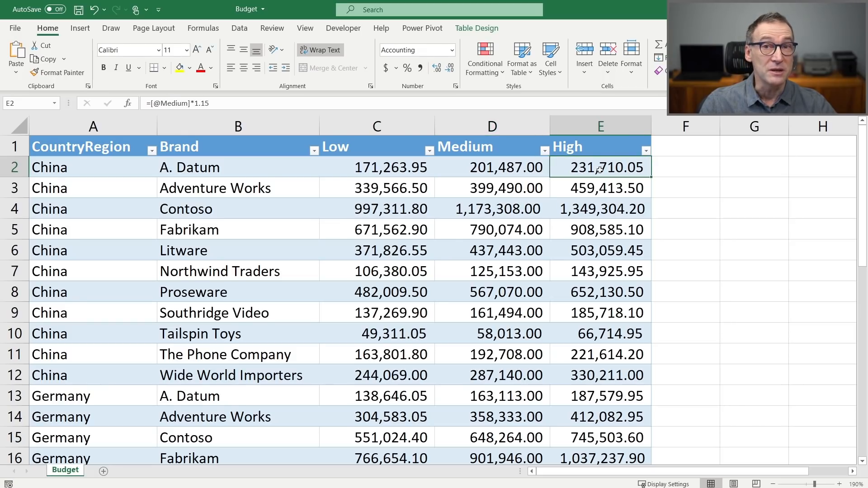
{"action": "left_click", "coordinate": [117, 169]}
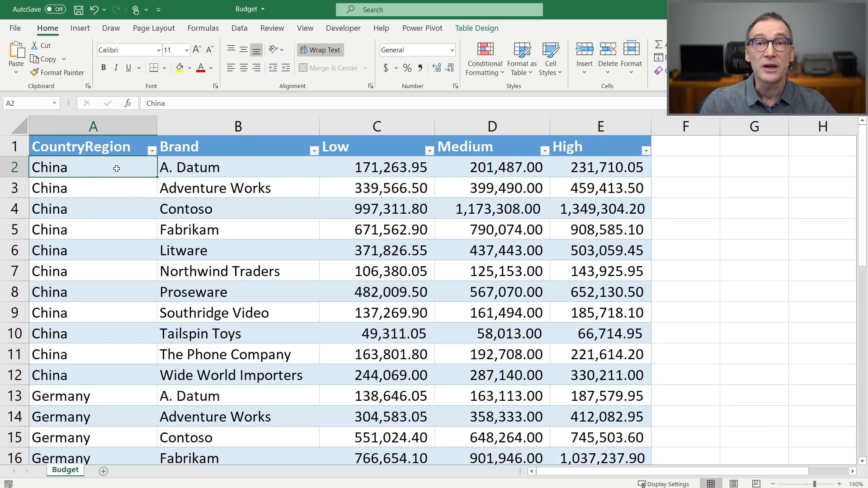
{"action": "scroll", "coordinate": [186, 221], "scroll_direction": "down", "scroll_amount": 1}
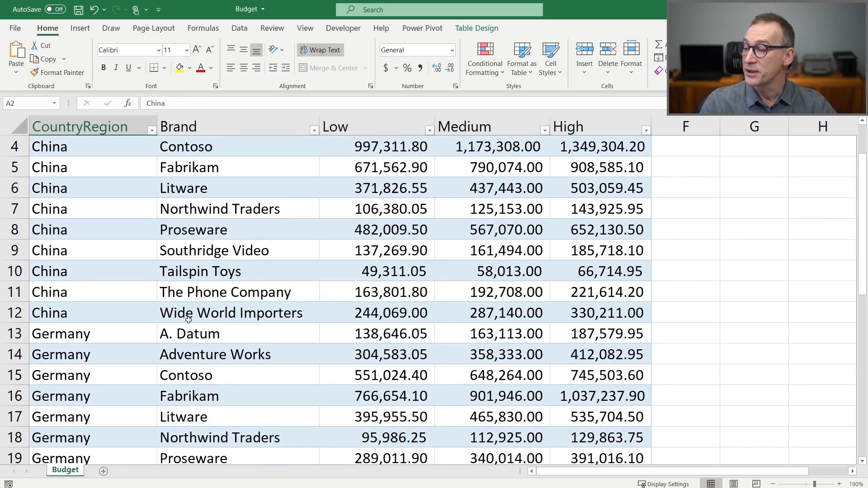
{"action": "scroll", "coordinate": [113, 275], "scroll_direction": "up", "scroll_amount": 1}
{"action": "scroll", "coordinate": [107, 255], "scroll_direction": "down", "scroll_amount": 6}
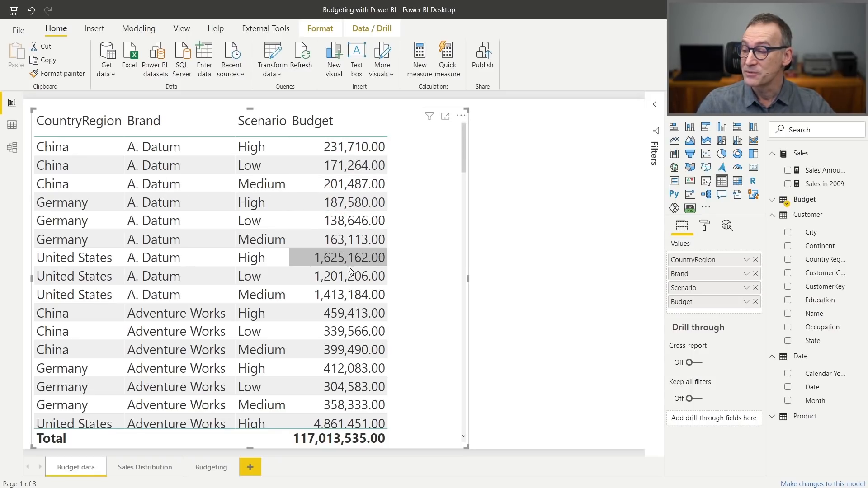
- In Power BI Desktop, open the Budgeting report page and try the Scenario slicer's High, Low and Medium options, finishing on Low
{"action": "left_click", "coordinate": [208, 467]}
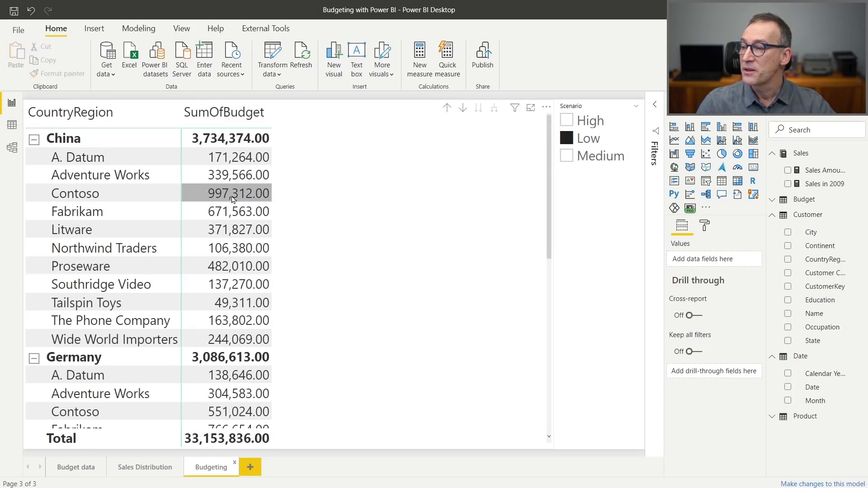
{"action": "left_click", "coordinate": [567, 121]}
{"action": "left_click", "coordinate": [566, 140]}
{"action": "left_click", "coordinate": [566, 157]}
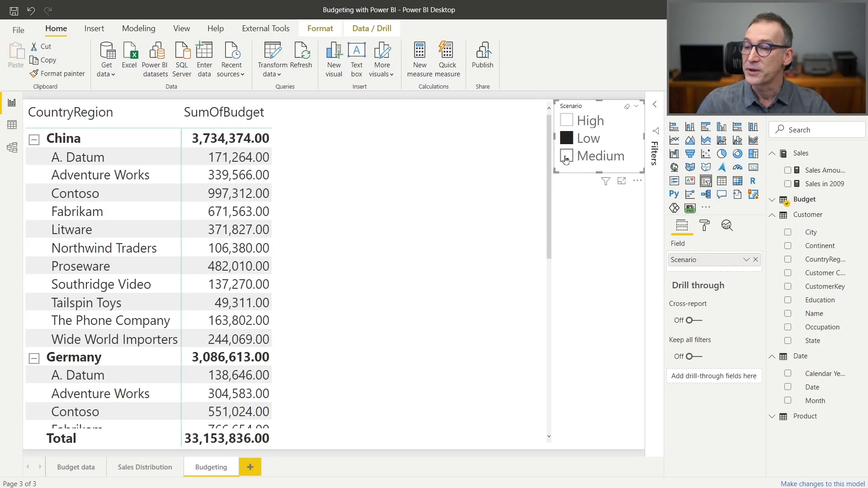
{"action": "left_click", "coordinate": [567, 139]}
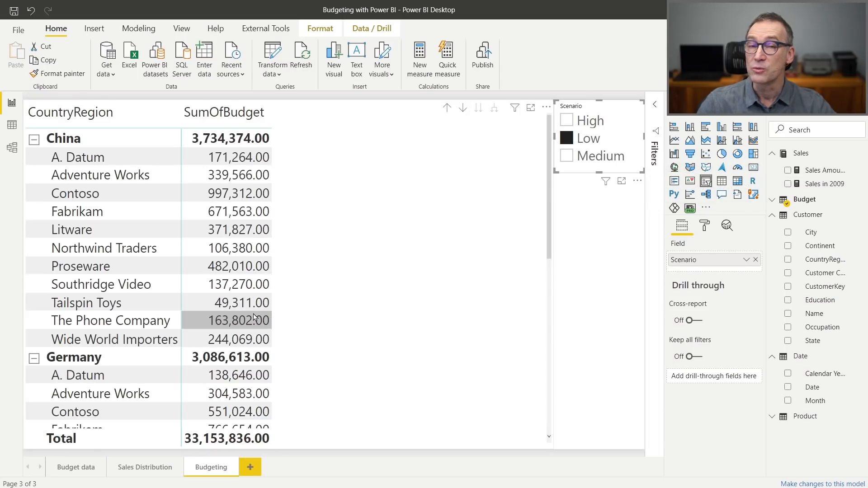
- Inspect the formula of the Sales in 2009 measure and add that measure to the matrix beside SumOfBudget
{"action": "left_click", "coordinate": [823, 184]}
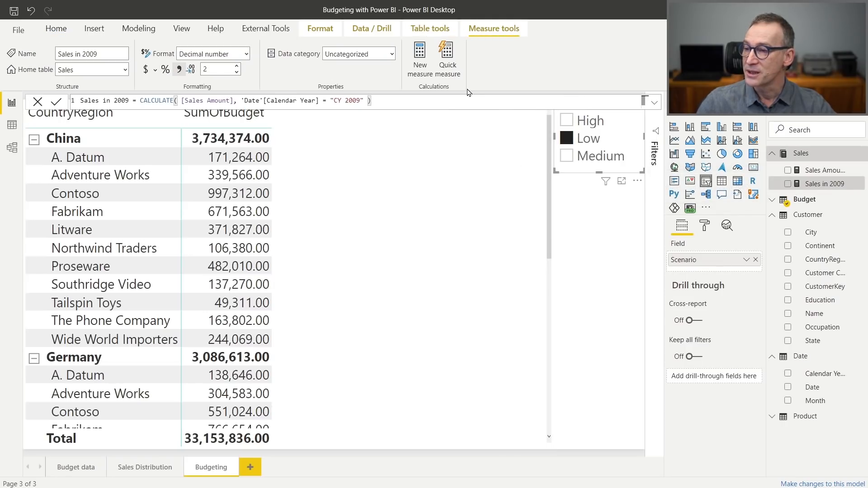
{"action": "scroll", "coordinate": [471, 98], "scroll_direction": "up", "scroll_amount": 4, "text": "ctrl"}
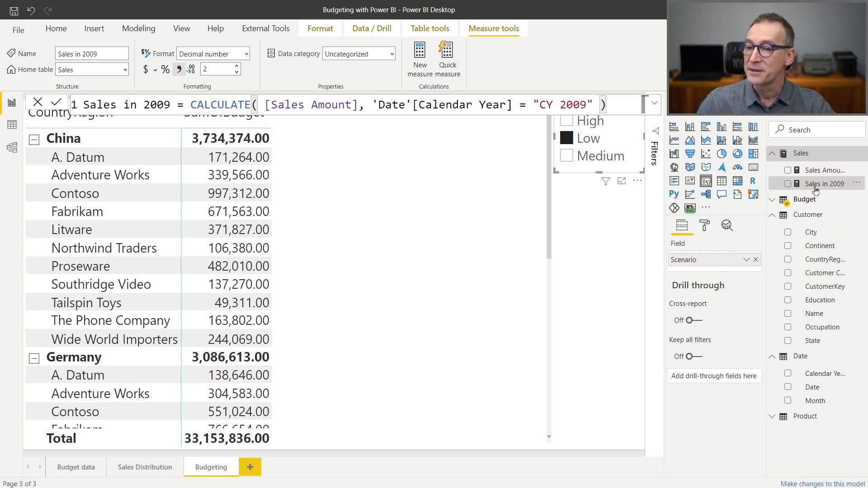
{"action": "left_click_drag", "start_coordinate": [798, 199], "coordinate": [387, 213]}
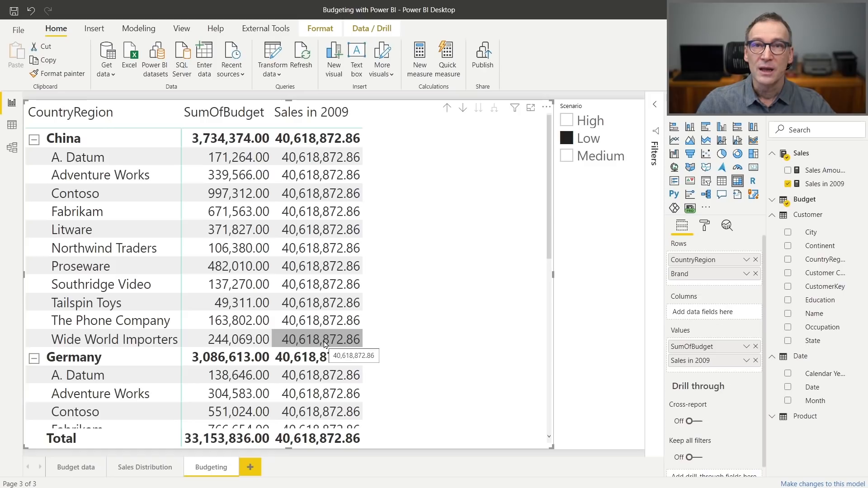
- Examine in the model diagram how Sales relates to Customer, Date and Product, and whether Budget is linked to any table
{"action": "left_click", "coordinate": [12, 147]}
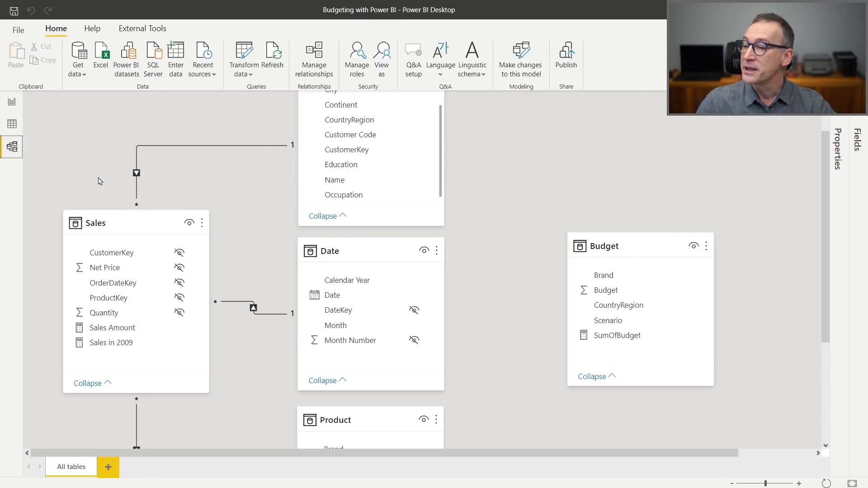
{"action": "left_click", "coordinate": [613, 243]}
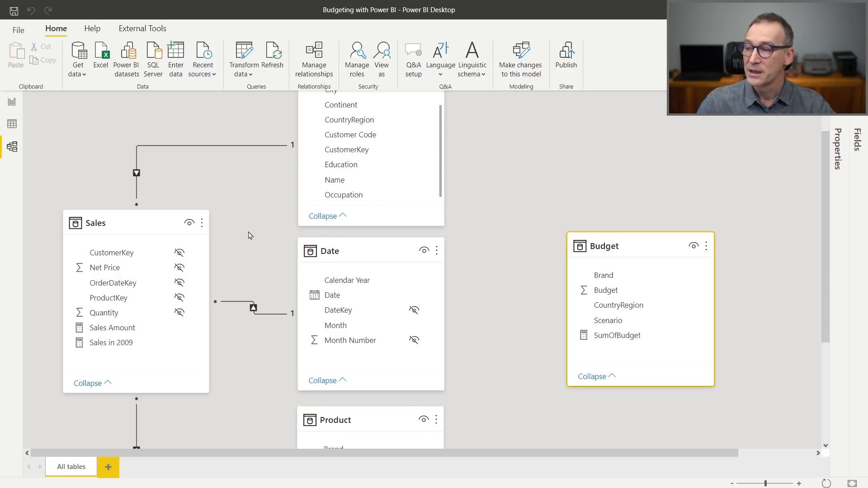
{"action": "left_click", "coordinate": [149, 219]}
{"action": "scroll", "coordinate": [165, 206], "scroll_direction": "up", "scroll_amount": 2}
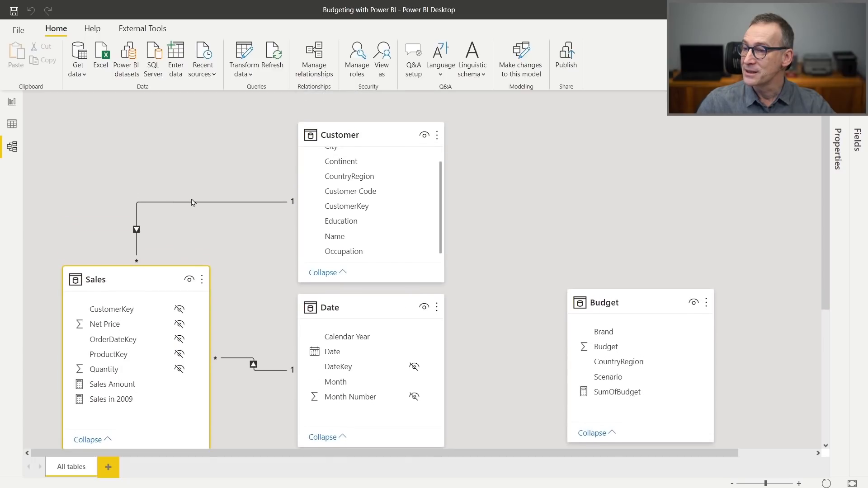
{"action": "scroll", "coordinate": [367, 283], "scroll_direction": "down", "scroll_amount": 2}
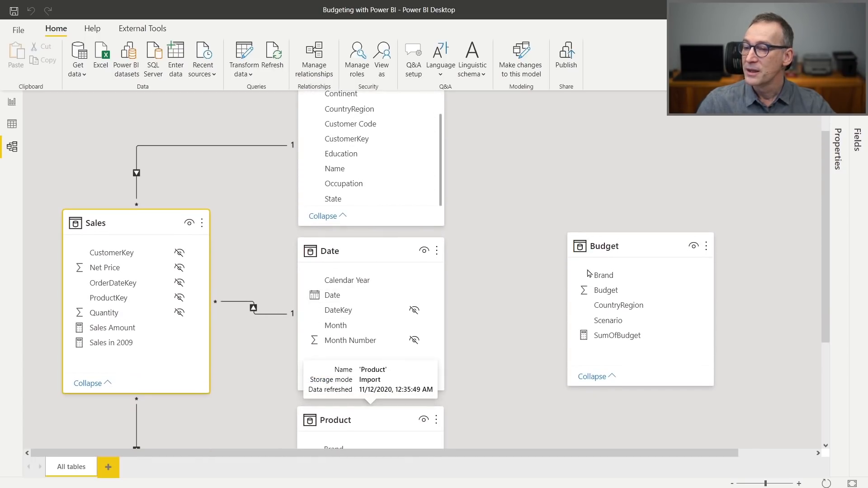
{"action": "left_click", "coordinate": [652, 246]}
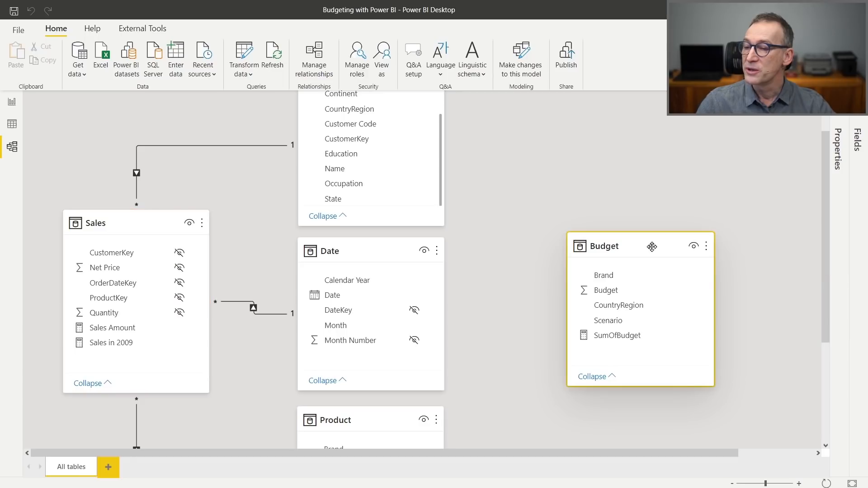
{"action": "left_click", "coordinate": [385, 249]}
{"action": "left_click", "coordinate": [626, 239]}
{"action": "scroll", "coordinate": [626, 239], "scroll_direction": "up", "scroll_amount": 2}
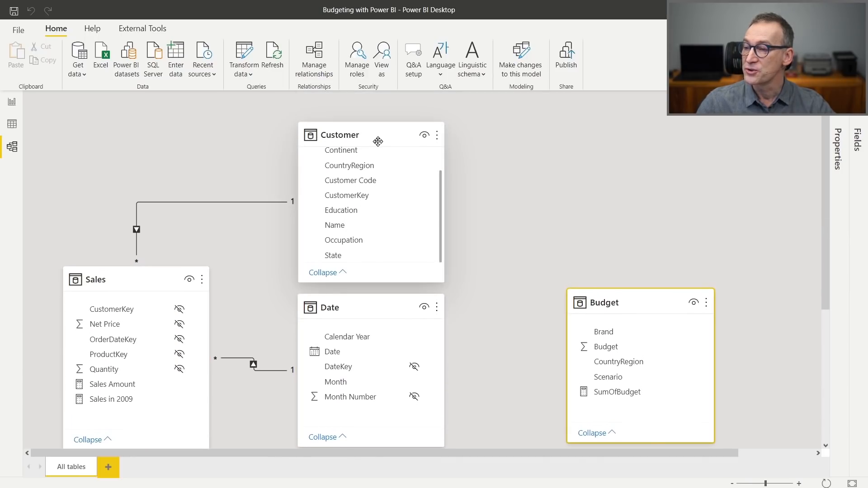
{"action": "scroll", "coordinate": [378, 140], "scroll_direction": "down", "scroll_amount": 6}
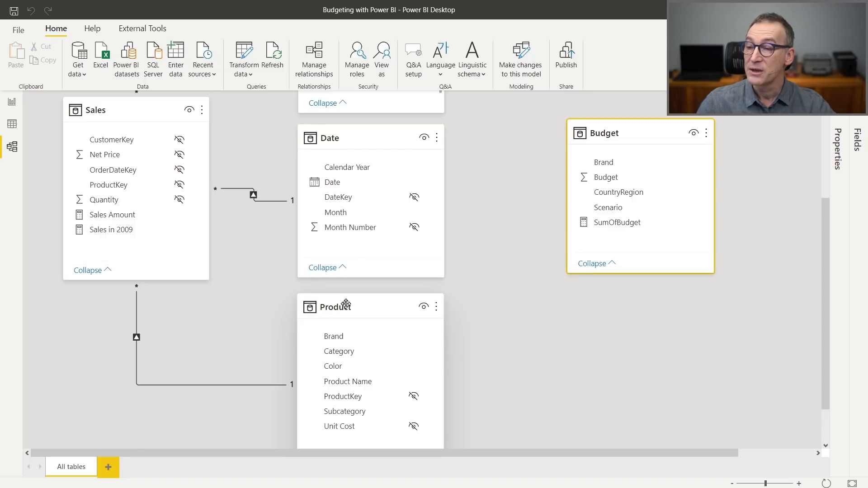
{"action": "scroll", "coordinate": [202, 220], "scroll_direction": "up", "scroll_amount": 2}
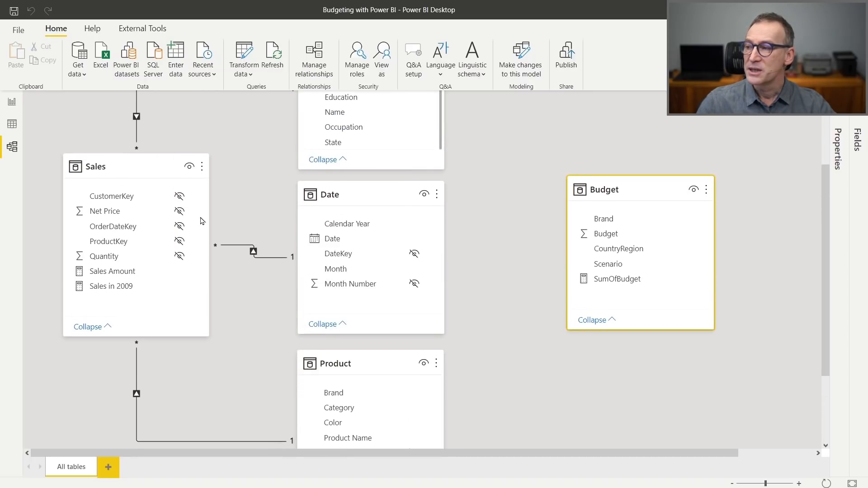
- On the Budgeting report page, replace the Budget table's Brand and CountryRegion in the matrix rows with CountryRegion from Customer
{"action": "left_click", "coordinate": [13, 102]}
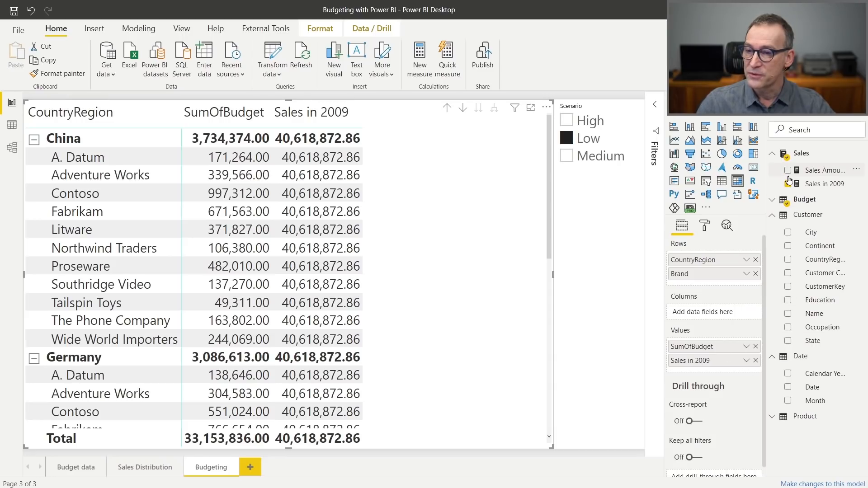
{"action": "left_click", "coordinate": [777, 204]}
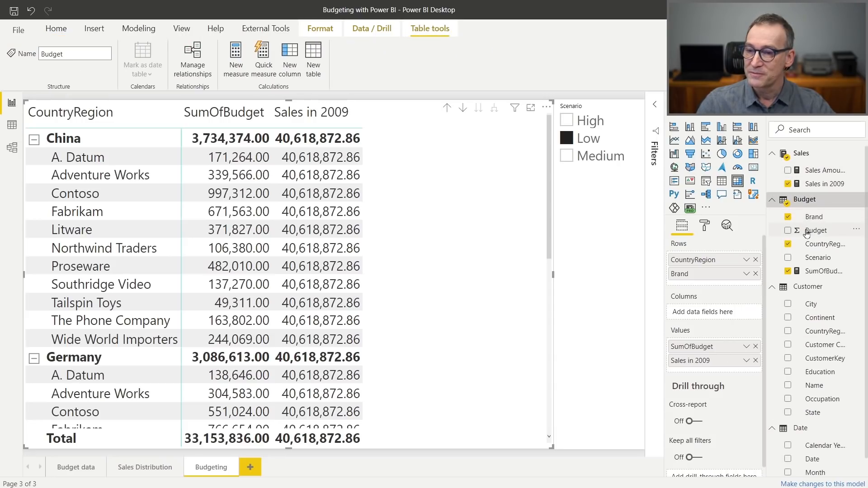
{"action": "left_click", "coordinate": [788, 218]}
{"action": "left_click", "coordinate": [788, 246]}
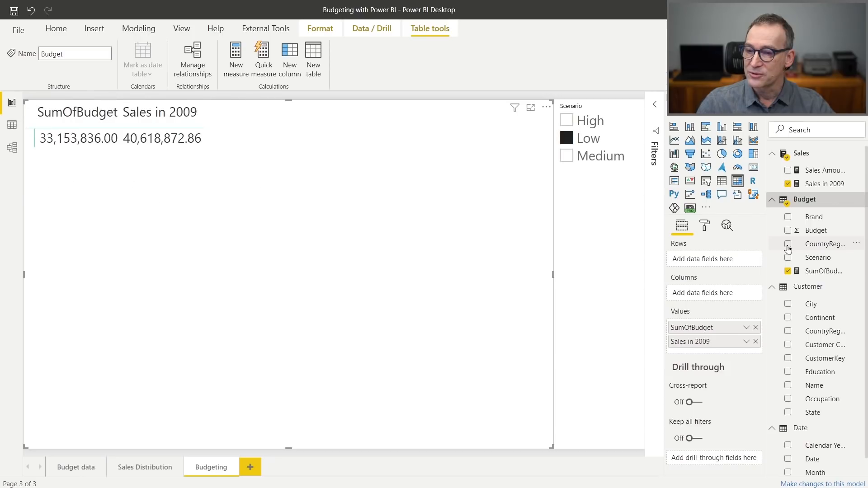
{"action": "left_click_drag", "start_coordinate": [825, 333], "coordinate": [144, 241]}
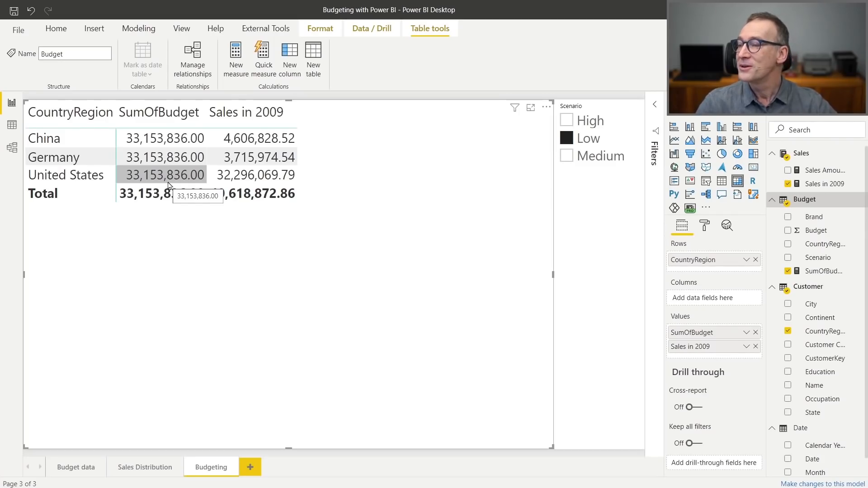
- Check the Customer, Date and Product tables in the model diagram for any relationship to the Budget table
{"action": "left_click", "coordinate": [19, 154]}
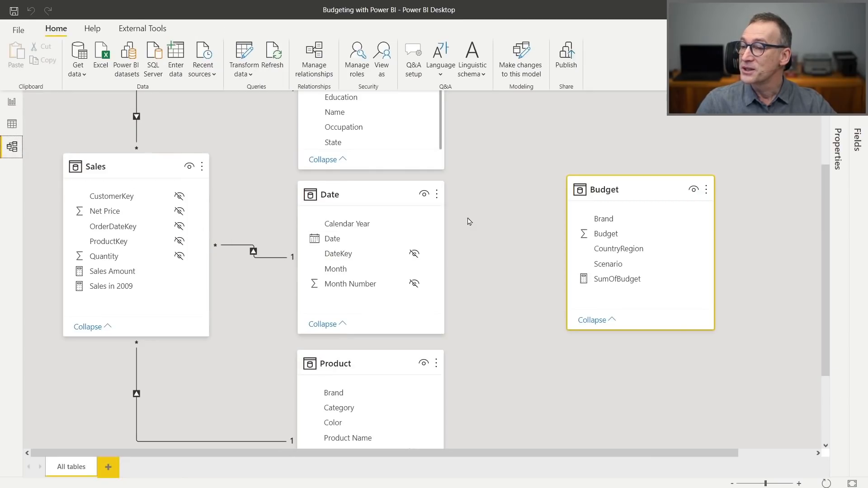
{"action": "scroll", "coordinate": [469, 219], "scroll_direction": "up", "scroll_amount": 3}
{"action": "left_click", "coordinate": [368, 137]}
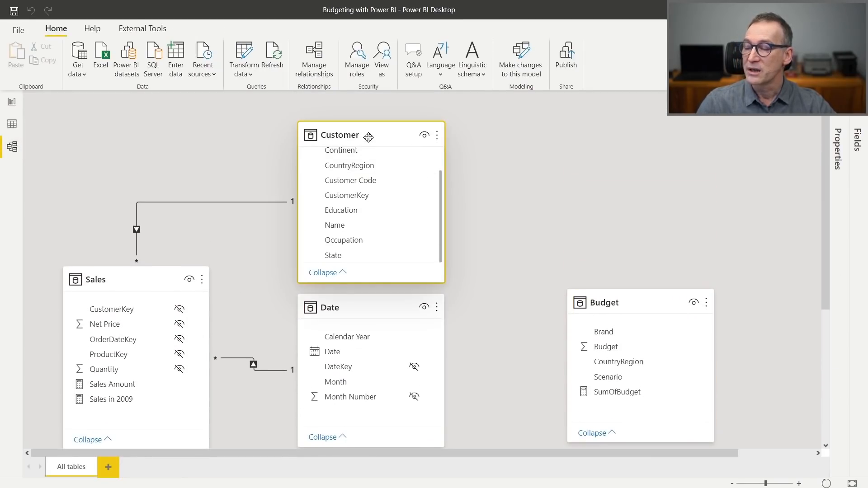
{"action": "left_click", "coordinate": [362, 304]}
{"action": "scroll", "coordinate": [365, 304], "scroll_direction": "down", "scroll_amount": 5}
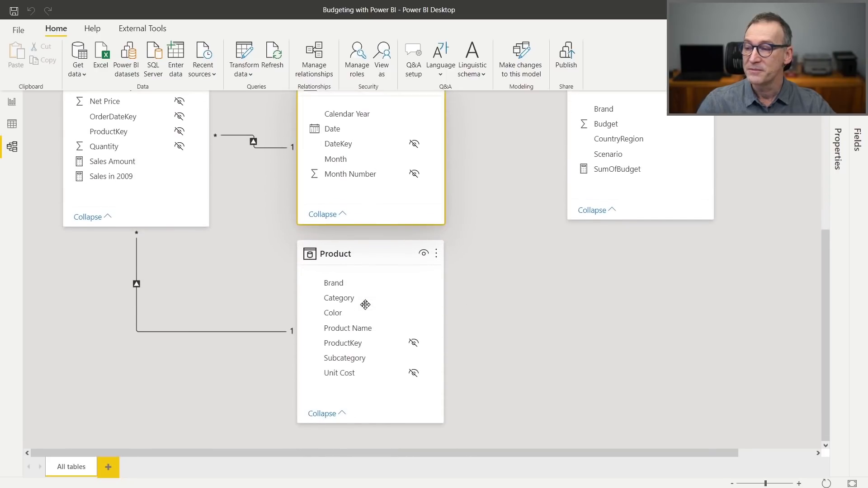
{"action": "left_click", "coordinate": [368, 256]}
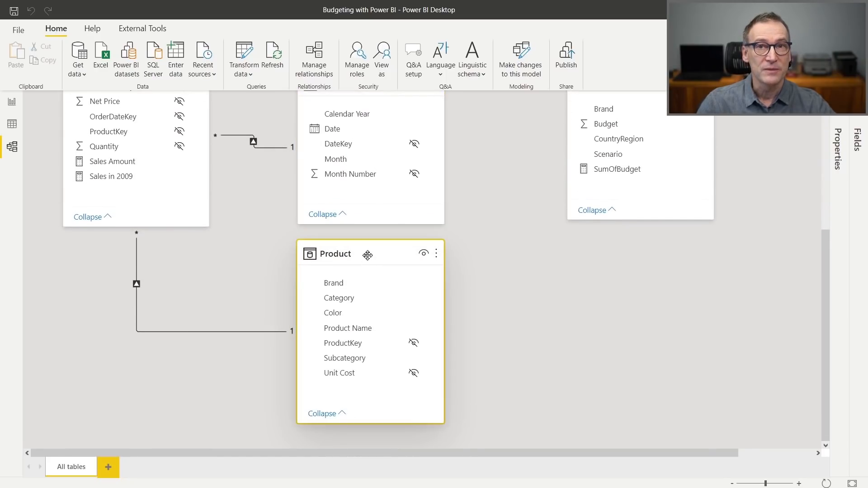
{"action": "scroll", "coordinate": [471, 242], "scroll_direction": "up", "scroll_amount": 3}
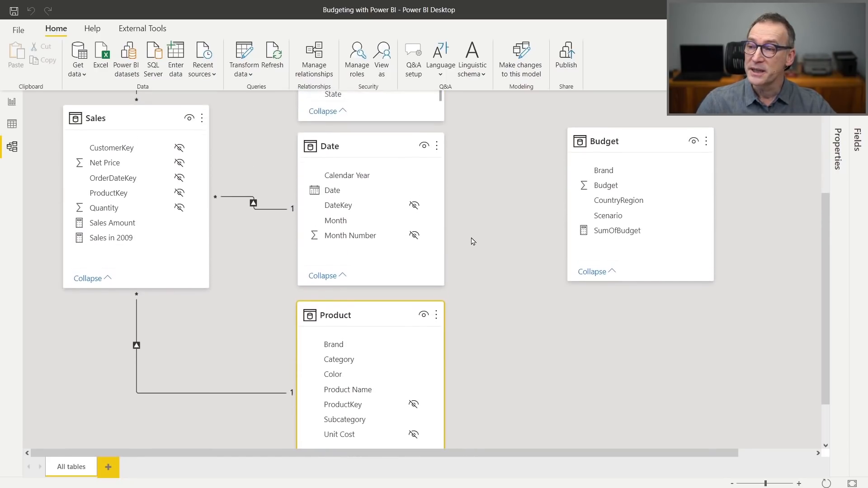
- Back in the report, replace Customer CountryRegion with Brand from the Product table in the matrix rows
{"action": "left_click", "coordinate": [12, 103]}
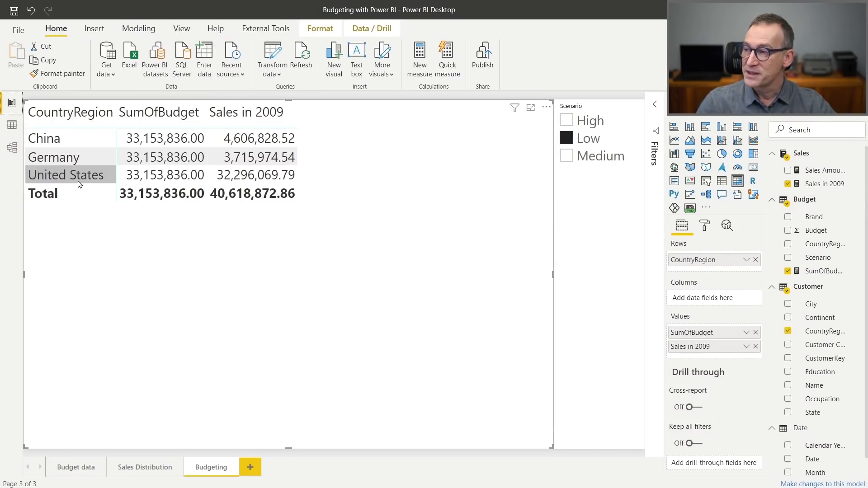
{"action": "left_click", "coordinate": [787, 331]}
{"action": "left_click", "coordinate": [773, 290]}
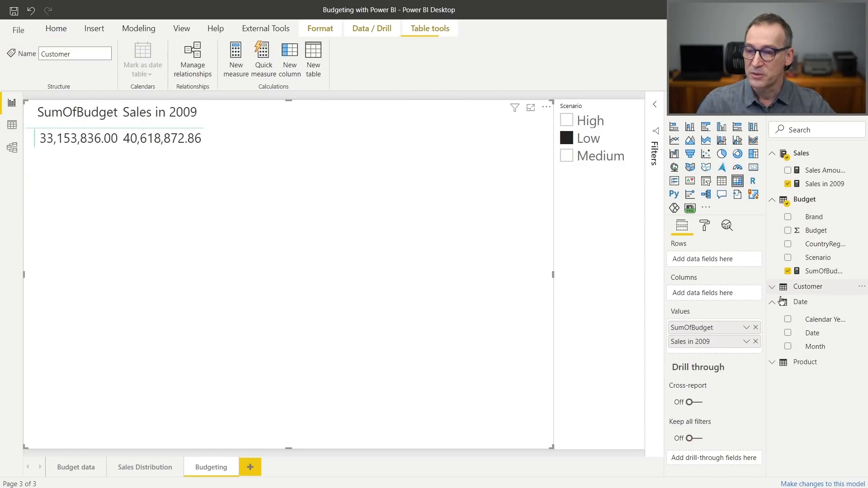
{"action": "left_click", "coordinate": [774, 361]}
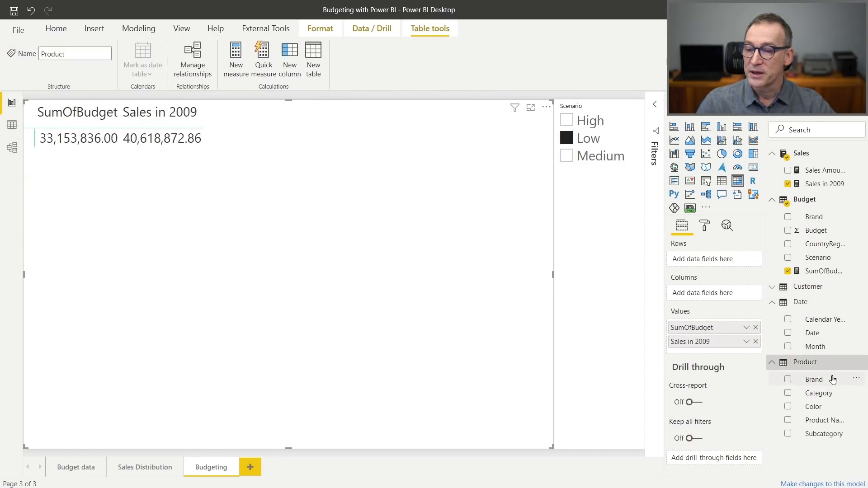
{"action": "left_click_drag", "start_coordinate": [825, 379], "coordinate": [251, 268]}
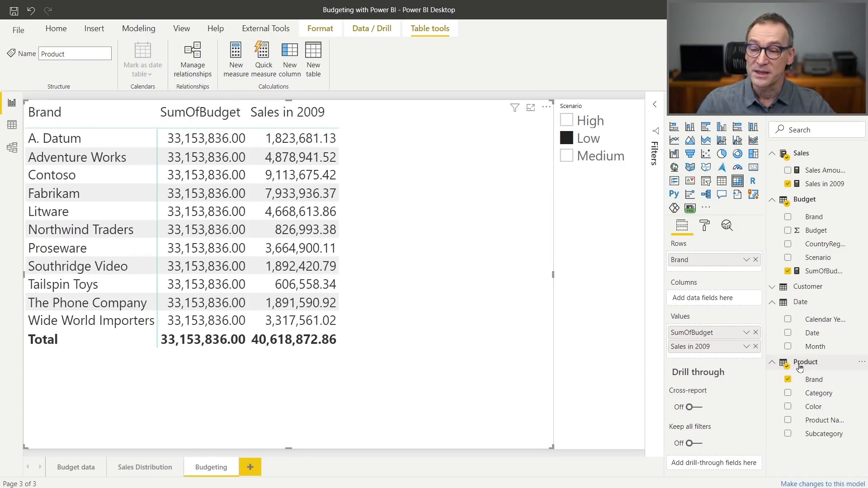
- Replace Brand with Month from the Date table in the matrix rows
{"action": "left_click", "coordinate": [788, 380]}
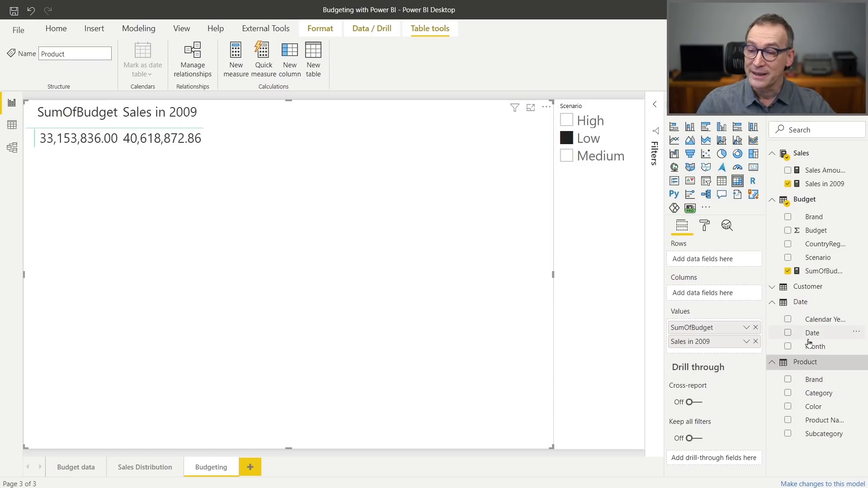
{"action": "left_click_drag", "start_coordinate": [816, 346], "coordinate": [227, 254]}
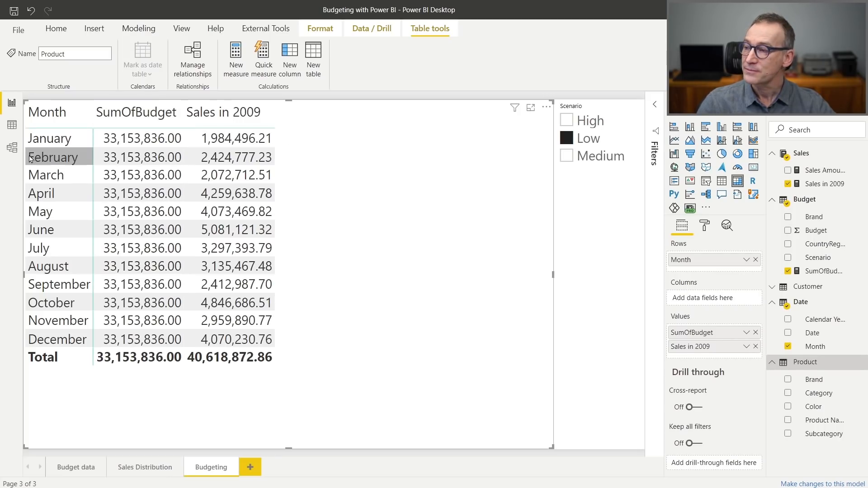
- In the model diagram, compare CountryRegion in the Customer table with CountryRegion in the Budget table as possible linking columns
{"action": "left_click", "coordinate": [12, 147]}
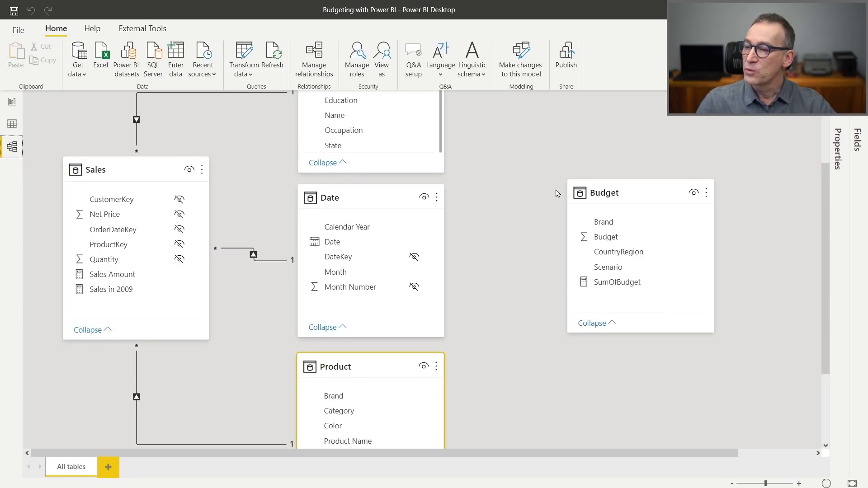
{"action": "scroll", "coordinate": [557, 193], "scroll_direction": "up", "scroll_amount": 2}
{"action": "scroll", "coordinate": [499, 231], "scroll_direction": "up", "scroll_amount": 2}
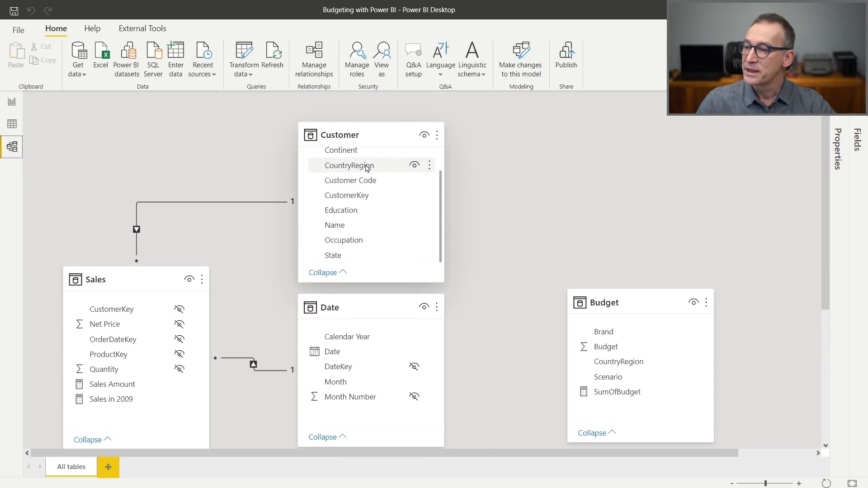
{"action": "left_click", "coordinate": [356, 137]}
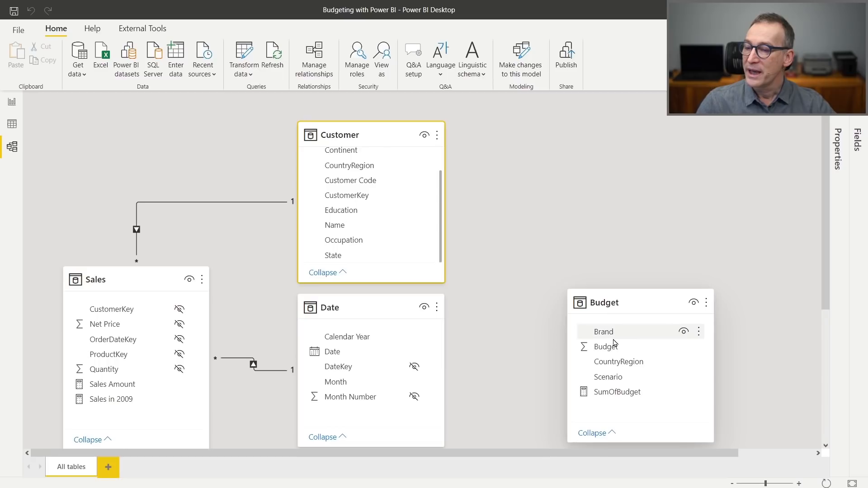
{"action": "left_click", "coordinate": [622, 363]}
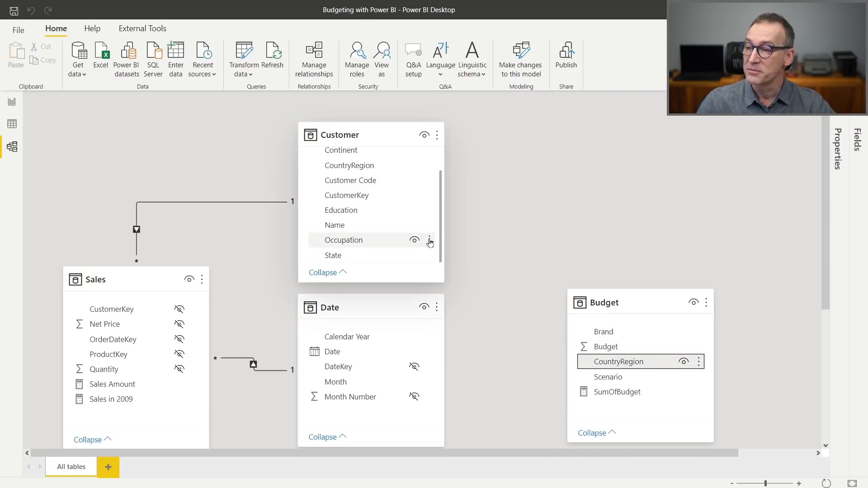
{"action": "left_click", "coordinate": [367, 174]}
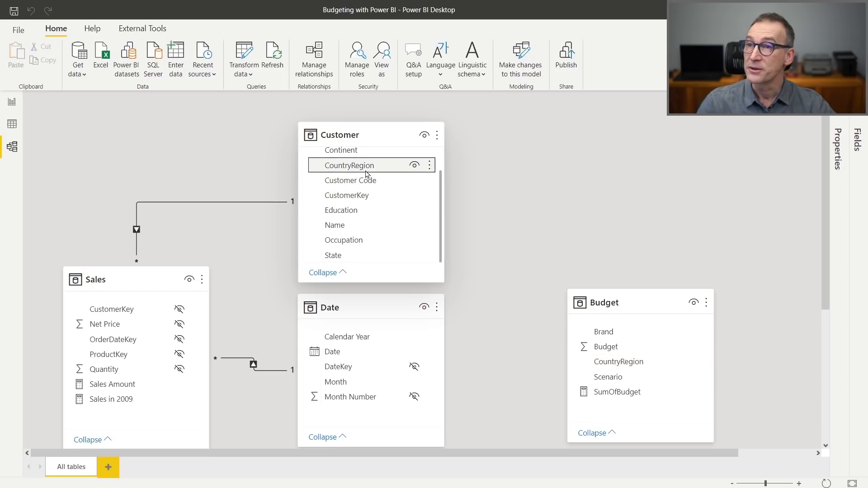
- Compare Brand in the Product and Budget tables of the diagram, and check the Date table against the Budget columns
{"action": "scroll", "coordinate": [520, 244], "scroll_direction": "down", "scroll_amount": 3}
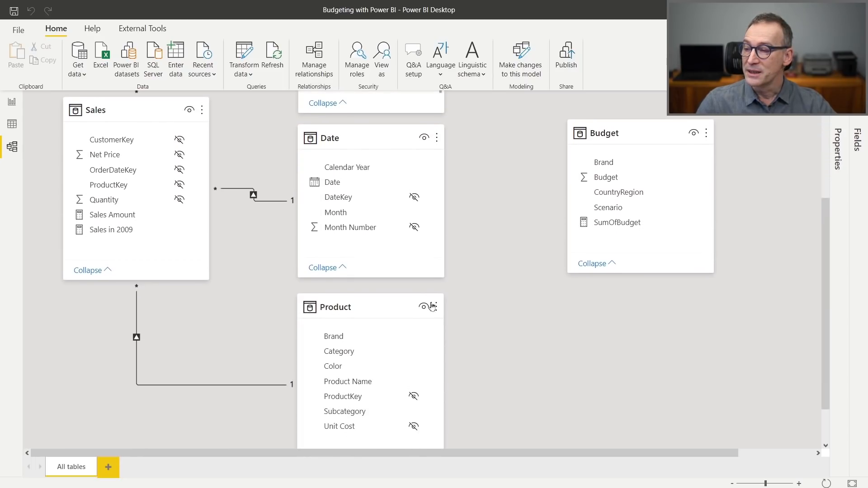
{"action": "left_click", "coordinate": [356, 316]}
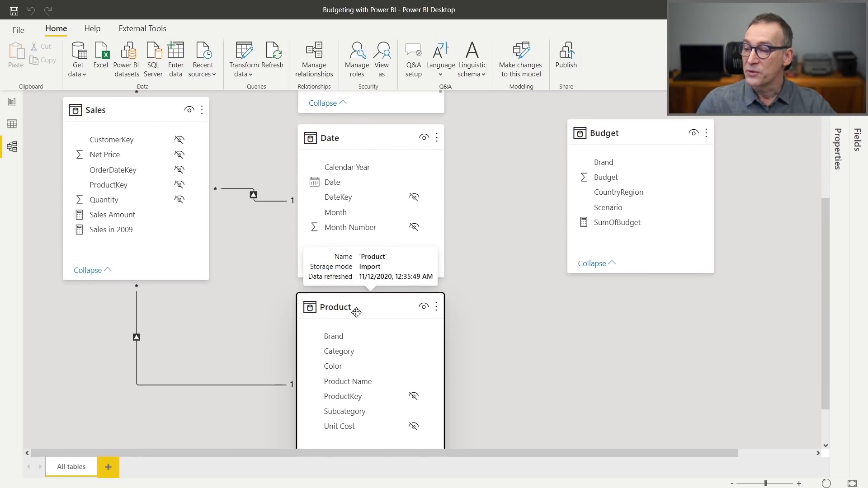
{"action": "left_click", "coordinate": [613, 164]}
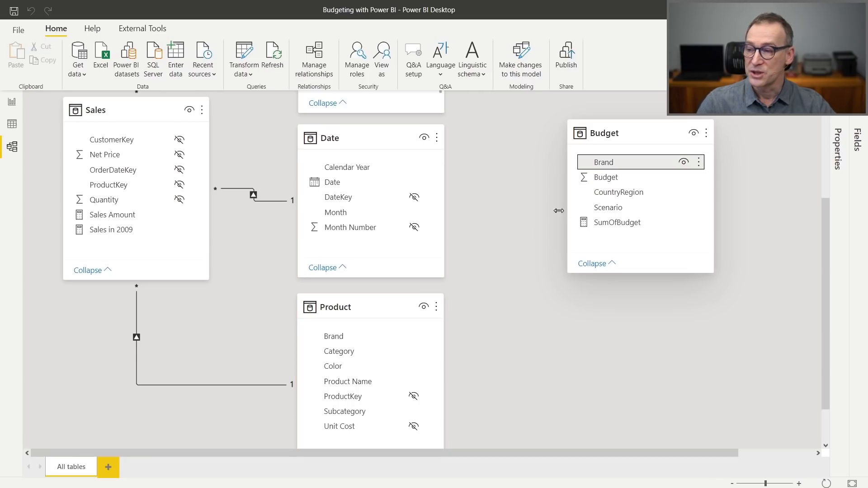
{"action": "left_click", "coordinate": [352, 343]}
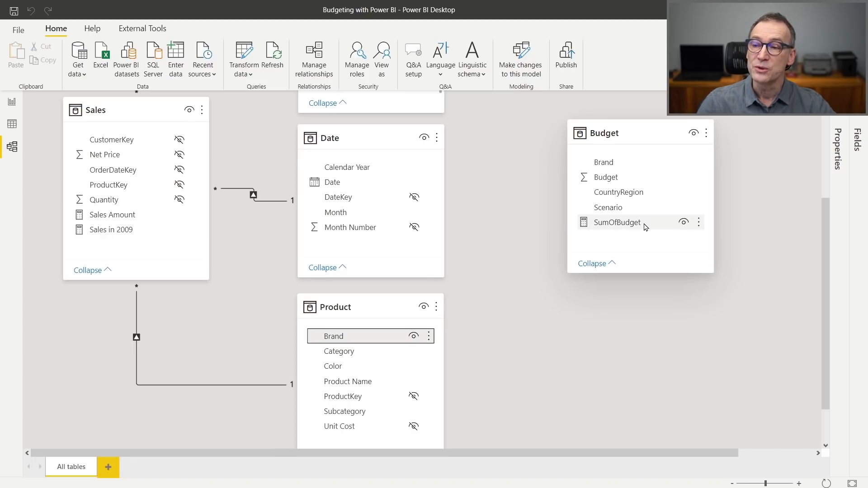
{"action": "scroll", "coordinate": [520, 276], "scroll_direction": "up", "scroll_amount": 1}
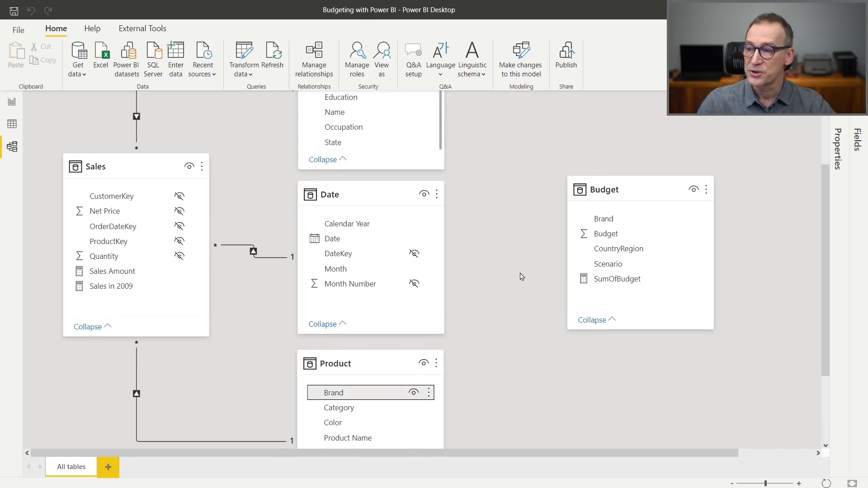
{"action": "left_click", "coordinate": [350, 193]}
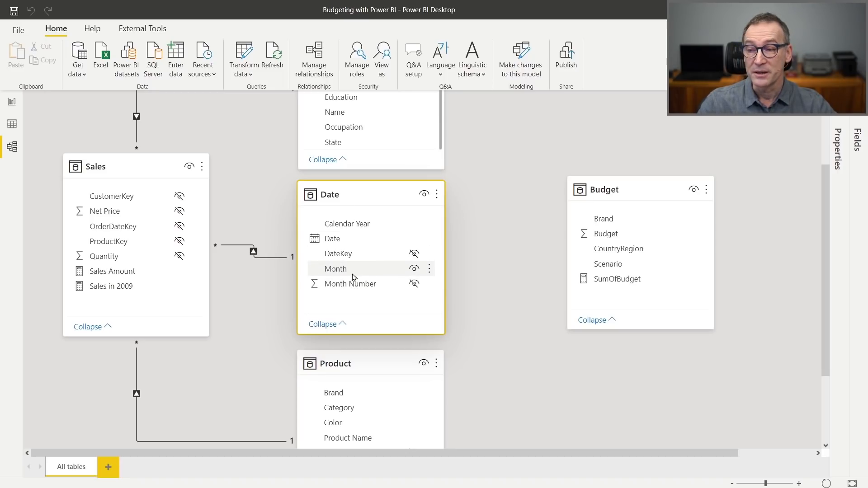
{"action": "left_click", "coordinate": [638, 192]}
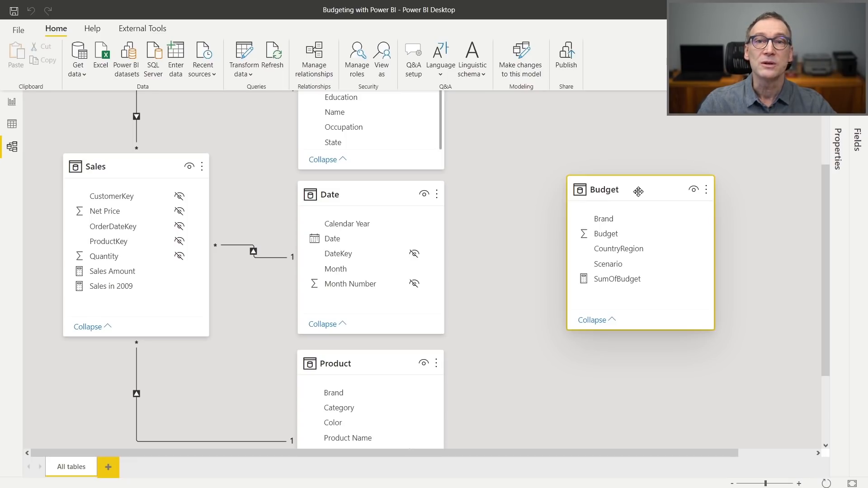
- Review the granularity of the budget rows on the Budget data page and in the Budget table's data, comparing with the Budgeting page
{"action": "left_click", "coordinate": [11, 102]}
{"action": "left_click", "coordinate": [85, 467]}
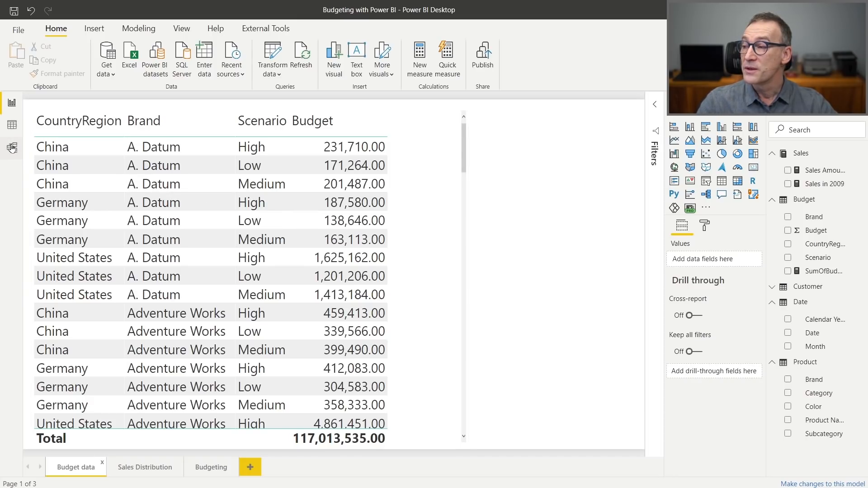
{"action": "left_click", "coordinate": [12, 125]}
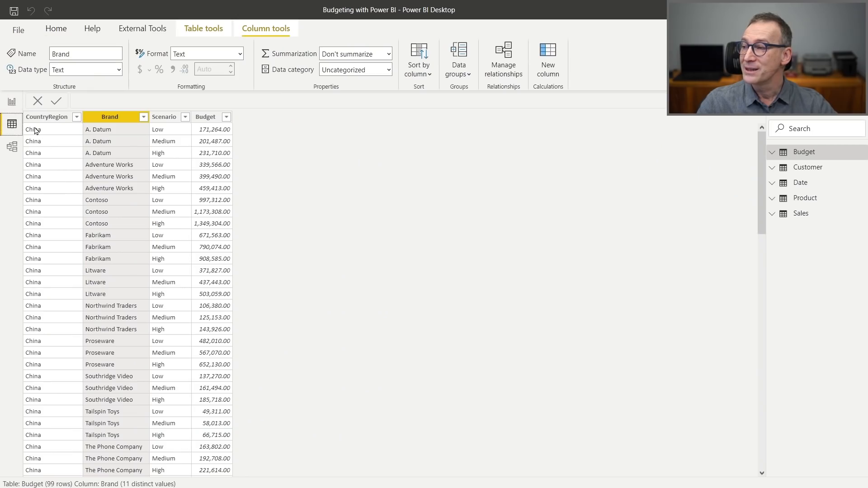
{"action": "left_click", "coordinate": [11, 102]}
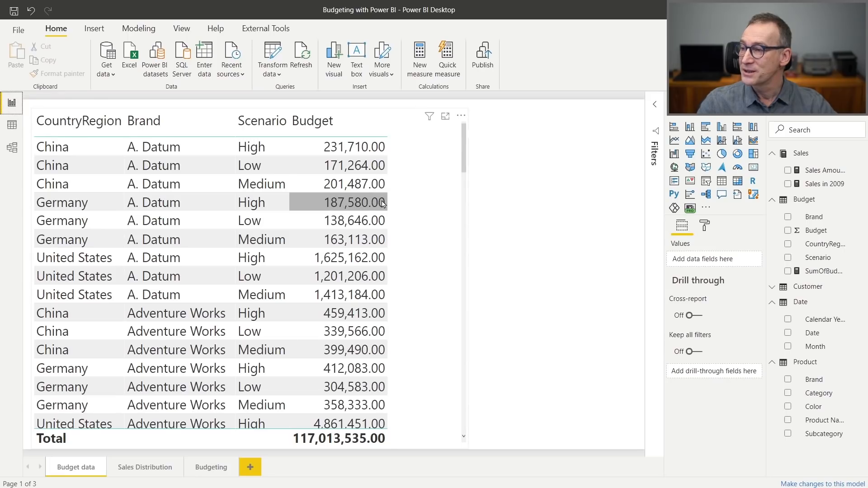
{"action": "left_click", "coordinate": [217, 474]}
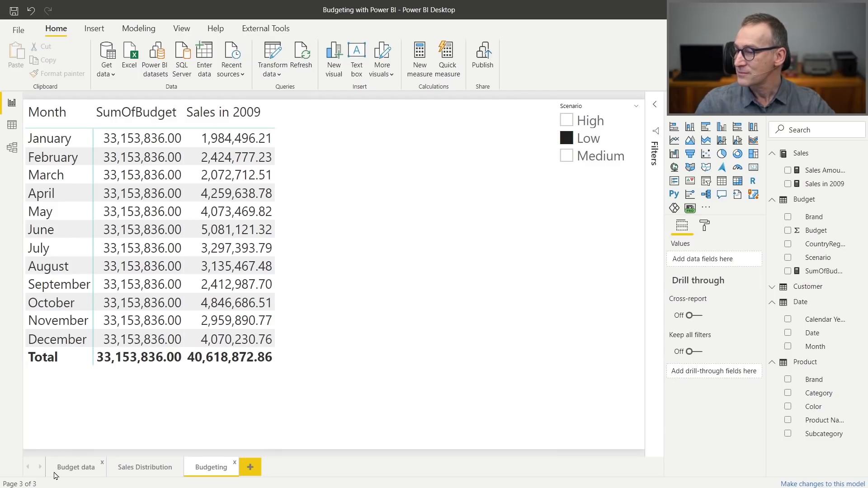
{"action": "left_click", "coordinate": [56, 471]}
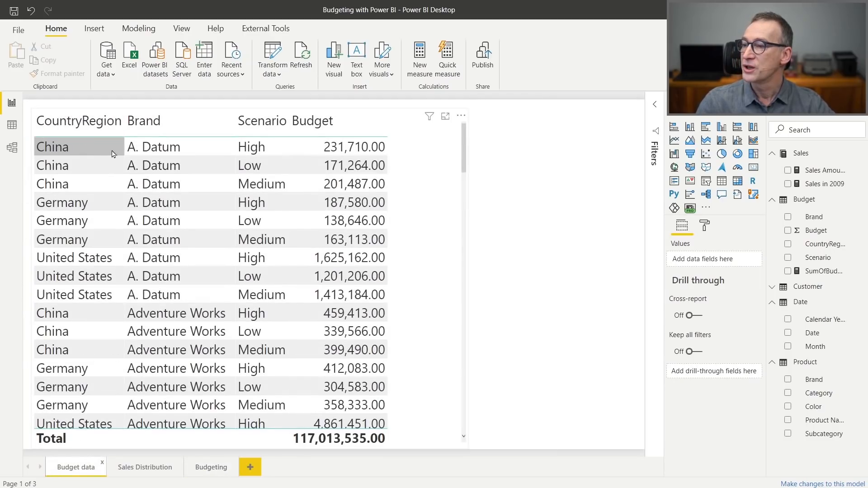
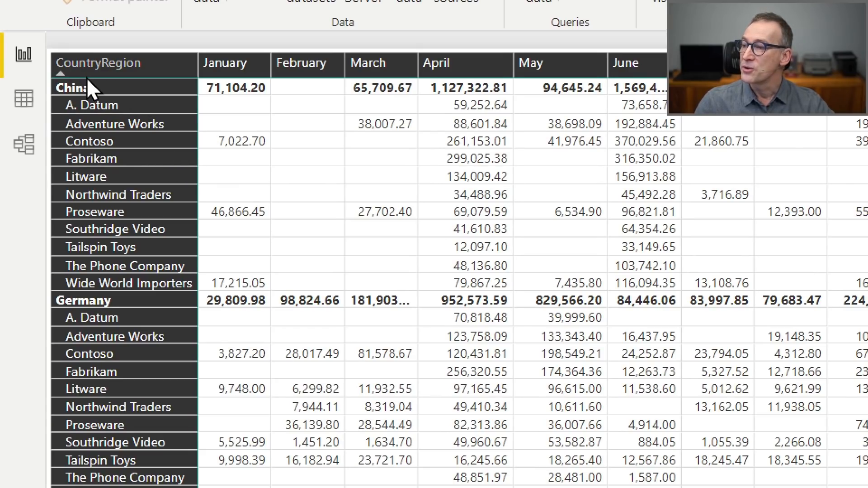
- On the Sales Distribution page, examine how monthly sales spread across brands within China, Germany and United States
{"action": "left_click", "coordinate": [246, 113]}
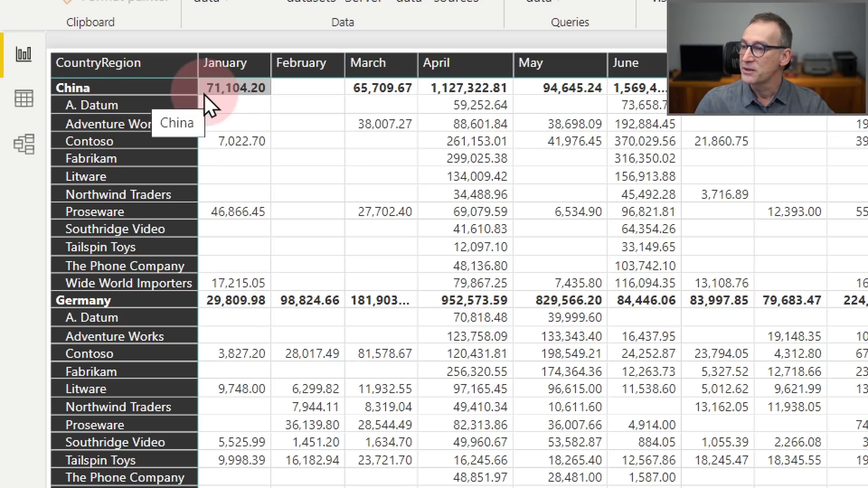
{"action": "left_click", "coordinate": [221, 90]}
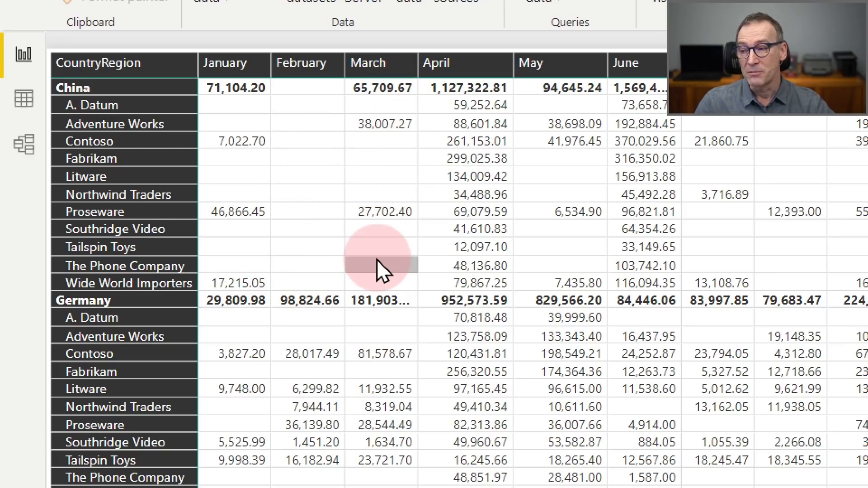
{"action": "mouse_move", "coordinate": [455, 109]}
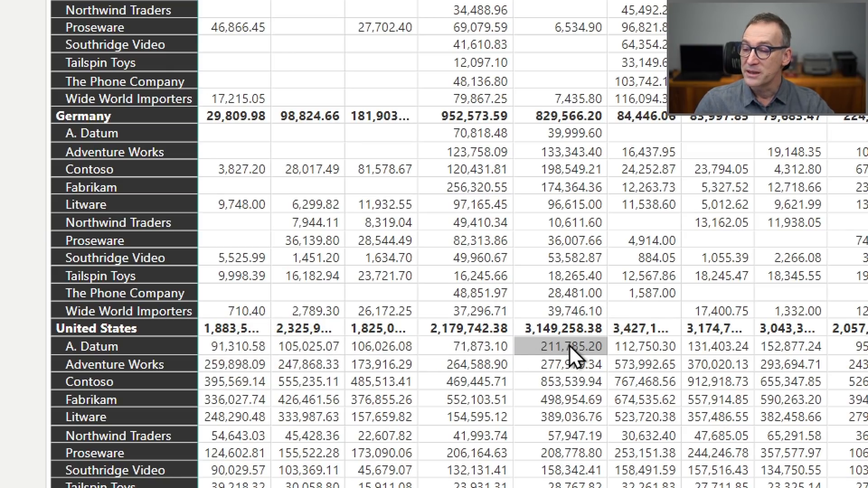
{"action": "mouse_move", "coordinate": [569, 345]}
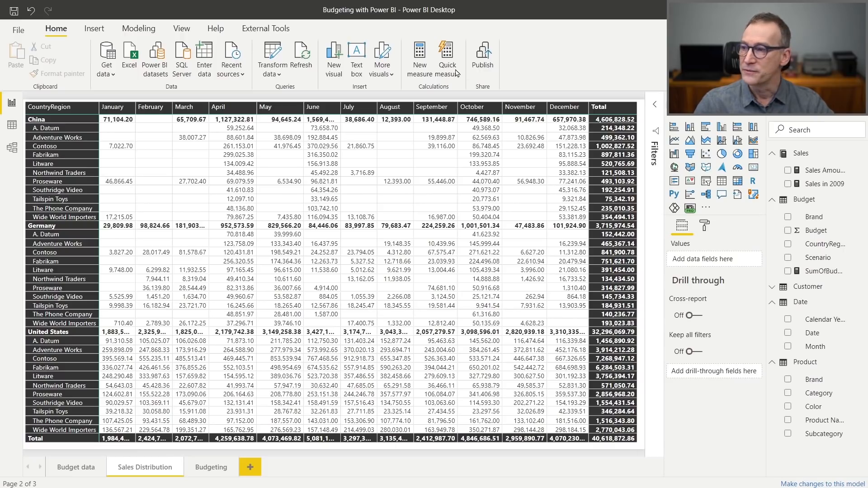
- Launch DAX Studio on this model and enlarge its query editor by hiding the metadata pane and ribbon and zooming to 137%
{"action": "left_click", "coordinate": [265, 28]}
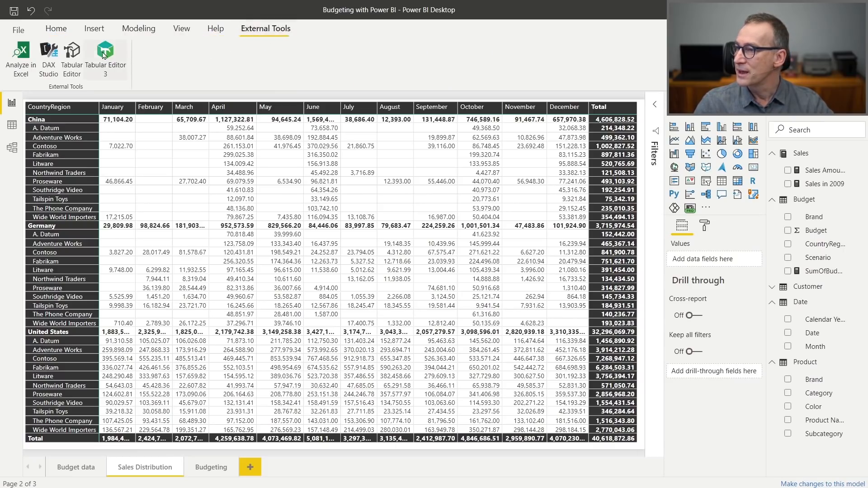
{"action": "left_click", "coordinate": [57, 55]}
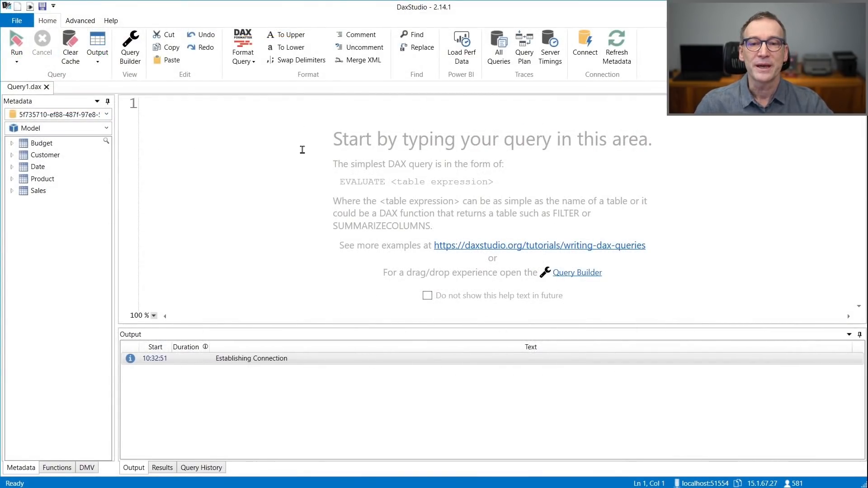
{"action": "left_click", "coordinate": [108, 102]}
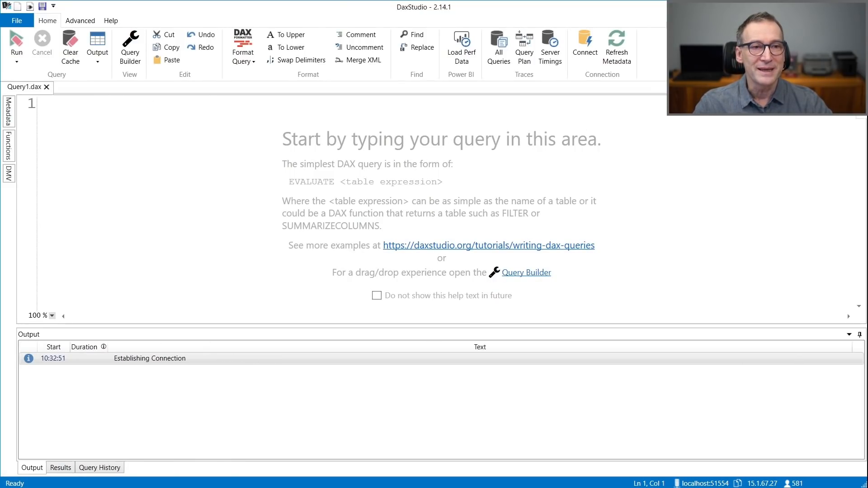
{"action": "left_click", "coordinate": [860, 20]}
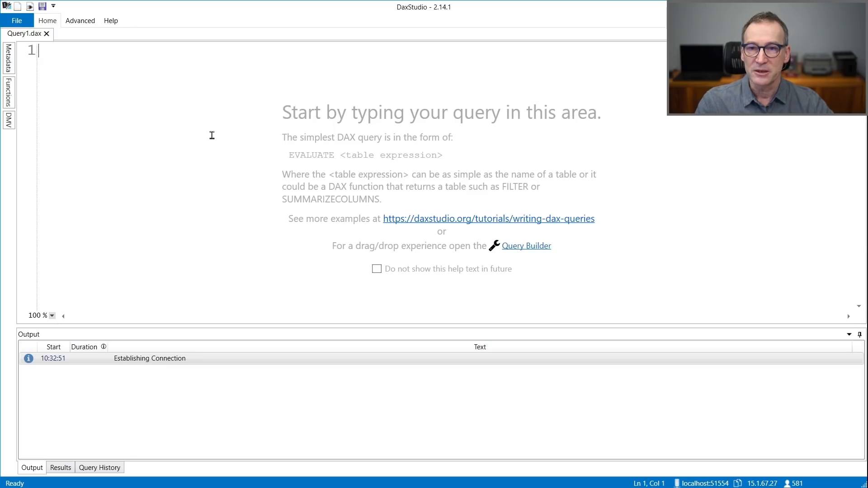
{"action": "scroll", "coordinate": [212, 135], "scroll_direction": "up", "scroll_amount": 3}
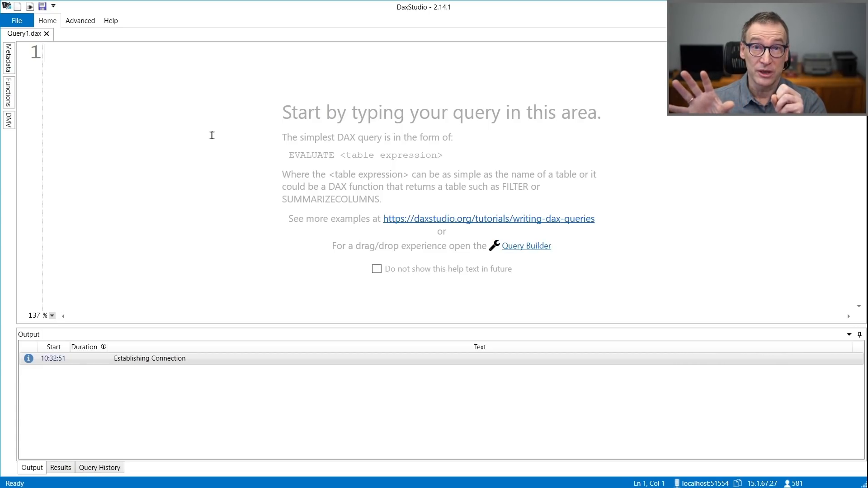
- Start a DAX query with EVALUATE and a SUMMARIZE function whose first argument is the Sales table
{"action": "type", "text": "EVALUATE     "}
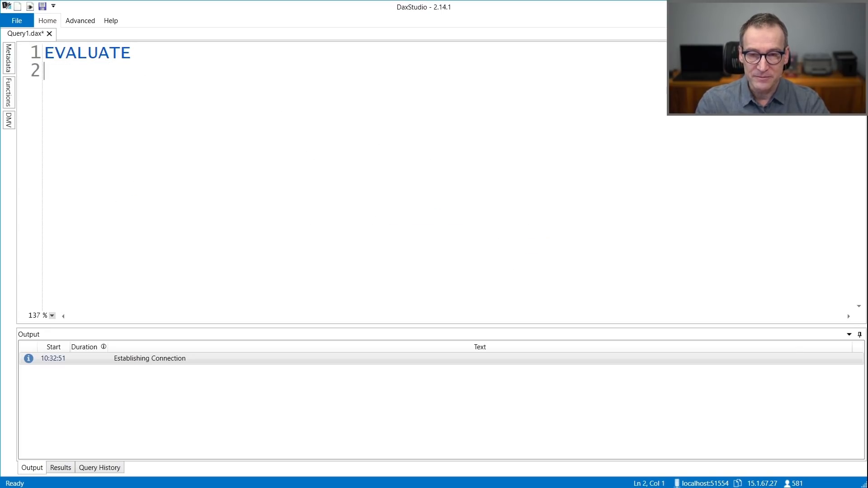
{"action": "type", "text": "SUMMARIZE ("}
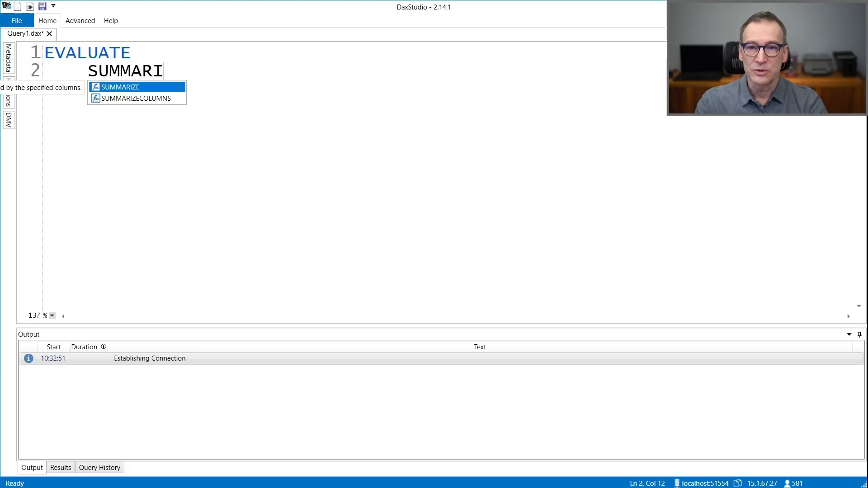
{"action": "key", "text": "Return"}
{"action": "type", "text": "Sales,"}
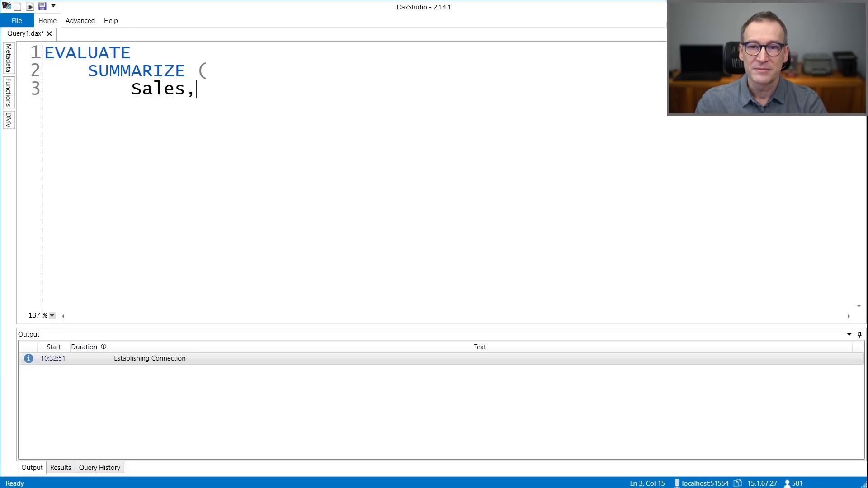
{"action": "key", "text": "Return"}
- Add 'Product'[Brand] as the first grouping column of the SUMMARIZE function
{"action": "type", "text": "Pro"}
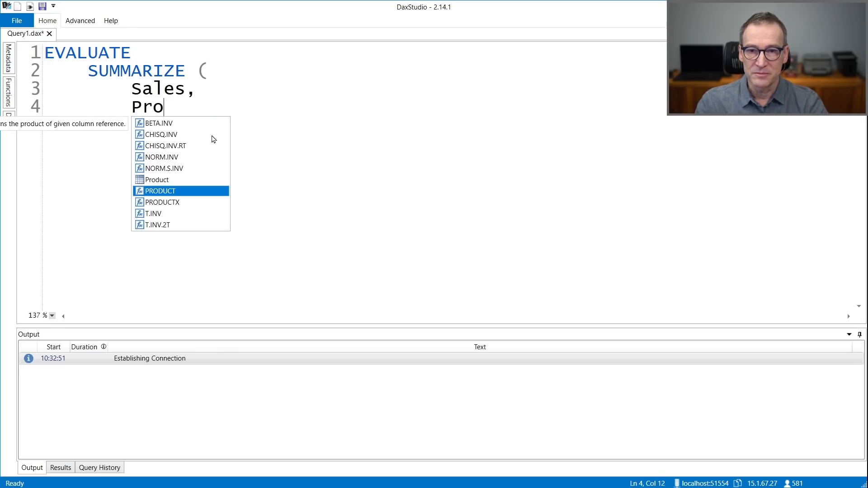
{"action": "key", "text": "Up"}
{"action": "key", "text": "Tab"}
{"action": "type", "text": "[Br"}
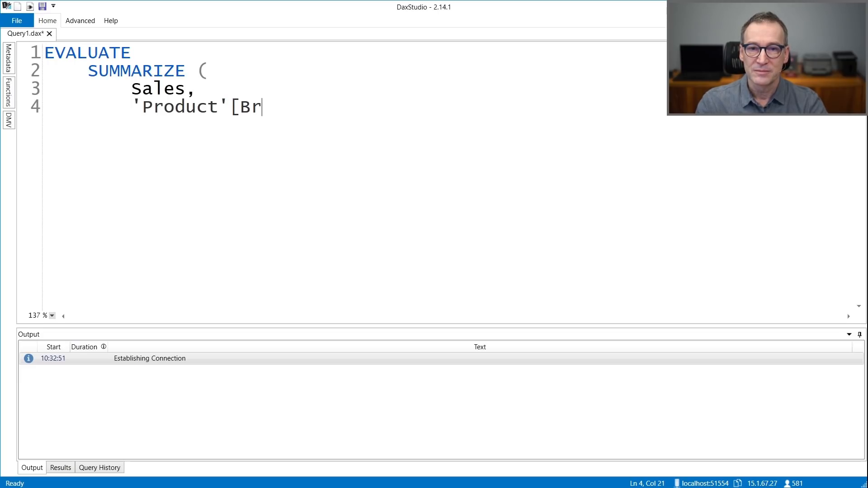
{"action": "type", "text": "and"}
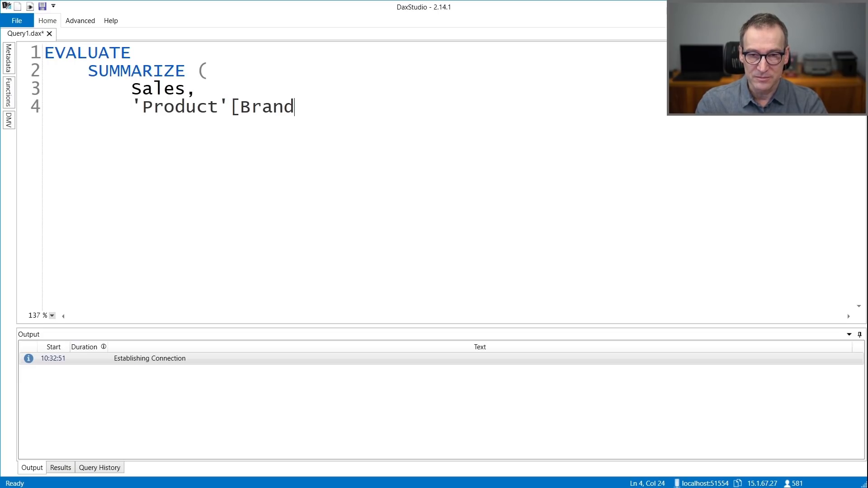
{"action": "type", "text": "],"}
{"action": "key", "text": "Return"}
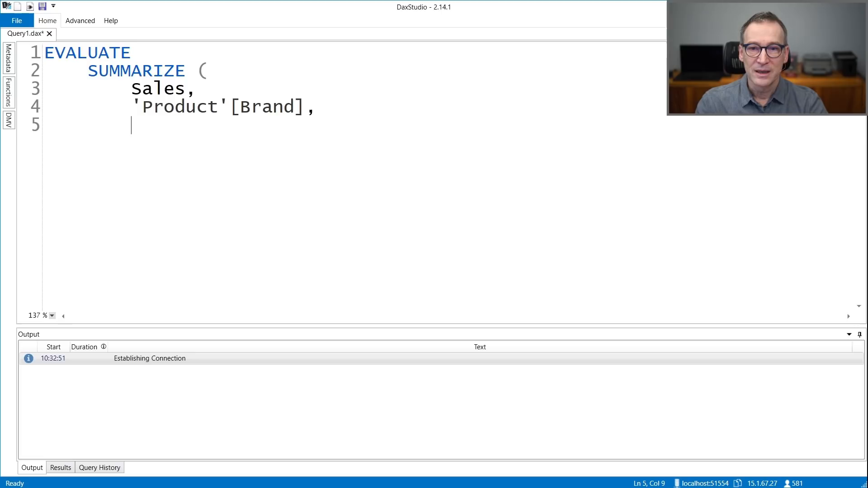
- Complete the SUMMARIZE function with Customer[CountryRegion] as the second grouping column and run the query
{"action": "type", "text": "'Customer"}
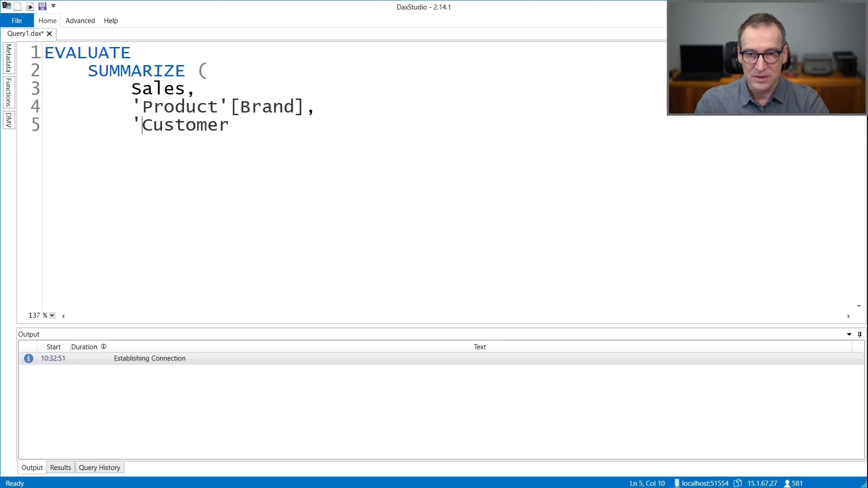
{"action": "key", "text": "BackSpace"}
{"action": "key", "text": "End"}
{"action": "type", "text": "[C"}
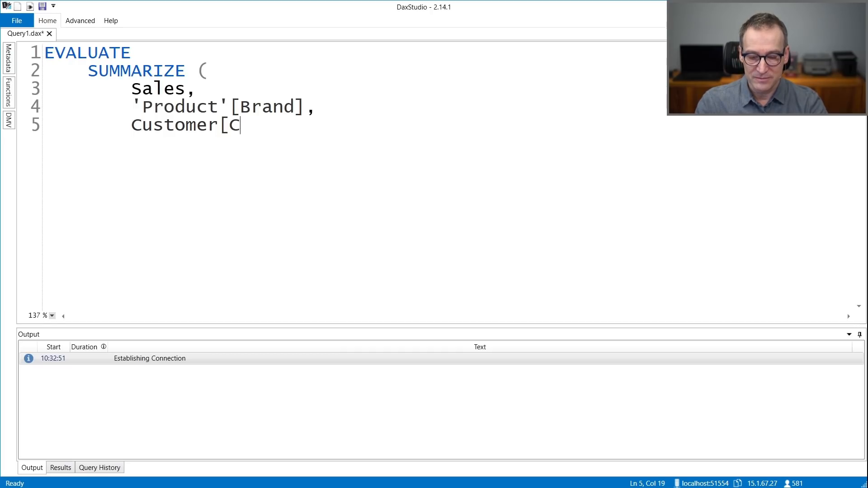
{"action": "type", "text": "ountryRegion]"}
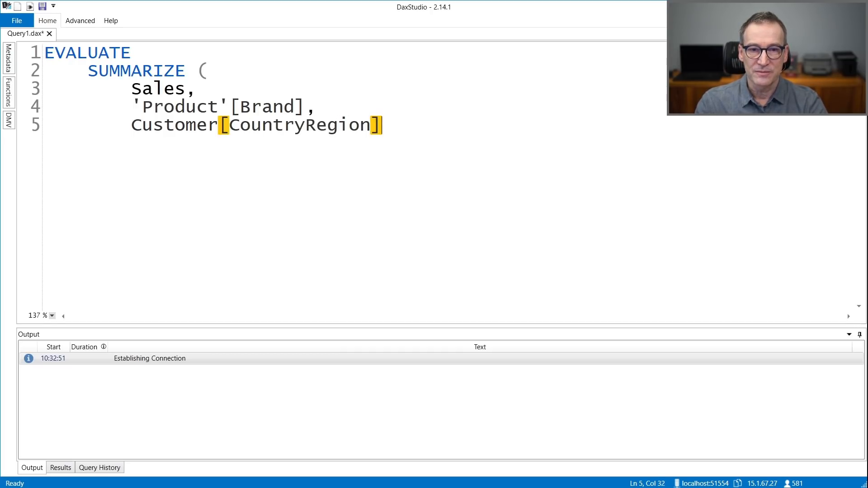
{"action": "key", "text": "Return"}
{"action": "type", "text": ")"}
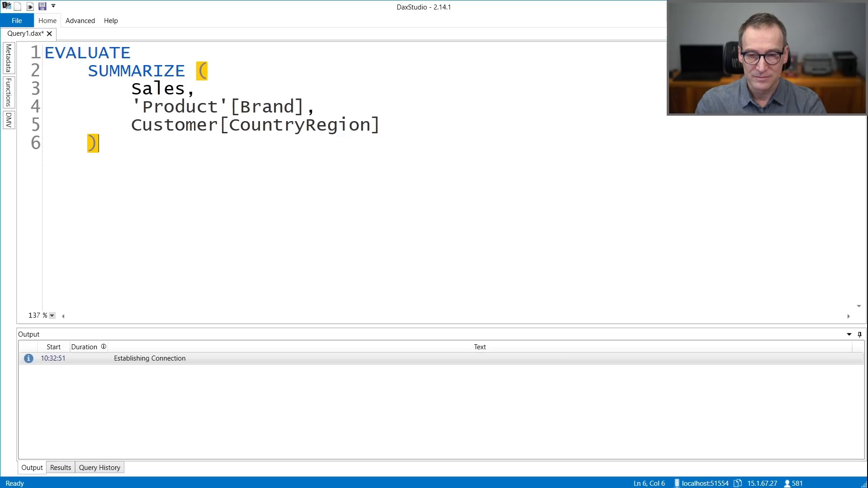
{"action": "key", "text": "F5"}
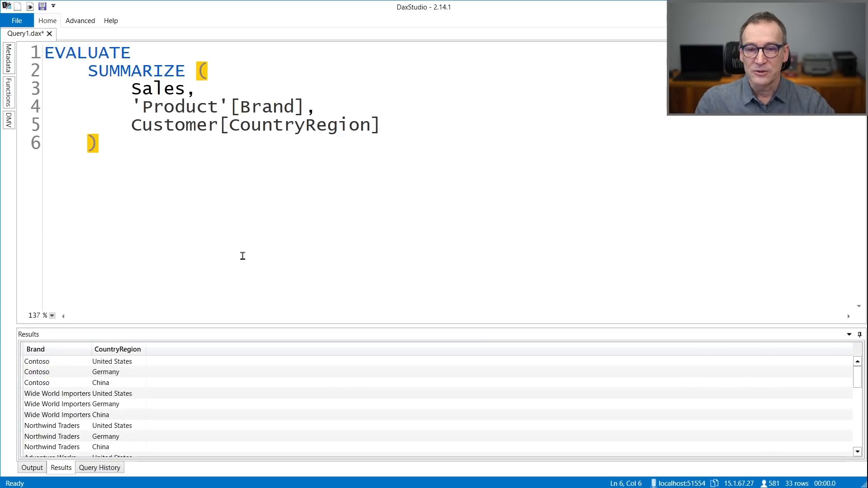
- Enlarge the results area and its text, and examine the Brand and CountryRegion combinations for Contoso
{"action": "scroll", "coordinate": [92, 422], "scroll_direction": "up", "scroll_amount": 5}
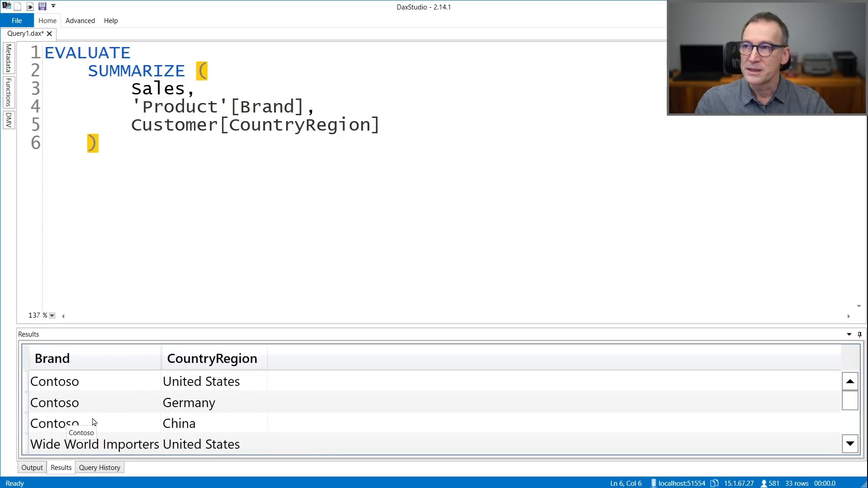
{"action": "left_click_drag", "start_coordinate": [195, 327], "coordinate": [202, 257]}
{"action": "left_click_drag", "start_coordinate": [100, 312], "coordinate": [101, 354]}
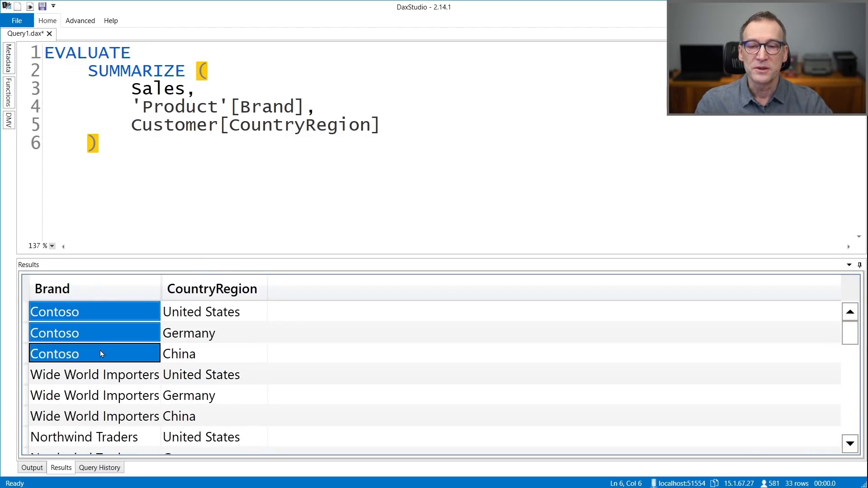
{"action": "left_click_drag", "start_coordinate": [199, 315], "coordinate": [202, 353]}
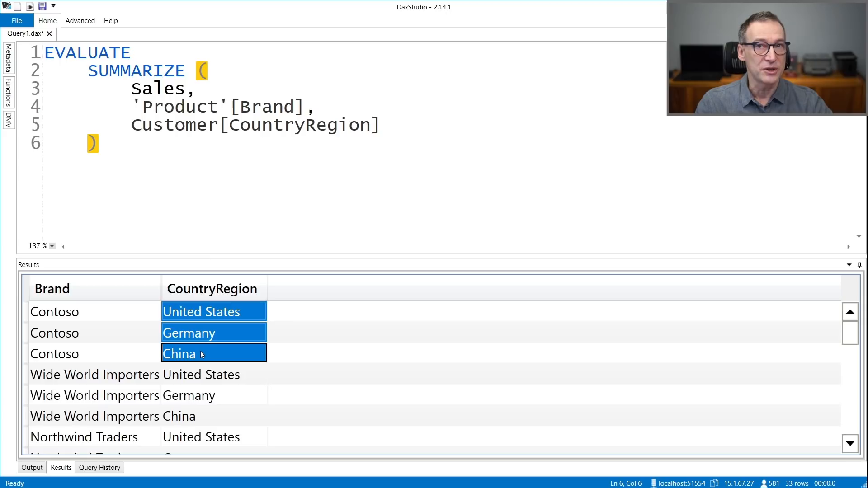
- Add 'Date'[Month Number] as a third grouping column after Customer[CountryRegion] and rerun the query
{"action": "left_click", "coordinate": [402, 120]}
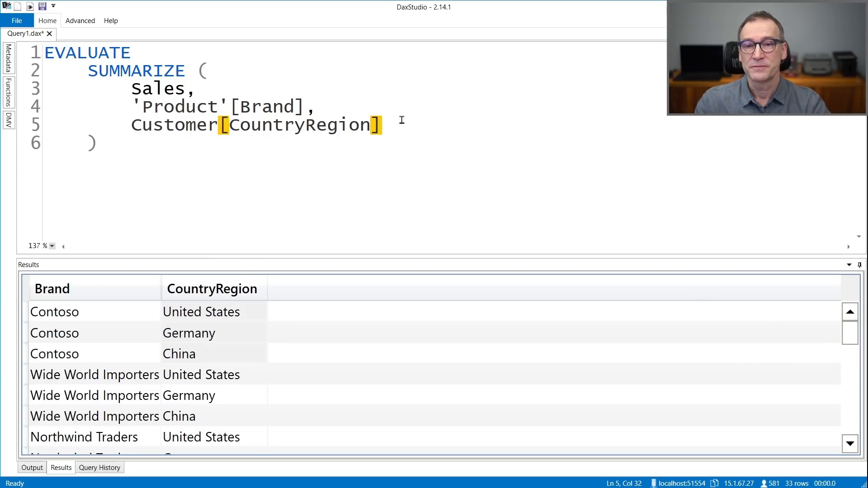
{"action": "key", "text": "Up"}
{"action": "key", "text": "Up"}
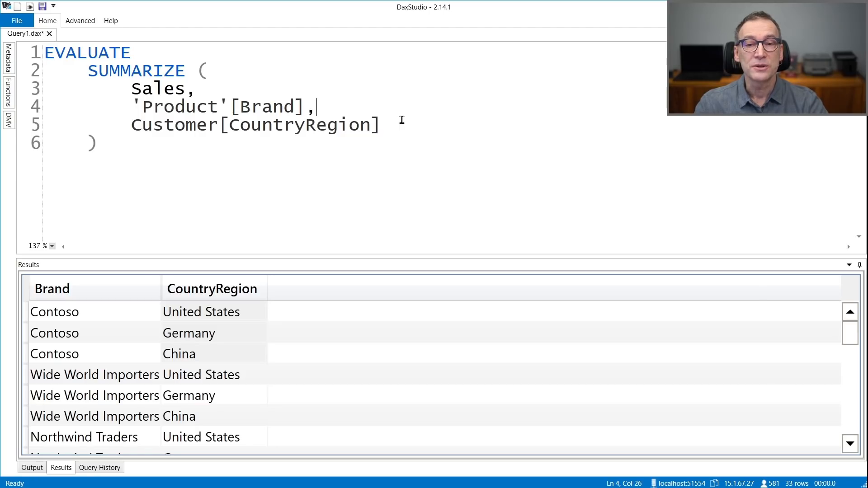
{"action": "key", "text": "Down"}
{"action": "key", "text": "Up"}
{"action": "key", "text": "End"}
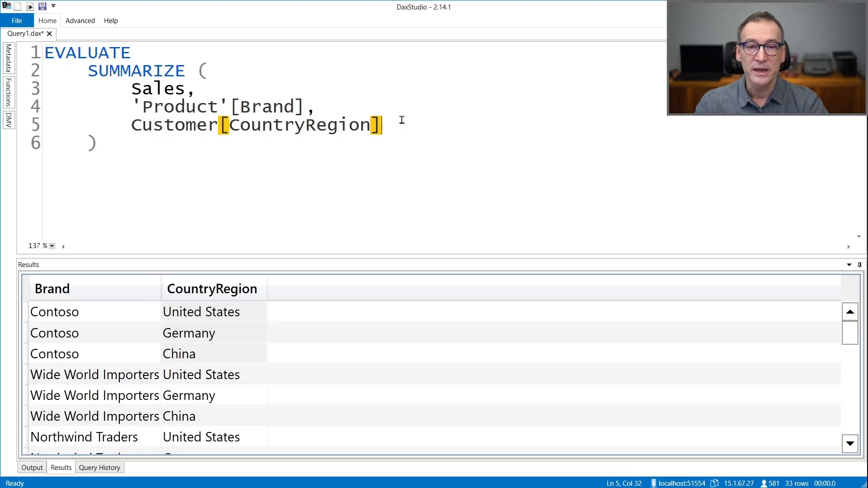
{"action": "type", "text": ","}
{"action": "key", "text": "Return"}
{"action": "type", "text": "'Date'["}
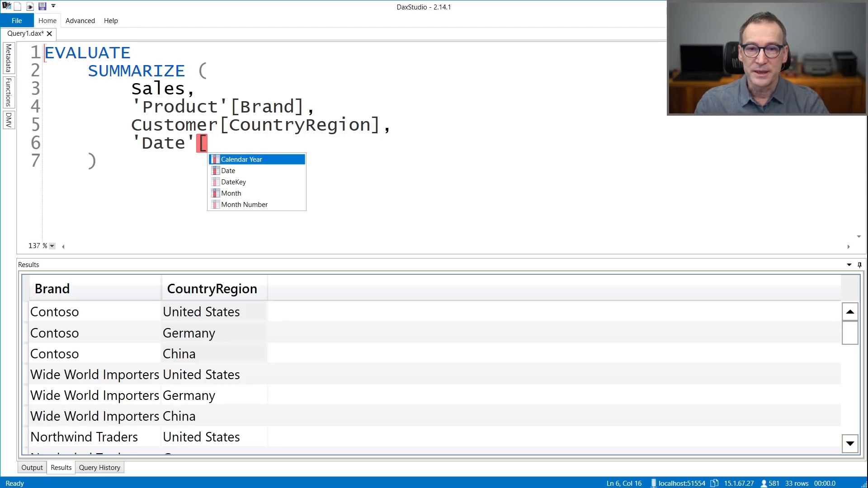
{"action": "key", "text": "Down"}
{"action": "key", "text": "Down"}
{"action": "key", "text": "Down"}
{"action": "key", "text": "Down"}
{"action": "key", "text": "Return"}
{"action": "key", "text": "F5"}
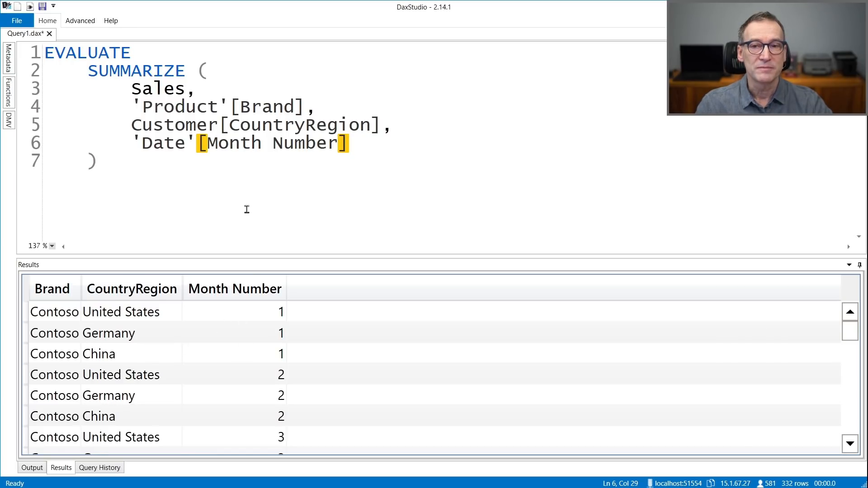
- Reduce the editor zoom to 112% and make the SUMMARIZE expression the first argument of a new ADDCOLUMNS function
{"action": "left_click", "coordinate": [213, 62]}
{"action": "scroll", "coordinate": [234, 108], "scroll_direction": "down", "scroll_amount": 3}
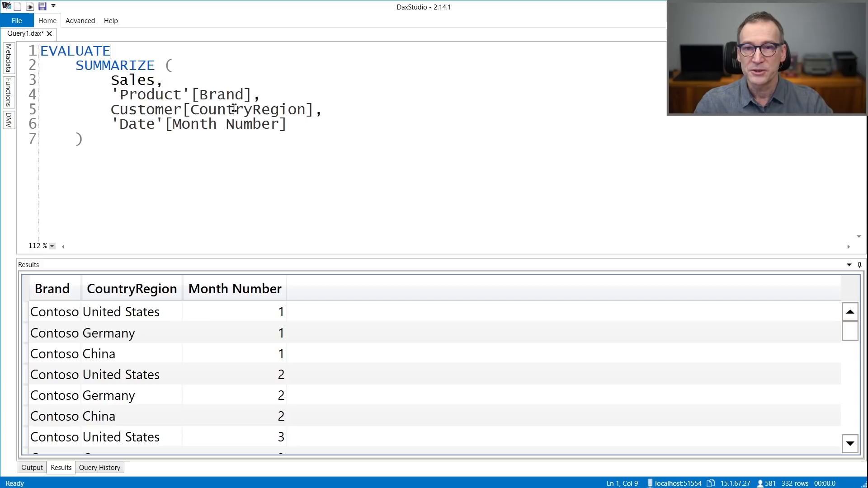
{"action": "key", "text": "Return"}
{"action": "type", "text": "ADDCOLUMNS("}
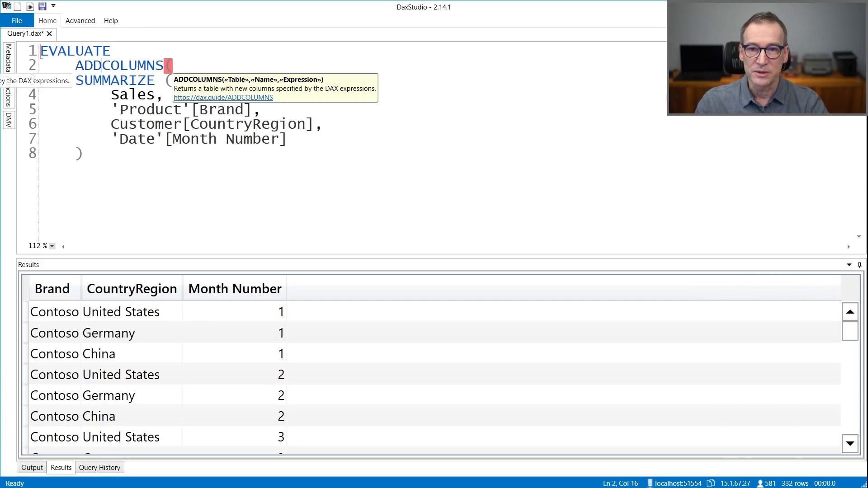
{"action": "key", "text": "Left"}
{"action": "key", "text": "Down"}
{"action": "key", "text": "Down"}
{"action": "key", "text": "Down"}
{"action": "type", "text": ", "}
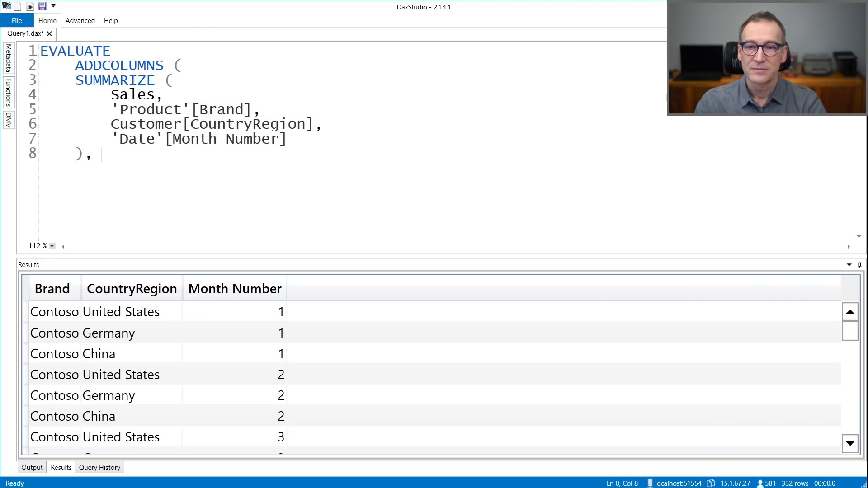
{"action": "type", "text": "\"@SalesAmt"}
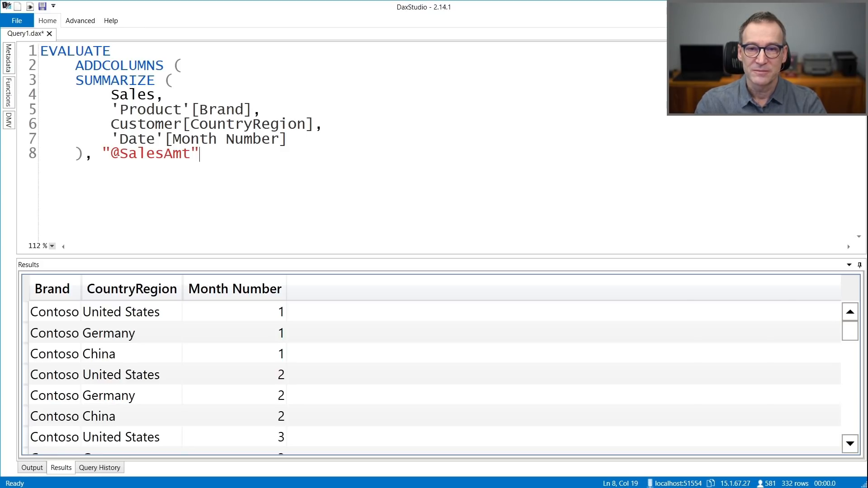
{"action": "type", "text": "\", [Sales Amount] "}
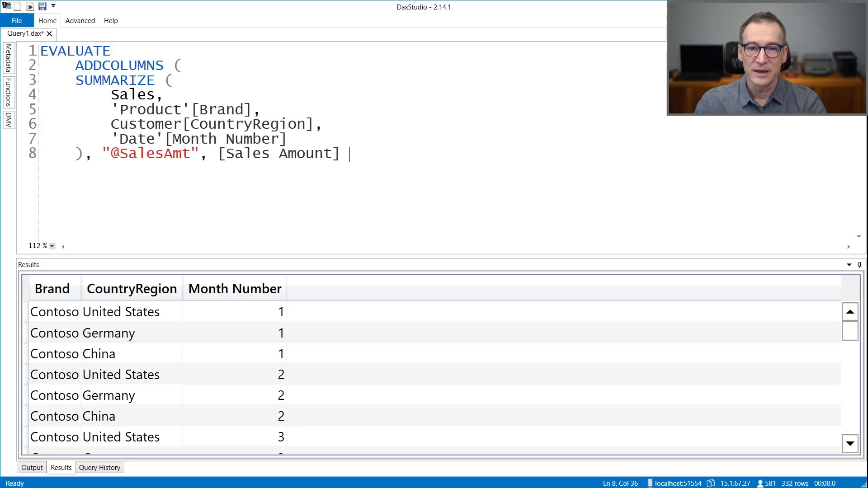
{"action": "type", "text": ")"}
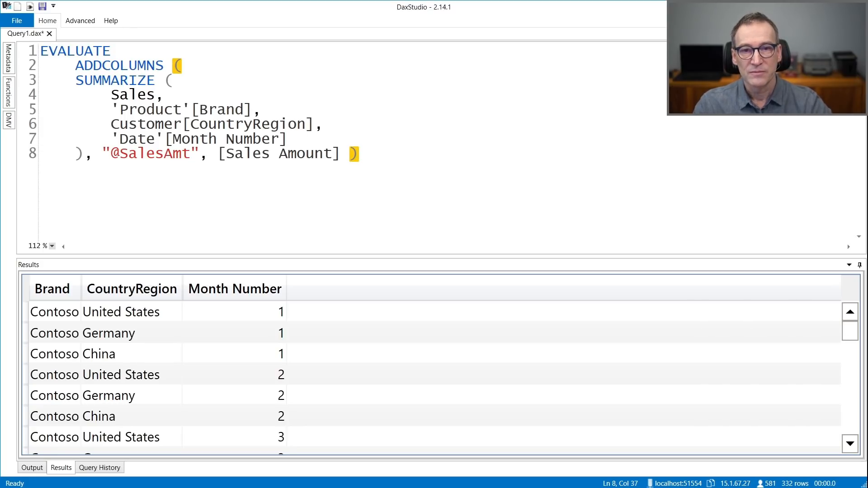
{"action": "key", "text": "F6"}
{"action": "key", "text": "F5"}
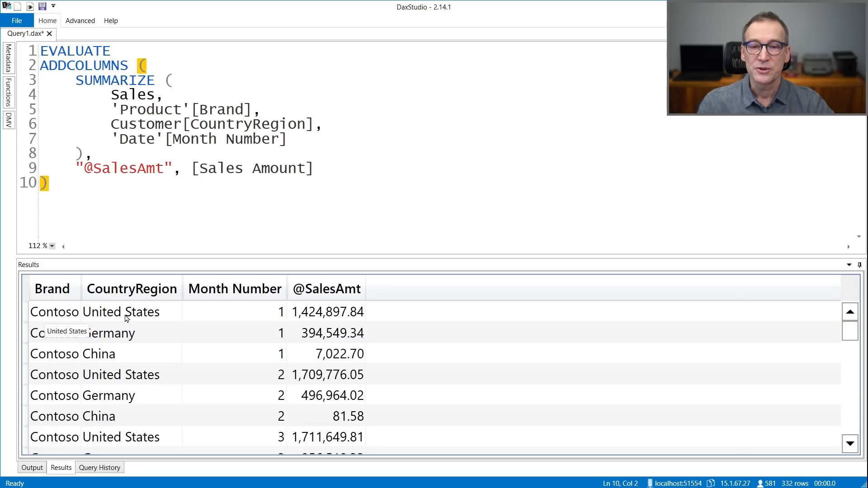
{"action": "left_click", "coordinate": [273, 311]}
{"action": "left_click", "coordinate": [319, 313]}
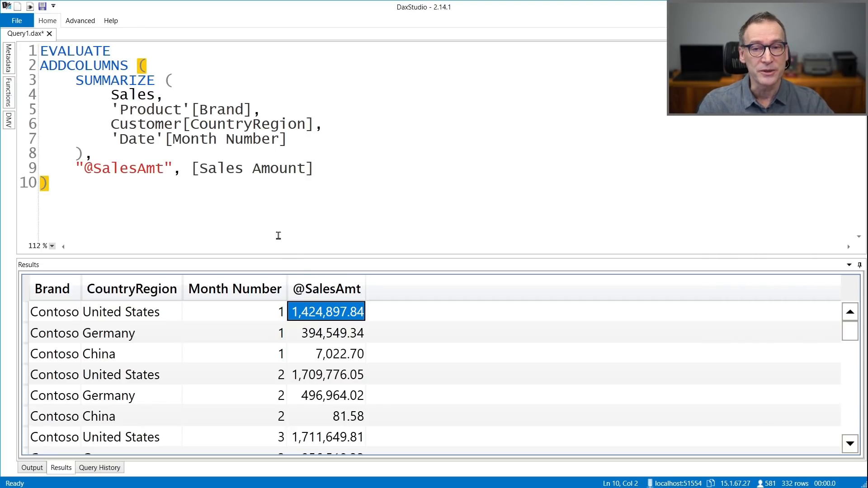
{"action": "left_click", "coordinate": [249, 194]}
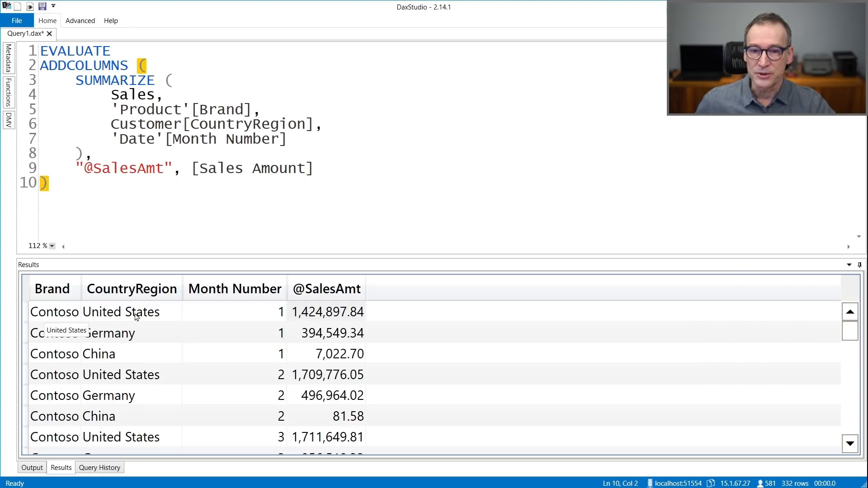
{"action": "key", "text": "alt+Tab"}
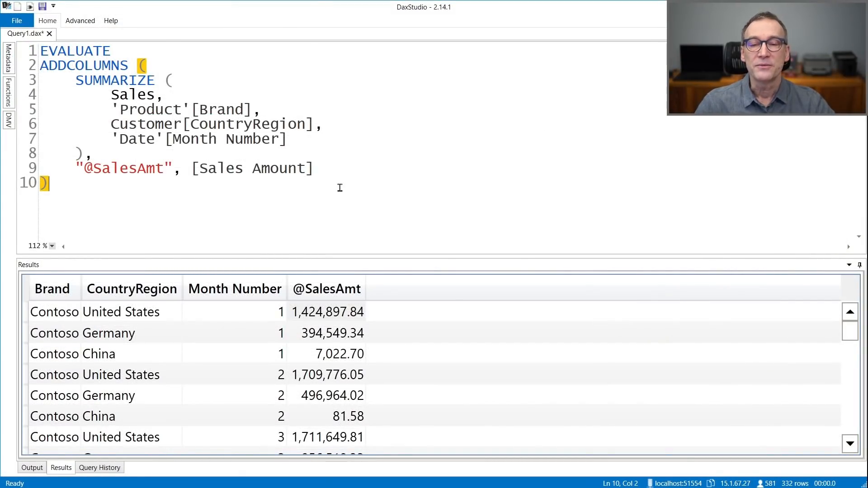
{"action": "left_click_drag", "start_coordinate": [191, 169], "coordinate": [334, 170]}
{"action": "left_click", "coordinate": [339, 170]}
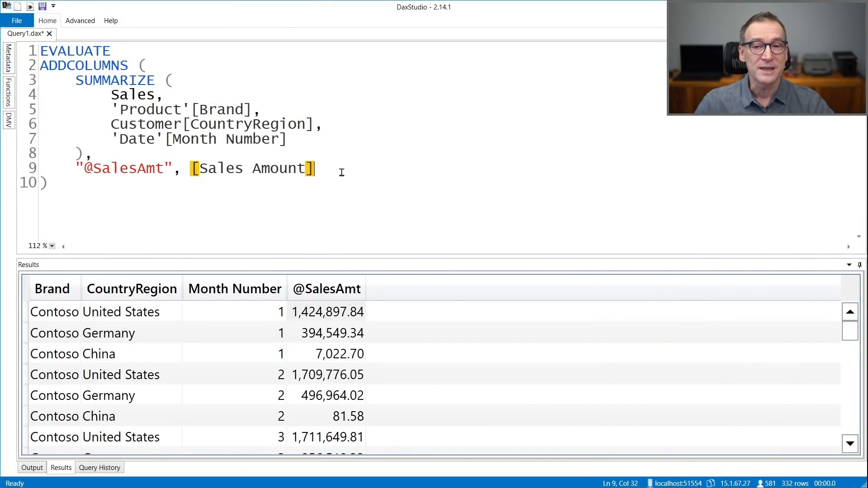
- Insert an opening CALCULATETABLE function between EVALUATE and ADDCOLUMNS so that it takes the ADDCOLUMNS expression as its first argument
{"action": "left_click", "coordinate": [196, 53]}
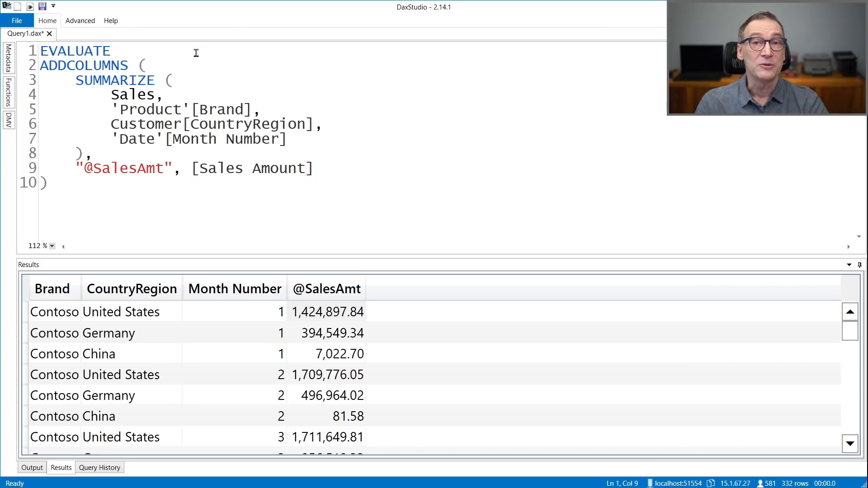
{"action": "key", "text": "Return"}
{"action": "type", "text": "CAL"}
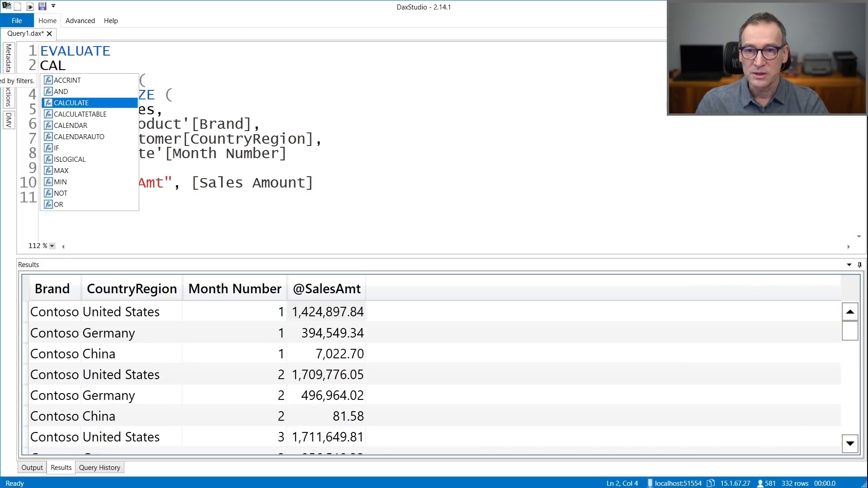
{"action": "key", "text": "Down"}
{"action": "key", "text": "Tab"}
{"action": "key", "text": "Left"}
{"action": "key", "text": "Down"}
{"action": "key", "text": "Down"}
{"action": "key", "text": "Down"}
{"action": "key", "text": "Down"}
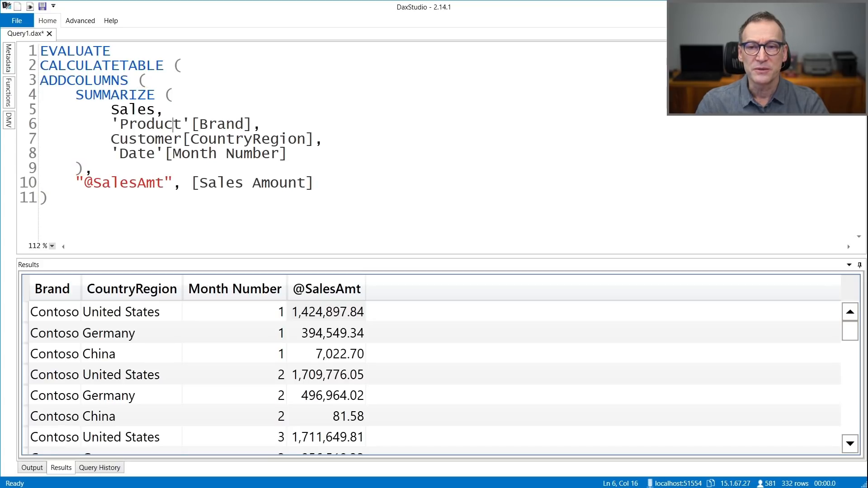
{"action": "key", "text": "Down"}
{"action": "key", "text": "Down"}
{"action": "key", "text": "Down"}
{"action": "key", "text": "Down"}
{"action": "key", "text": "Down"}
- Complete CALCULATETABLE with the filter 'Date'[Calendar Year] = "CY 2009", then format and run the query
{"action": "type", "text": ","}
{"action": "key", "text": "Return"}
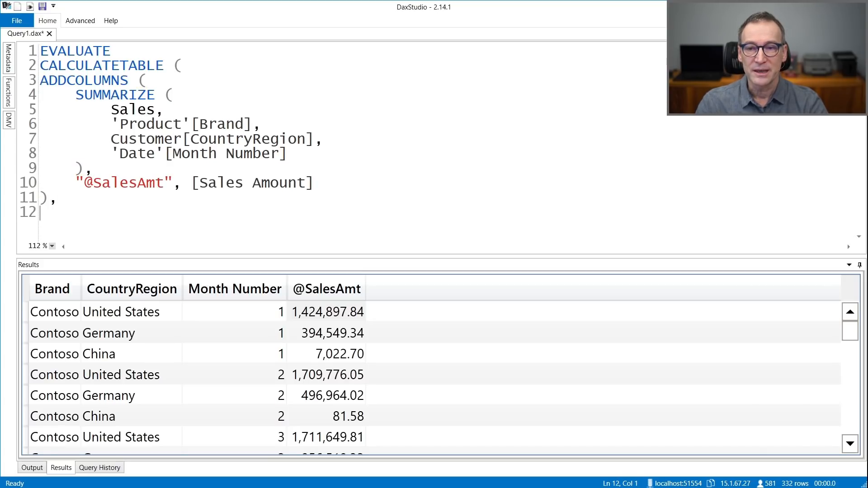
{"action": "type", "text": "'Date"}
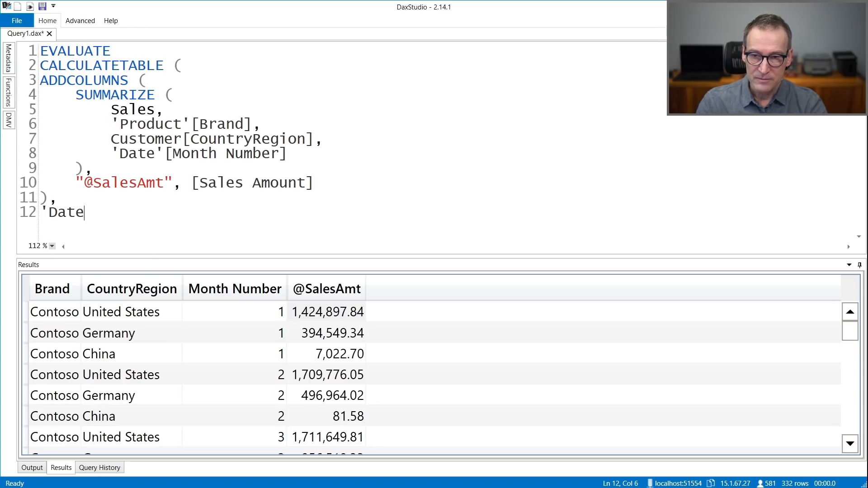
{"action": "type", "text": "'[C"}
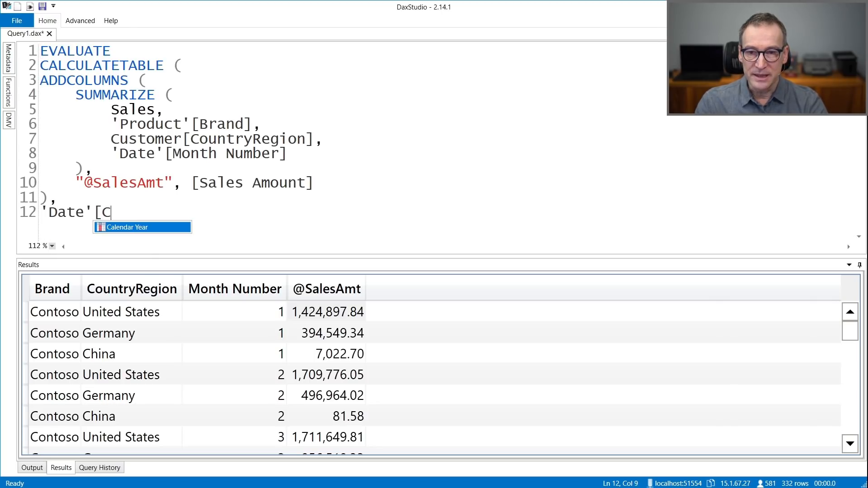
{"action": "key", "text": "Tab"}
{"action": "type", "text": "= \"CY"}
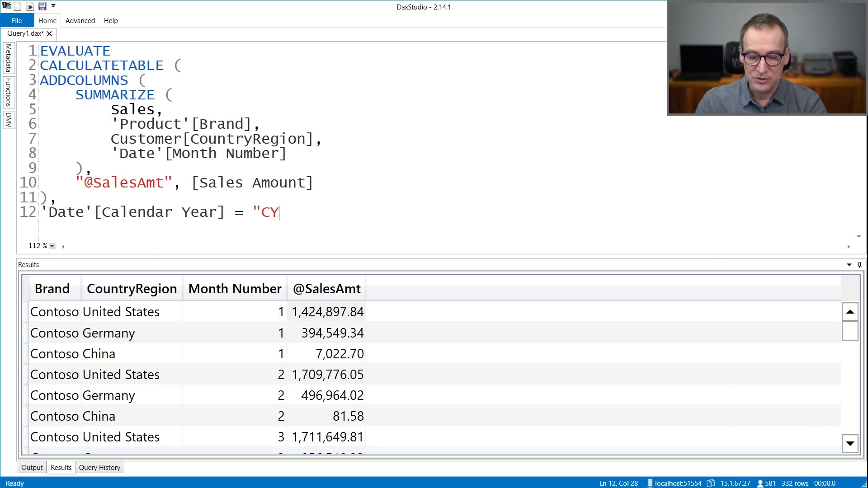
{"action": "type", "text": " 2009\" )"}
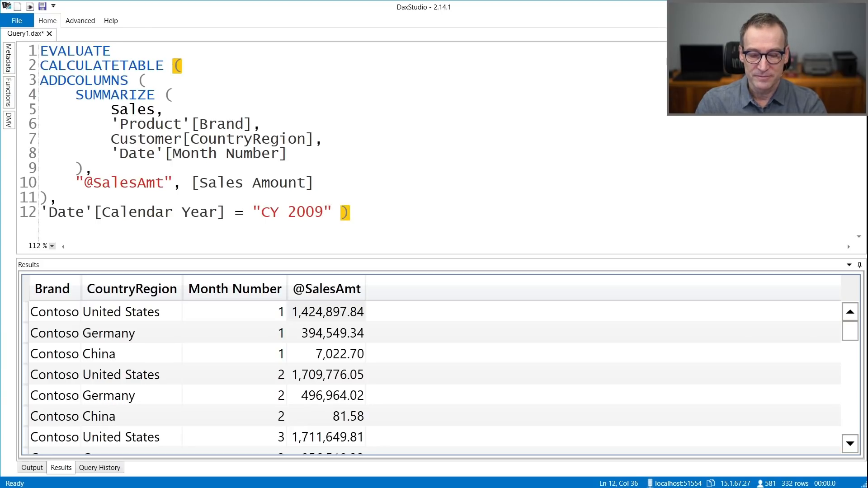
{"action": "key", "text": "F6"}
{"action": "key", "text": "F5"}
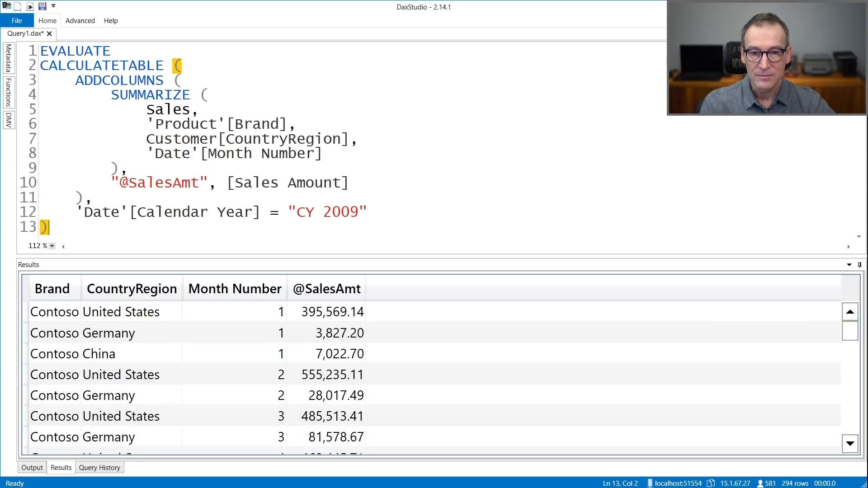
{"action": "mouse_move", "coordinate": [337, 315]}
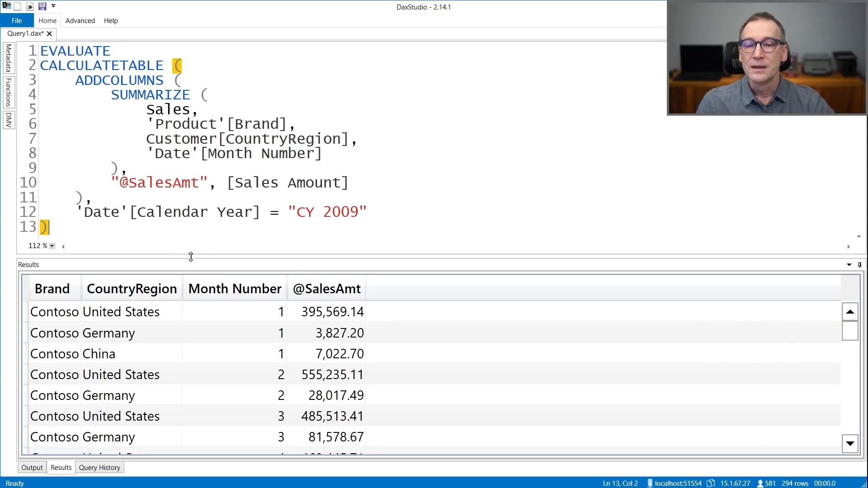
{"action": "left_click_drag", "start_coordinate": [193, 267], "coordinate": [195, 292]}
{"action": "left_click", "coordinate": [330, 344]}
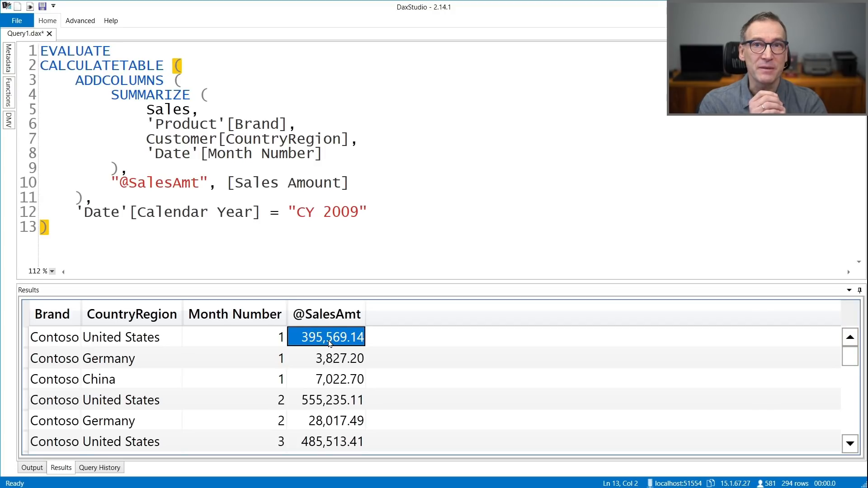
{"action": "left_click", "coordinate": [435, 215]}
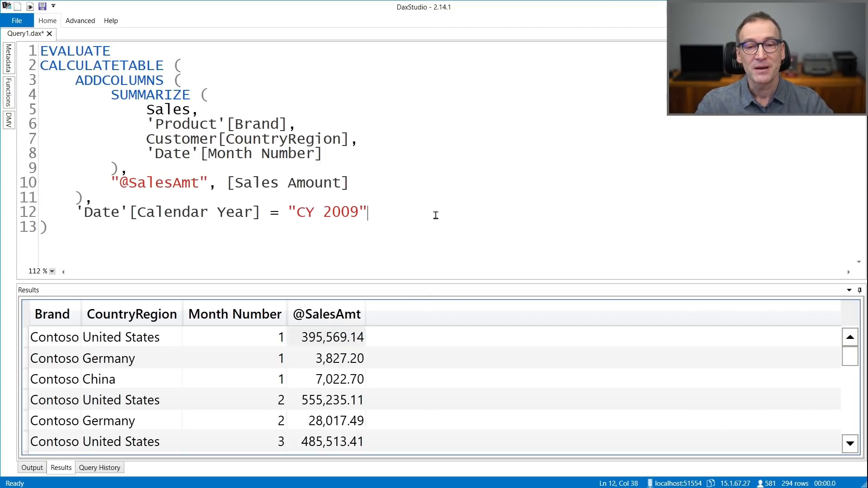
{"action": "key", "text": "alt+Tab"}
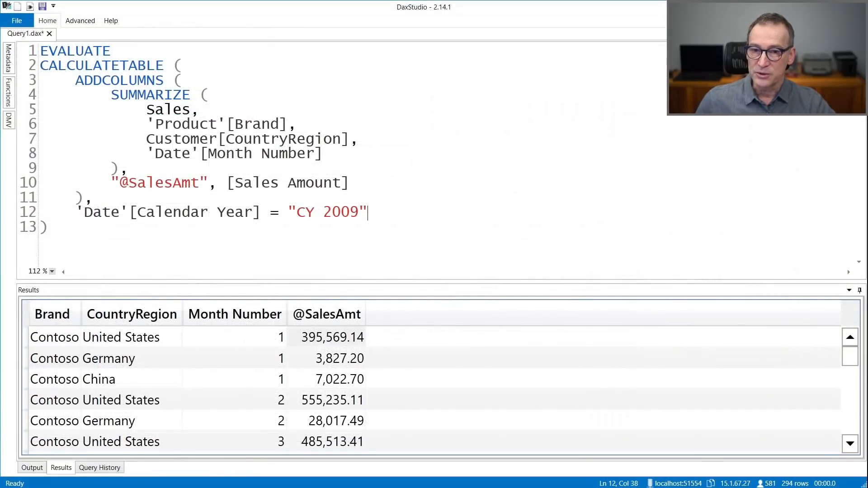
{"action": "key", "text": "Up"}
{"action": "key", "text": "Up"}
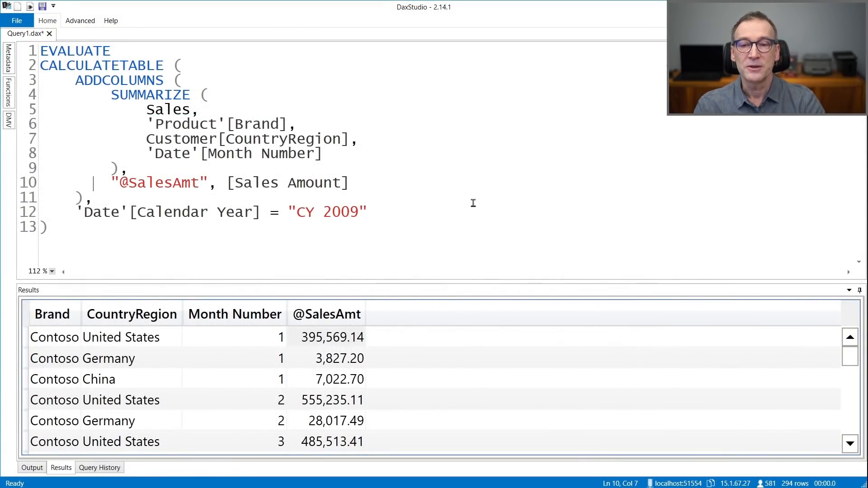
{"action": "type", "text": ","}
{"action": "key", "text": "Return"}
{"action": "type", "text": "\""}
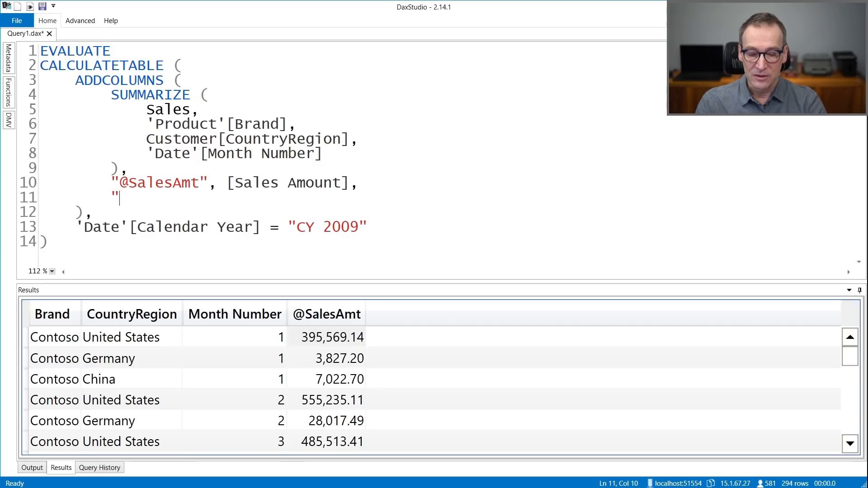
{"action": "type", "text": "@Yearly"}
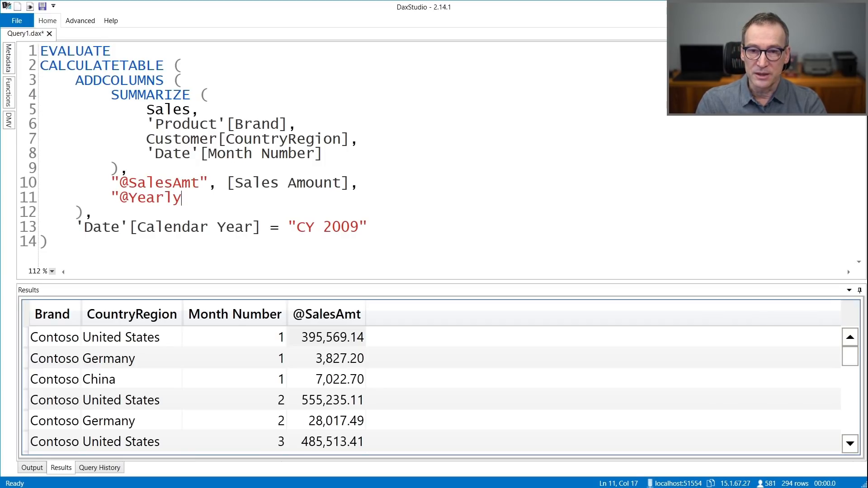
{"action": "type", "text": "Sales\","}
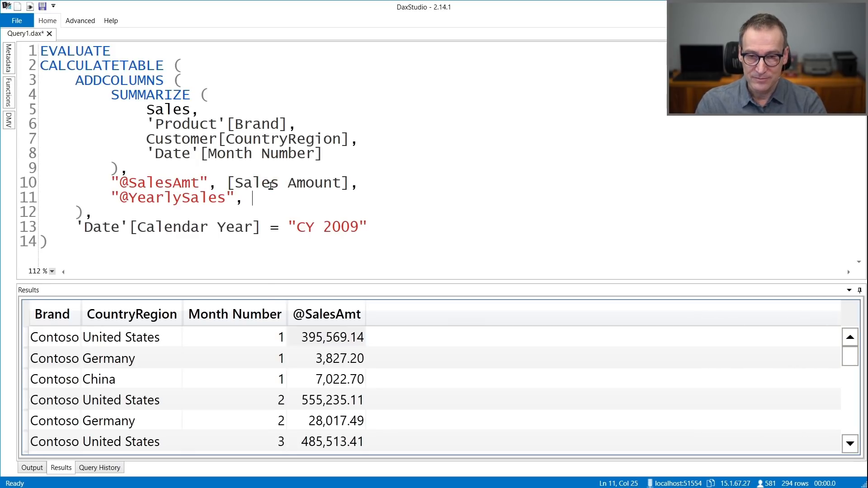
{"action": "type", "text": "CAL"}
{"action": "key", "text": "Tab"}
{"action": "type", "text": "("}
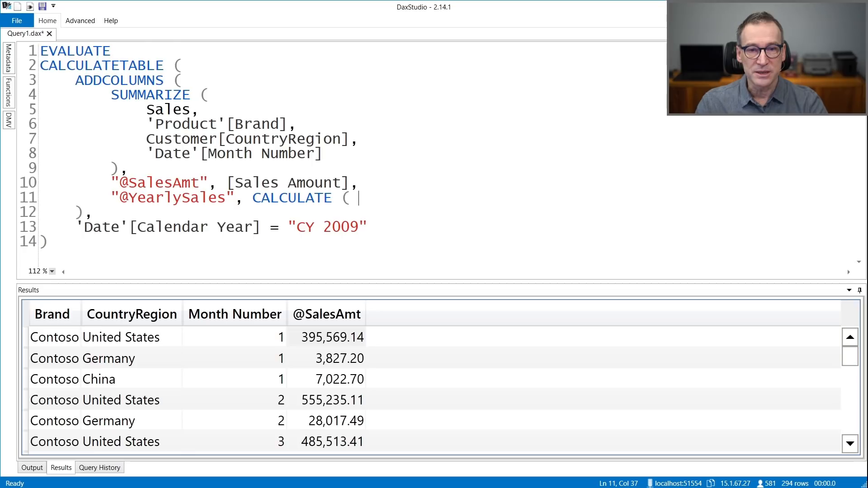
{"action": "key", "text": "ctrl+Left"}
{"action": "key", "text": "Return"}
{"action": "key", "text": "Tab"}
{"action": "key", "text": "End"}
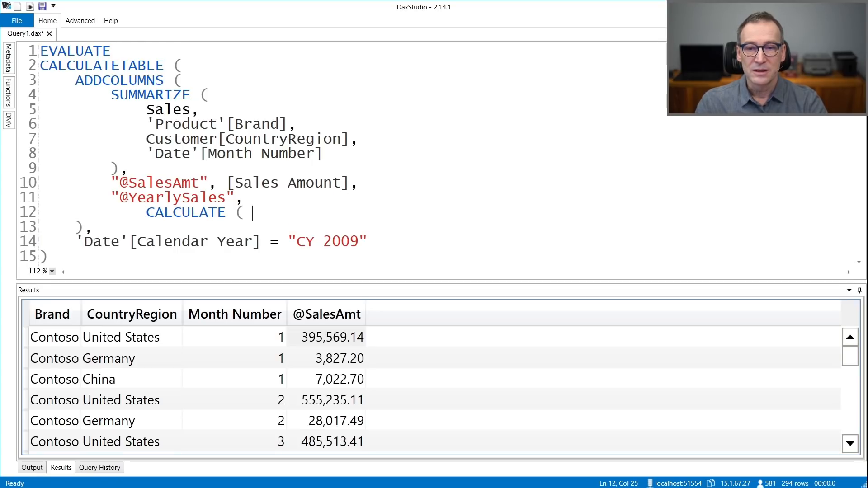
{"action": "type", "text": "[S"}
{"action": "key", "text": "Tab"}
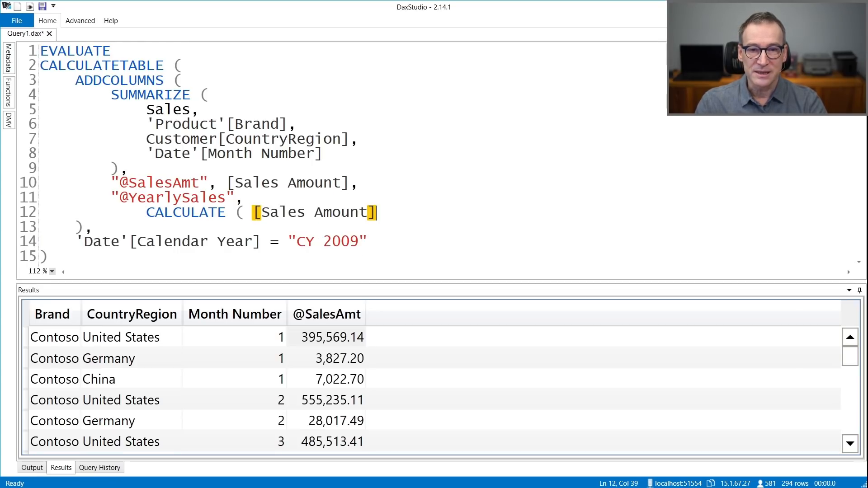
- Complete the CALCULATE expression with REMOVEFILTERS on 'Date'[Month Number] and run the query
{"action": "type", "text": ", REMOVE"}
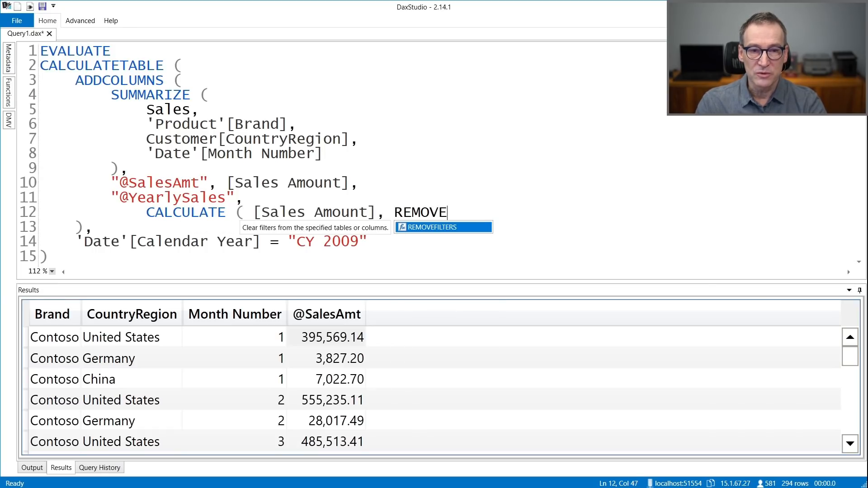
{"action": "key", "text": "Tab"}
{"action": "type", "text": "'D"}
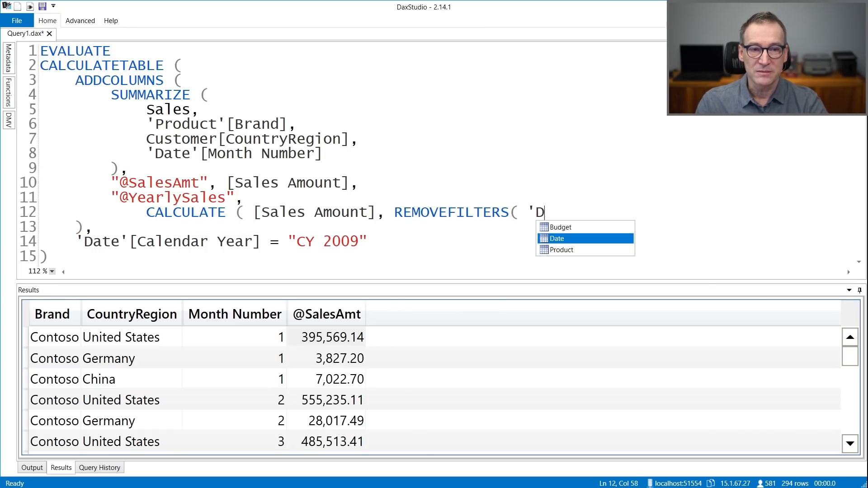
{"action": "key", "text": "Tab"}
{"action": "type", "text": "["}
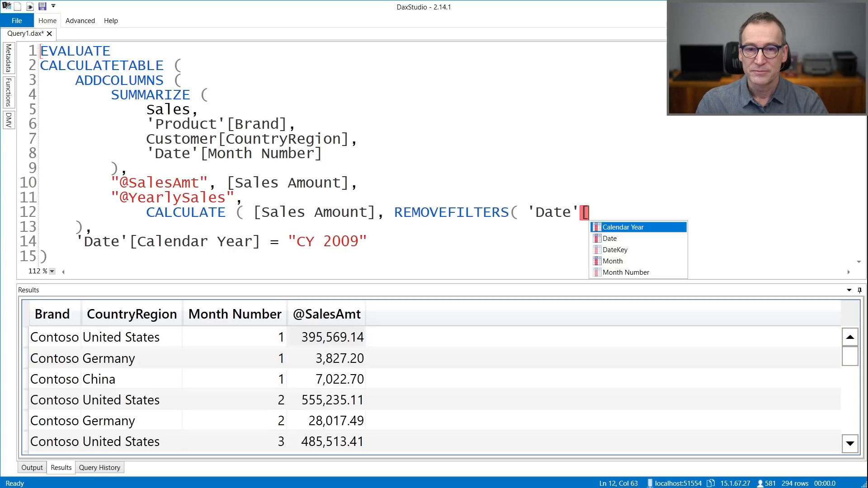
{"action": "type", "text": "Mo"}
{"action": "key", "text": "Down"}
{"action": "key", "text": "Tab"}
{"action": "type", "text": ") )"}
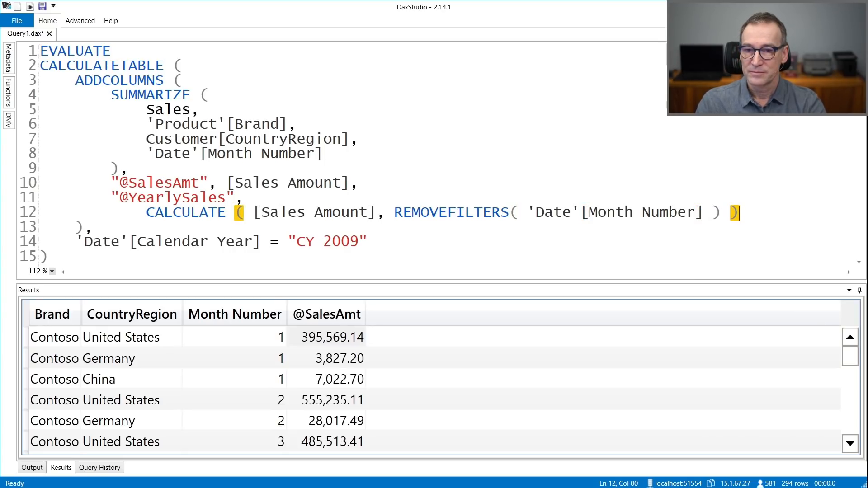
{"action": "key", "text": "F5"}
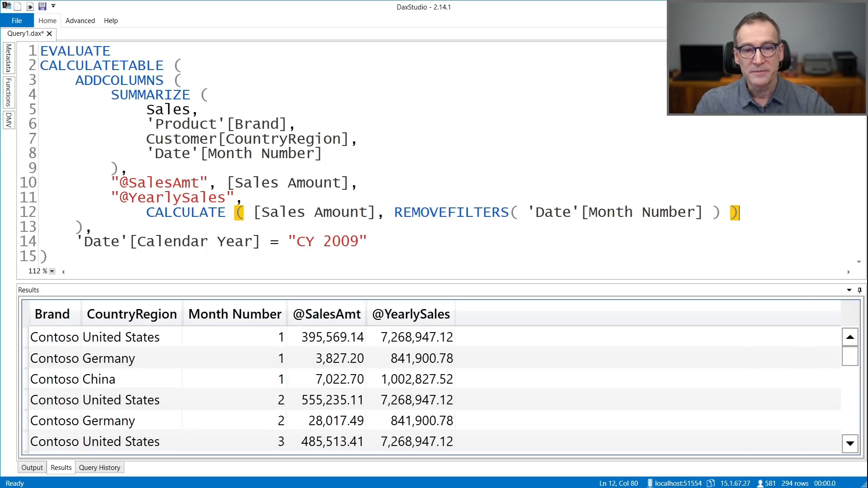
{"action": "mouse_move", "coordinate": [309, 343]}
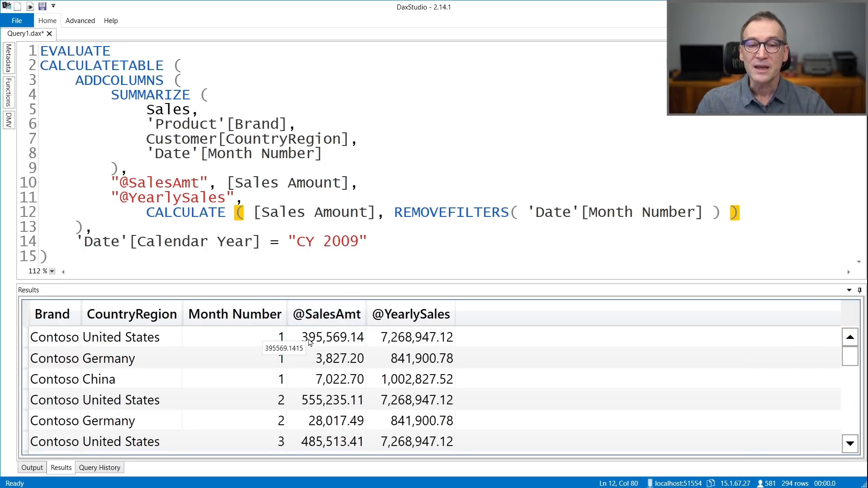
{"action": "mouse_move", "coordinate": [398, 346]}
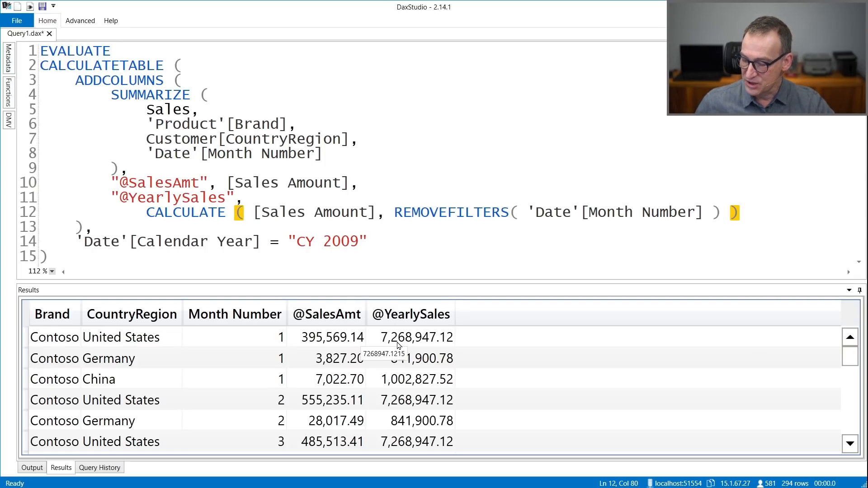
{"action": "key", "text": "alt+Tab"}
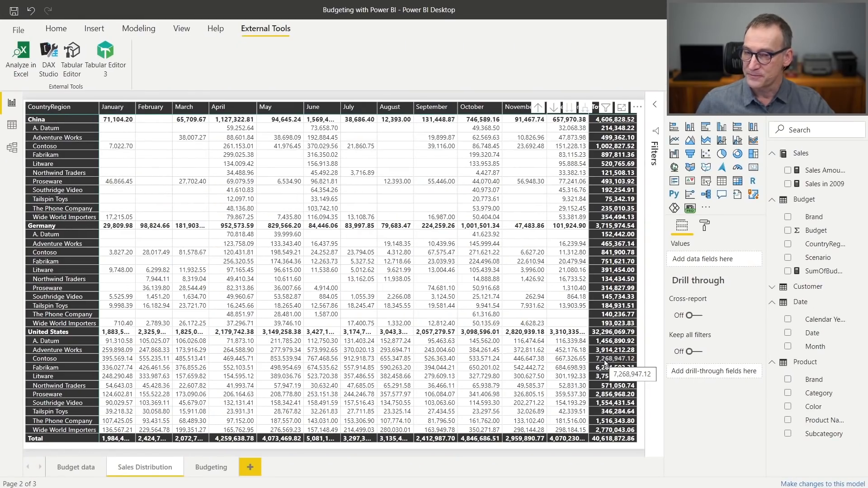
{"action": "key", "text": "alt+Tab"}
{"action": "left_click", "coordinate": [429, 191]}
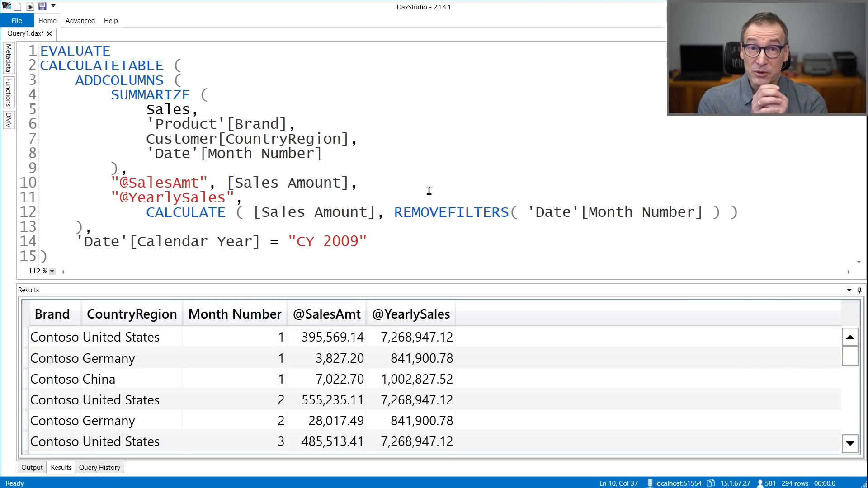
{"action": "key", "text": "Home"}
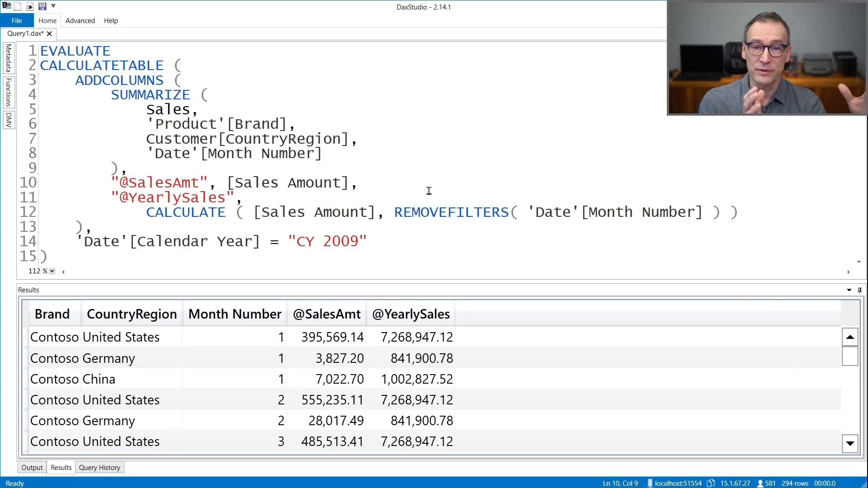
{"action": "key", "text": "ctrl+Right"}
{"action": "key", "text": "ctrl+shift+Right"}
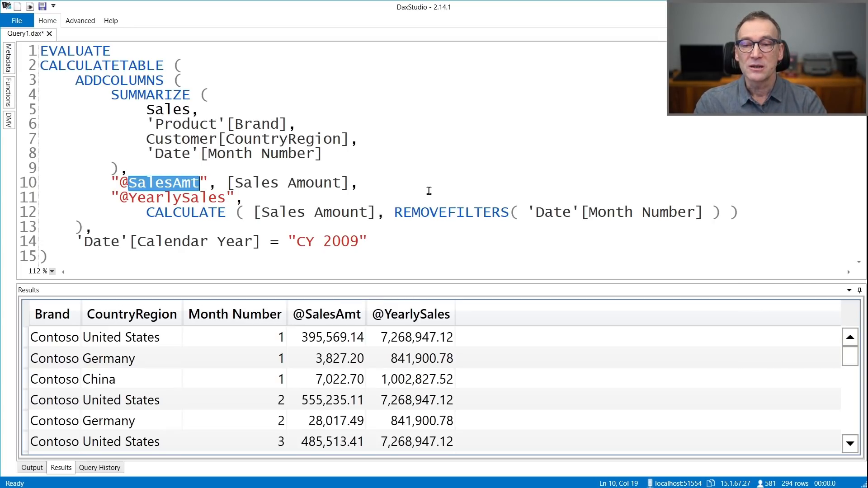
{"action": "type", "text": "Pct"}
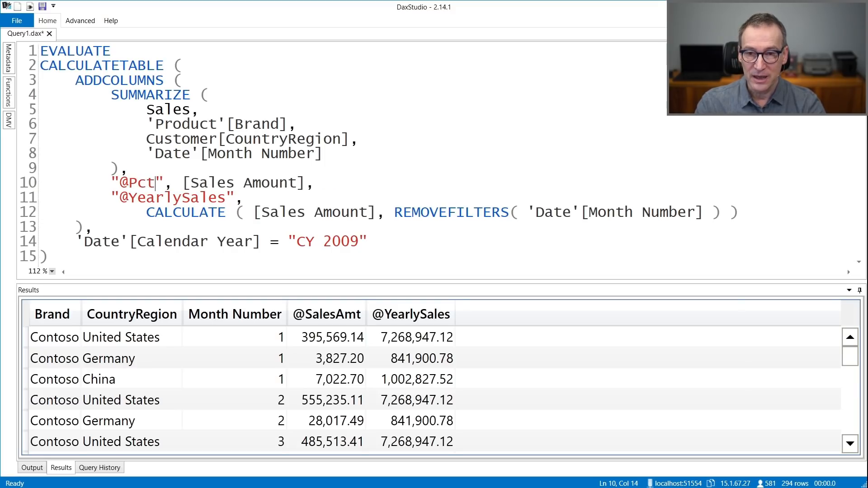
{"action": "key", "text": "ctrl+Right"}
{"action": "key", "text": "Return"}
{"action": "key", "text": "Tab"}
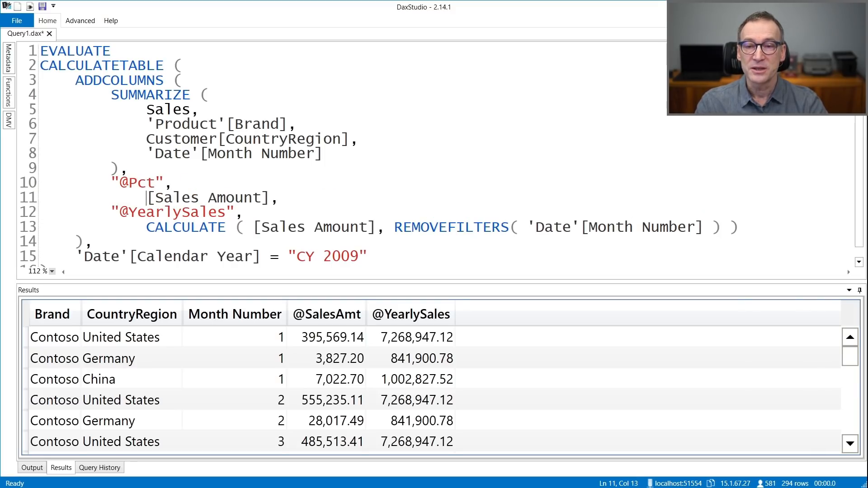
{"action": "type", "text": "DIVIDE ("}
{"action": "key", "text": "Return"}
{"action": "key", "text": "Tab"}
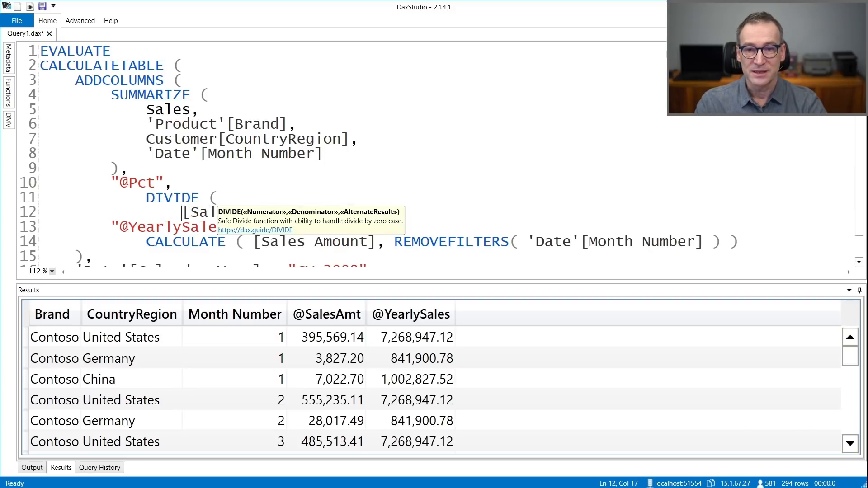
{"action": "key", "text": "Down"}
{"action": "key", "text": "Home"}
{"action": "key", "text": "Home"}
{"action": "key", "text": "shift+Down"}
{"action": "key", "text": "Delete"}
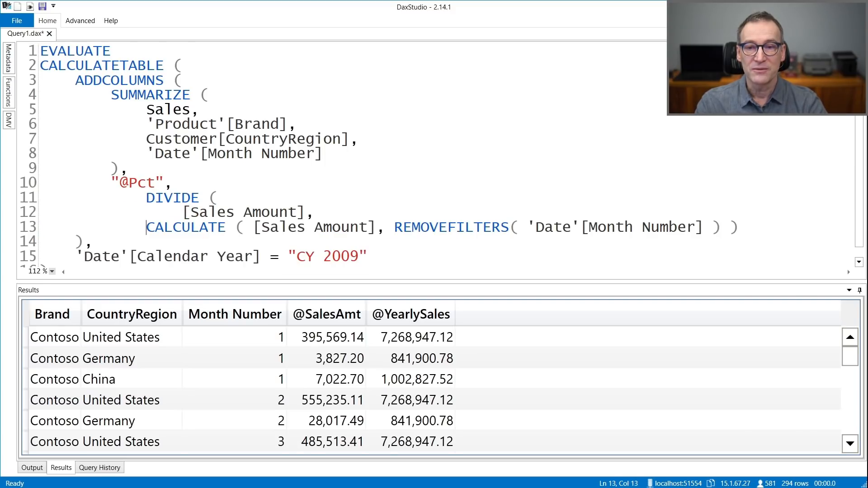
- Indent the CALCULATE expression as the denominator, close the DIVIDE function and run the query
{"action": "key", "text": "Tab"}
{"action": "key", "text": "End"}
{"action": "key", "text": "Return"}
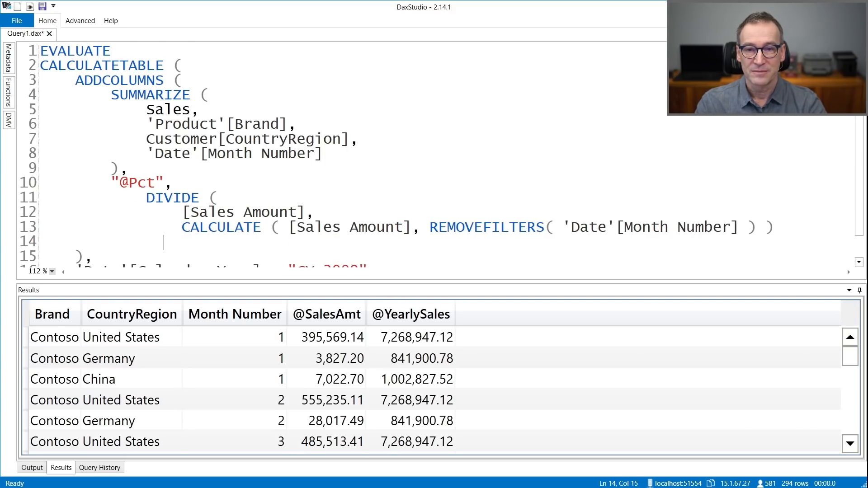
{"action": "type", "text": ")"}
{"action": "key", "text": "Up"}
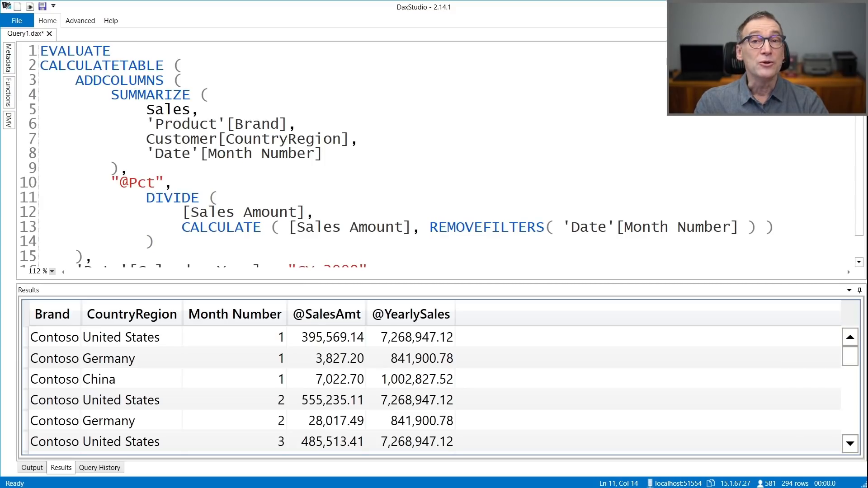
{"action": "key", "text": "F5"}
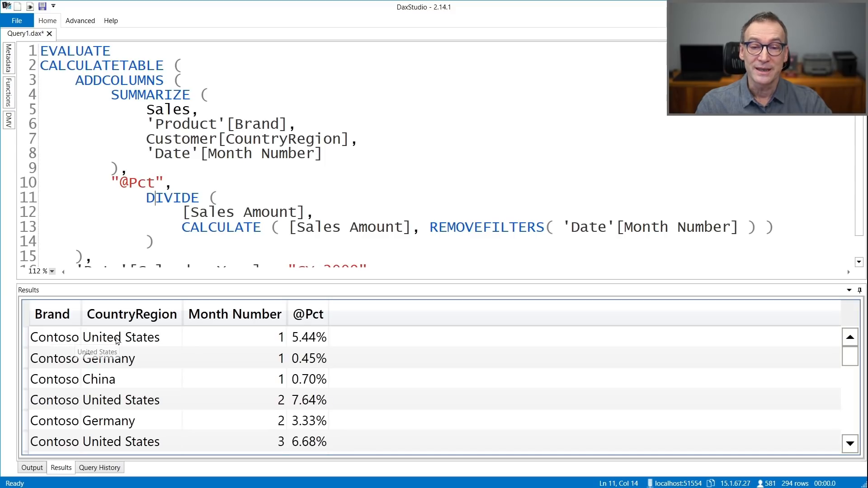
- Switch to Power BI Desktop, open the Budget data page and examine the Contoso budgets by country and scenario
{"action": "left_click", "coordinate": [233, 333]}
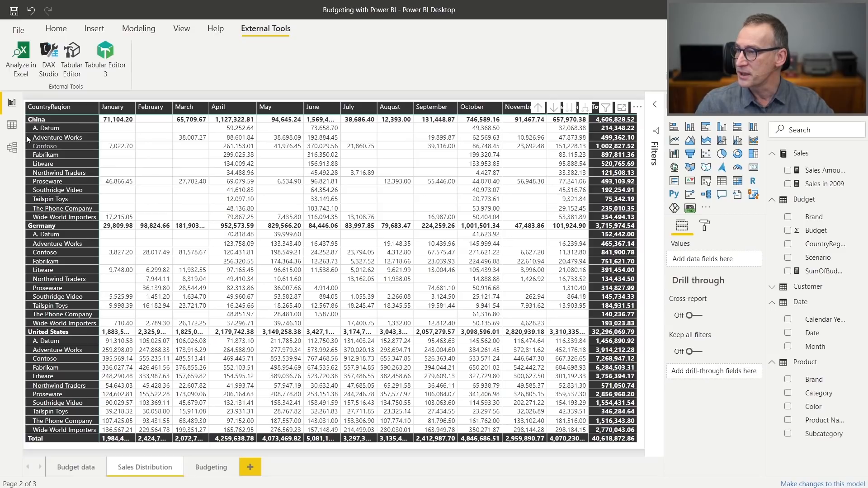
{"action": "left_click", "coordinate": [70, 472]}
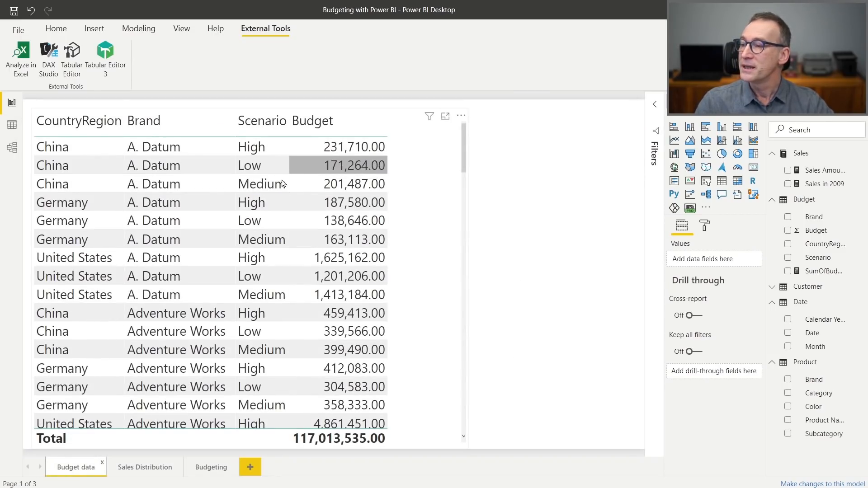
{"action": "scroll", "coordinate": [154, 345], "scroll_direction": "down", "scroll_amount": 3}
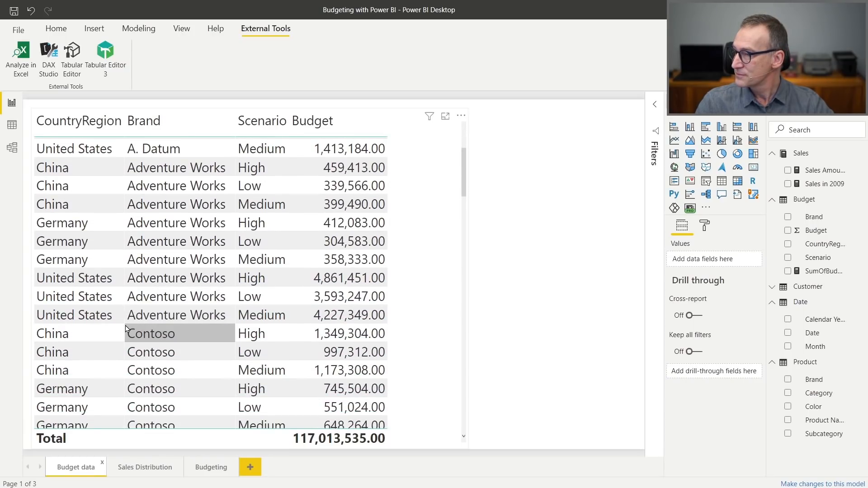
{"action": "scroll", "coordinate": [143, 295], "scroll_direction": "down", "scroll_amount": 1}
{"action": "scroll", "coordinate": [143, 295], "scroll_direction": "up", "scroll_amount": 4}
{"action": "left_click", "coordinate": [95, 131]}
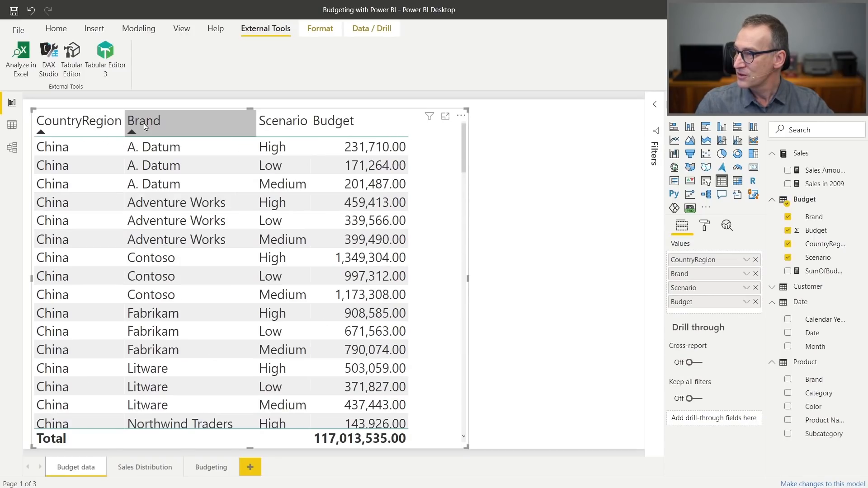
{"action": "scroll", "coordinate": [175, 251], "scroll_direction": "down", "scroll_amount": 5}
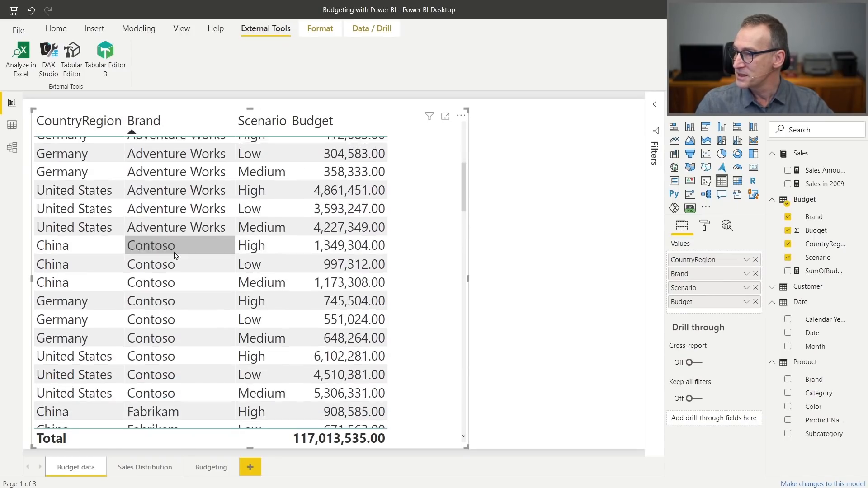
{"action": "scroll", "coordinate": [176, 255], "scroll_direction": "up", "scroll_amount": 1}
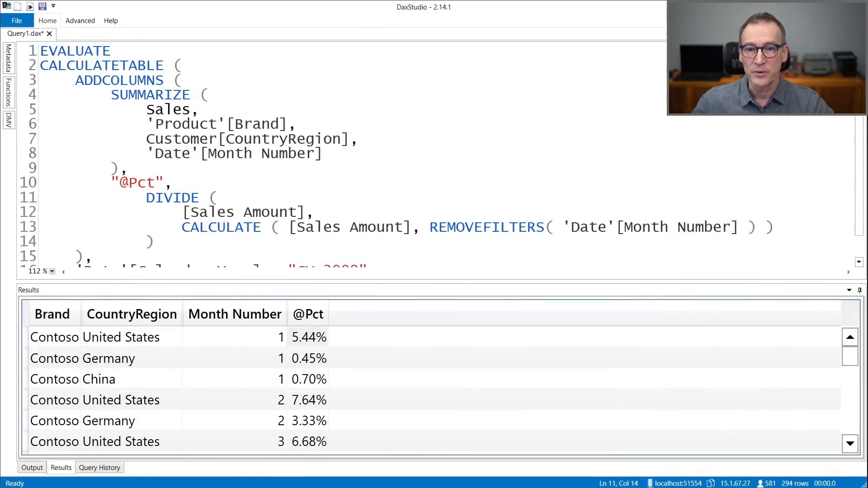
{"action": "left_click", "coordinate": [443, 147]}
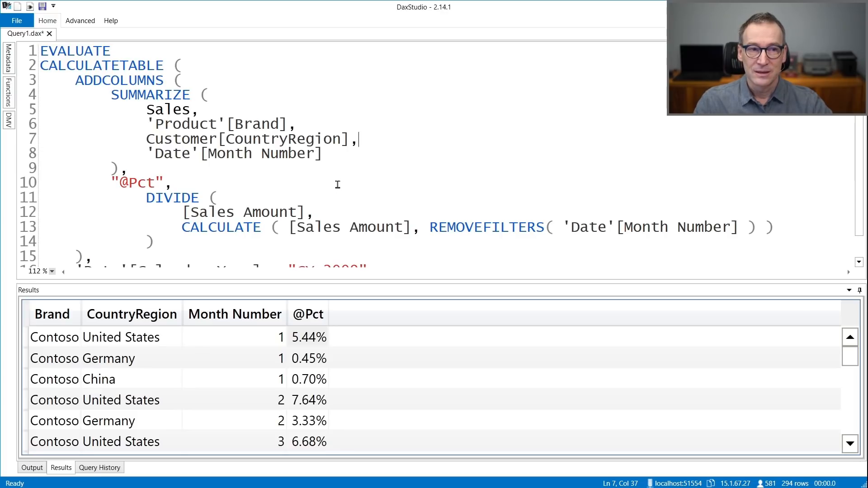
{"action": "scroll", "coordinate": [328, 183], "scroll_direction": "down", "scroll_amount": 2, "text": "ctrl"}
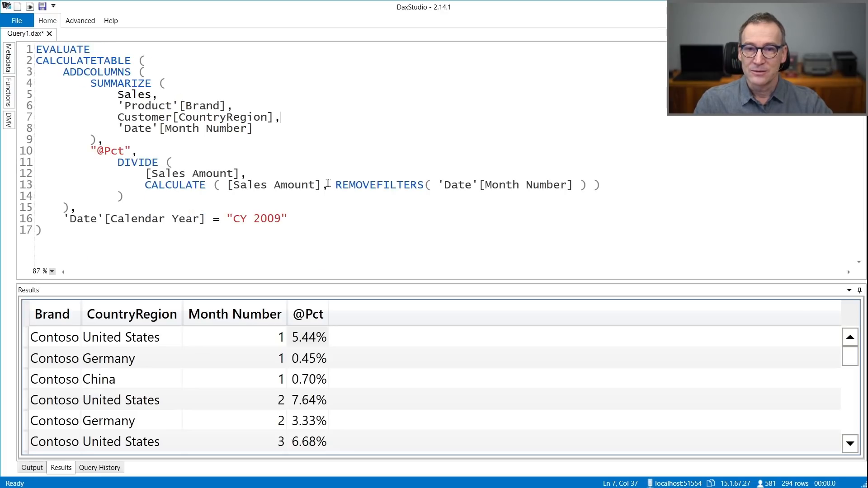
{"action": "left_click", "coordinate": [252, 162]}
{"action": "key", "text": "Down"}
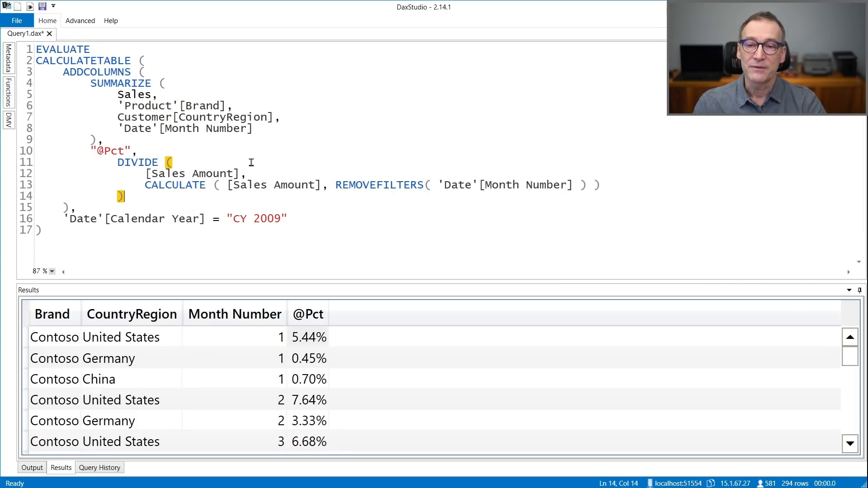
{"action": "type", "text": ","}
{"action": "key", "text": "Return"}
{"action": "type", "text": "\""}
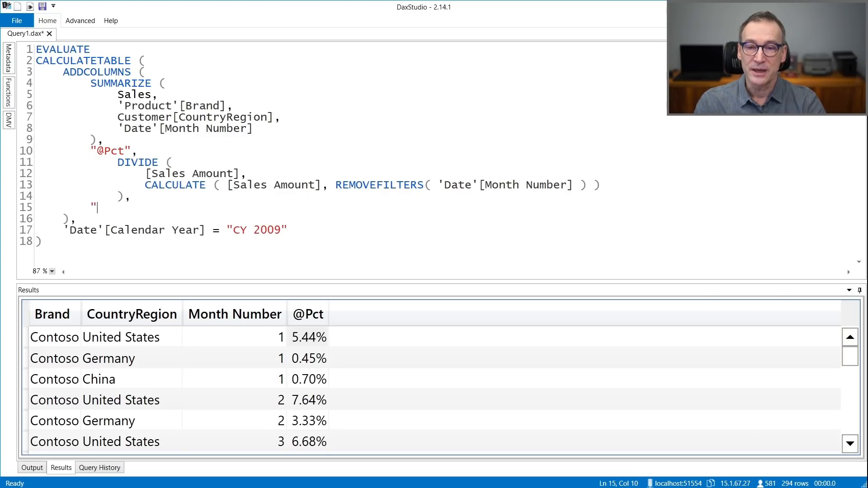
{"action": "type", "text": "@Budget"}
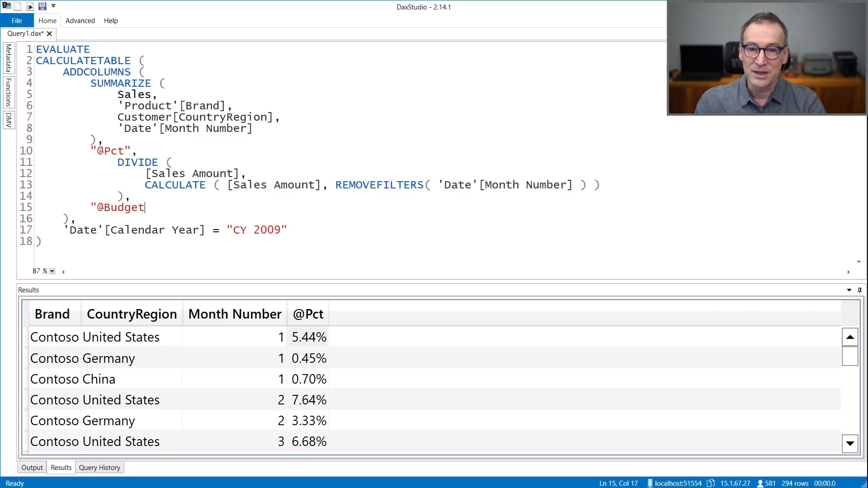
{"action": "type", "text": "\","}
{"action": "key", "text": "Return"}
{"action": "key", "text": "Tab"}
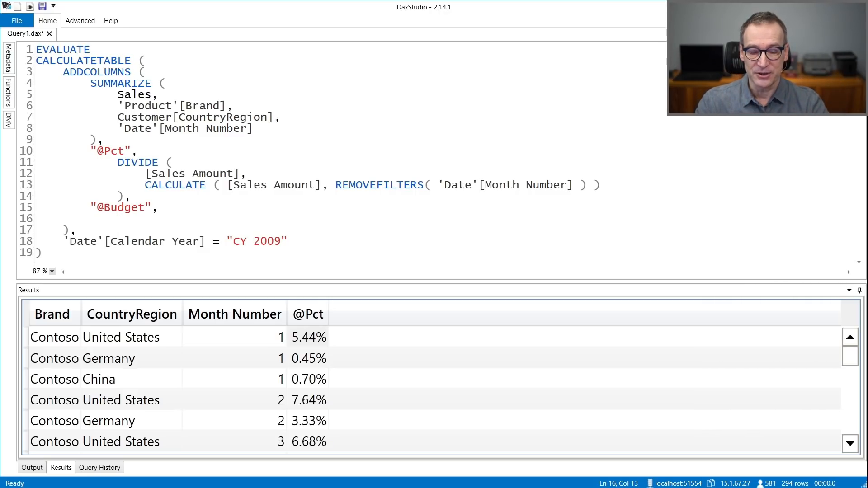
- Open a LOOKUPVALUE function with Budget[Budget] as its result column, and enlarge the query editor area
{"action": "type", "text": "LOOKUPVALUE("}
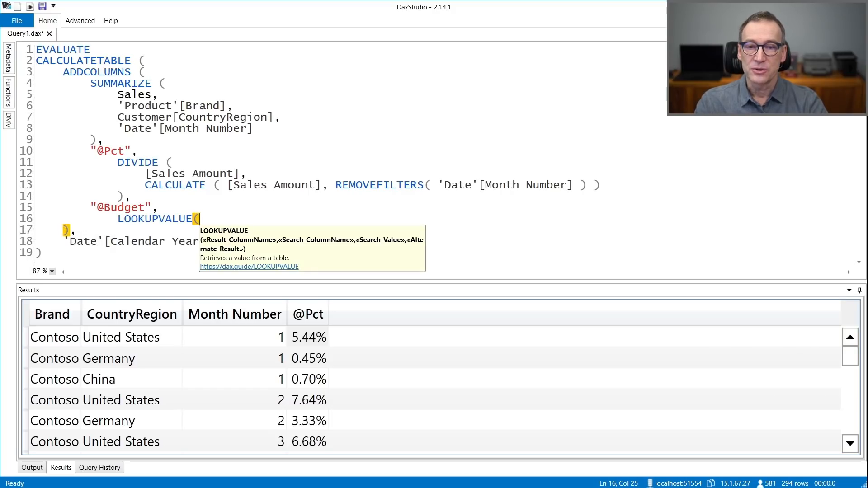
{"action": "key", "text": "Return"}
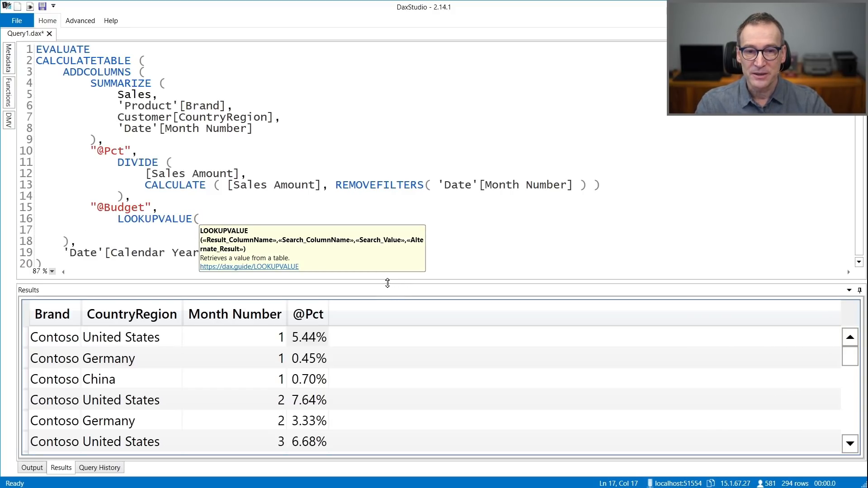
{"action": "left_click_drag", "start_coordinate": [388, 282], "coordinate": [387, 345]}
{"action": "scroll", "coordinate": [290, 284], "scroll_direction": "up", "scroll_amount": 2}
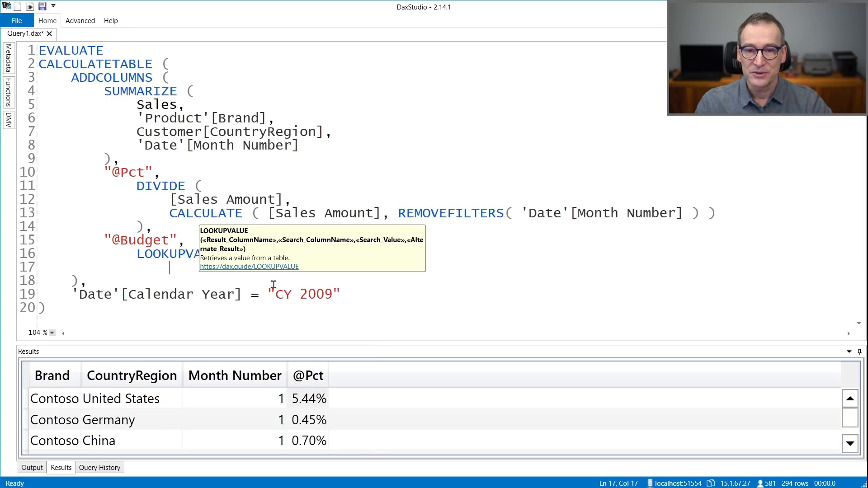
{"action": "left_click", "coordinate": [278, 282]}
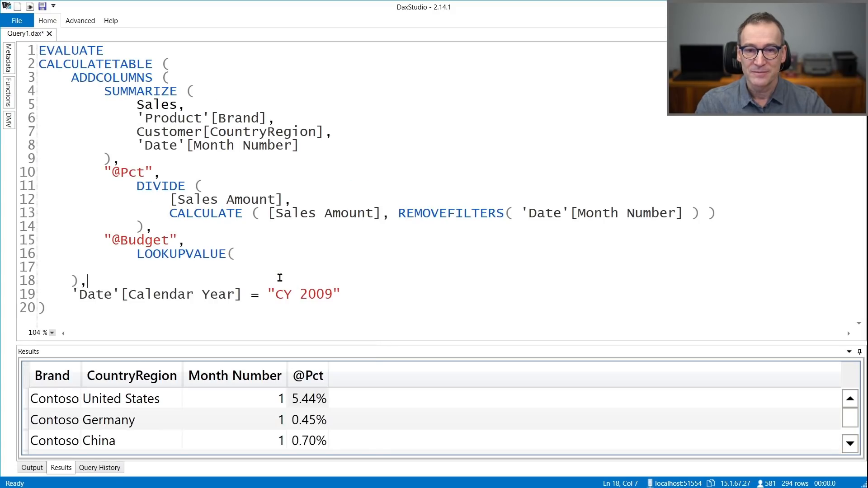
{"action": "left_click", "coordinate": [235, 272]}
{"action": "type", "text": "Bu"}
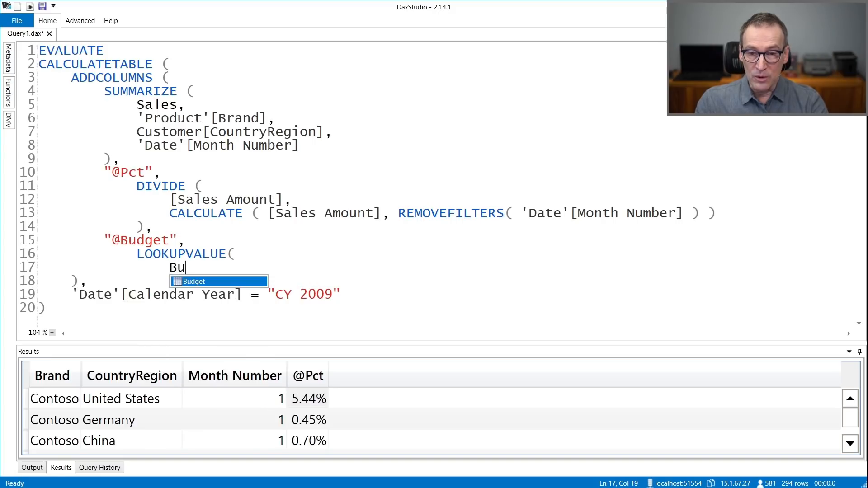
{"action": "type", "text": "dget[Budget],"}
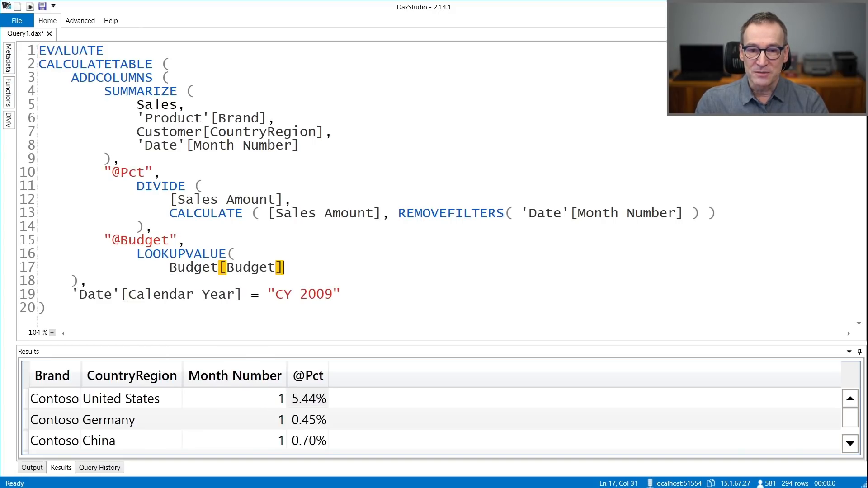
{"action": "key", "text": "Return"}
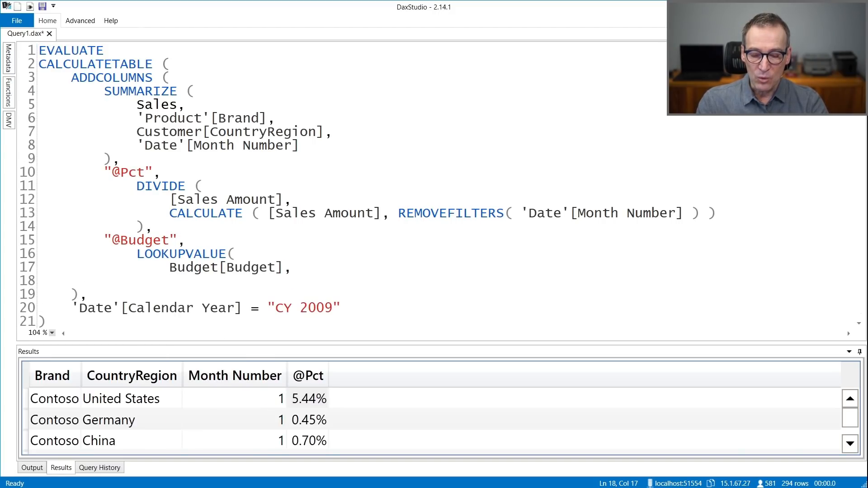
- Add Budget[Brand] as the first search column of the LOOKUPVALUE function
{"action": "type", "text": "Budget["}
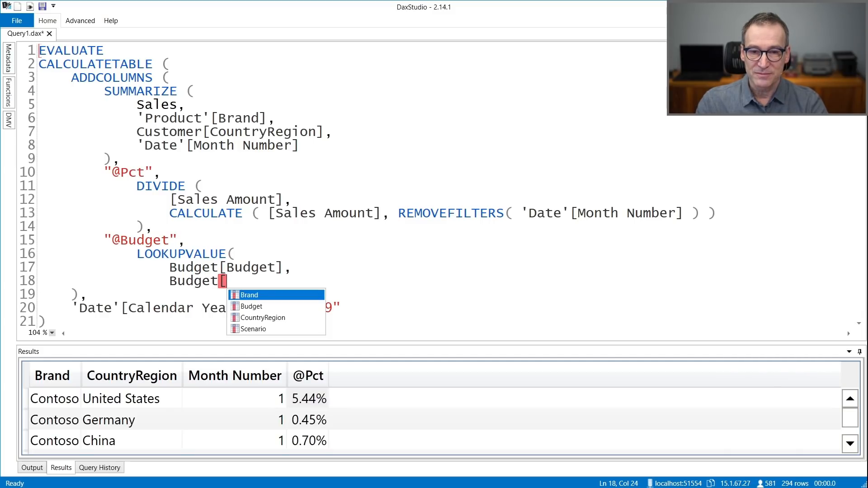
{"action": "key", "text": "Down"}
{"action": "key", "text": "Down"}
{"action": "key", "text": "Up"}
{"action": "key", "text": "Up"}
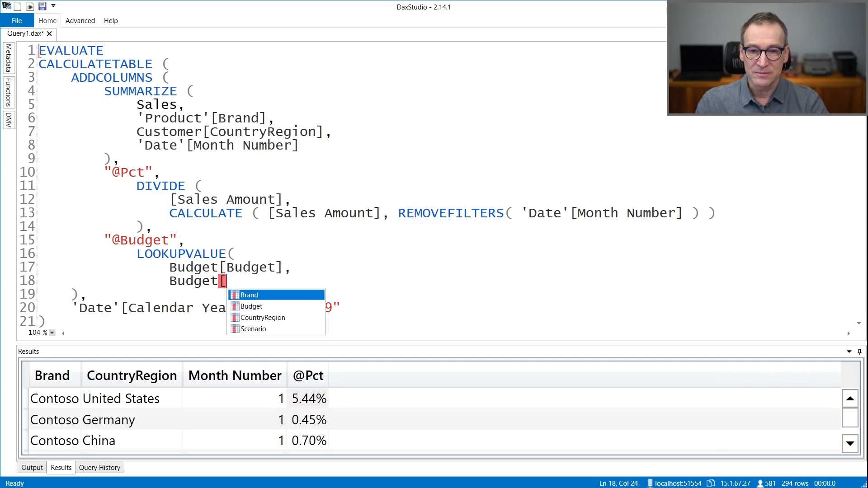
{"action": "key", "text": "Tab"}
{"action": "type", "text": ","}
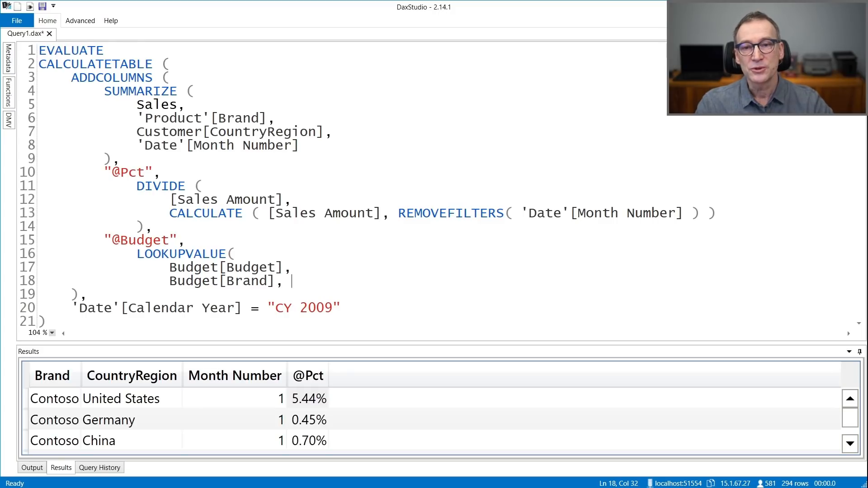
- Copy 'Product'[Brand] from the SUMMARIZE arguments as the search value for Budget[Brand], followed by a new argument line
{"action": "left_click_drag", "start_coordinate": [137, 118], "coordinate": [268, 119]}
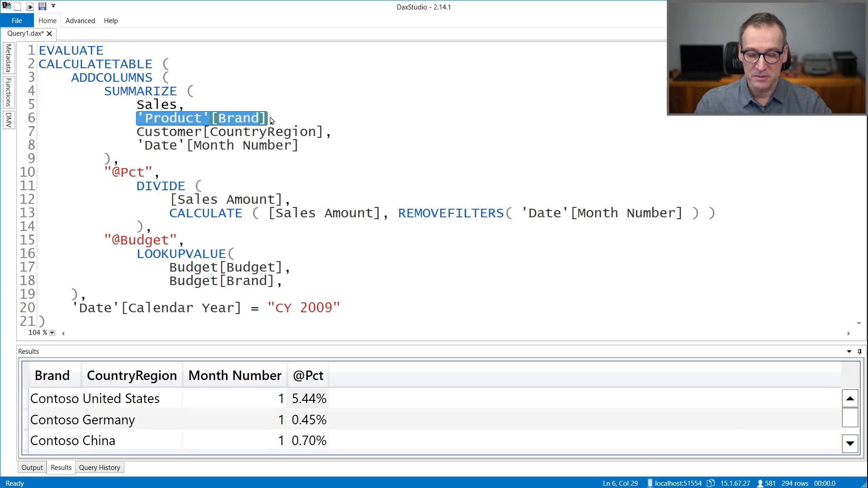
{"action": "key", "text": "ctrl+c"}
{"action": "left_click", "coordinate": [315, 292]}
{"action": "left_click", "coordinate": [321, 280]}
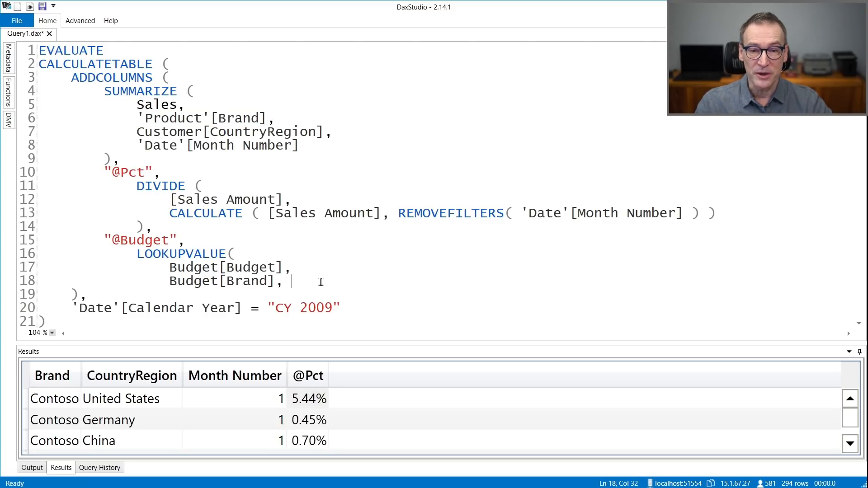
{"action": "key", "text": "ctrl+v"}
{"action": "left_click", "coordinate": [433, 274]}
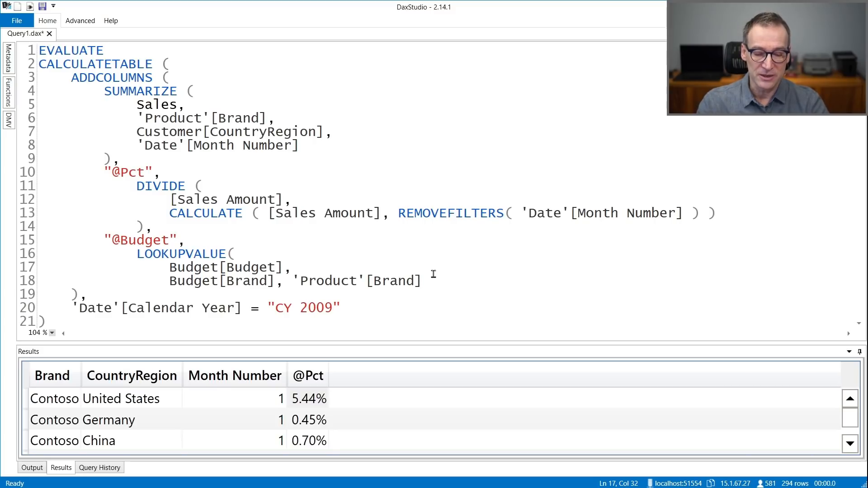
{"action": "left_click", "coordinate": [433, 274]}
{"action": "type", "text": ","}
{"action": "key", "text": "Return"}
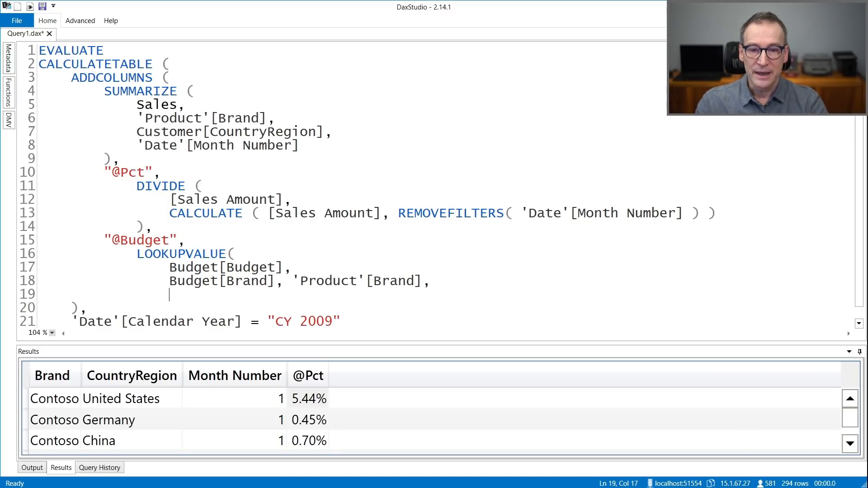
- Add the second search pair, matching Budget[CountryRegion] with Customer[CountryRegion], followed by a new argument line
{"action": "type", "text": "Budget[Cou"}
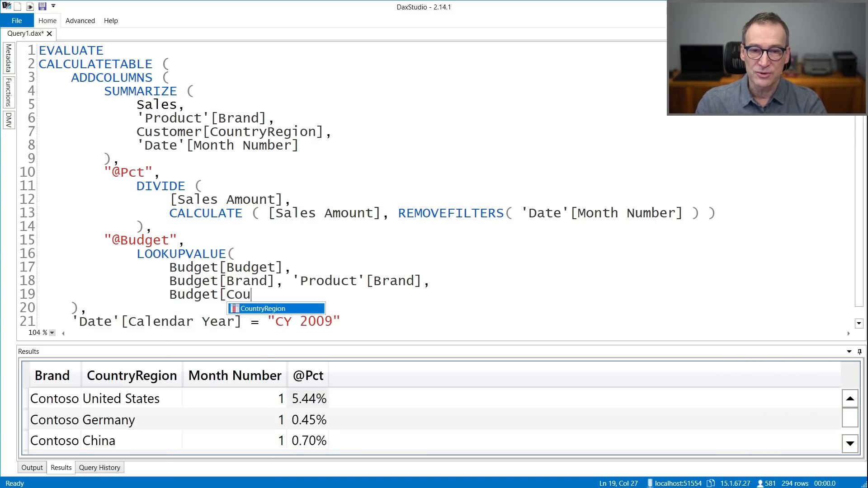
{"action": "key", "text": "Tab"}
{"action": "type", "text": ", "}
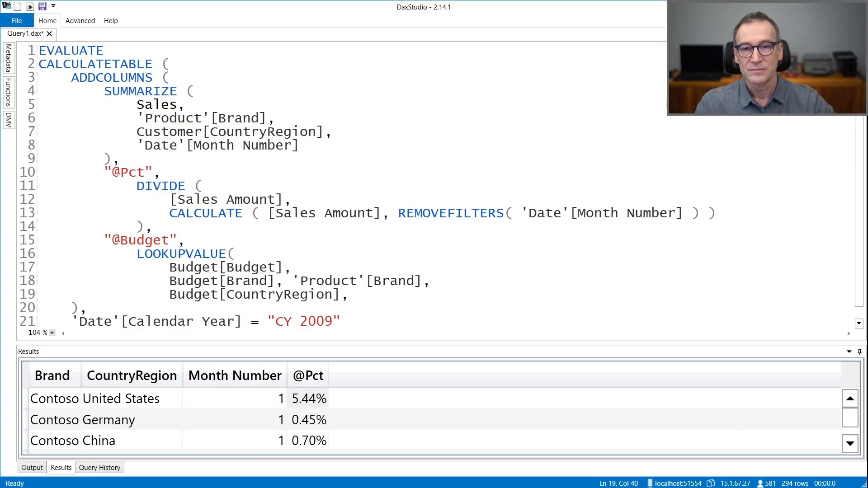
{"action": "type", "text": "Cus"}
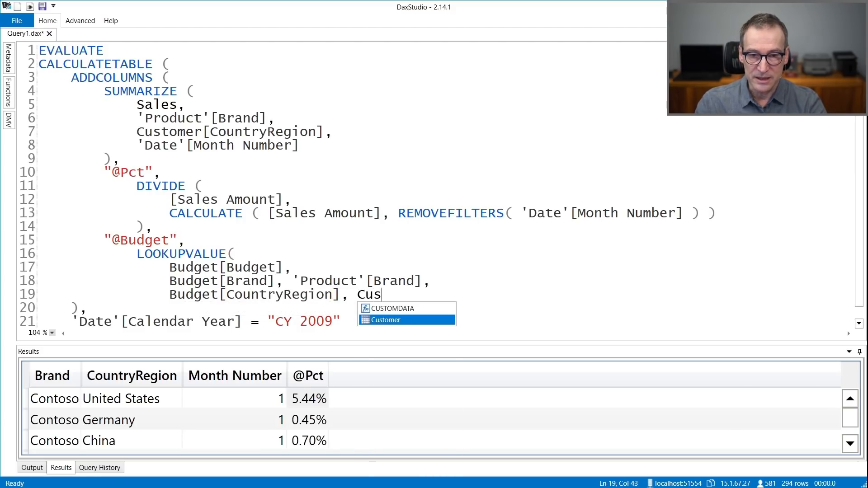
{"action": "key", "text": "Tab"}
{"action": "type", "text": "[Cou"}
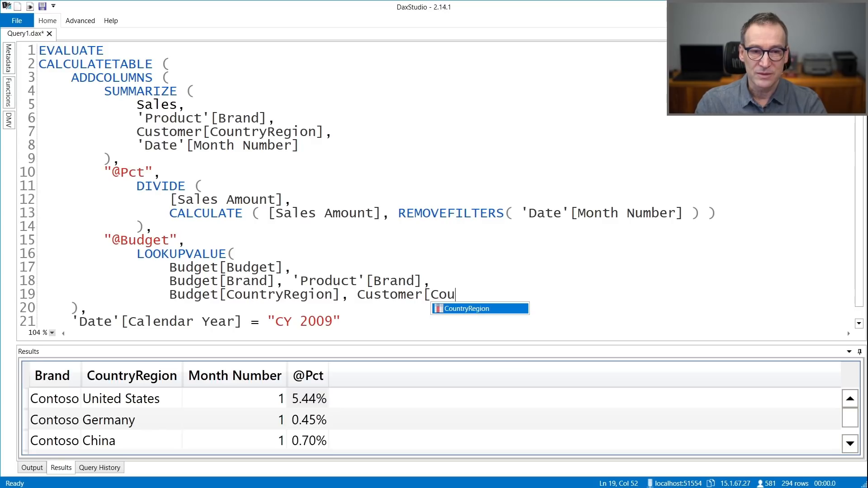
{"action": "key", "text": "Tab"}
{"action": "type", "text": ","}
{"action": "key", "text": "Return"}
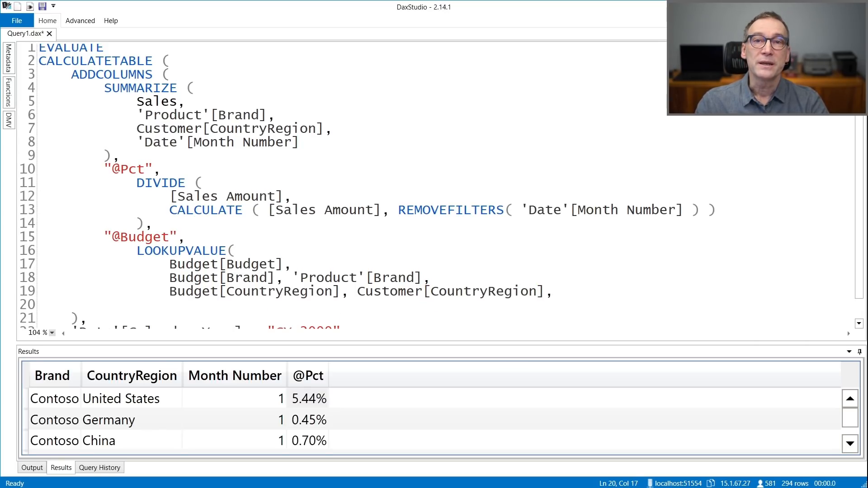
- Add the third search pair, matching Budget[Scenario] with "LOW", and start a line for closing the LOOKUPVALUE function
{"action": "type", "text": "Bud"}
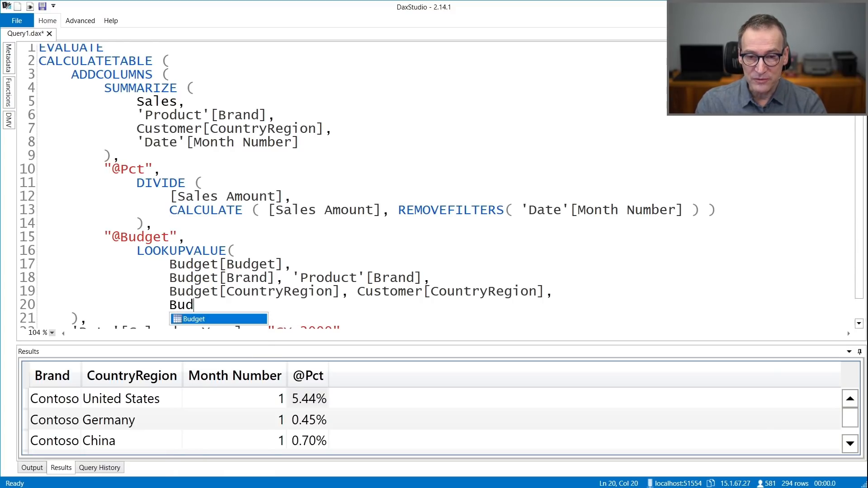
{"action": "key", "text": "Tab"}
{"action": "type", "text": "[Sc"}
{"action": "key", "text": "Tab"}
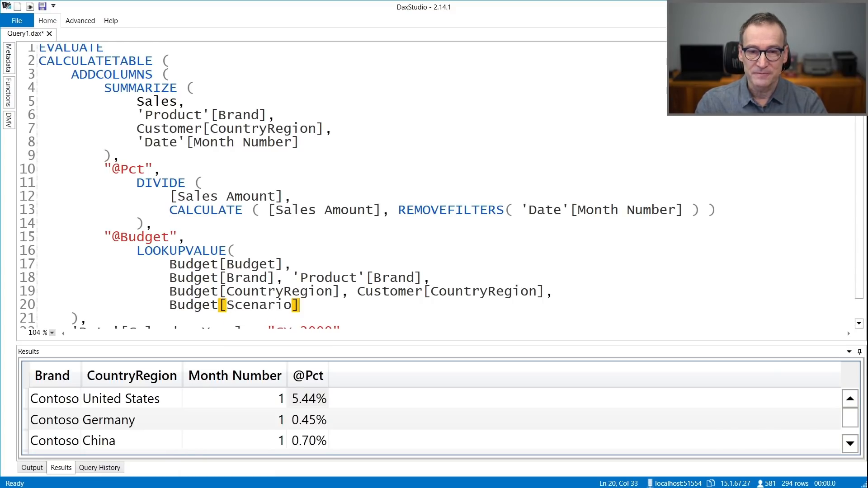
{"action": "type", "text": ", \"L"}
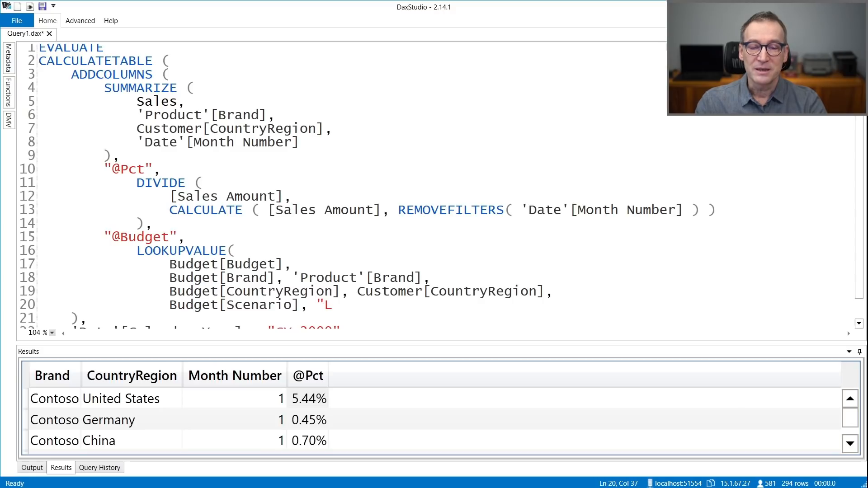
{"action": "type", "text": "OW\""}
{"action": "key", "text": "Return"}
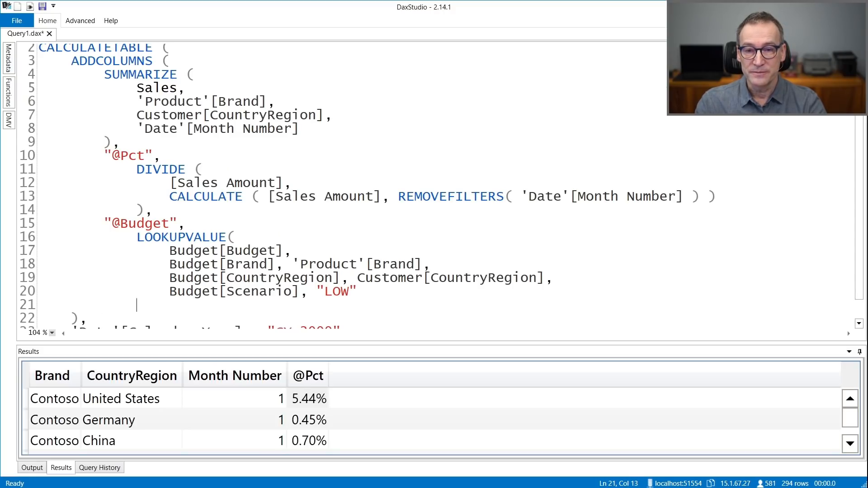
{"action": "type", "text": ")"}
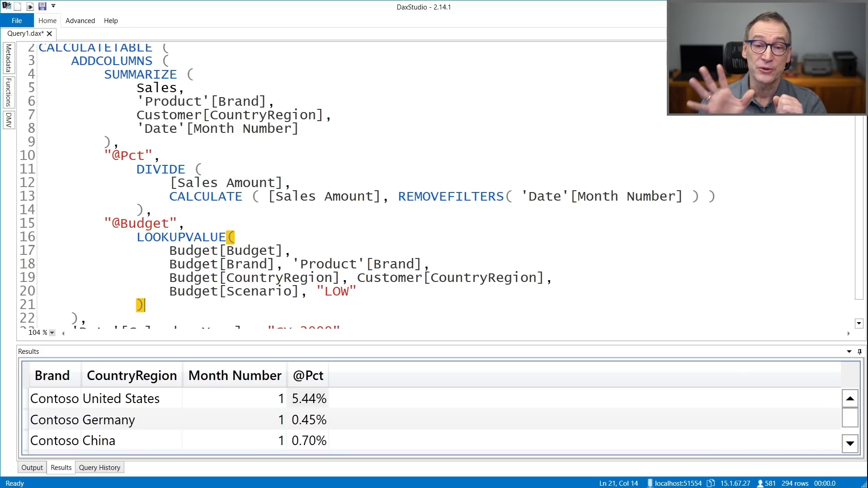
{"action": "key", "text": "F5"}
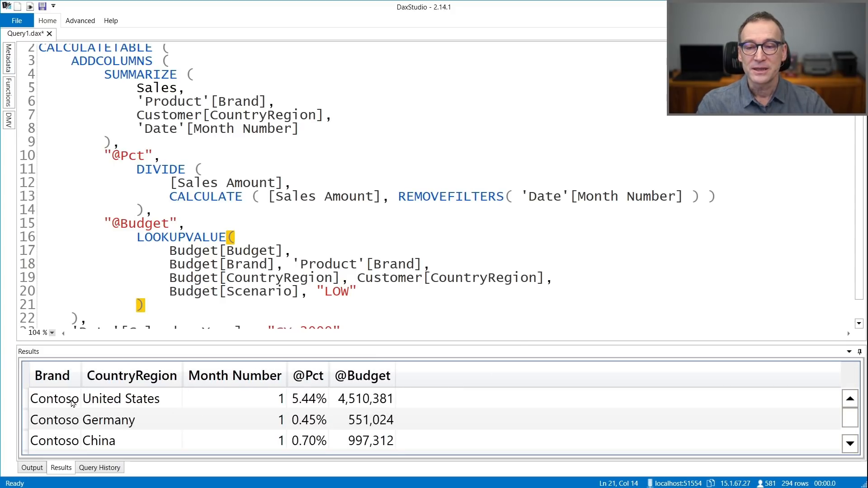
{"action": "left_click", "coordinate": [312, 399]}
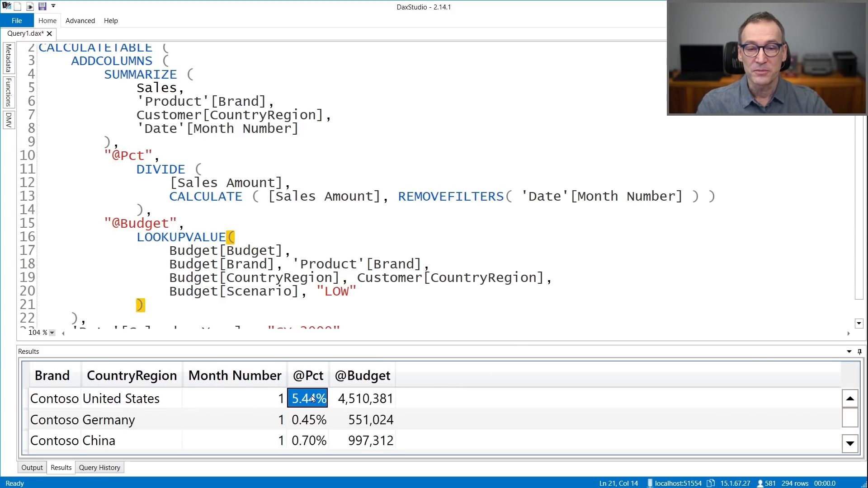
{"action": "left_click", "coordinate": [366, 399]}
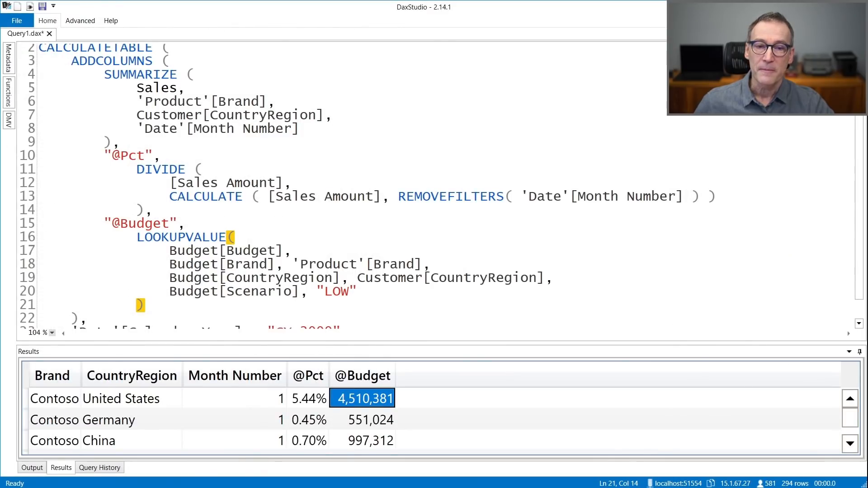
{"action": "left_click", "coordinate": [357, 293]}
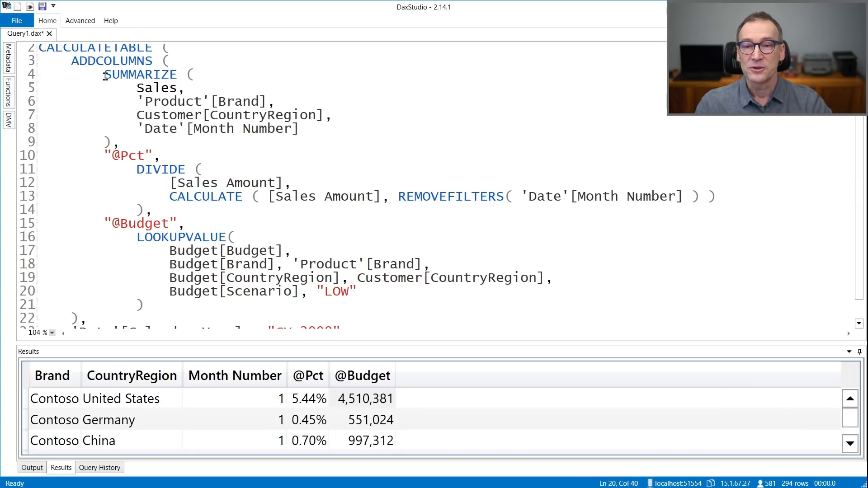
{"action": "left_click_drag", "start_coordinate": [104, 74], "coordinate": [119, 142]}
{"action": "left_click", "coordinate": [334, 293]}
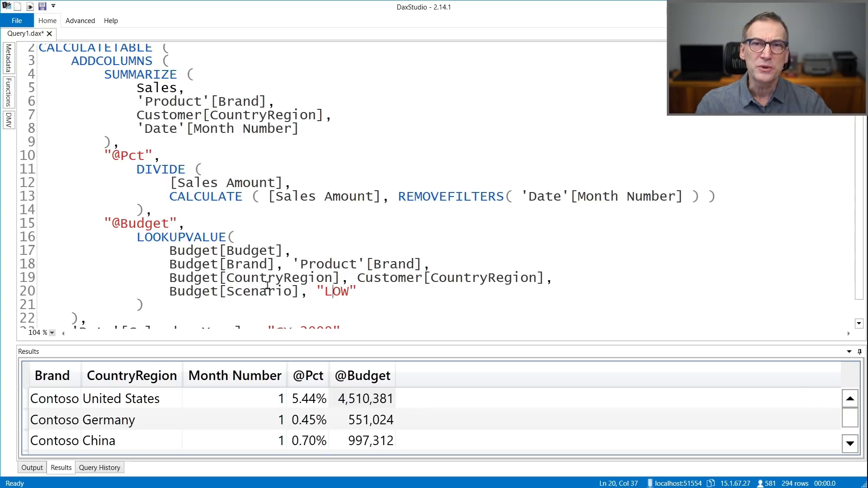
{"action": "left_click", "coordinate": [222, 59]}
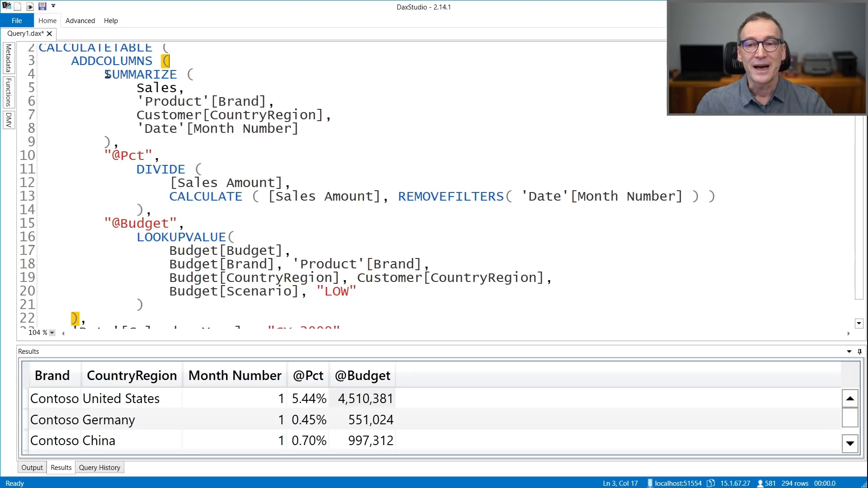
{"action": "left_click_drag", "start_coordinate": [106, 75], "coordinate": [120, 142]}
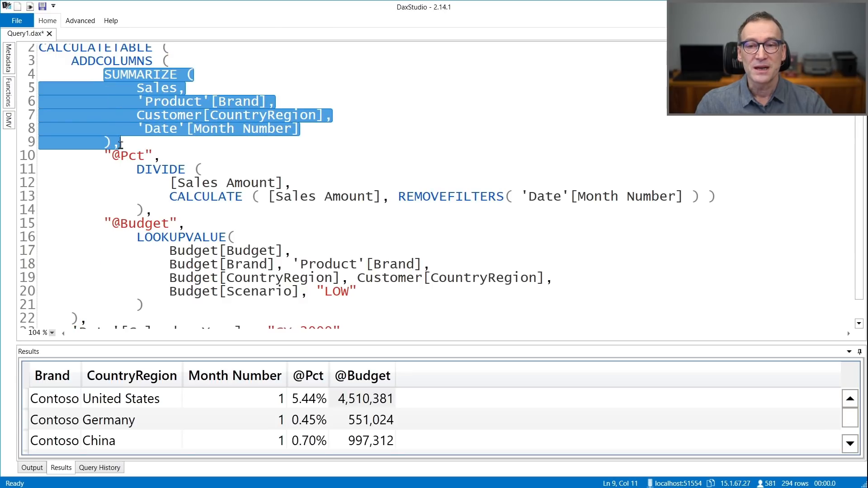
- Open a CROSSJOIN function on a new line above SUMMARIZE, as the first argument of ADDCOLUMNS
{"action": "left_click", "coordinate": [201, 54]}
{"action": "key", "text": "Down"}
{"action": "key", "text": "Return"}
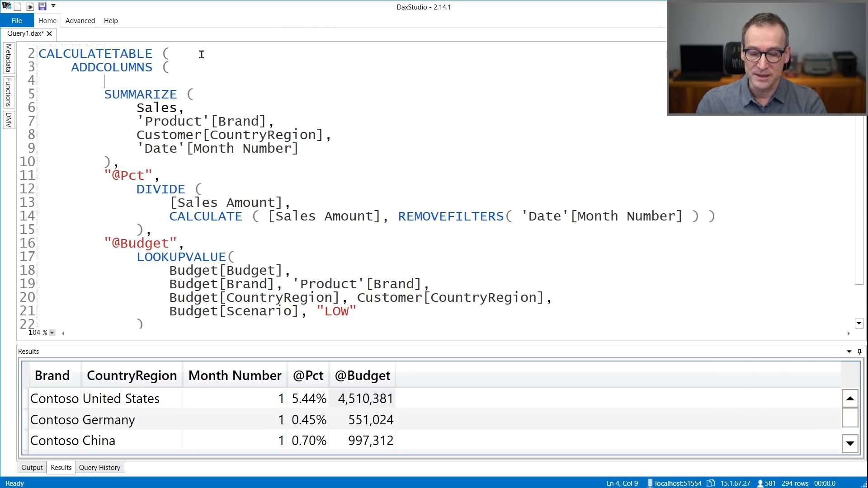
{"action": "type", "text": "CROSSJOIN("}
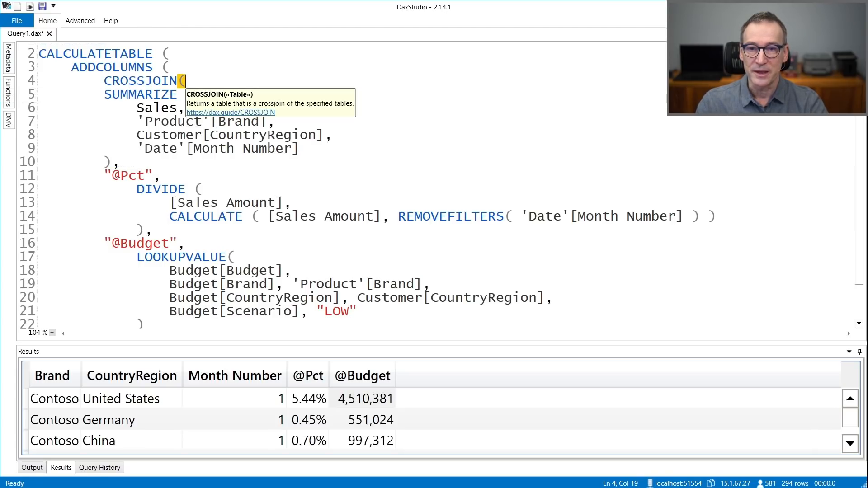
- Indent the whole SUMMARIZE block one level so it sits inside CROSSJOIN
{"action": "key", "text": "Left"}
{"action": "key", "text": "Down"}
{"action": "key", "text": "Home"}
{"action": "key", "text": "Home"}
{"action": "key", "text": "shift+Down"}
{"action": "key", "text": "shift+Down"}
{"action": "key", "text": "shift+Down"}
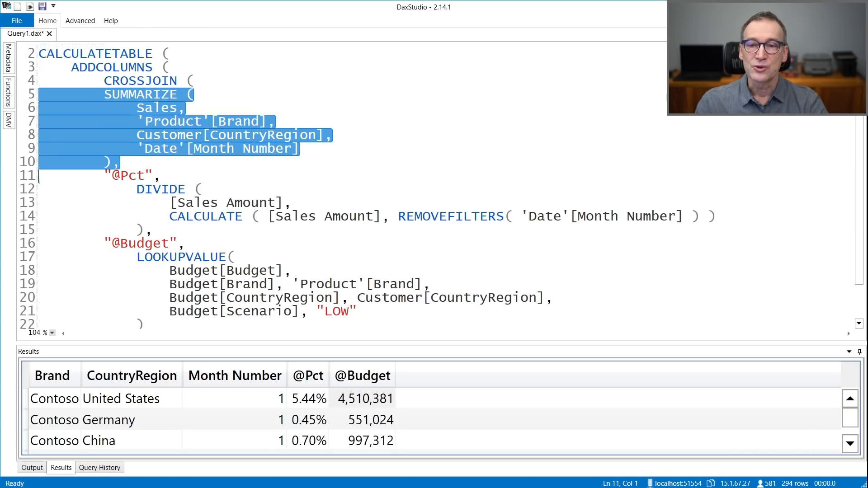
{"action": "key", "text": "Tab"}
{"action": "key", "text": "Left"}
- Add VALUES ( Budget[CountryRegion] ) as the second table of CROSSJOIN and close the function with a comma
{"action": "key", "text": "Return"}
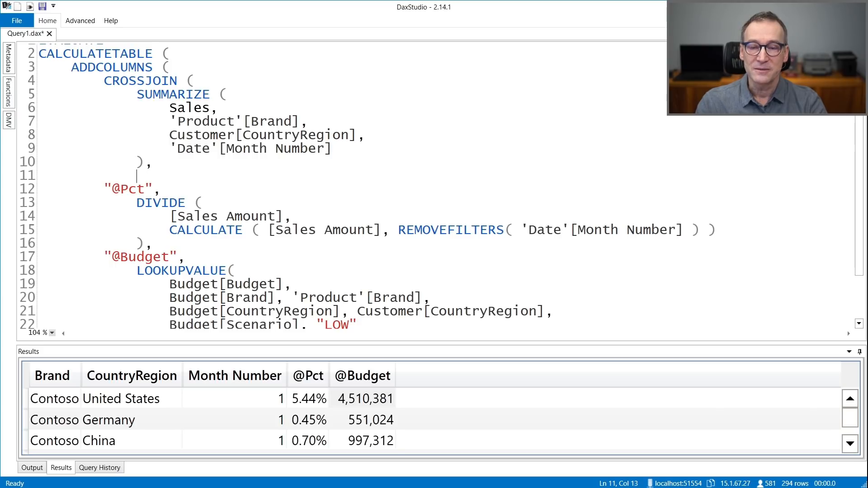
{"action": "type", "text": "VALUES ( B"}
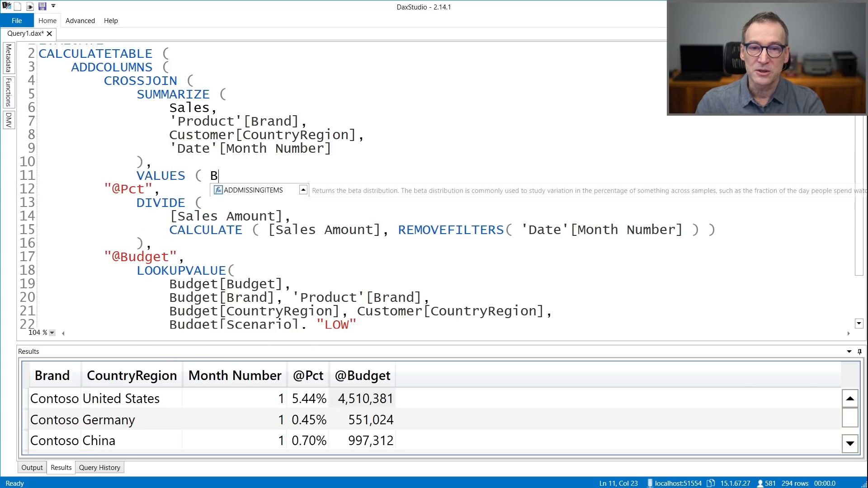
{"action": "type", "text": "udget[CountryRegion] )"}
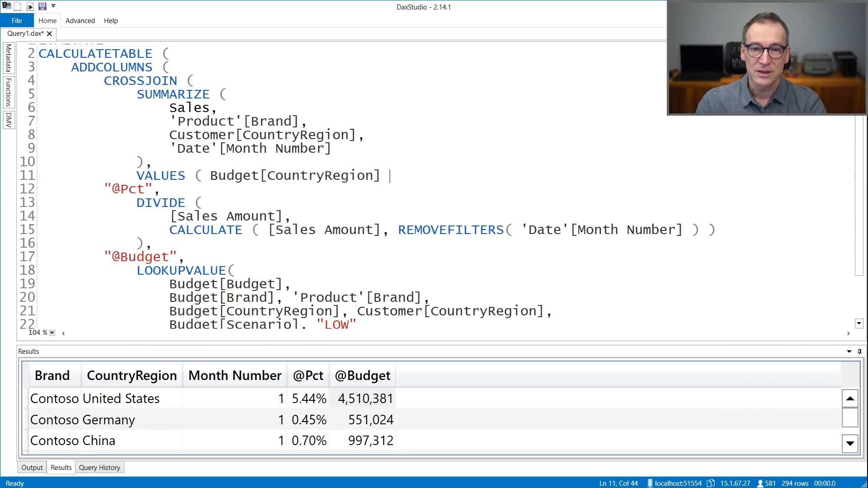
{"action": "key", "text": "Return"}
{"action": "key", "text": "shift+Tab"}
{"action": "type", "text": "),"}
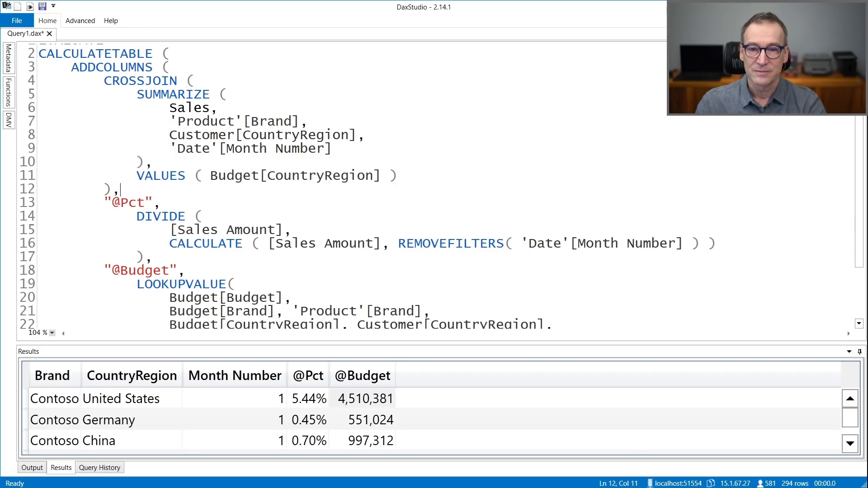
- Change the column inside VALUES to Budget[Scenario]
{"action": "left_click", "coordinate": [211, 176]}
{"action": "left_click_drag", "start_coordinate": [212, 176], "coordinate": [383, 179]}
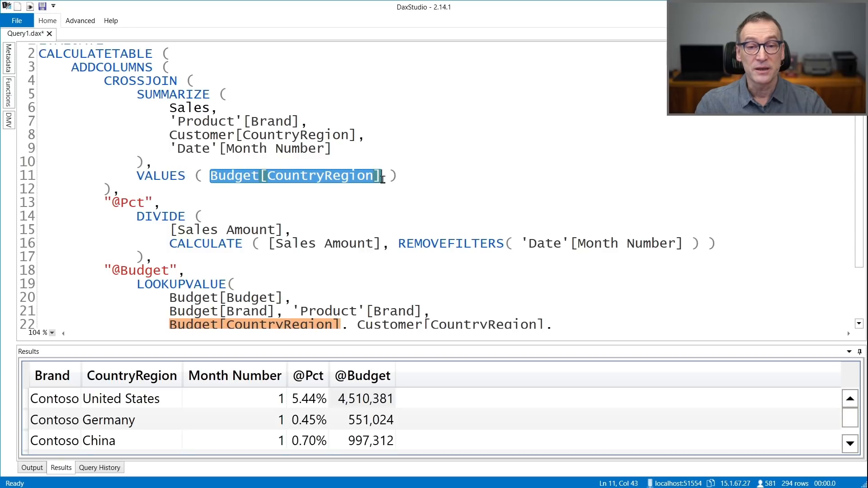
{"action": "scroll", "coordinate": [428, 319], "scroll_direction": "down", "scroll_amount": 2}
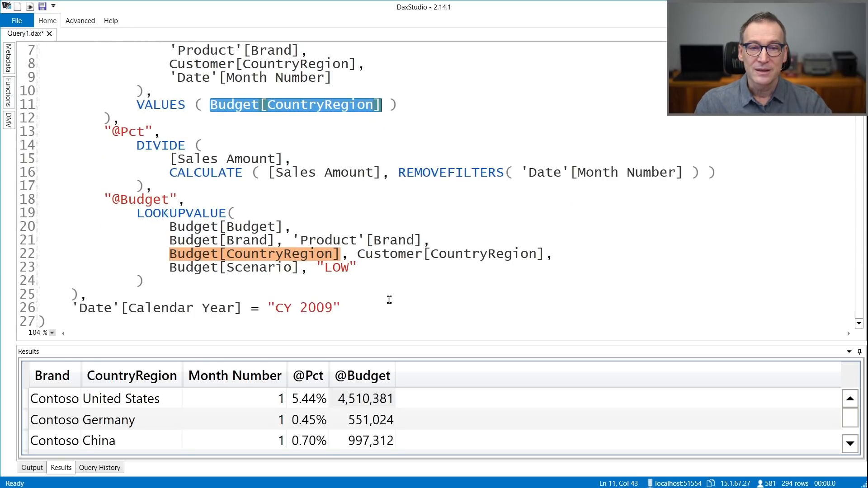
{"action": "left_click_drag", "start_coordinate": [315, 267], "coordinate": [362, 269]}
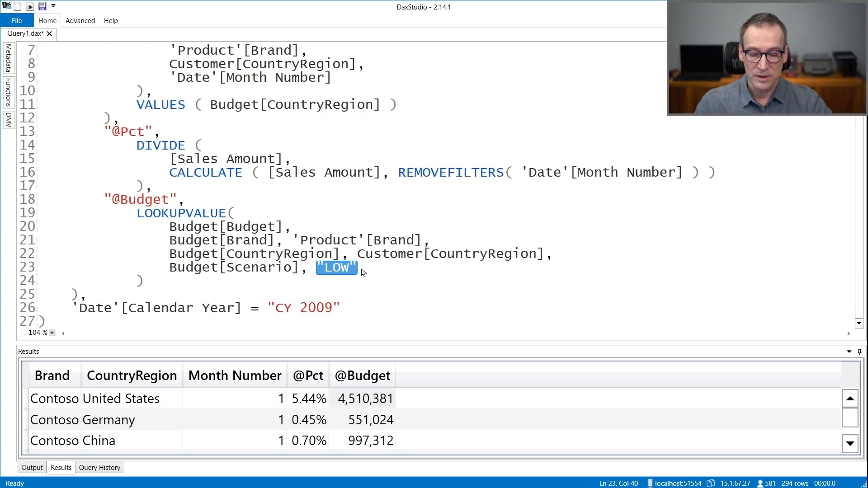
{"action": "scroll", "coordinate": [364, 242], "scroll_direction": "up", "scroll_amount": 2}
{"action": "left_click", "coordinate": [299, 187]}
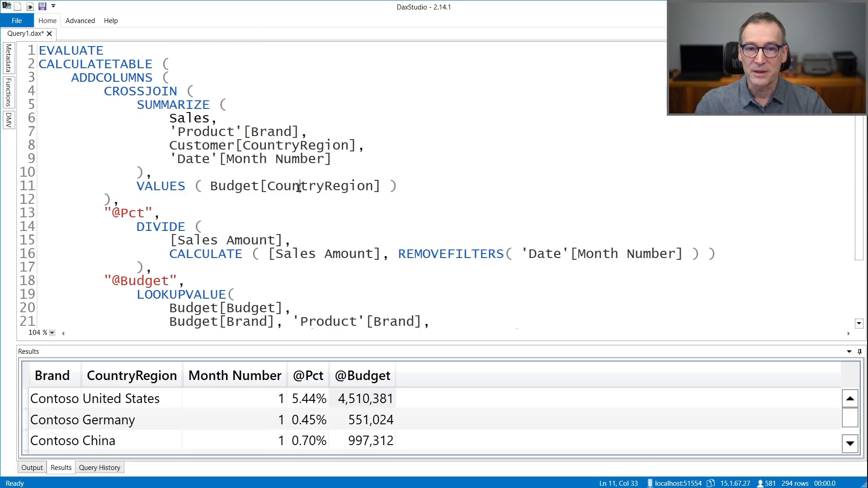
{"action": "double_click", "coordinate": [299, 188]}
{"action": "type", "text": "Sce"}
{"action": "key", "text": "Tab"}
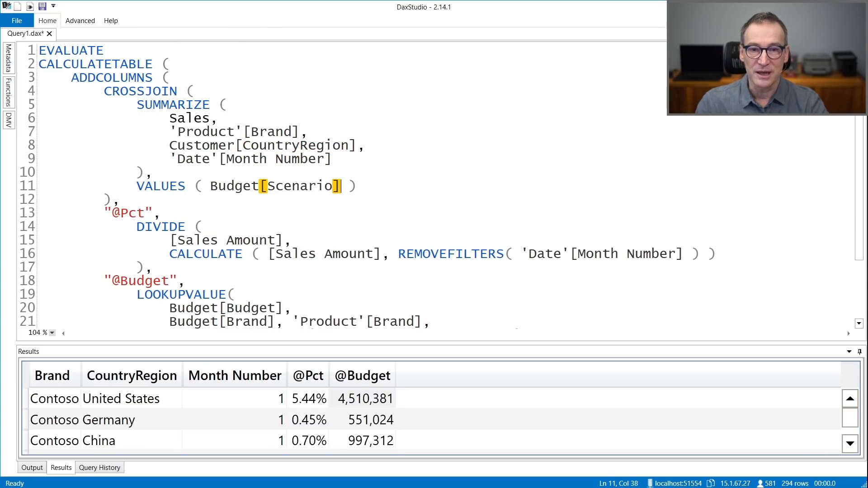
- Copy Budget[Scenario] from VALUES and replace "LOW" with it as the scenario search value in LOOKUPVALUE
{"action": "left_click_drag", "start_coordinate": [211, 186], "coordinate": [338, 186]}
{"action": "key", "text": "ctrl+c"}
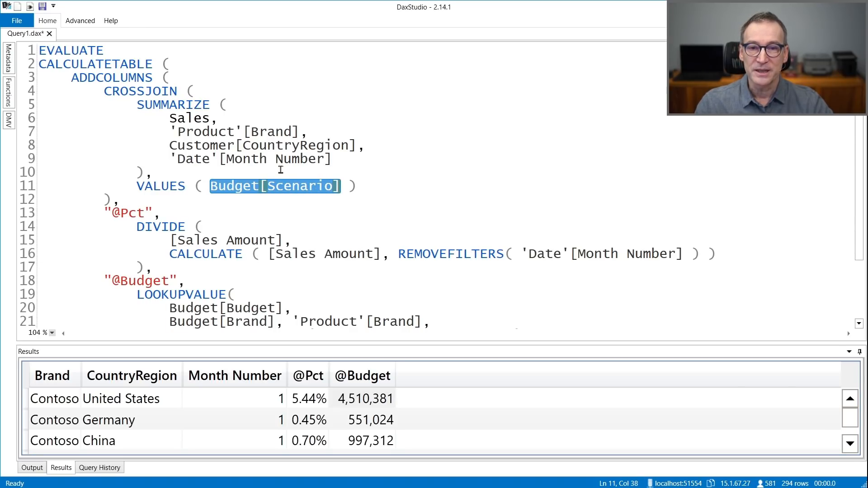
{"action": "scroll", "coordinate": [283, 216], "scroll_direction": "down", "scroll_amount": 2}
{"action": "left_click", "coordinate": [318, 270]}
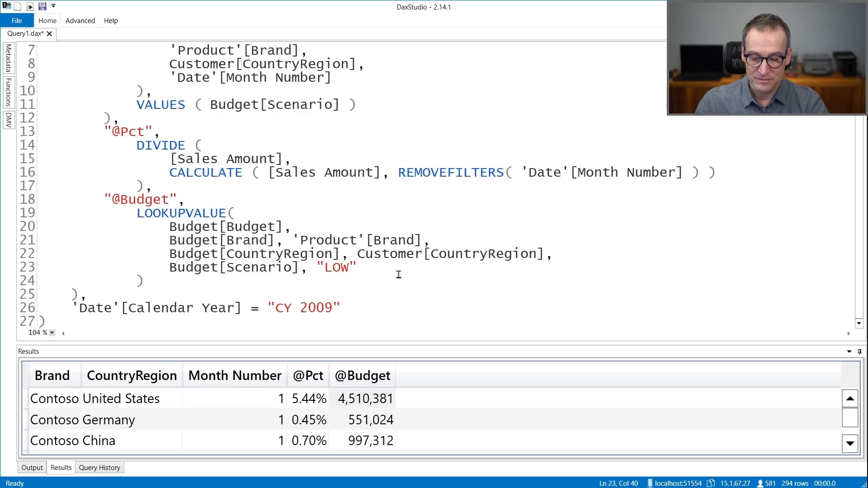
{"action": "key", "text": "shift+End"}
{"action": "key", "text": "ctrl+v"}
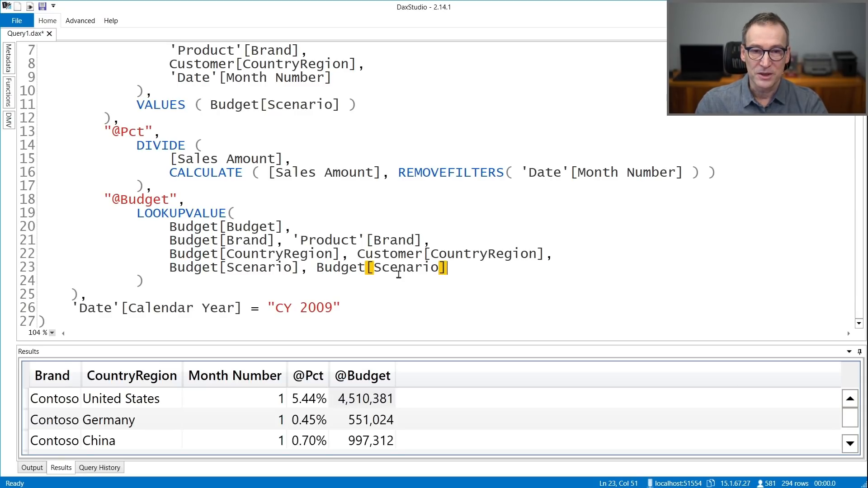
- Examine the Budget[Scenario] search column and search value in LOOKUPVALUE against the CROSSJOIN that supplies the scenarios
{"action": "left_click", "coordinate": [206, 282]}
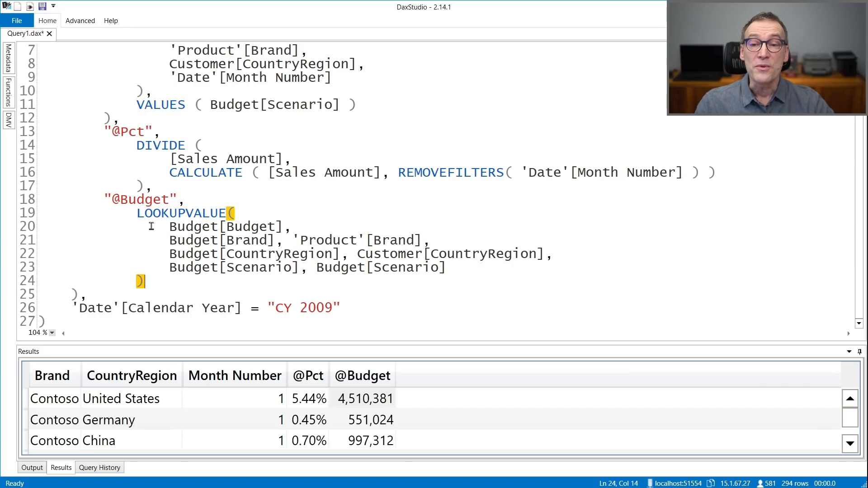
{"action": "left_click_drag", "start_coordinate": [174, 268], "coordinate": [298, 268]}
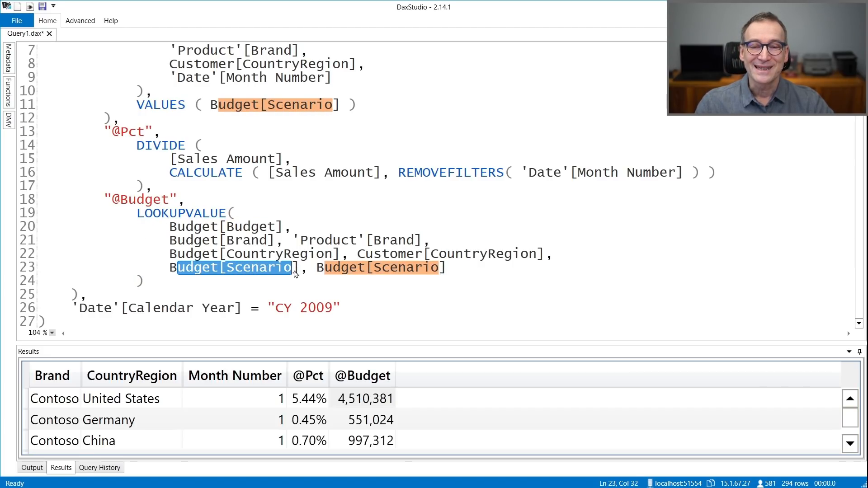
{"action": "left_click", "coordinate": [312, 268]}
{"action": "left_click", "coordinate": [473, 272]}
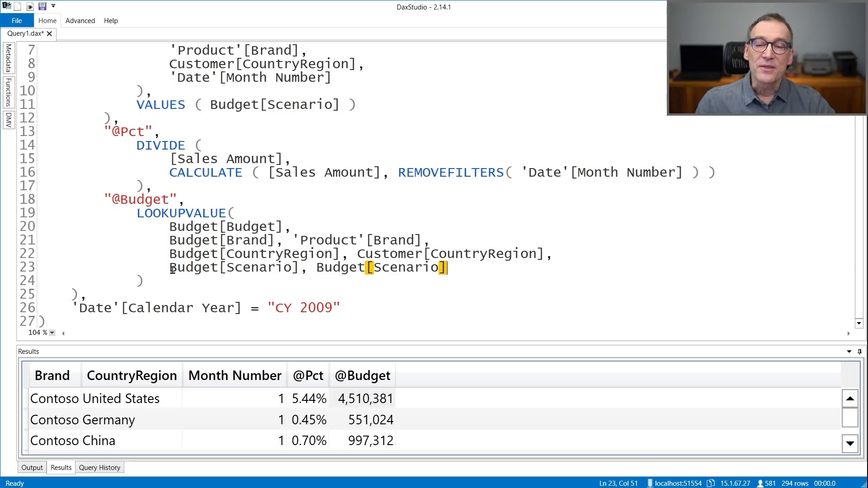
{"action": "left_click_drag", "start_coordinate": [173, 270], "coordinate": [301, 268]}
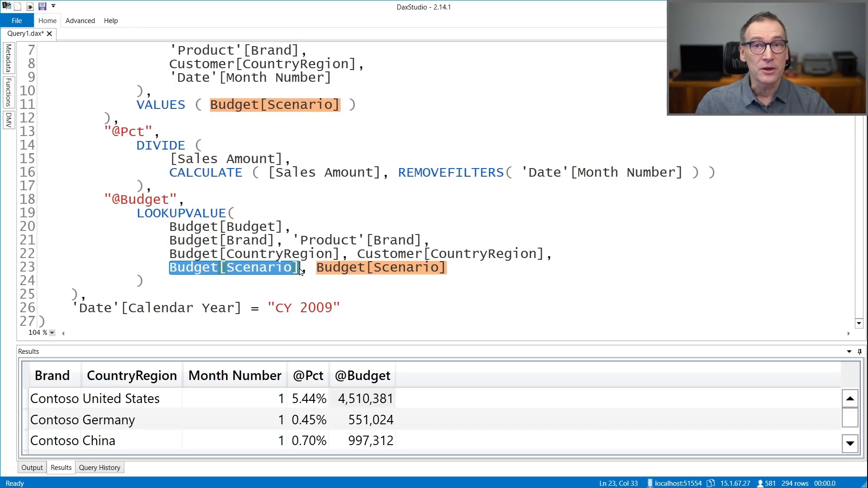
{"action": "left_click_drag", "start_coordinate": [318, 270], "coordinate": [446, 274]}
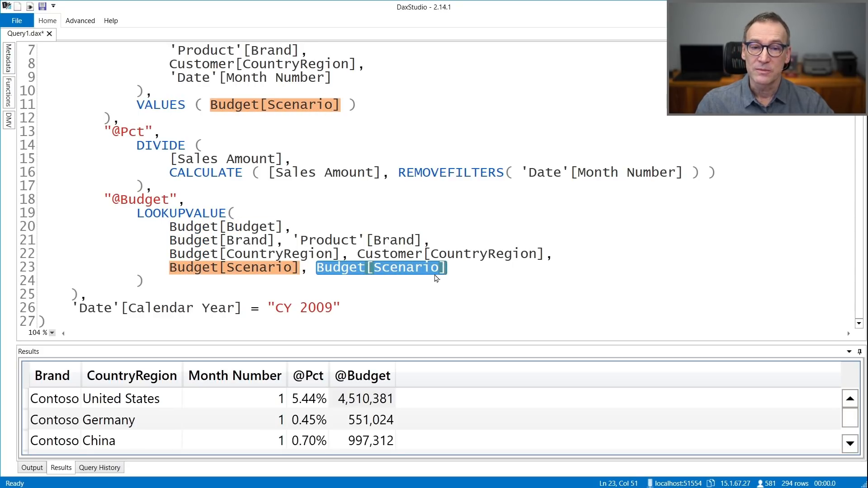
{"action": "left_click", "coordinate": [315, 270]}
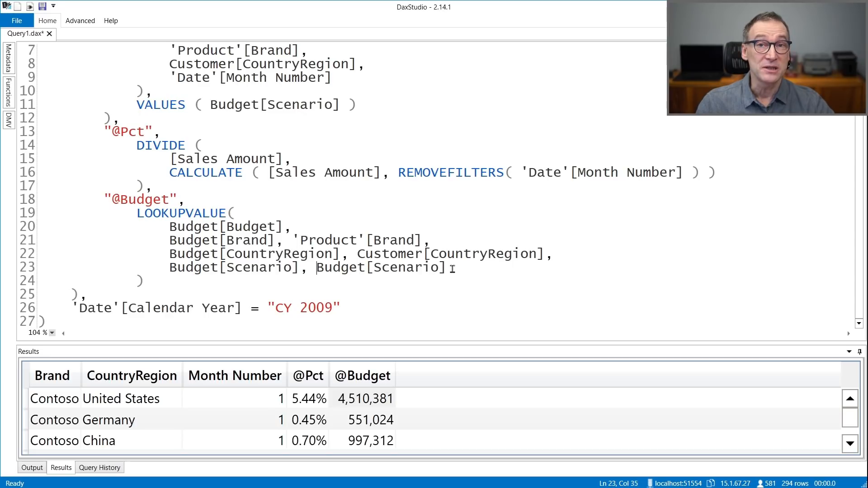
{"action": "scroll", "coordinate": [452, 269], "scroll_direction": "up", "scroll_amount": 2}
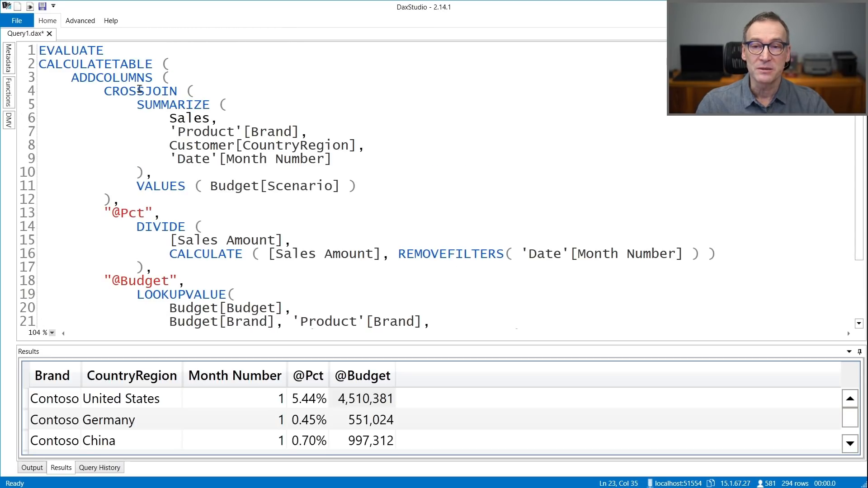
{"action": "scroll", "coordinate": [288, 252], "scroll_direction": "down", "scroll_amount": 1}
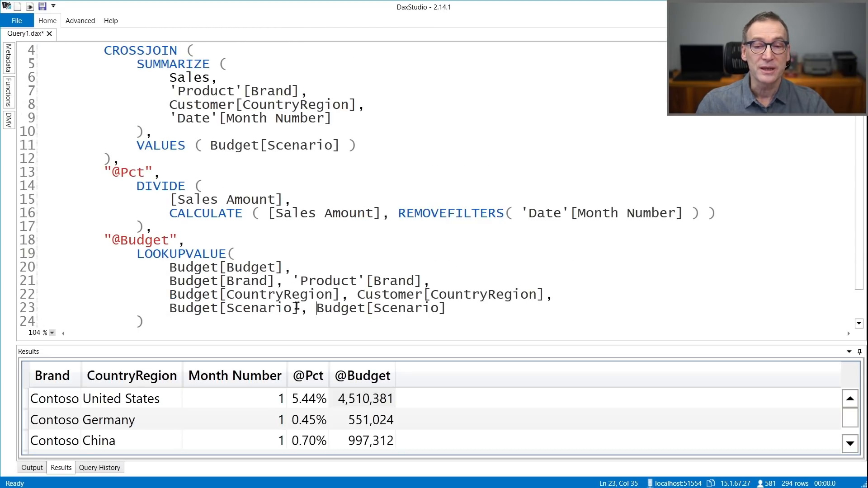
{"action": "left_click_drag", "start_coordinate": [169, 305], "coordinate": [299, 308]}
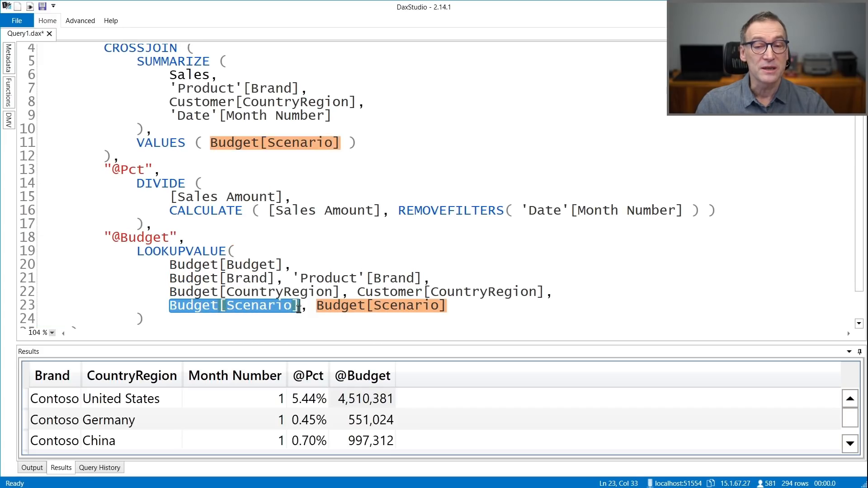
{"action": "left_click", "coordinate": [456, 306]}
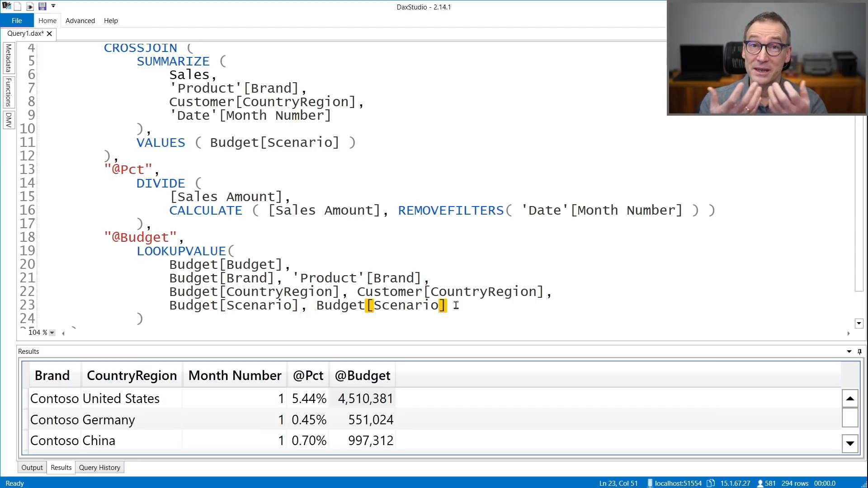
{"action": "scroll", "coordinate": [457, 306], "scroll_direction": "down", "scroll_amount": 1}
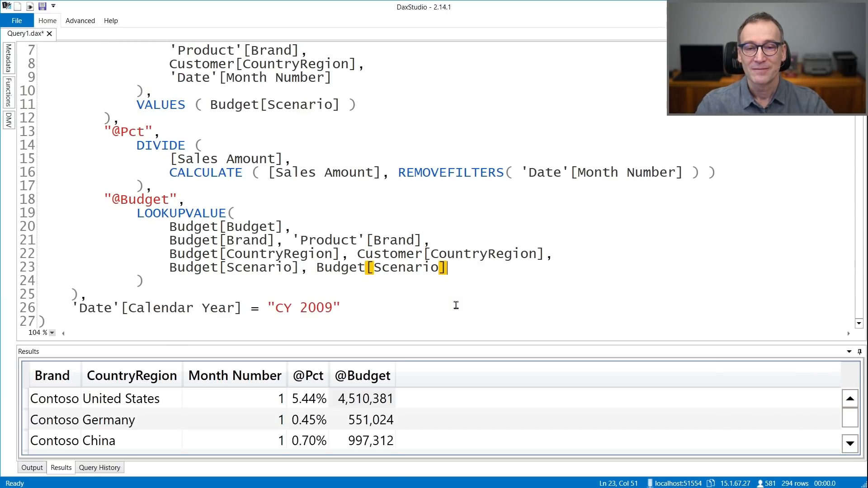
{"action": "left_click", "coordinate": [306, 287]}
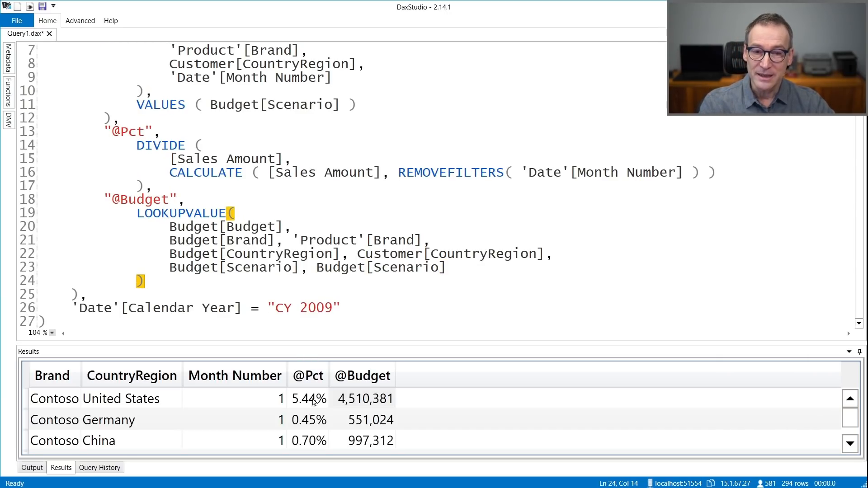
{"action": "key", "text": "F5"}
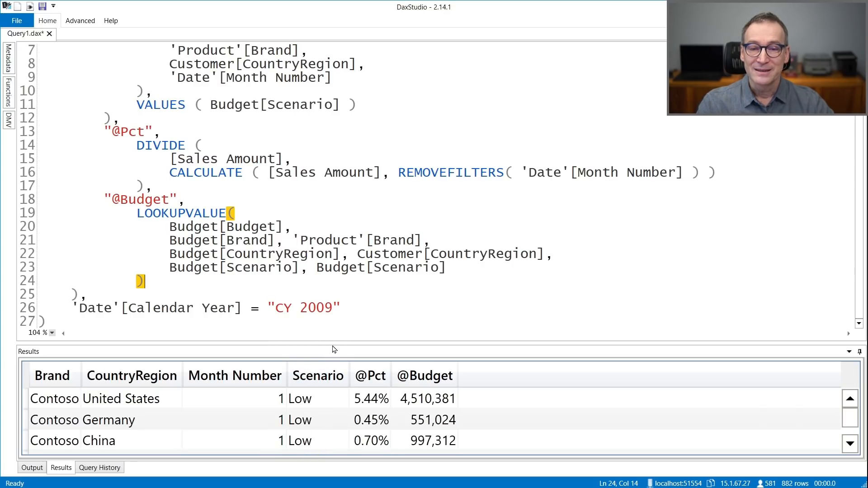
{"action": "left_click_drag", "start_coordinate": [333, 349], "coordinate": [326, 262]}
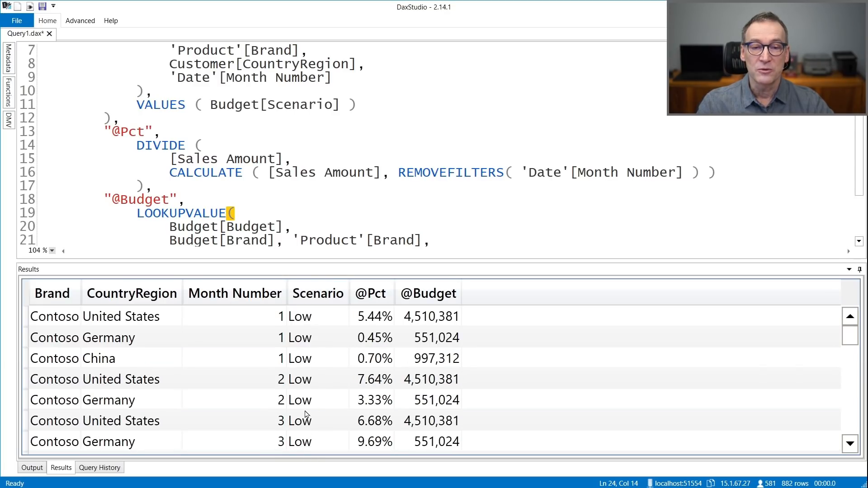
{"action": "left_click", "coordinate": [424, 319]}
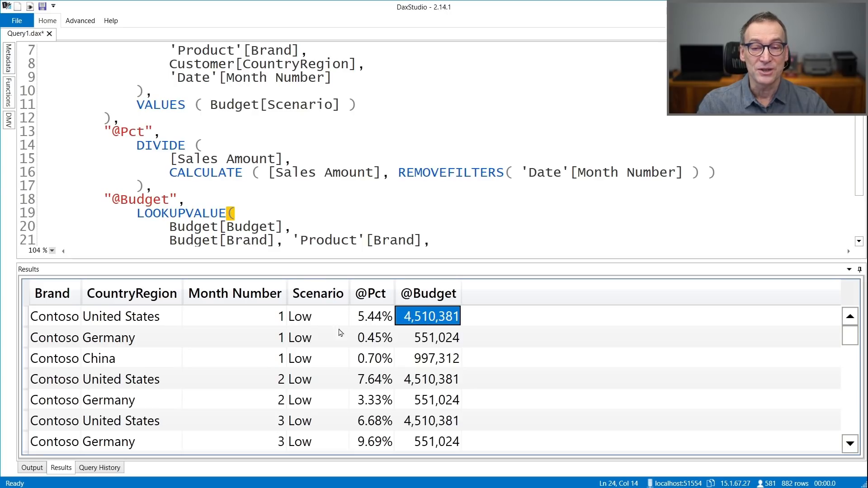
{"action": "scroll", "coordinate": [340, 333], "scroll_direction": "down", "scroll_amount": 10}
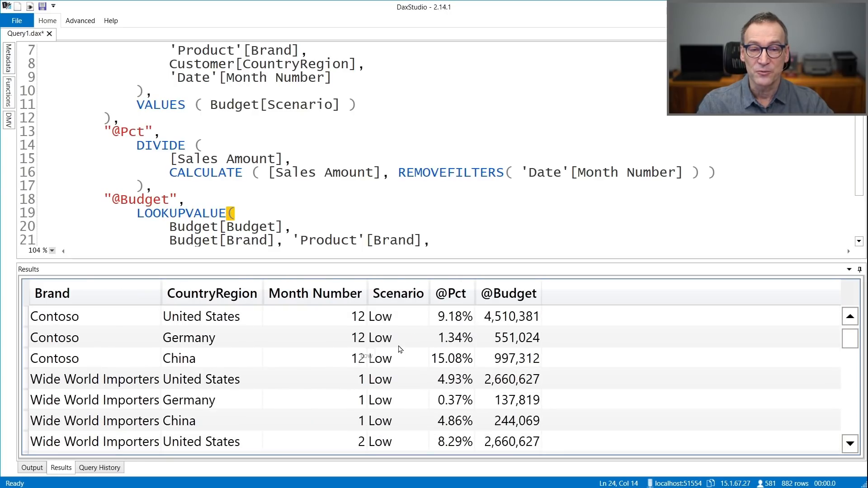
{"action": "scroll", "coordinate": [400, 349], "scroll_direction": "down", "scroll_amount": 15}
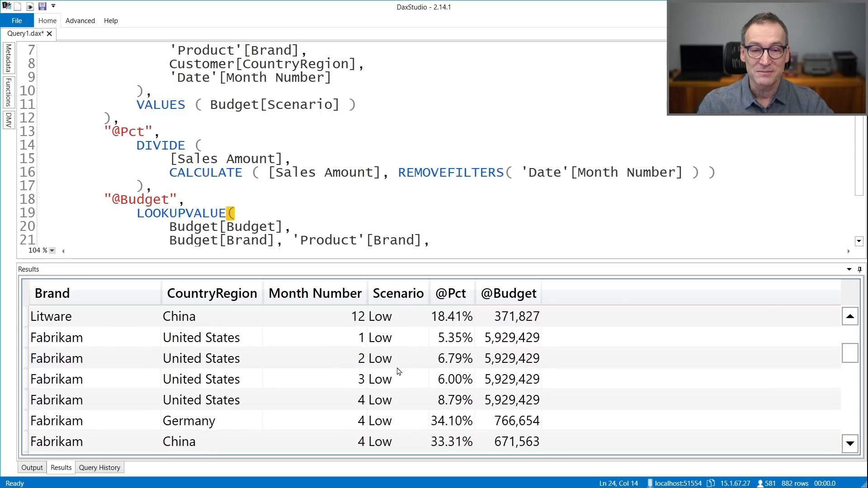
{"action": "scroll", "coordinate": [398, 371], "scroll_direction": "down", "scroll_amount": 8}
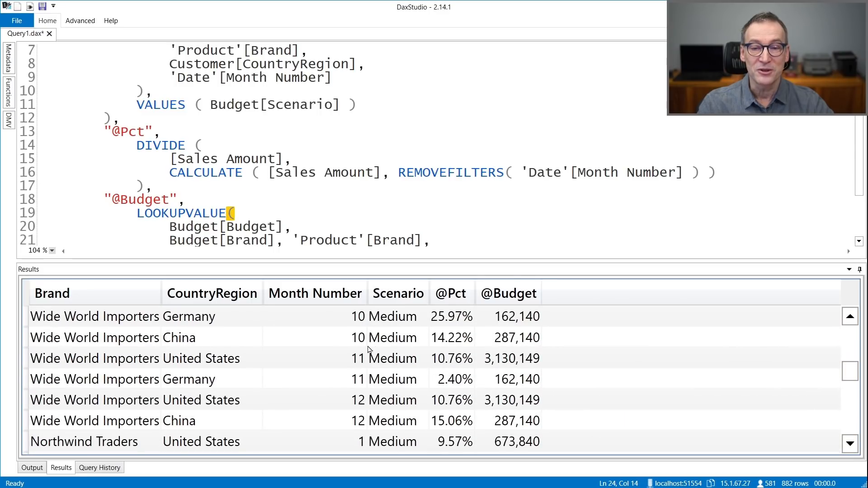
{"action": "left_click_drag", "start_coordinate": [523, 320], "coordinate": [519, 396]}
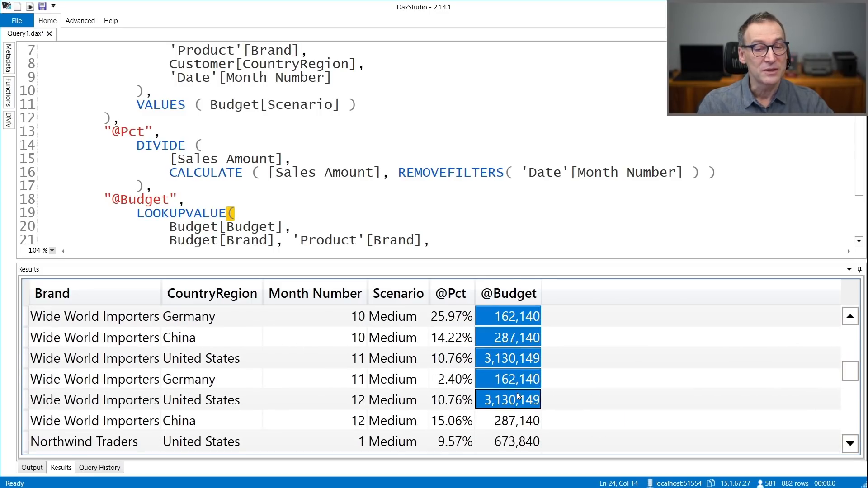
{"action": "left_click", "coordinate": [406, 344]}
{"action": "left_click_drag", "start_coordinate": [847, 372], "coordinate": [841, 336]}
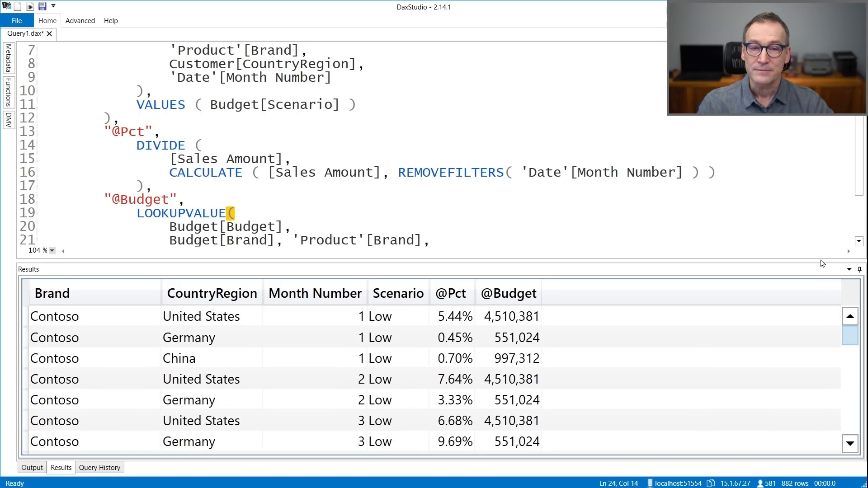
{"action": "left_click_drag", "start_coordinate": [396, 262], "coordinate": [395, 360]}
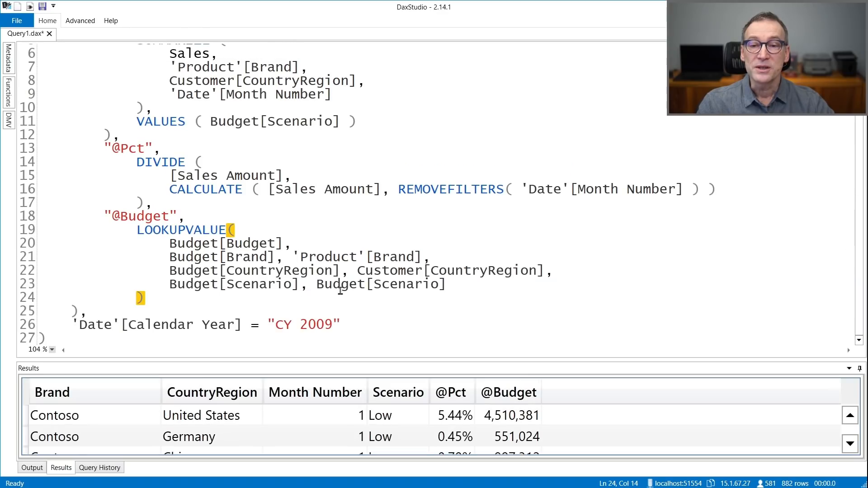
{"action": "left_click", "coordinate": [340, 284]}
{"action": "scroll", "coordinate": [341, 287], "scroll_direction": "up", "scroll_amount": 1}
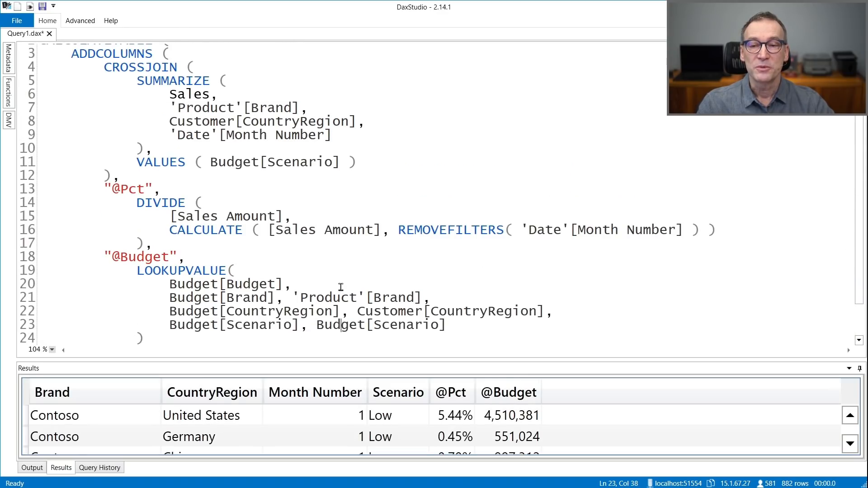
{"action": "left_click", "coordinate": [161, 245]}
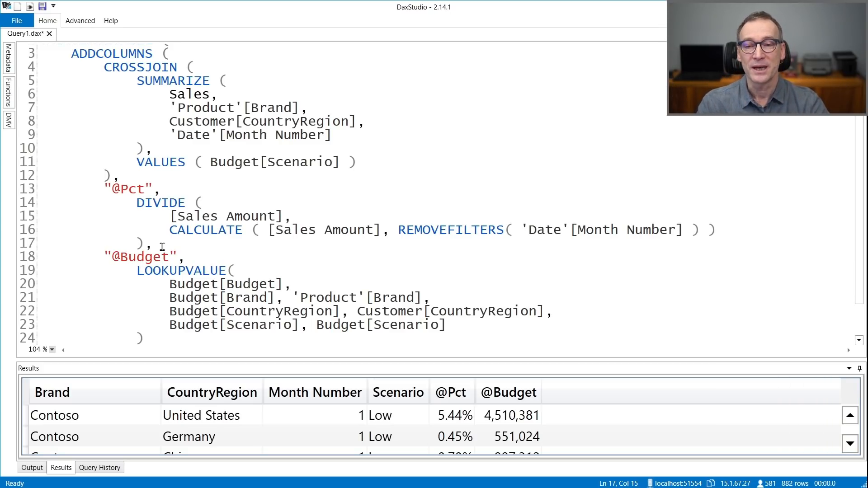
{"action": "key", "text": "shift+Left"}
{"action": "key", "text": "shift+Left"}
{"action": "key", "text": "shift+Left"}
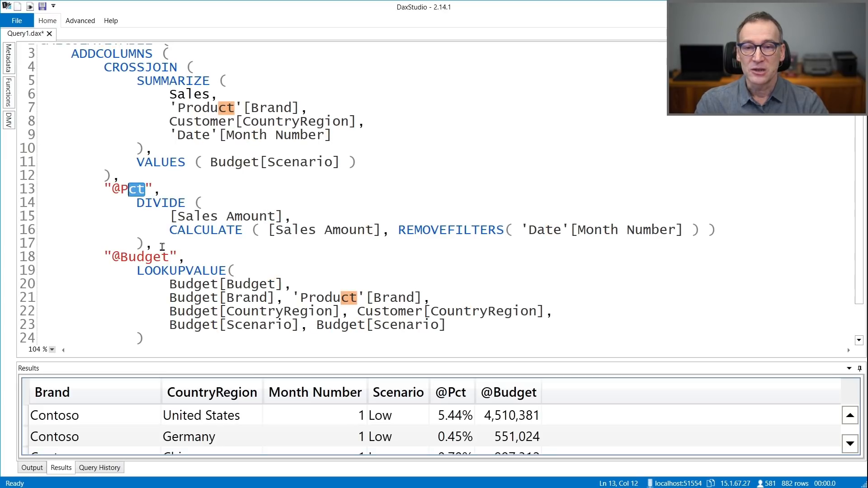
{"action": "key", "text": "shift+Left"}
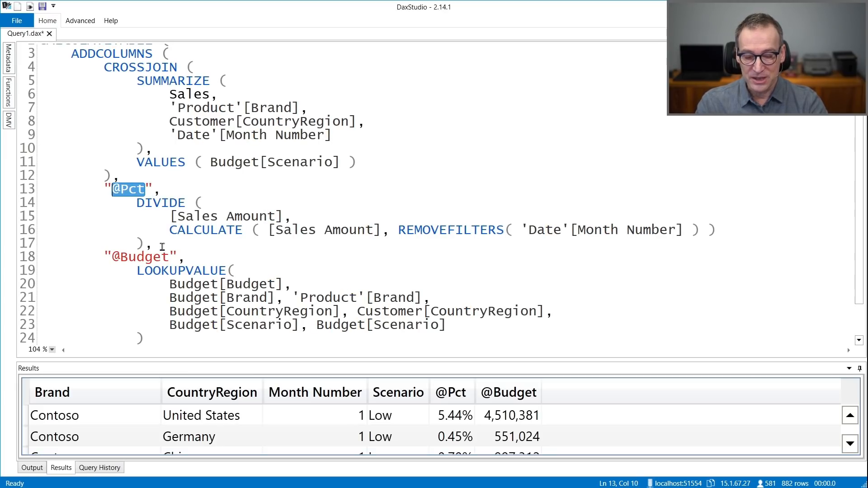
{"action": "type", "text": "aLLOCA"}
{"action": "key", "text": "ctrl+shift+Left"}
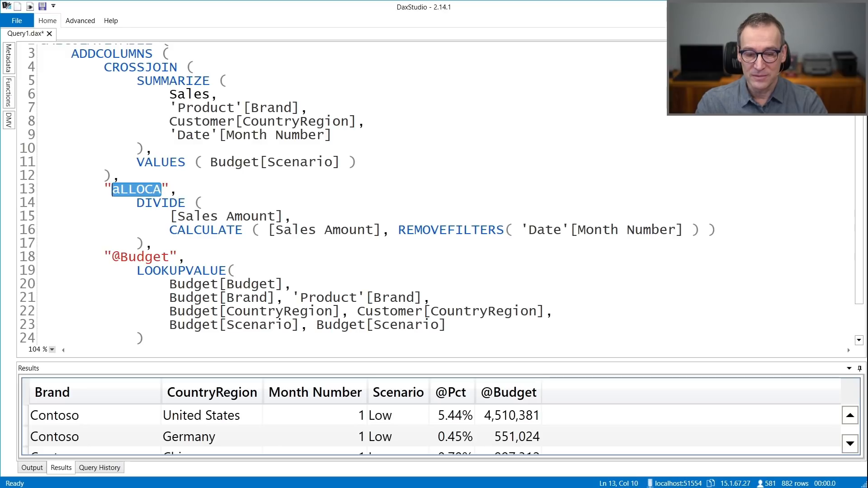
{"action": "type", "text": "AllocatedBudget"}
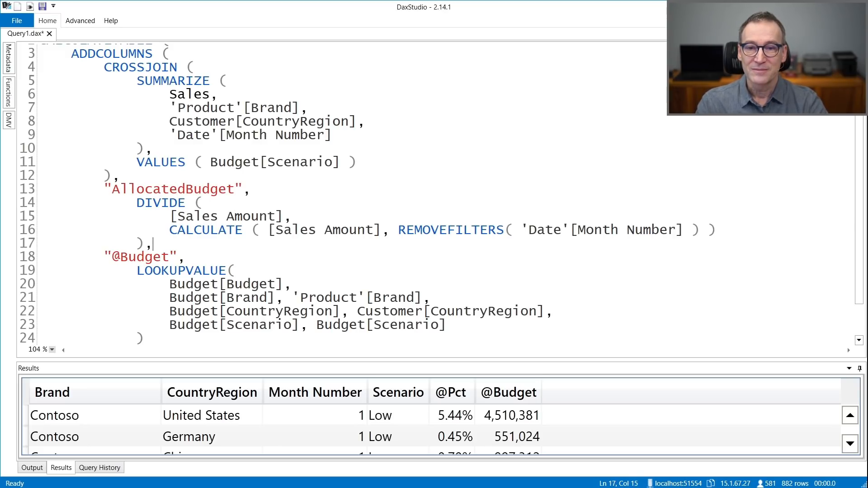
{"action": "key", "text": "BackSpace"}
{"action": "key", "text": "shift+Down"}
{"action": "key", "text": "shift+End"}
{"action": "type", "text": "*"}
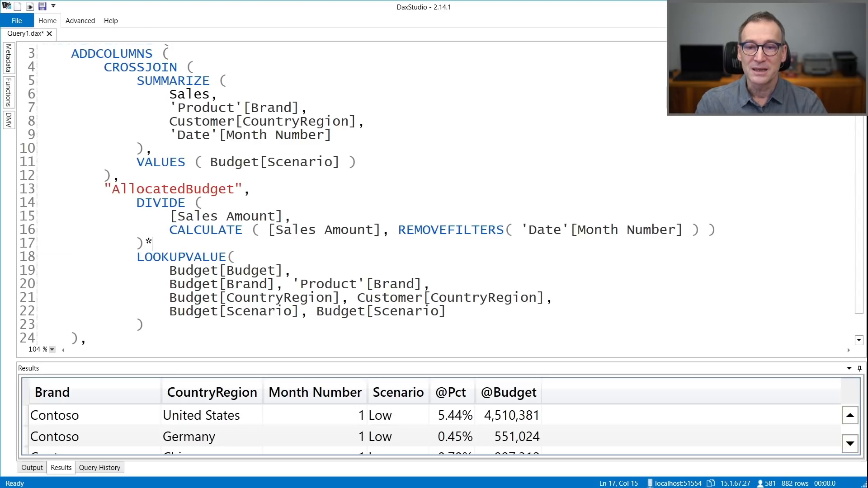
{"action": "key", "text": "Left"}
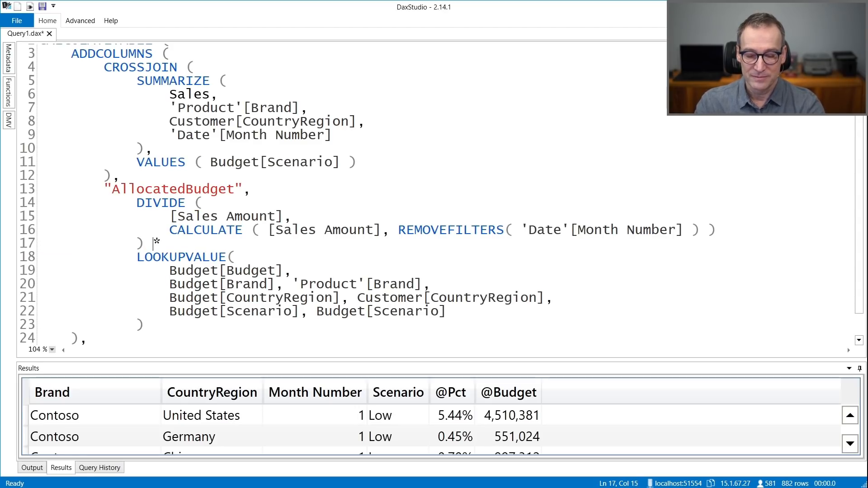
{"action": "key", "text": "F6"}
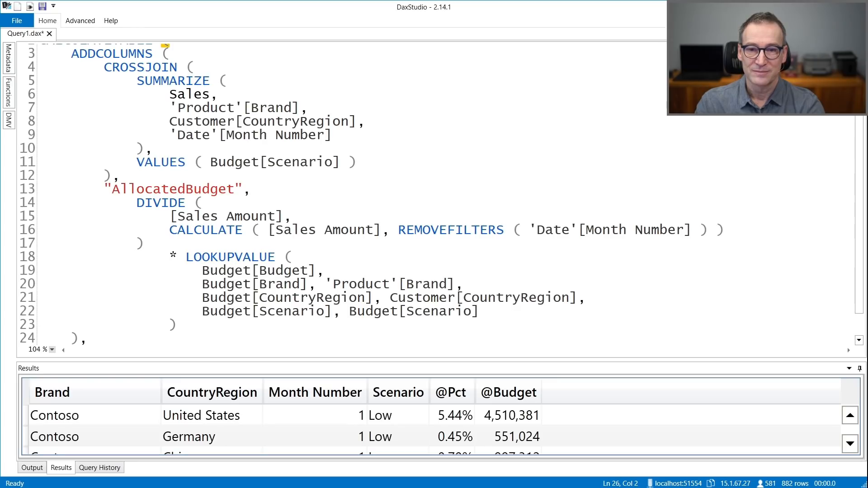
- Run the query and examine the brand, country, month, scenario and AllocatedBudget of the first result row
{"action": "key", "text": "F5"}
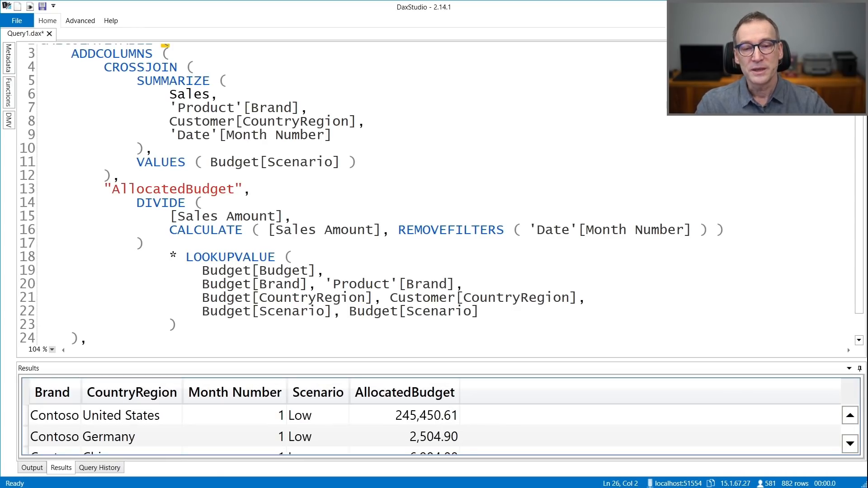
{"action": "left_click_drag", "start_coordinate": [273, 361], "coordinate": [273, 291]}
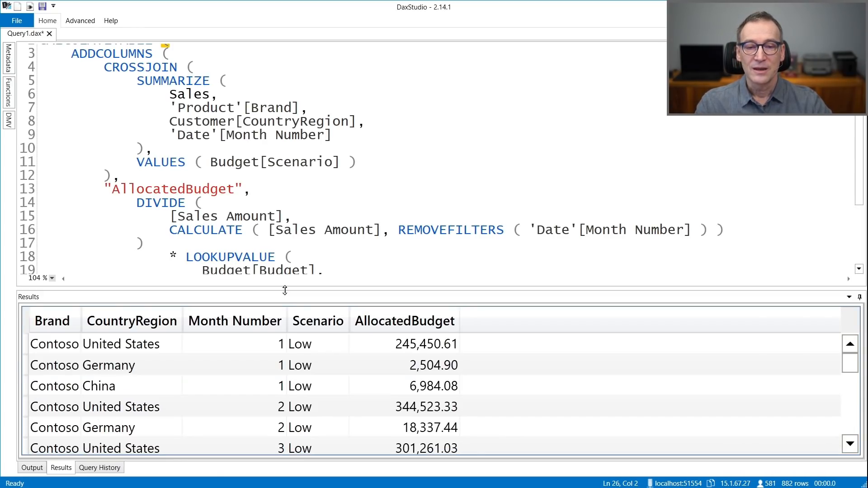
{"action": "left_click", "coordinate": [58, 352]}
{"action": "left_click", "coordinate": [137, 346]}
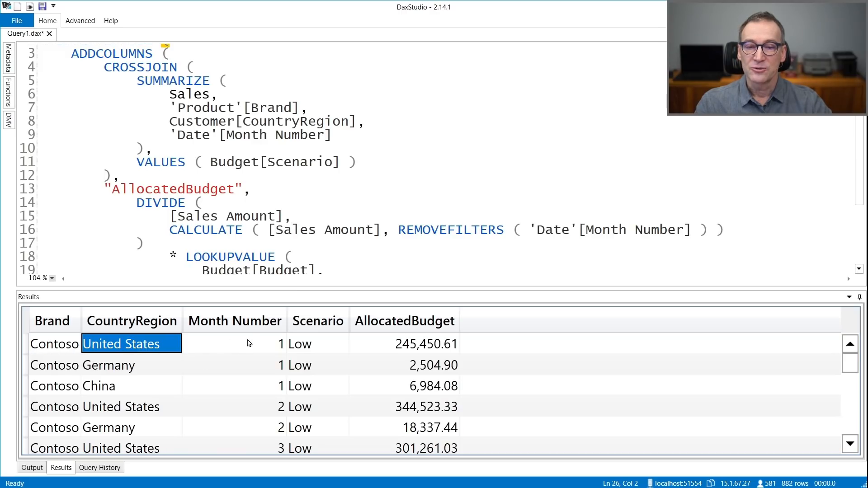
{"action": "left_click", "coordinate": [250, 343]}
{"action": "left_click", "coordinate": [320, 345]}
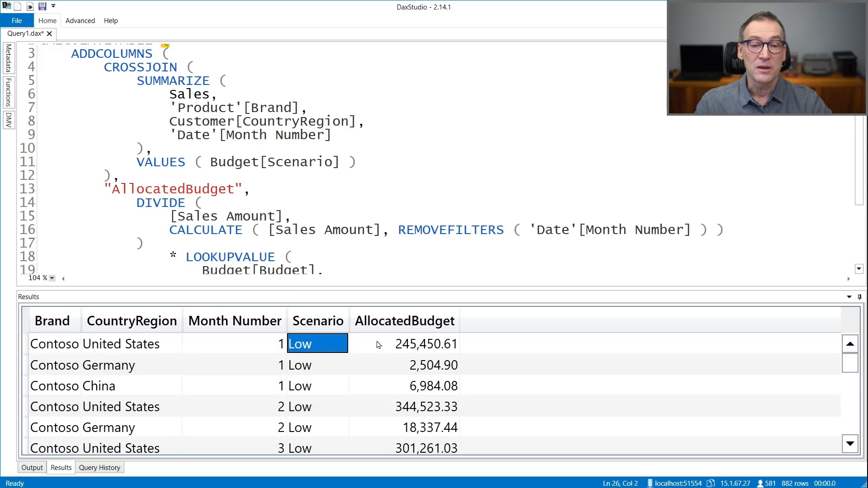
{"action": "left_click", "coordinate": [407, 346]}
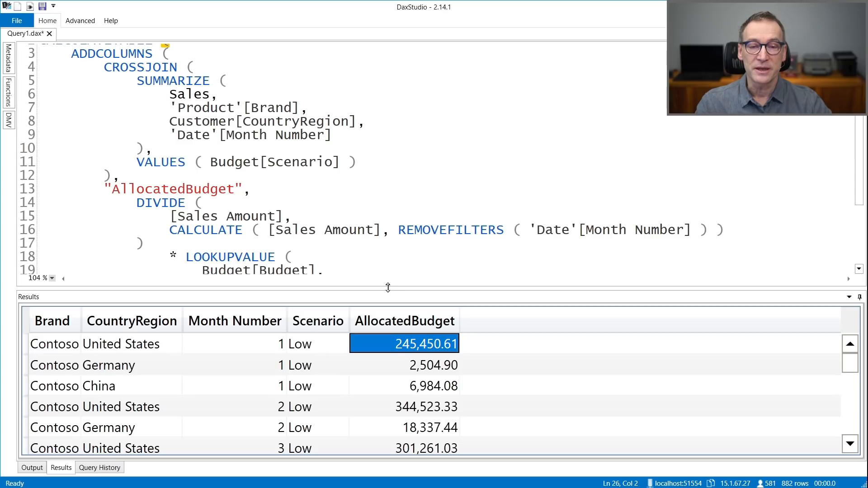
{"action": "left_click_drag", "start_coordinate": [387, 289], "coordinate": [385, 360]}
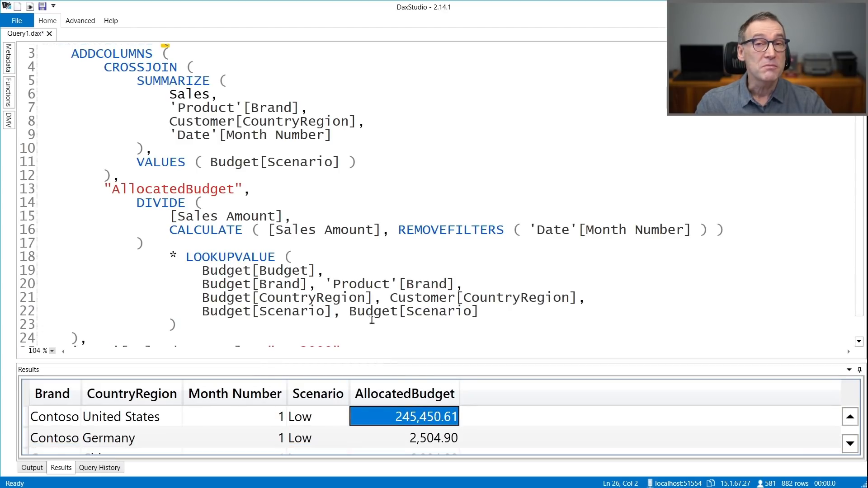
{"action": "scroll", "coordinate": [371, 314], "scroll_direction": "up", "scroll_amount": 1}
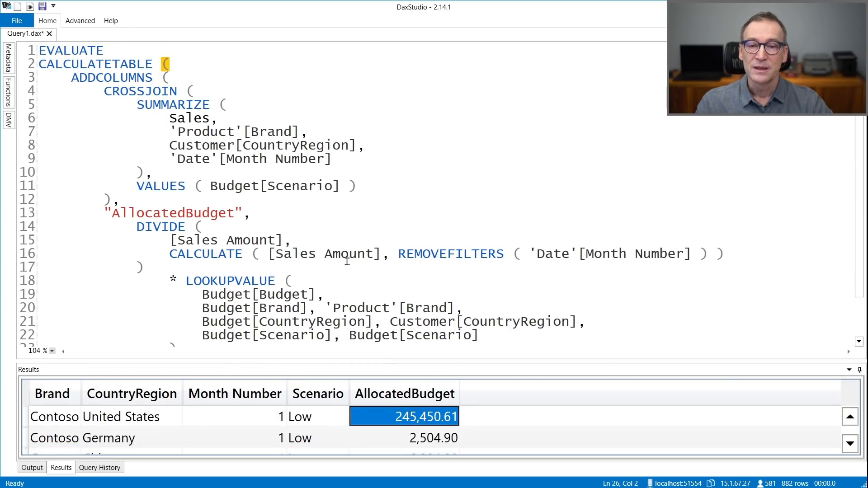
{"action": "scroll", "coordinate": [347, 261], "scroll_direction": "down", "scroll_amount": 2}
{"action": "scroll", "coordinate": [342, 263], "scroll_direction": "up", "scroll_amount": 2}
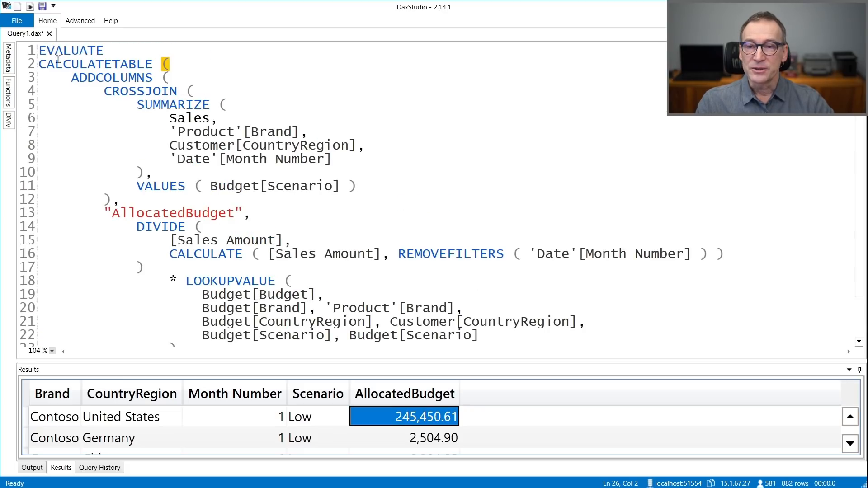
{"action": "left_click", "coordinate": [42, 63]}
{"action": "left_click", "coordinate": [261, 132]}
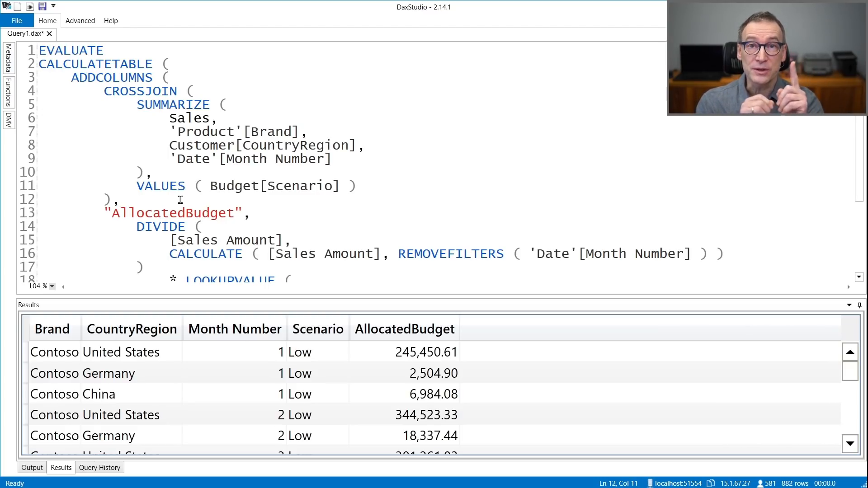
- Add a "Date" column before "AllocatedBudget" in ADDCOLUMNS, starting its DATE function with the year 2010
{"action": "key", "text": "Return"}
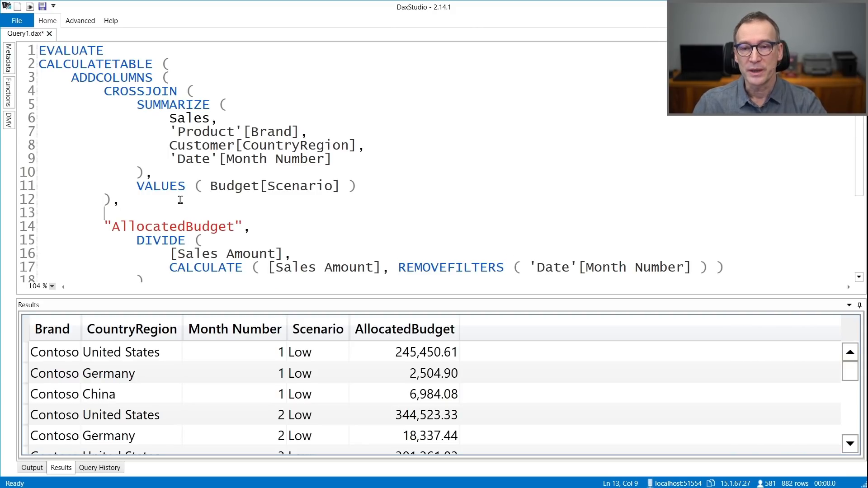
{"action": "type", "text": "\"Date\""}
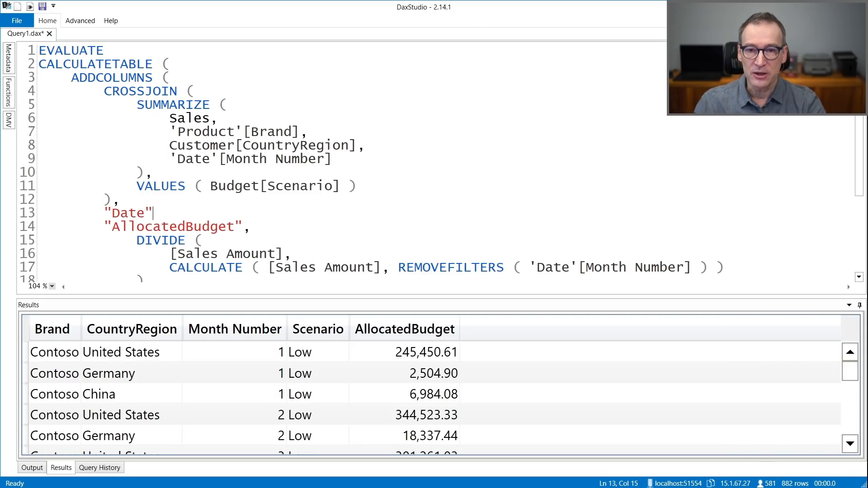
{"action": "type", "text": ", DATE ( "}
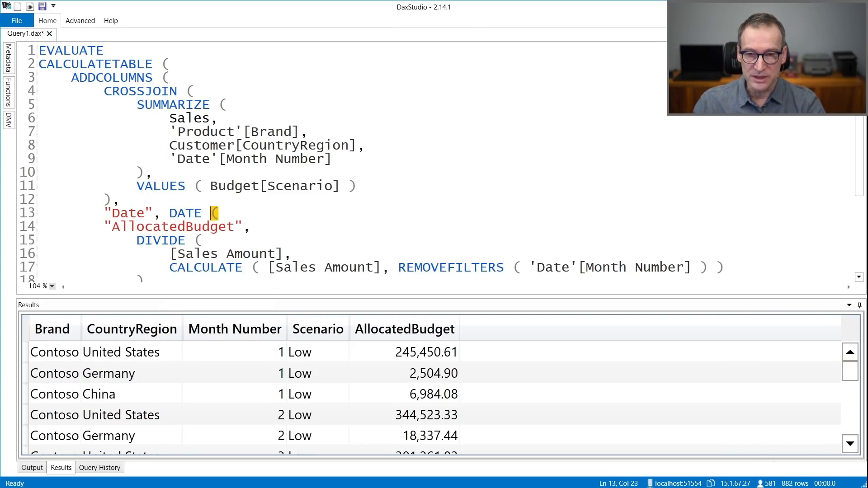
{"action": "type", "text": "2010"}
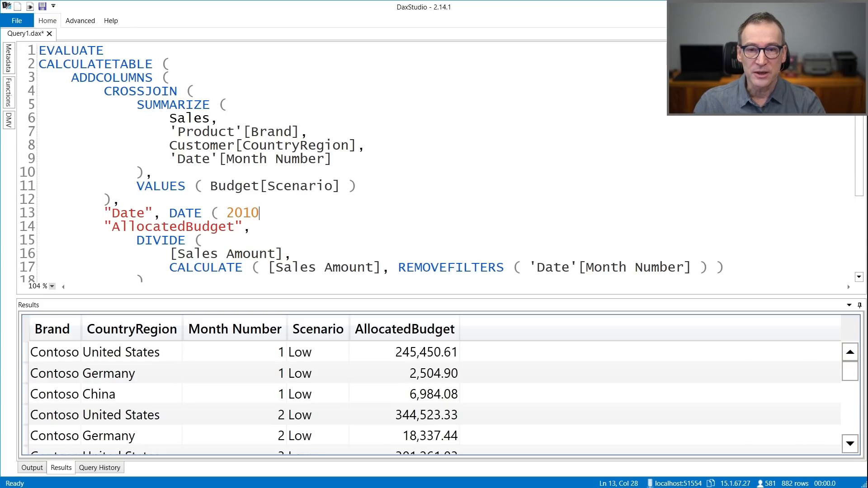
{"action": "type", "text": ","}
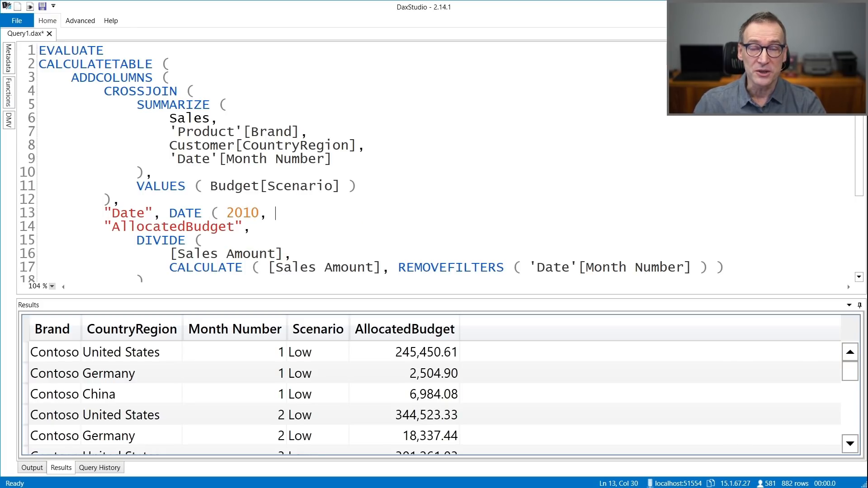
- Copy 'Date'[Month Number] from SUMMARIZE and insert it as the month argument of DATE, followed by a comma
{"action": "key", "text": "Up"}
{"action": "key", "text": "Up"}
{"action": "key", "text": "Up"}
{"action": "key", "text": "Up"}
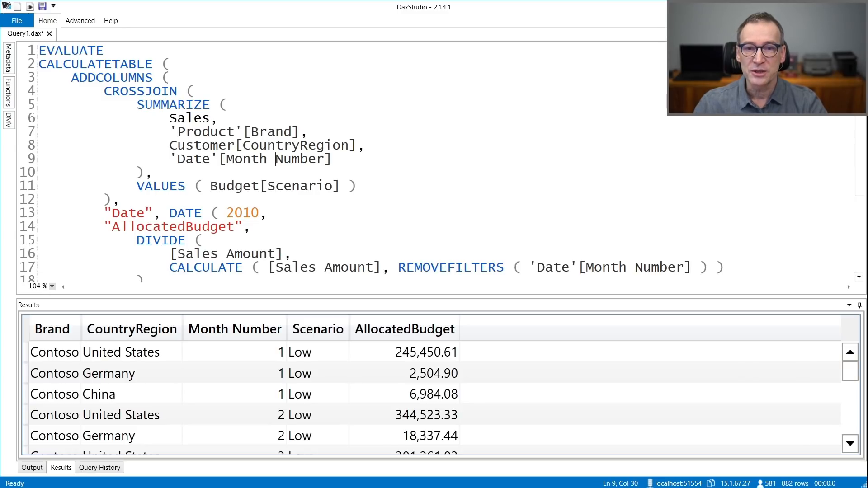
{"action": "key", "text": "Home"}
{"action": "key", "text": "shift+End"}
{"action": "key", "text": "ctrl+c"}
{"action": "key", "text": "Down"}
{"action": "key", "text": "Down"}
{"action": "key", "text": "Down"}
{"action": "key", "text": "Down"}
{"action": "key", "text": "End"}
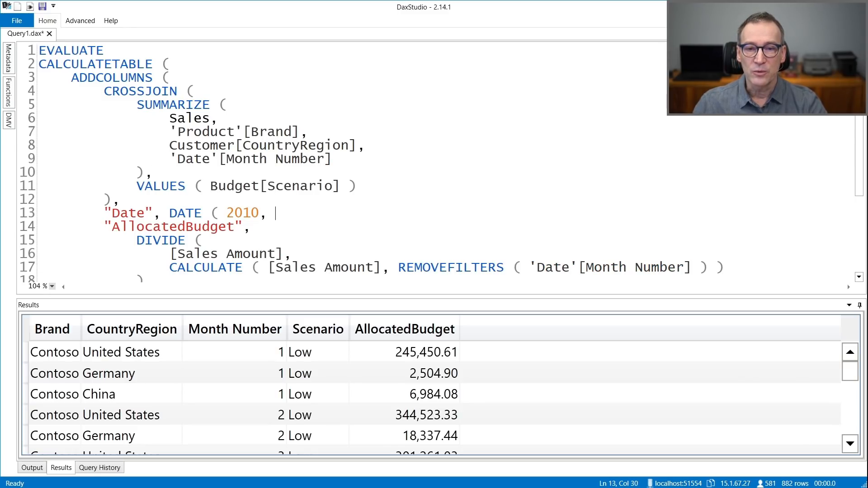
{"action": "key", "text": "ctrl+v"}
{"action": "type", "text": ", "}
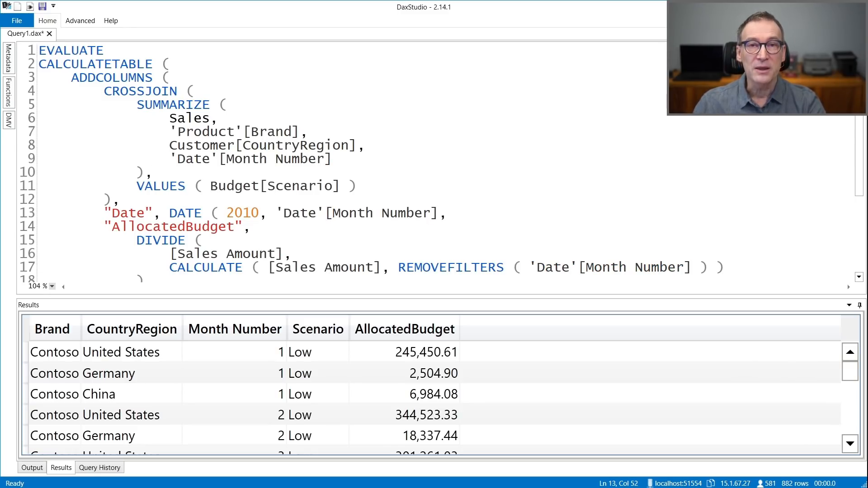
- Complete the DATE function with day 1, run the query, and sort the results by the Date column
{"action": "type", "text": "1 ),"}
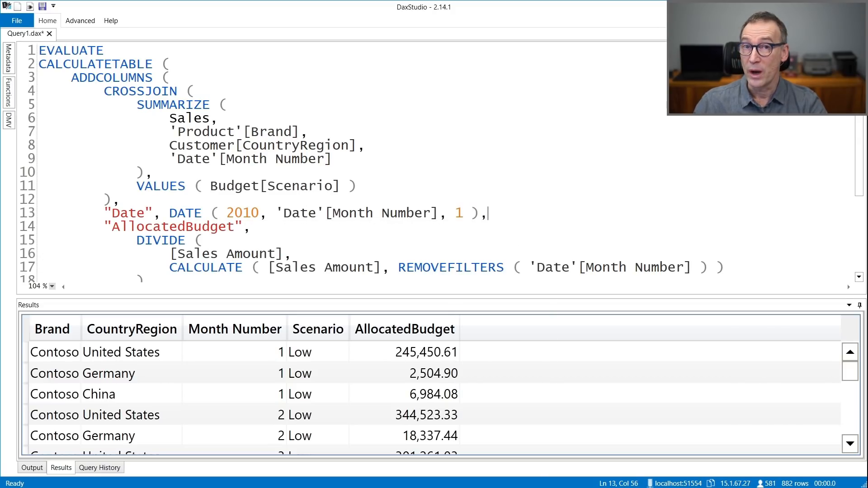
{"action": "key", "text": "F5"}
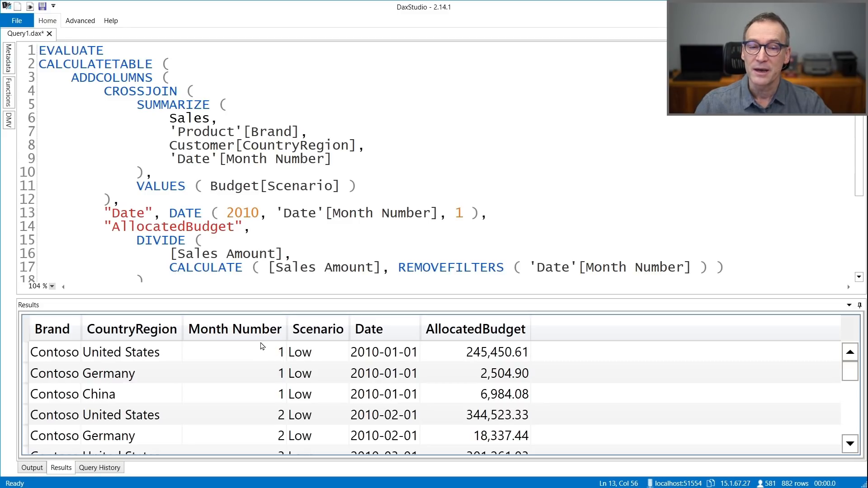
{"action": "left_click", "coordinate": [375, 334]}
{"action": "left_click", "coordinate": [470, 353]}
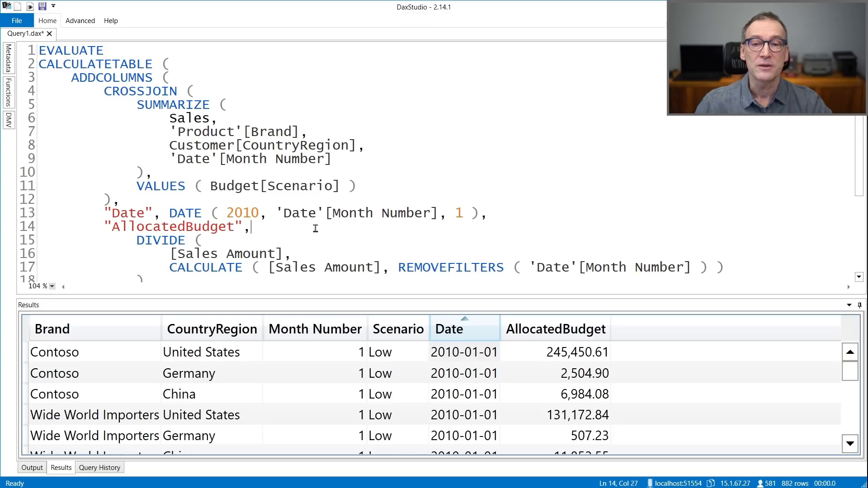
- Copy the complete CALCULATETABLE expression below EVALUATE and switch to Power BI Desktop
{"action": "left_click", "coordinate": [161, 64]}
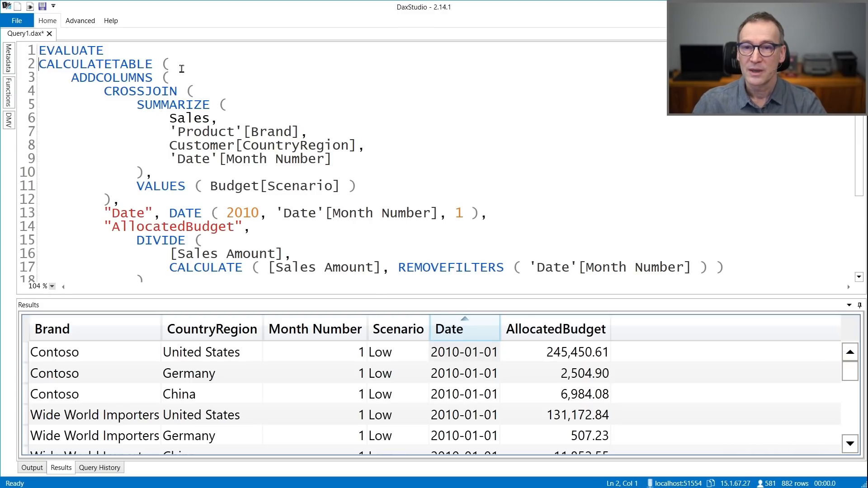
{"action": "key", "text": "ctrl+a"}
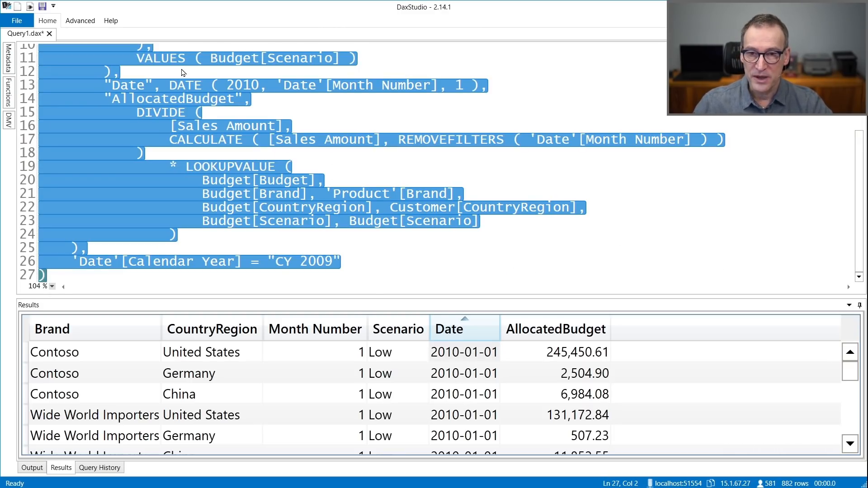
{"action": "left_click", "coordinate": [177, 112]}
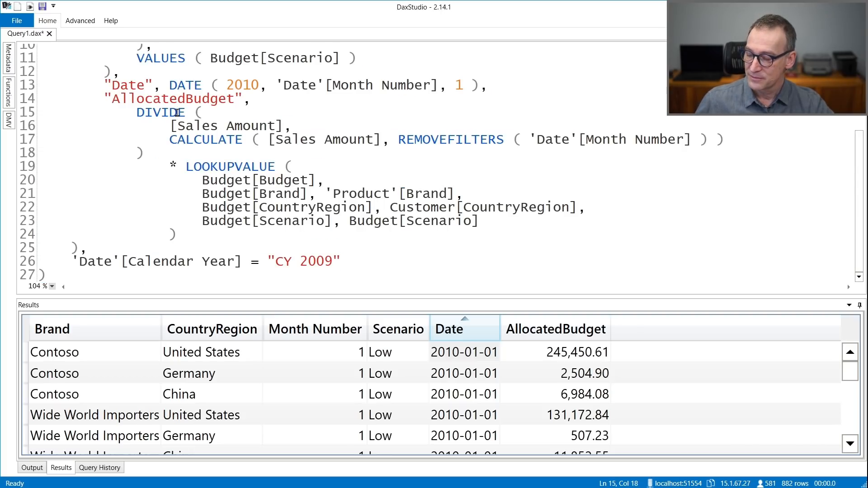
{"action": "key", "text": "alt+Tab"}
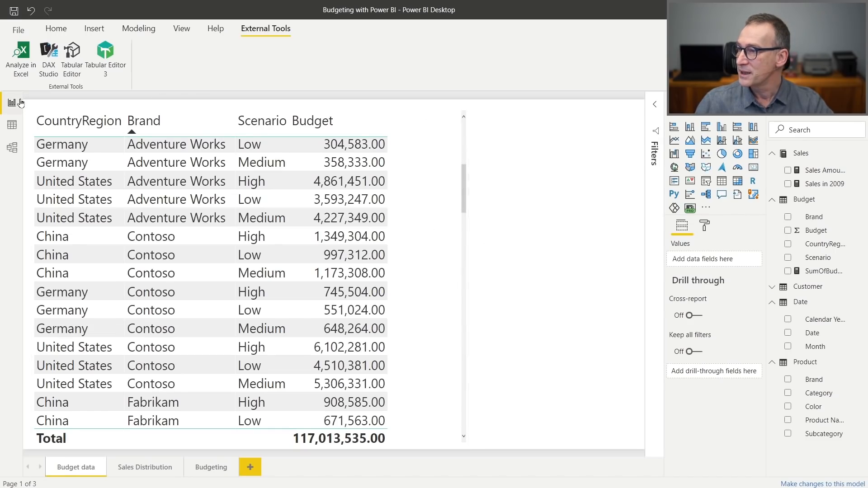
- Create a new calculated table named "Allocated Budget" and start its definition on a new line after the equals sign
{"action": "left_click", "coordinate": [139, 28]}
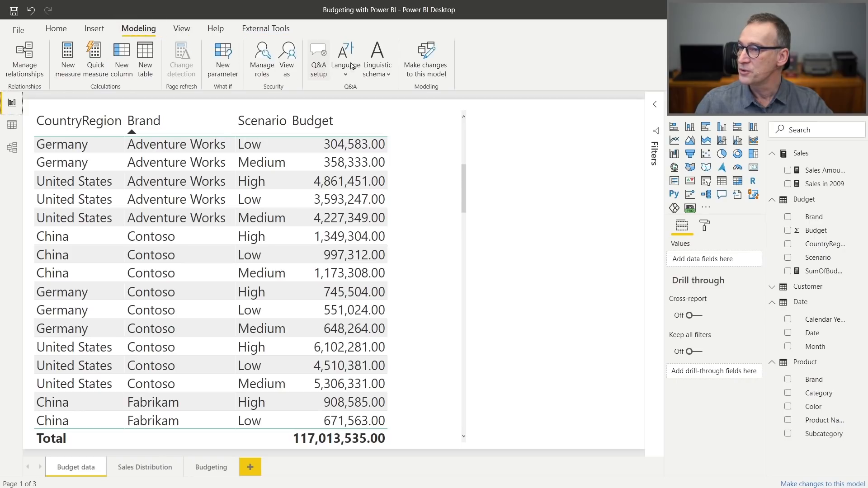
{"action": "left_click", "coordinate": [146, 59]}
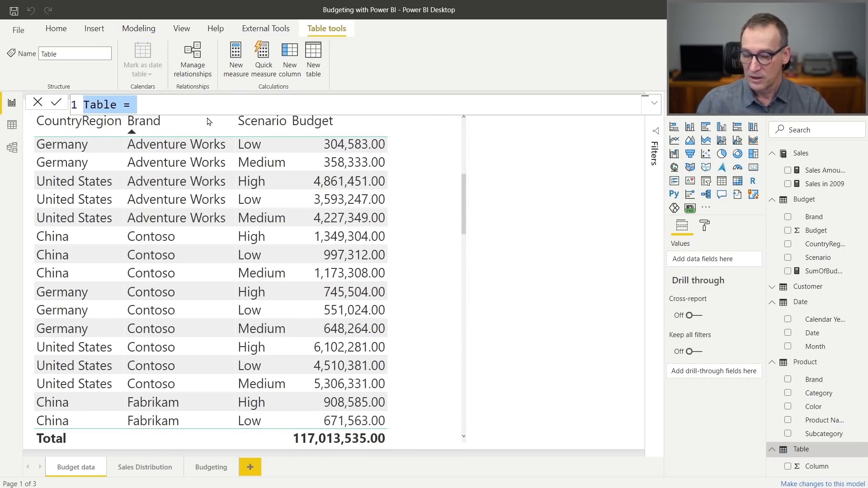
{"action": "type", "text": "Allocated"}
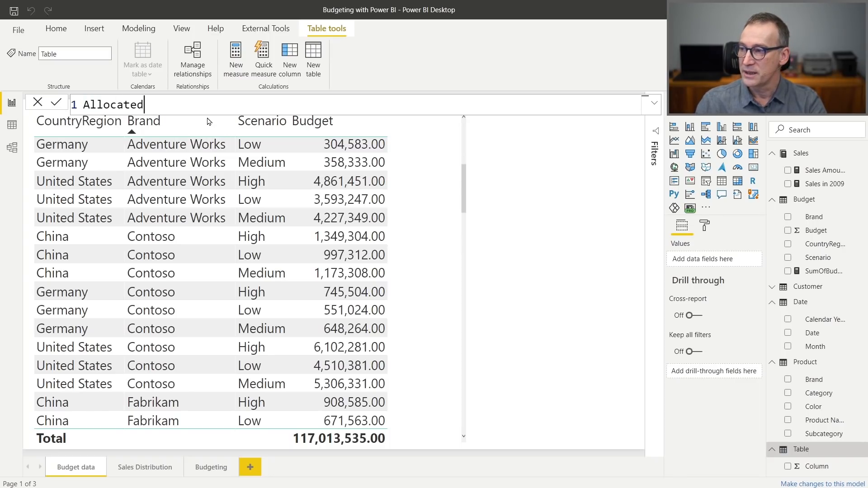
{"action": "type", "text": " Budget"}
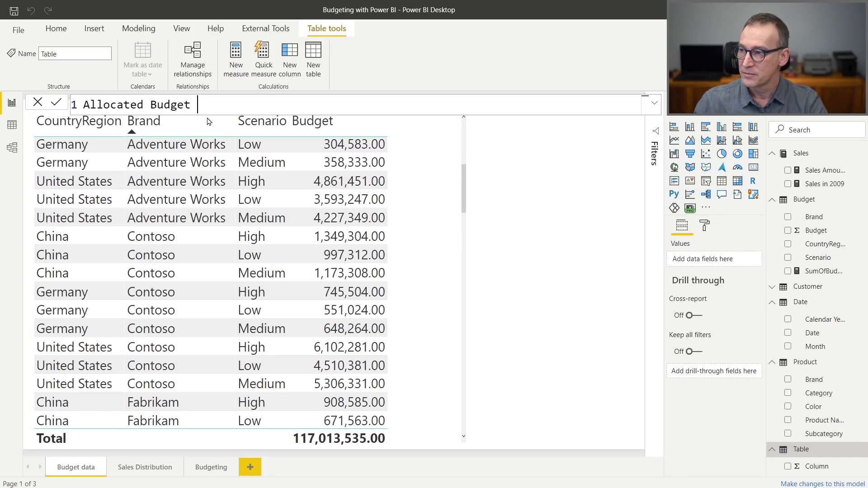
{"action": "type", "text": " ="}
{"action": "key", "text": "shift+Return"}
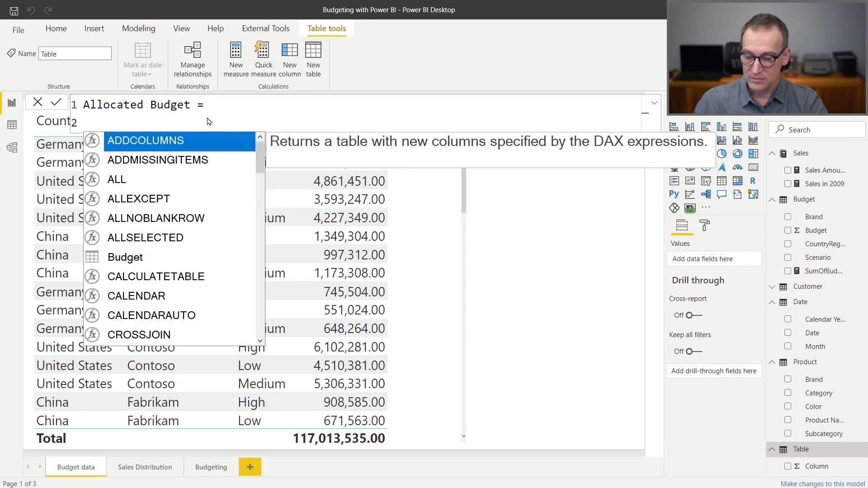
- Paste the copied CALCULATETABLE expression as the definition of Allocated Budget and commit the calculated table
{"action": "key", "text": "ctrl+v"}
{"action": "key", "text": "ctrl+Home"}
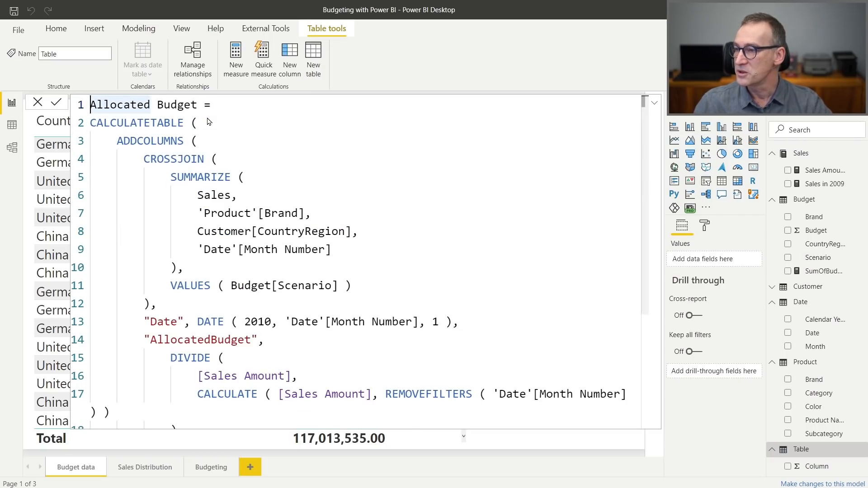
{"action": "scroll", "coordinate": [339, 183], "scroll_direction": "down", "scroll_amount": 1}
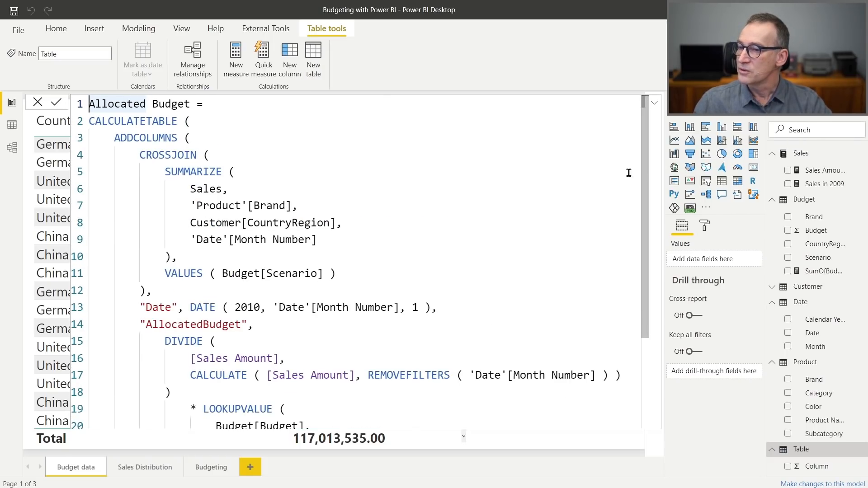
{"action": "left_click_drag", "start_coordinate": [647, 143], "coordinate": [638, 102]}
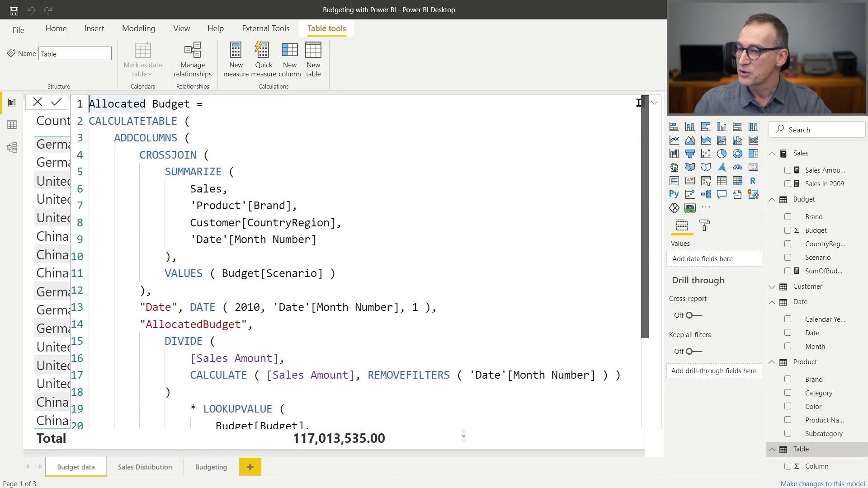
{"action": "left_click", "coordinate": [332, 113]}
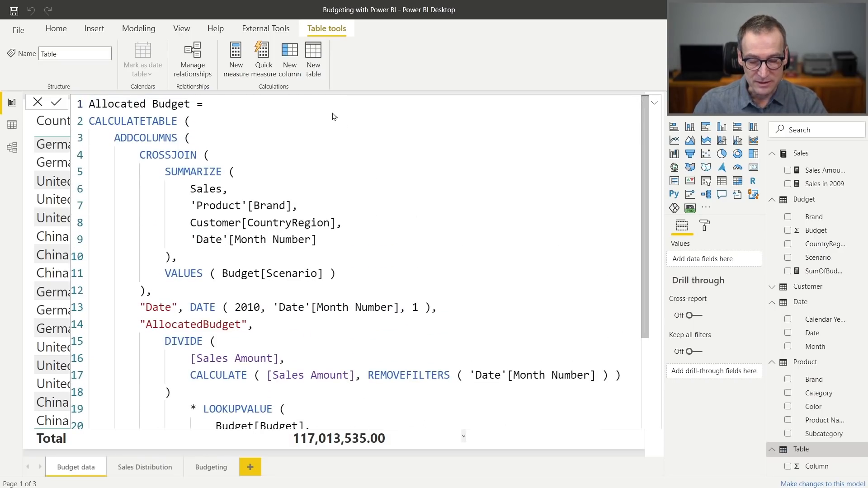
{"action": "key", "text": "Return"}
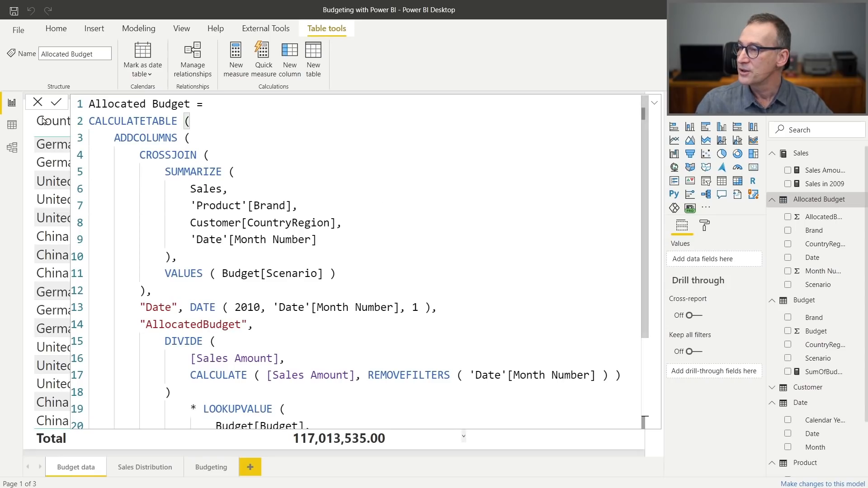
- Show the rows of the Allocated Budget table with its formula collapsed, and examine its columns
{"action": "left_click", "coordinate": [12, 125]}
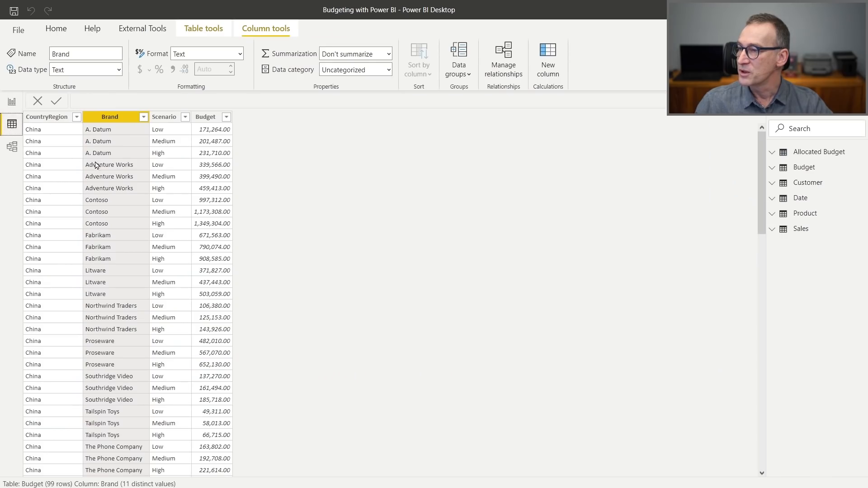
{"action": "left_click", "coordinate": [827, 152]}
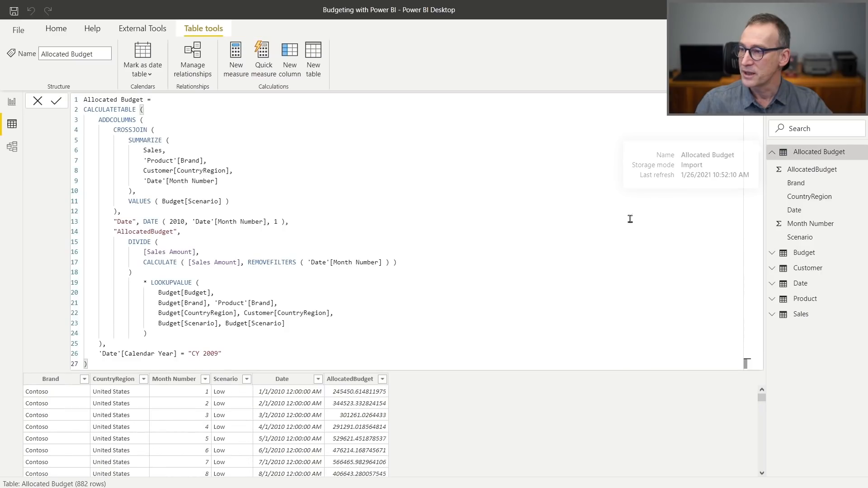
{"action": "left_click", "coordinate": [746, 363]}
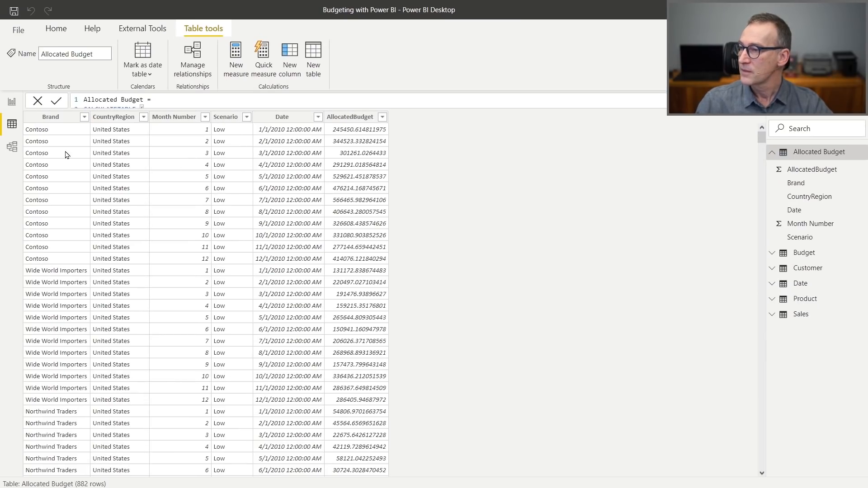
- In the model diagram, place the Allocated Budget table beside the Date table and move the Budget table out of the way
{"action": "left_click", "coordinate": [12, 146]}
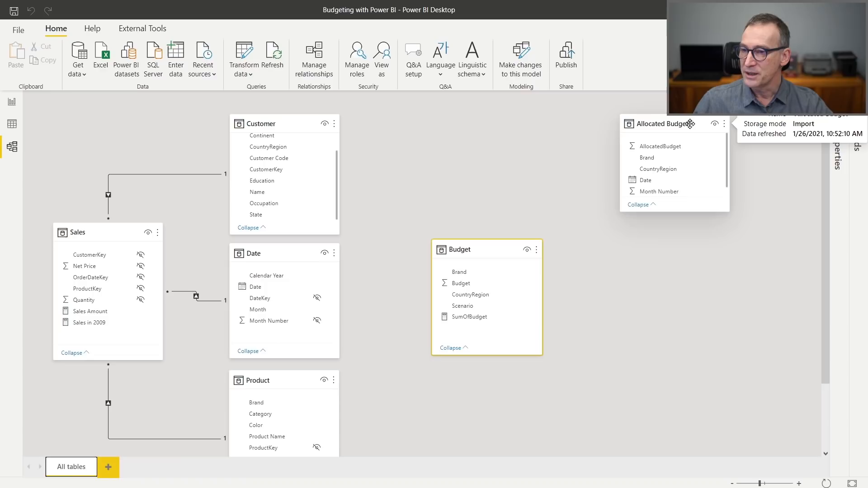
{"action": "left_click_drag", "start_coordinate": [687, 126], "coordinate": [474, 148]}
{"action": "left_click_drag", "start_coordinate": [472, 250], "coordinate": [692, 116]}
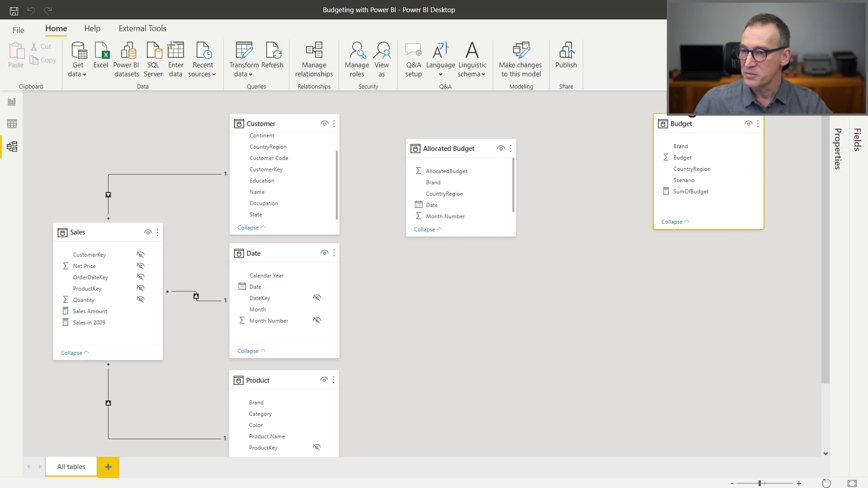
{"action": "left_click_drag", "start_coordinate": [455, 151], "coordinate": [458, 262]}
{"action": "scroll", "coordinate": [188, 319], "scroll_direction": "up", "scroll_amount": 2}
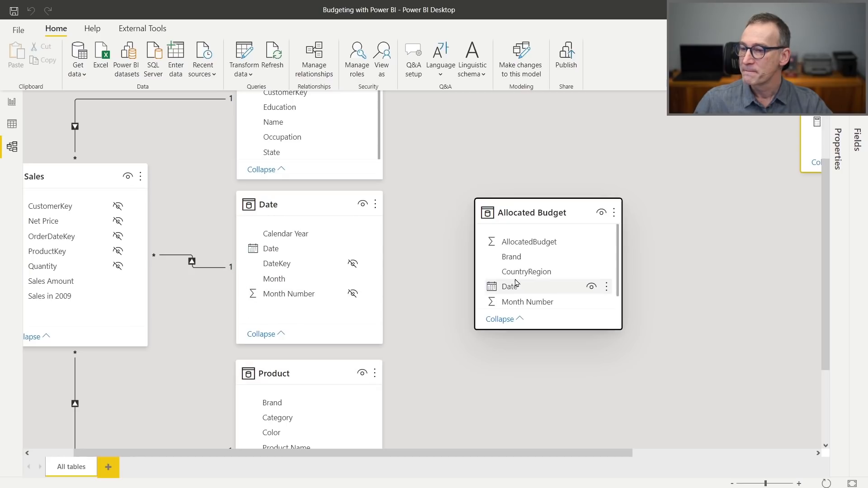
- Try to create a relationship from Allocated Budget[Date] to 'Date'[Date]
{"action": "left_click", "coordinate": [522, 293]}
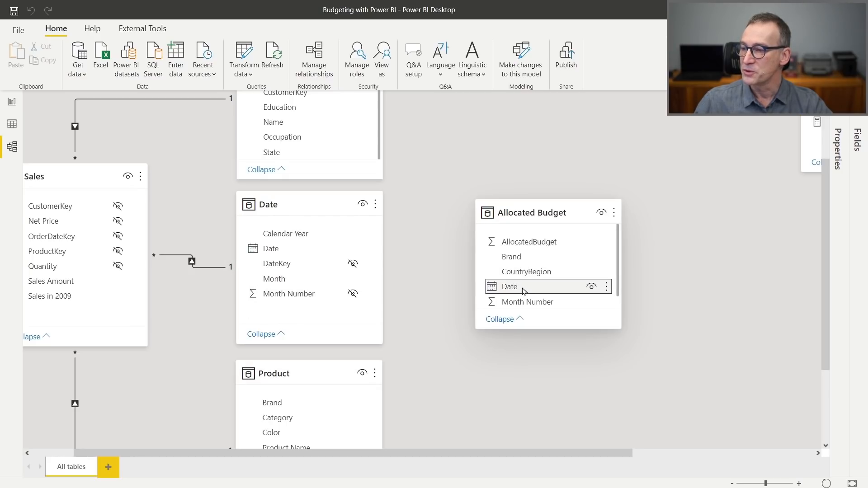
{"action": "left_click_drag", "start_coordinate": [522, 291], "coordinate": [308, 250]}
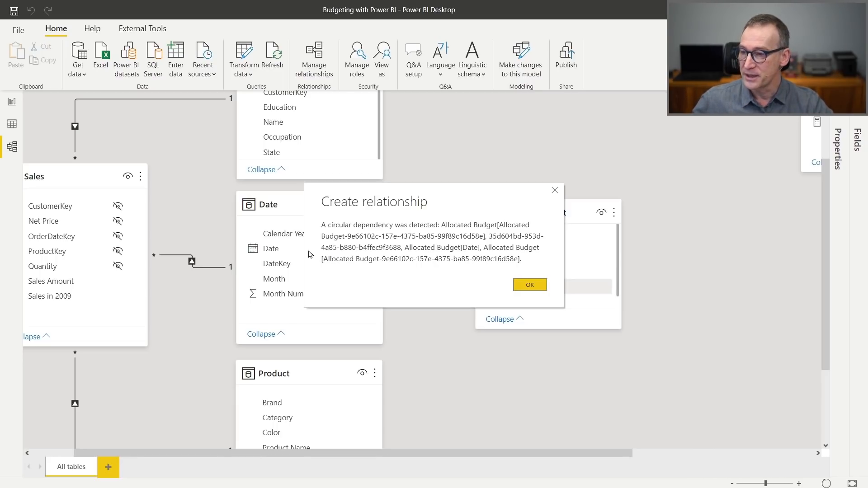
{"action": "left_click", "coordinate": [540, 285]}
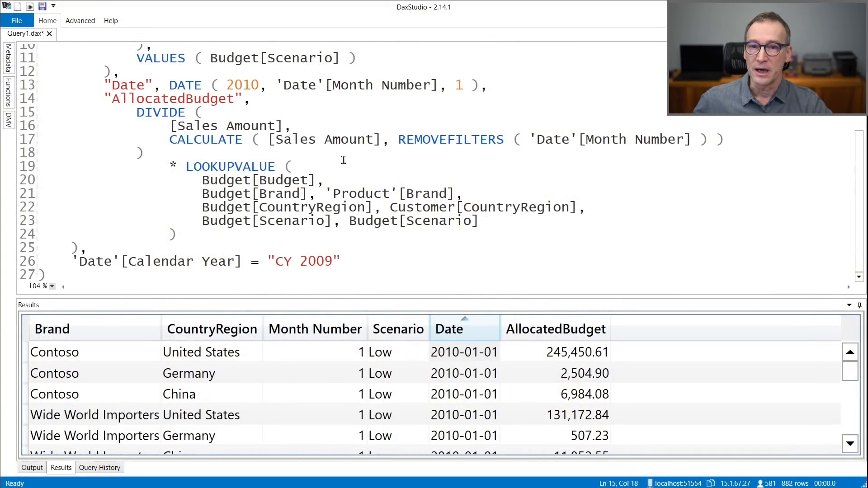
- Switch to DAX Studio and replace VALUES with DISTINCT around Budget[Scenario] in the CROSSJOIN
{"action": "scroll", "coordinate": [344, 160], "scroll_direction": "up", "scroll_amount": 3}
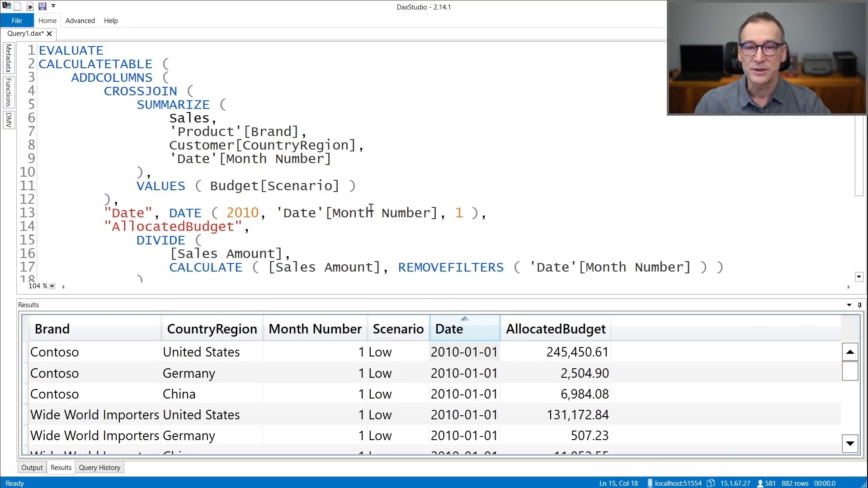
{"action": "scroll", "coordinate": [371, 207], "scroll_direction": "down", "scroll_amount": 2}
{"action": "scroll", "coordinate": [371, 207], "scroll_direction": "up", "scroll_amount": 2}
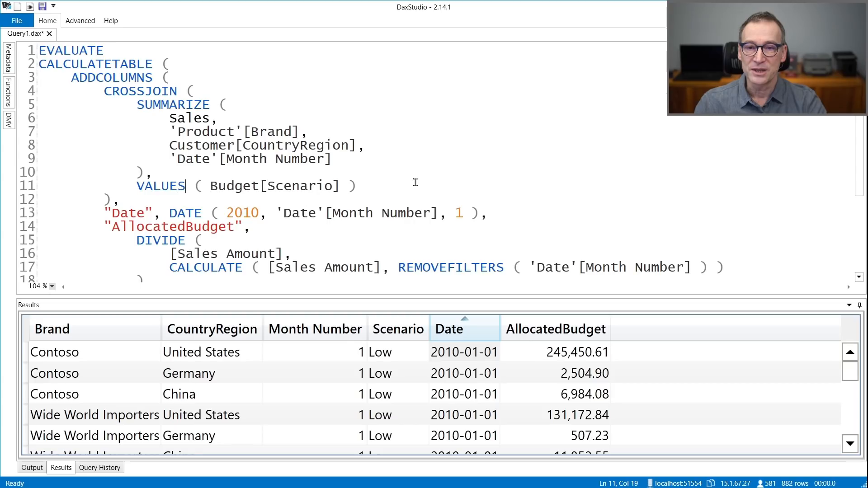
{"action": "key", "text": "ctrl+shift+Left"}
{"action": "type", "text": "DISTINCT"}
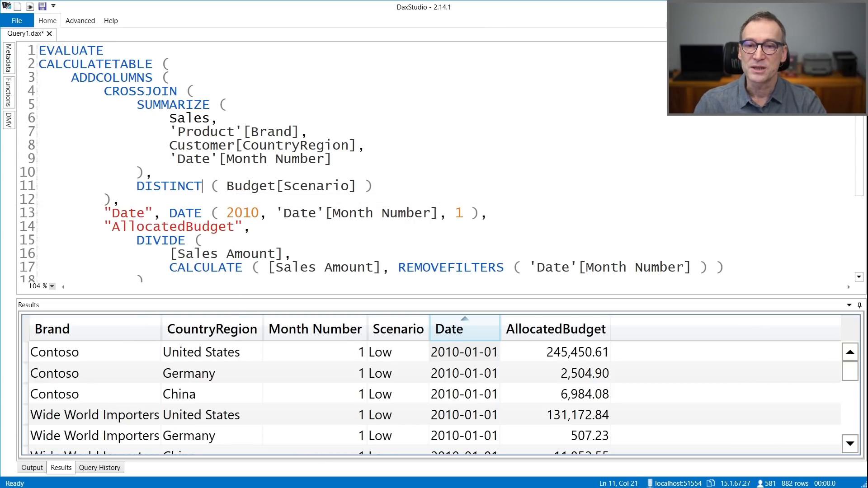
- Use ALLNOBLANKROW as the function around Budget[Scenario] in the CROSSJOIN
{"action": "key", "text": "ctrl+shift+Left"}
{"action": "type", "text": "ALLNOBLANKROW"}
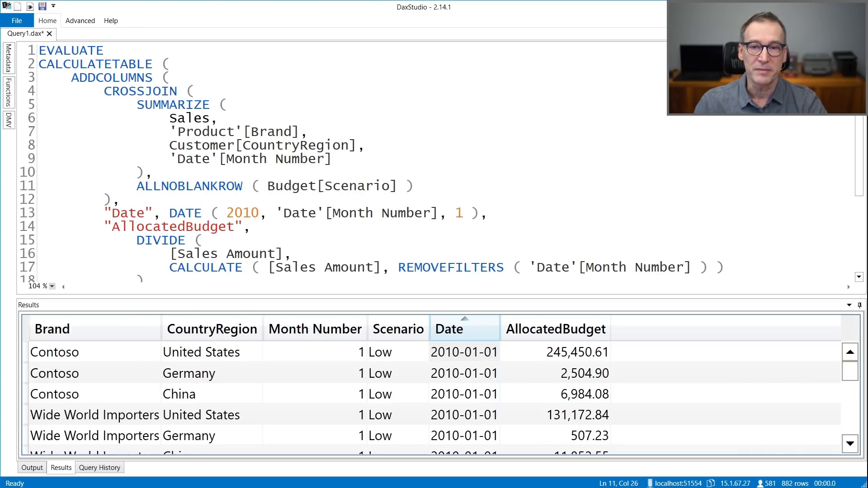
{"action": "key", "text": "ctrl+Left"}
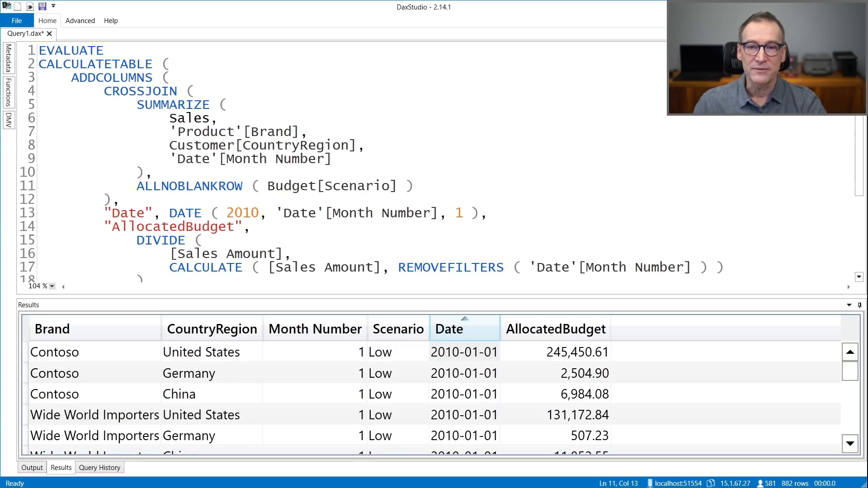
{"action": "key", "text": "End"}
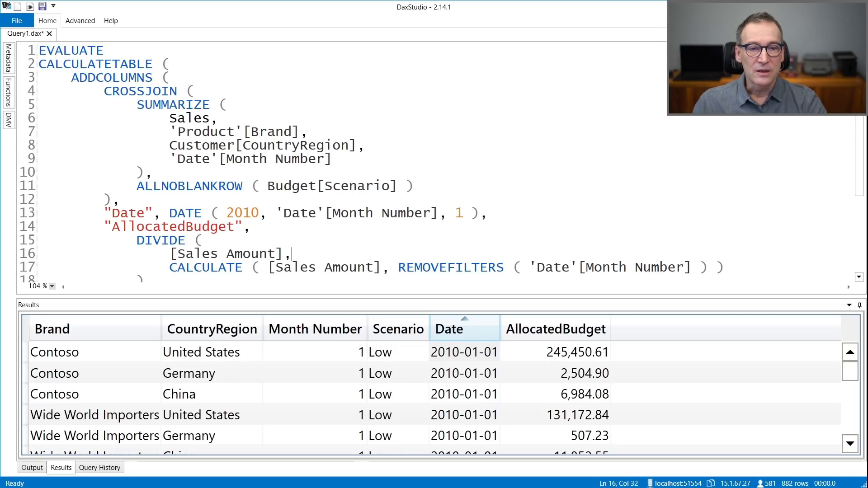
- Examine the REMOVEFILTERS modifier and the 'Date'[Calendar Year] = "CY 2009" filter argument for blank-row dependencies
{"action": "left_click", "coordinate": [424, 267]}
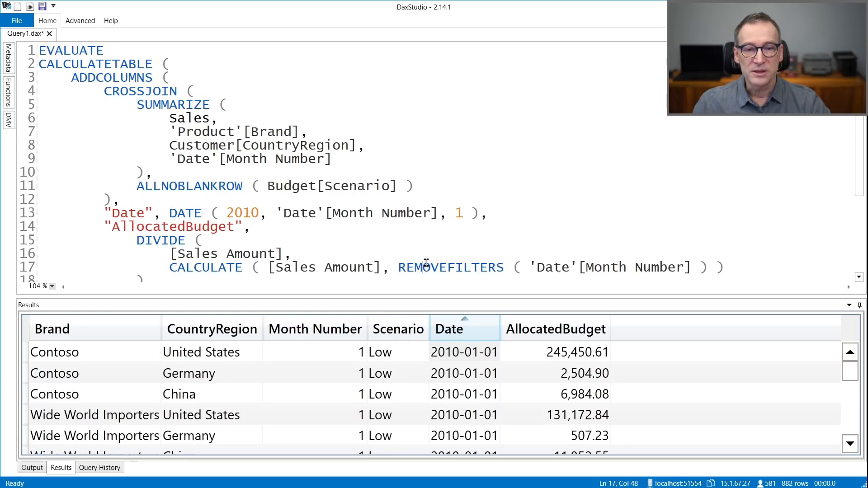
{"action": "scroll", "coordinate": [427, 260], "scroll_direction": "down", "scroll_amount": 3}
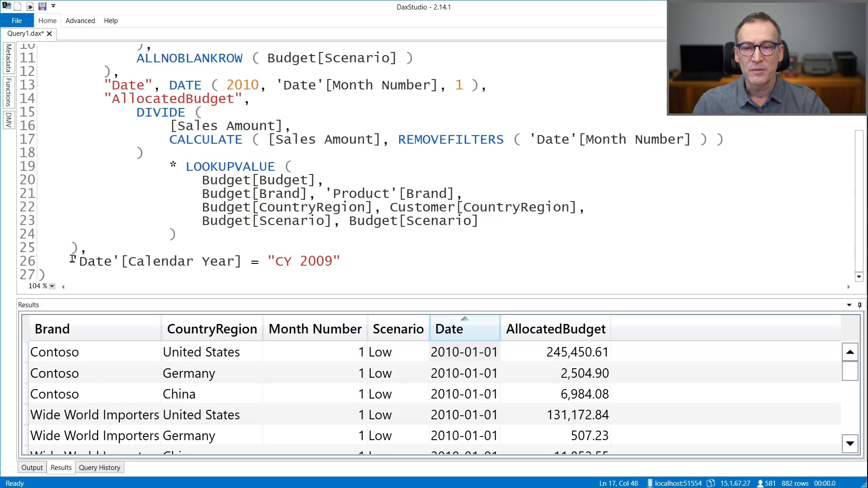
{"action": "left_click_drag", "start_coordinate": [71, 262], "coordinate": [353, 262]}
{"action": "left_click", "coordinate": [352, 262]}
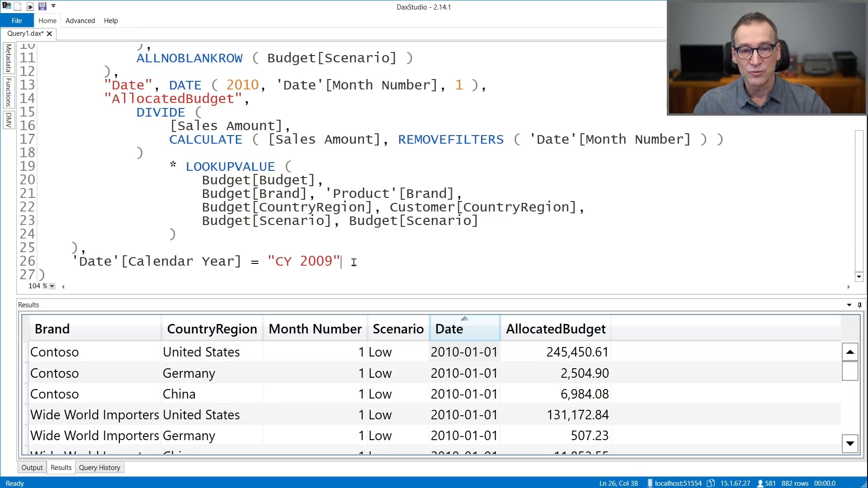
- Start a FILTER over ALL ( 'Date'[Calendar Year] ) on new lines before the "CY 2009" condition
{"action": "key", "text": "Up"}
{"action": "key", "text": "Return"}
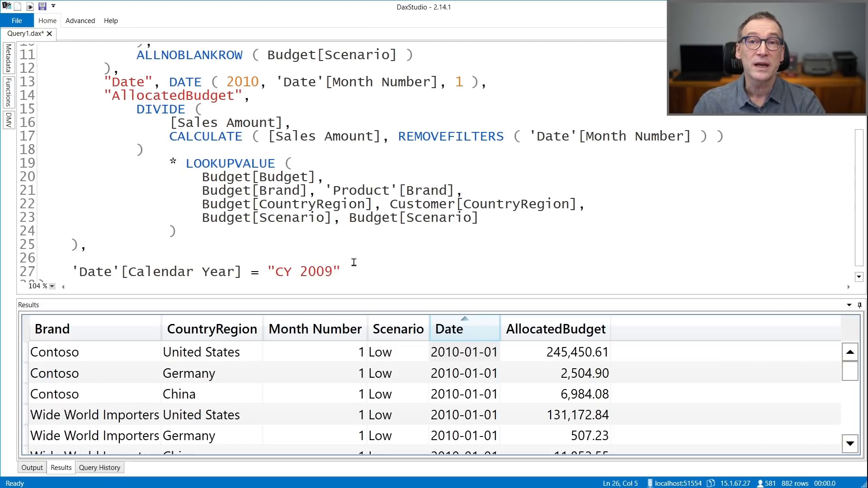
{"action": "type", "text": "FILTER ("}
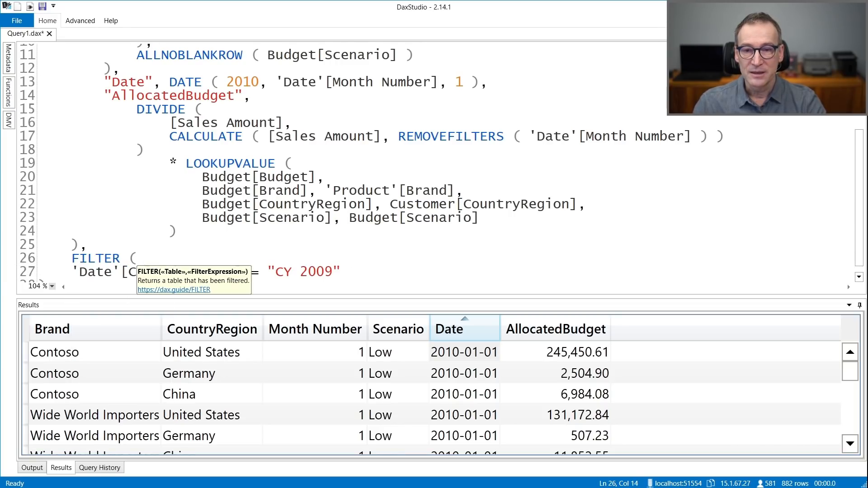
{"action": "key", "text": "Return"}
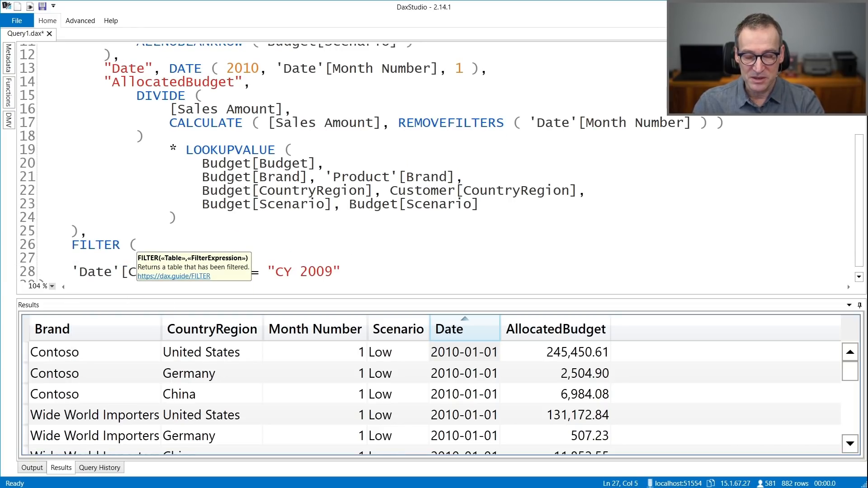
{"action": "key", "text": "Tab"}
{"action": "type", "text": "ALL ( D"}
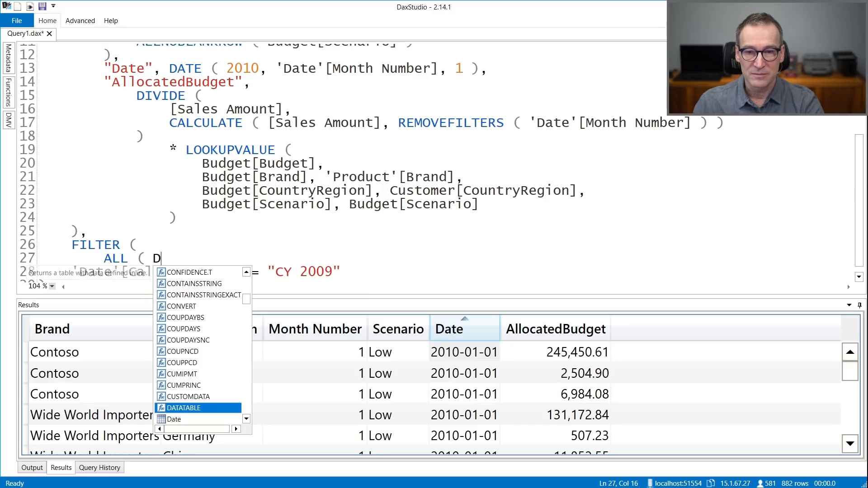
{"action": "key", "text": "BackSpace"}
{"action": "type", "text": "'Date'[Ca"}
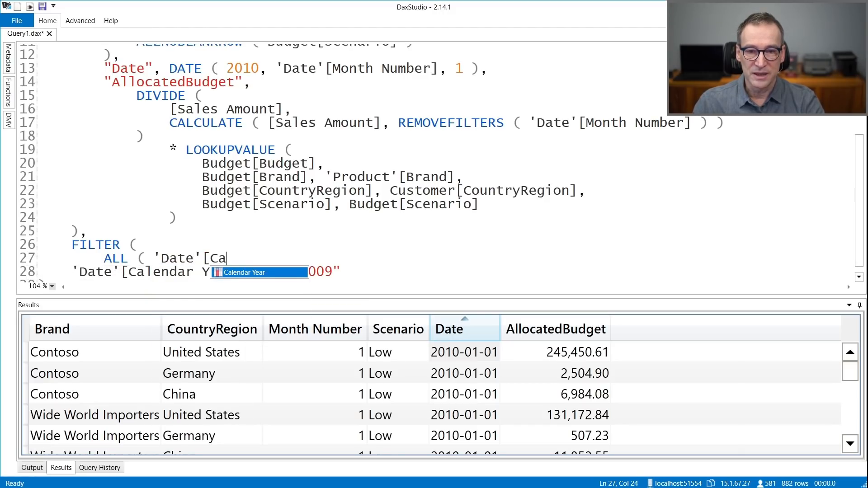
{"action": "type", "text": "lendar Year] ),"}
- Indent the "CY 2009" condition as FILTER's second argument and add the closing parenthesis on its own line
{"action": "key", "text": "Down"}
{"action": "key", "text": "Home"}
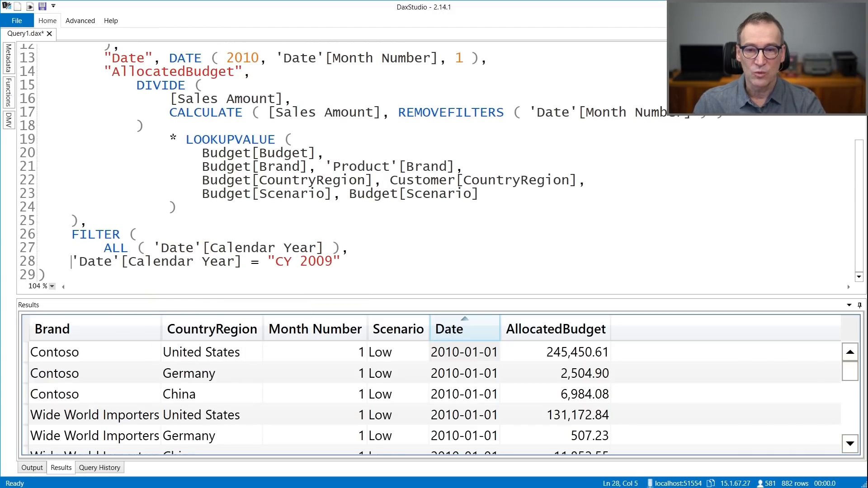
{"action": "key", "text": "Tab"}
{"action": "key", "text": "End"}
{"action": "key", "text": "Return"}
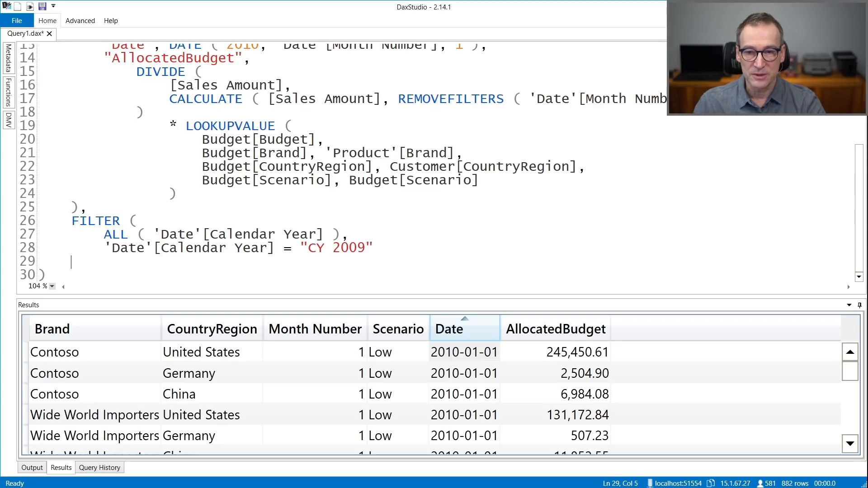
{"action": "type", "text": ")"}
- Change ALL to ALLNOBLANKROW around 'Date'[Calendar Year] in the FILTER
{"action": "key", "text": "Up"}
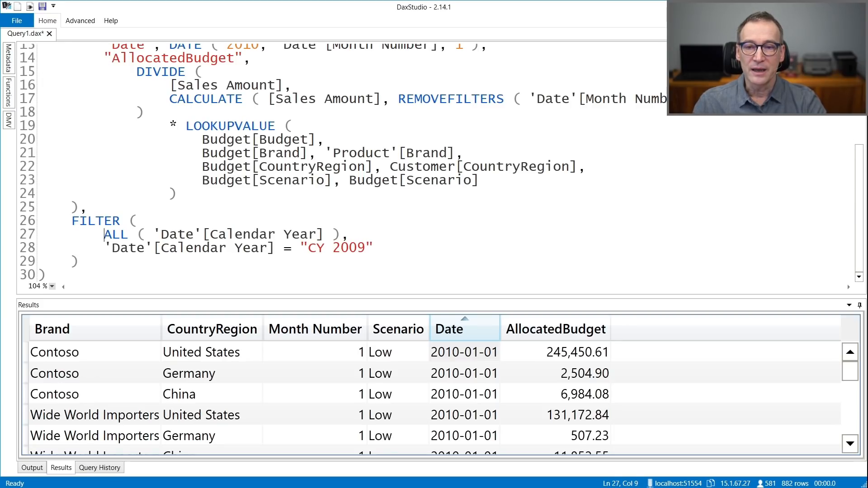
{"action": "key", "text": "ctrl+shift+Right"}
{"action": "key", "text": "shift+Left"}
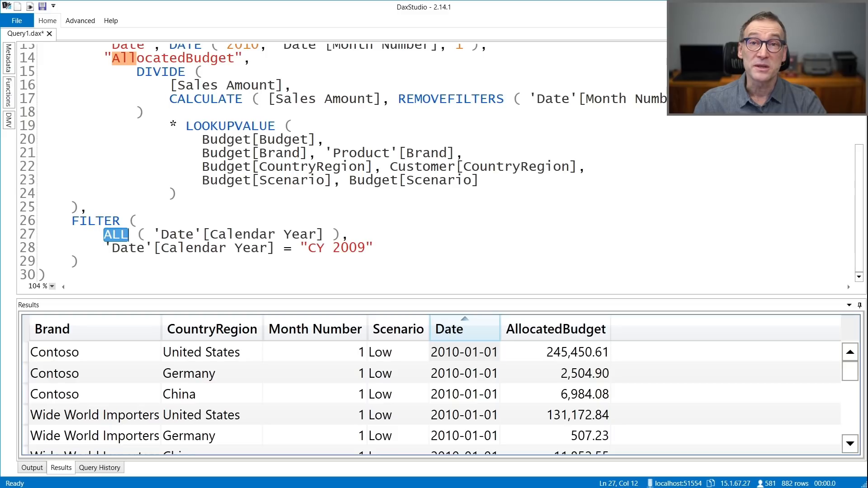
{"action": "key", "text": "Right"}
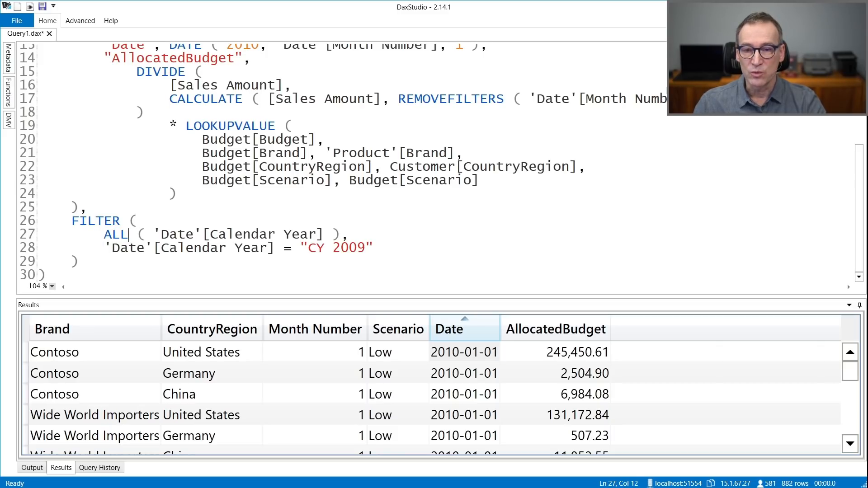
{"action": "type", "text": "NOBLANKROW"}
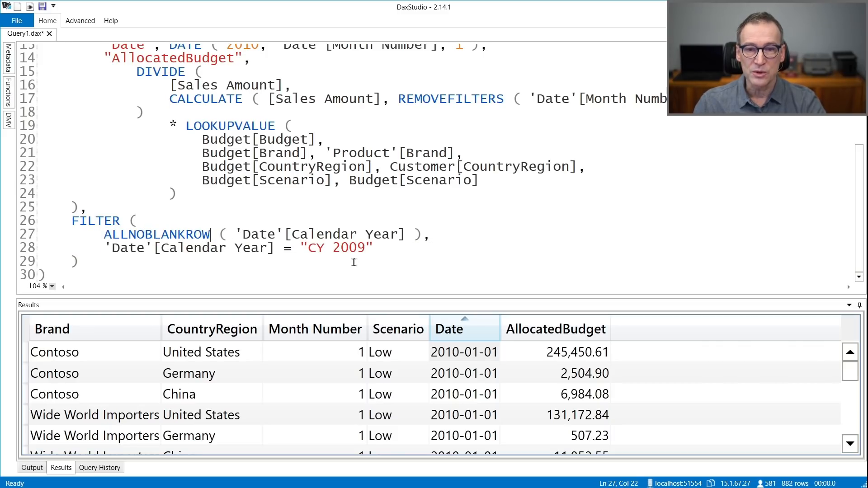
- Copy the complete CALCULATETABLE expression without the EVALUATE line and switch to Power BI Desktop
{"action": "left_click", "coordinate": [319, 264]}
{"action": "scroll", "coordinate": [319, 264], "scroll_direction": "up", "scroll_amount": 4}
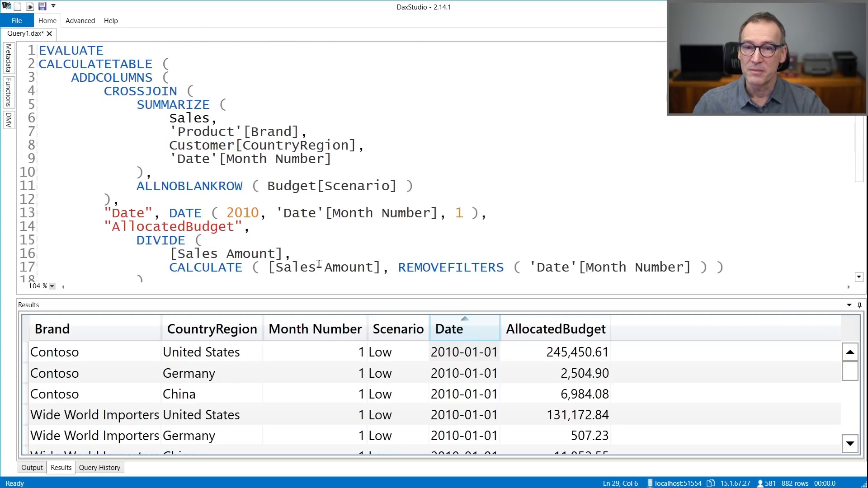
{"action": "left_click_drag", "start_coordinate": [42, 63], "coordinate": [222, 267]}
{"action": "scroll", "coordinate": [222, 267], "scroll_direction": "down", "scroll_amount": 3}
{"action": "scroll", "coordinate": [221, 267], "scroll_direction": "down", "scroll_amount": 1}
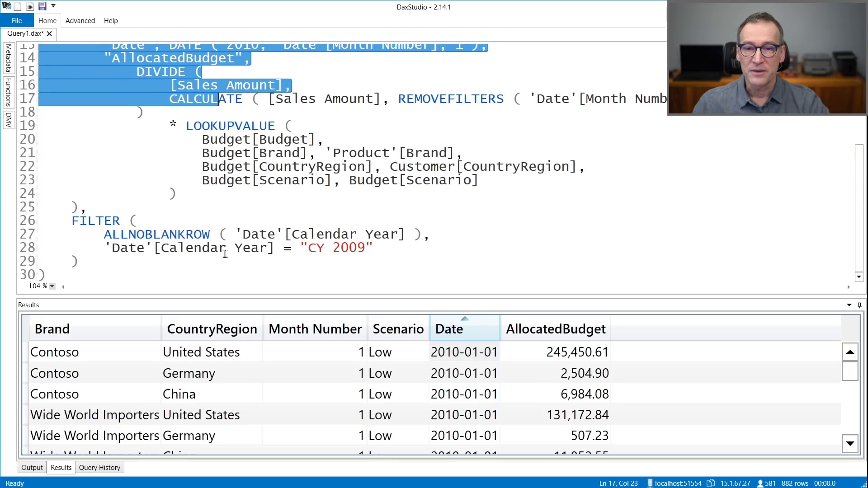
{"action": "left_click", "coordinate": [163, 269], "text": "shift"}
{"action": "left_click", "coordinate": [159, 279], "text": "shift"}
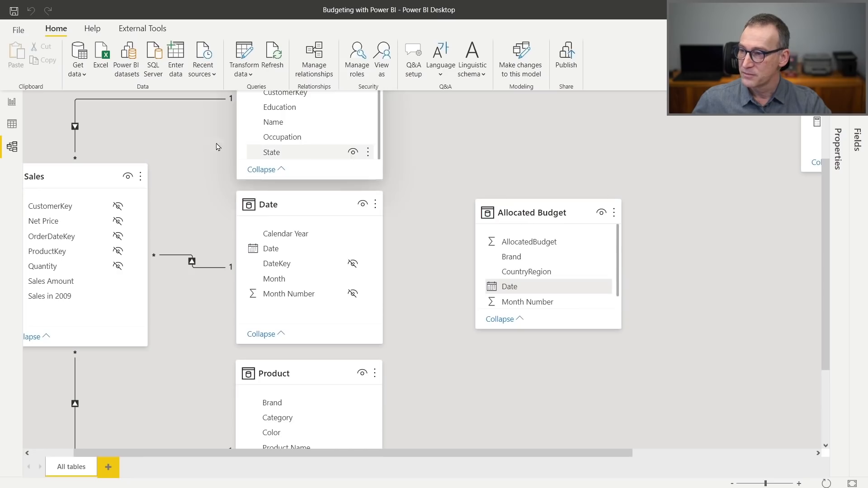
- Replace the Allocated Budget table's formula with the copied CALCULATETABLE expression and commit the new definition
{"action": "left_click", "coordinate": [20, 124]}
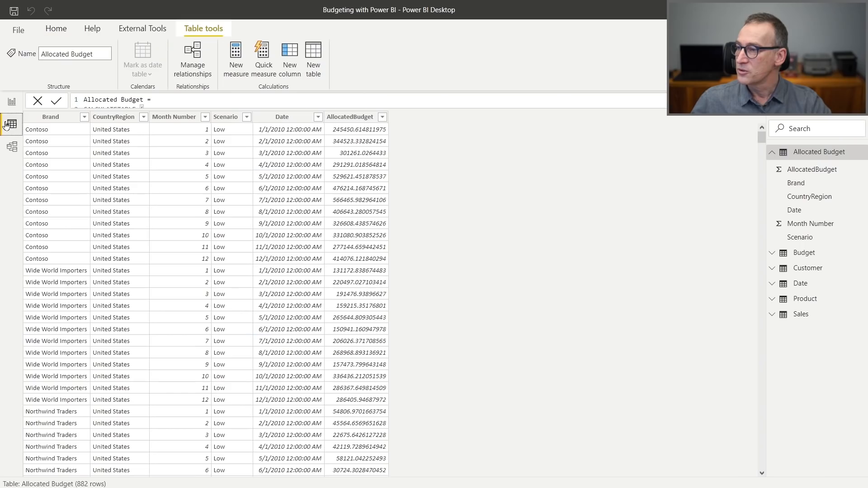
{"action": "left_click", "coordinate": [175, 97]}
{"action": "left_click", "coordinate": [753, 101]}
{"action": "left_click", "coordinate": [212, 114]}
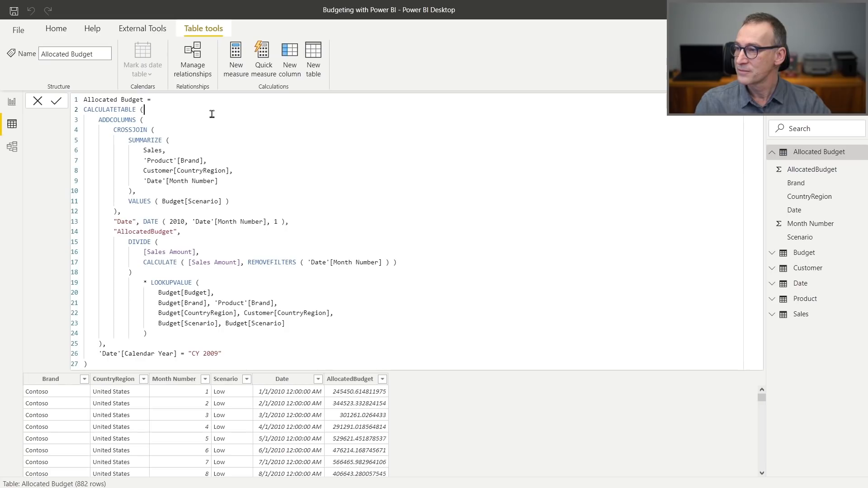
{"action": "key", "text": "Home"}
{"action": "key", "text": "ctrl+shift+End"}
{"action": "type", "text": "CALCULATETABLE (     ADDCOLUMNS (         CROSSJOIN (             SUMMARIZE (                 Sales,                 'Product'[Brand],                 Customer[CountryRegion],                 'Date'[Month Number]             ),             ALLNOBLANKROW ( Budget[Scenario] )         ),         \"Date\", DATE ( 2010, 'Date'[Month Number], 1 ),         \"AllocatedBudget\",             DIVIDE (                 [Sales Amount],                 CALCULATE ( [Sales Amount], REMOVEFILTERS ( 'Date'[Month Number] ) )             )                 * LOOKUPVALUE (                     Budget[Budget],                     Budget[Brand], 'Product'[Brand],                     Budget[CountryRegion], Customer[CountryRegion],                     Budget[Scenario], Budget[Scenario]                 )     ),     FILTER (         ALLNOBLANKROW ( 'Date'[Calendar Year] ),         'Date'[Calendar Year] = \"CY 2009\"     ) )"}
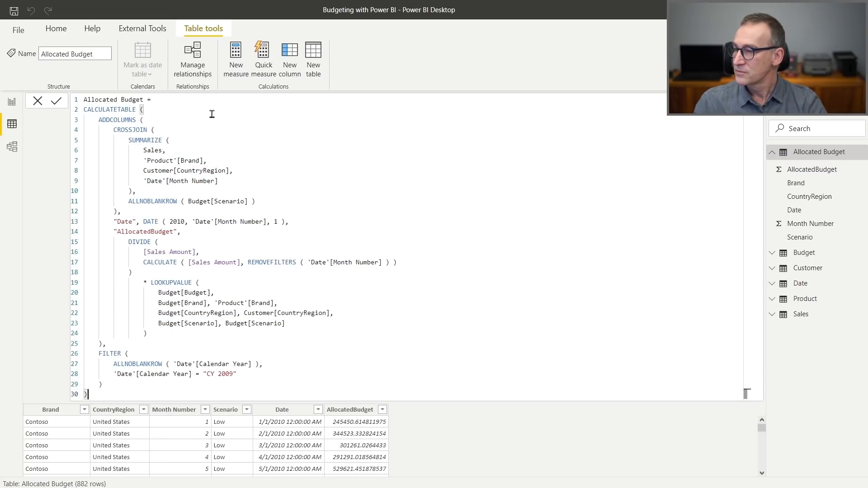
{"action": "key", "text": "ctrl+Home"}
{"action": "key", "text": "End"}
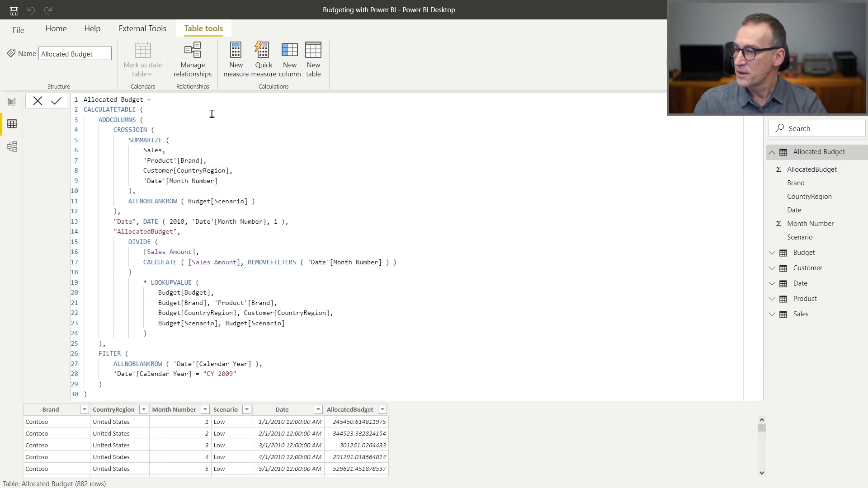
{"action": "key", "text": "Return"}
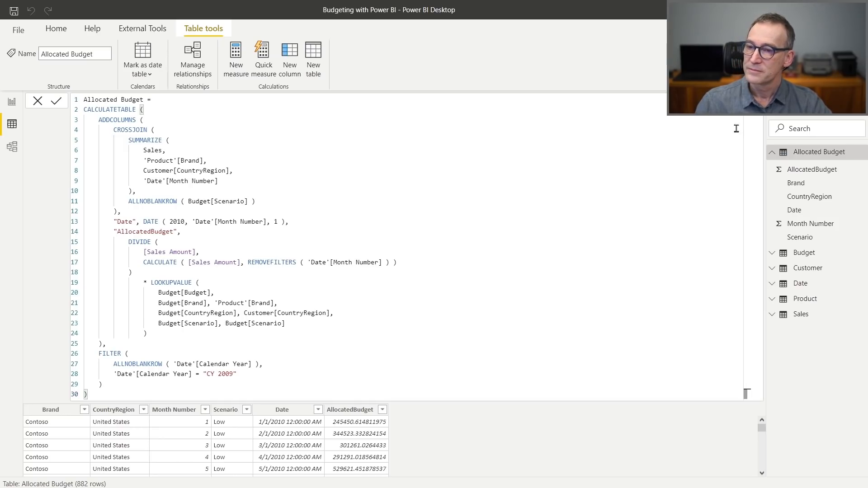
{"action": "left_click", "coordinate": [755, 100]}
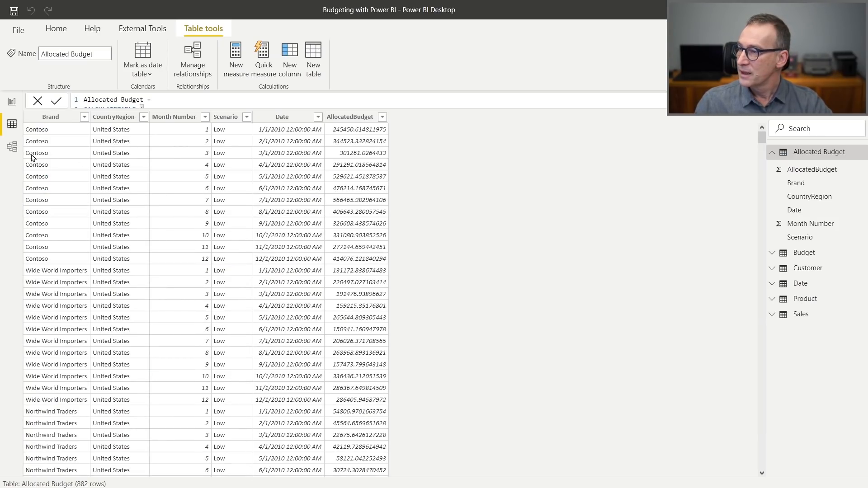
- Create a relationship from Allocated Budget[Date] to 'Date'[Date] and move the Allocated Budget table farther from Date in the diagram
{"action": "left_click", "coordinate": [12, 147]}
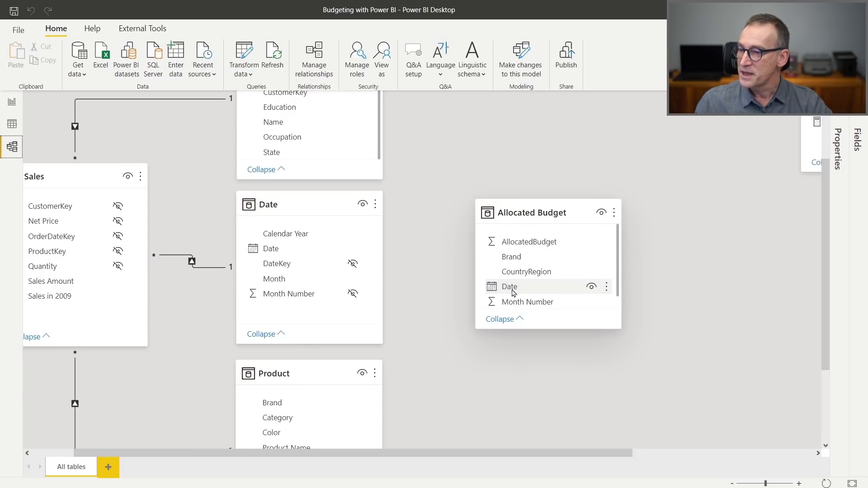
{"action": "left_click_drag", "start_coordinate": [514, 293], "coordinate": [312, 250]}
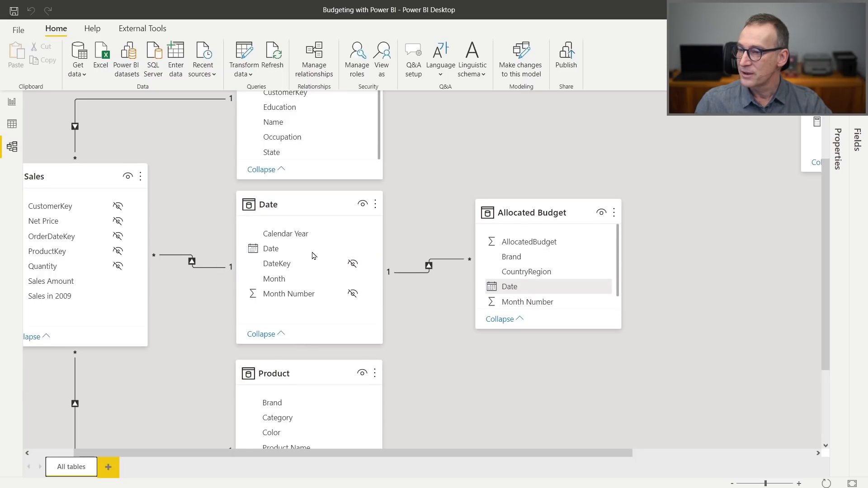
{"action": "left_click_drag", "start_coordinate": [528, 211], "coordinate": [587, 214]}
{"action": "left_click", "coordinate": [312, 213]}
{"action": "left_click", "coordinate": [594, 216]}
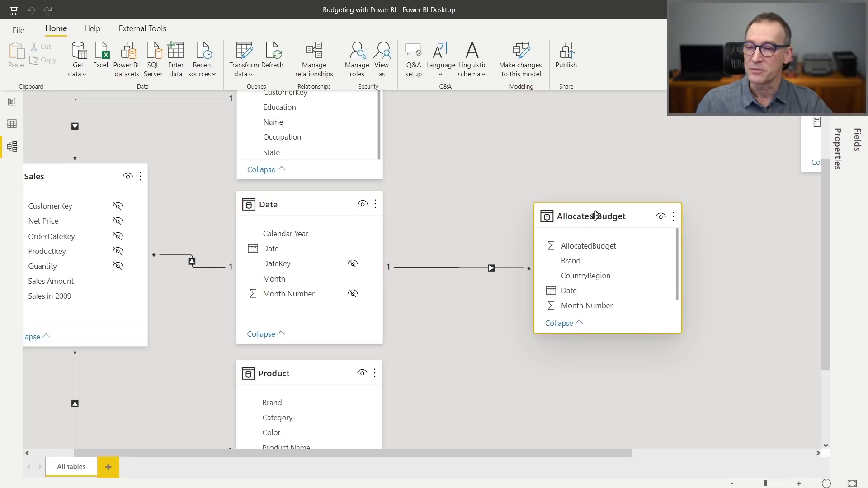
- Return to the report, collapse the formula editor and open the Budgeting page
{"action": "left_click", "coordinate": [12, 102]}
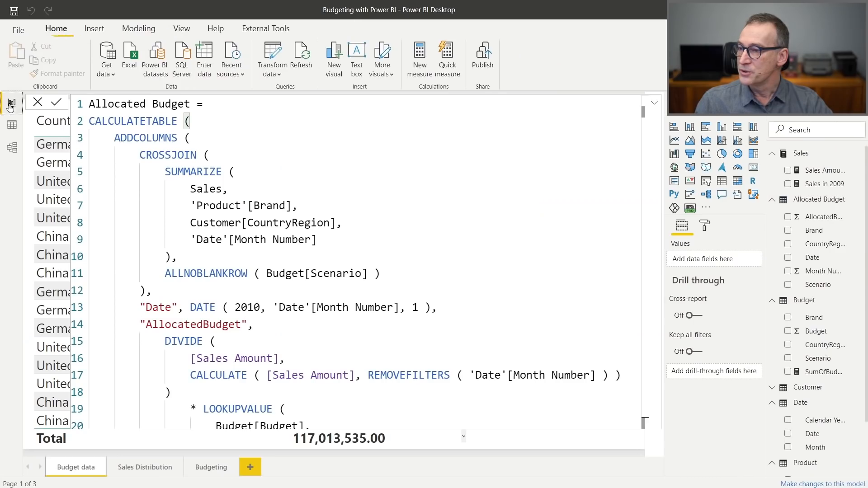
{"action": "left_click", "coordinate": [654, 103]}
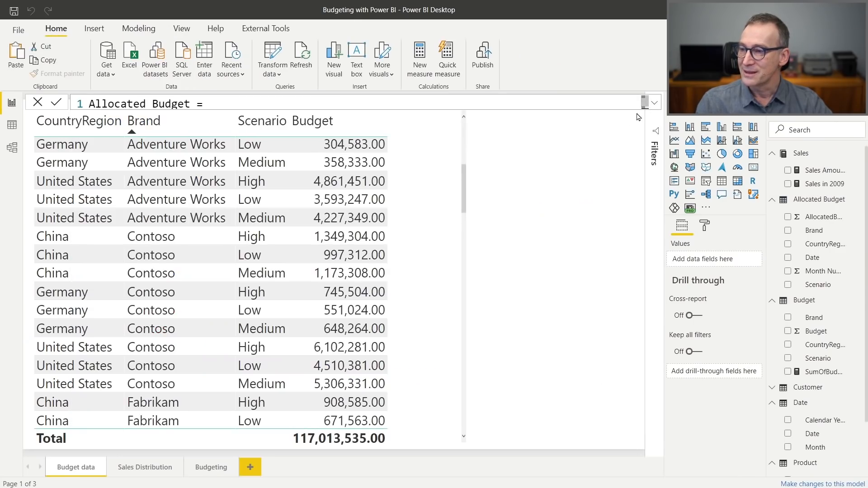
{"action": "left_click", "coordinate": [412, 208]}
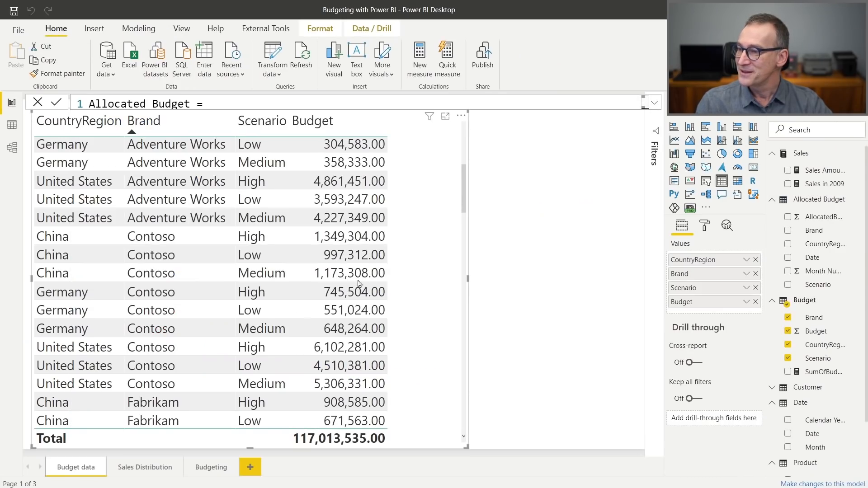
{"action": "left_click", "coordinate": [218, 467]}
- Resize and reposition the monthly matrix and the Scenario slicer so they sit clear of the formula bar and each other
{"action": "left_click", "coordinate": [375, 228]}
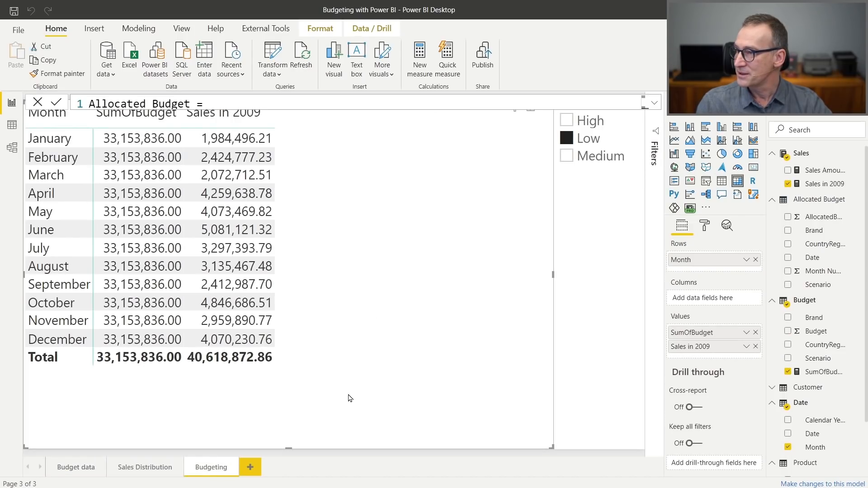
{"action": "left_click_drag", "start_coordinate": [290, 446], "coordinate": [316, 394]}
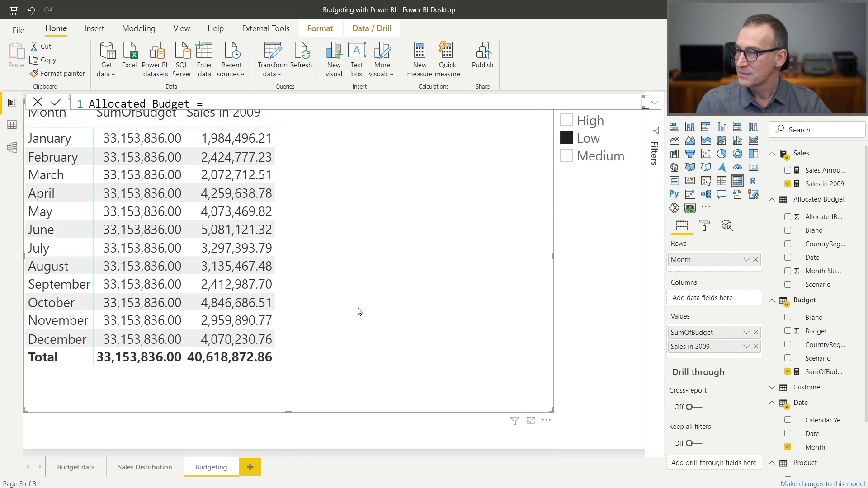
{"action": "left_click", "coordinate": [602, 186]}
{"action": "left_click_drag", "start_coordinate": [597, 172], "coordinate": [577, 195]}
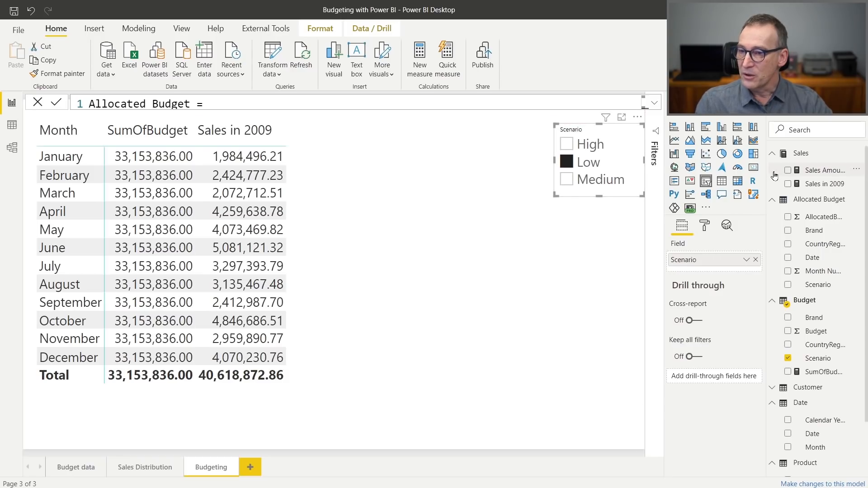
{"action": "left_click", "coordinate": [533, 205]}
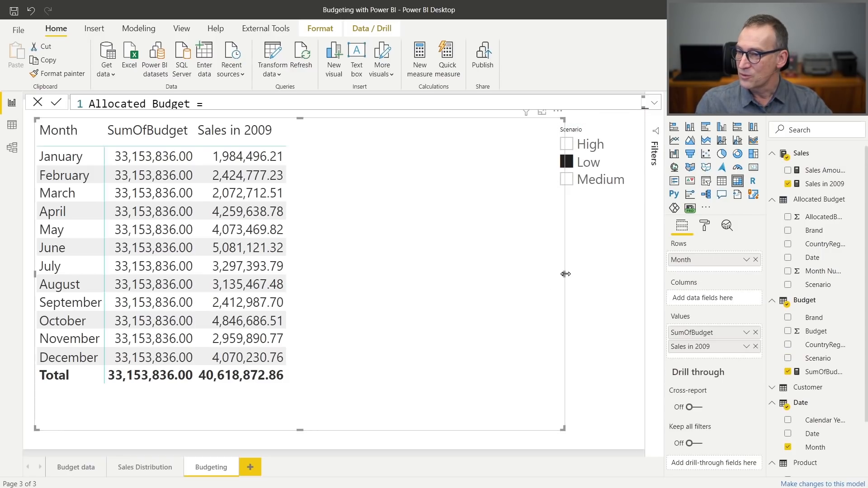
{"action": "left_click_drag", "start_coordinate": [566, 273], "coordinate": [542, 274]}
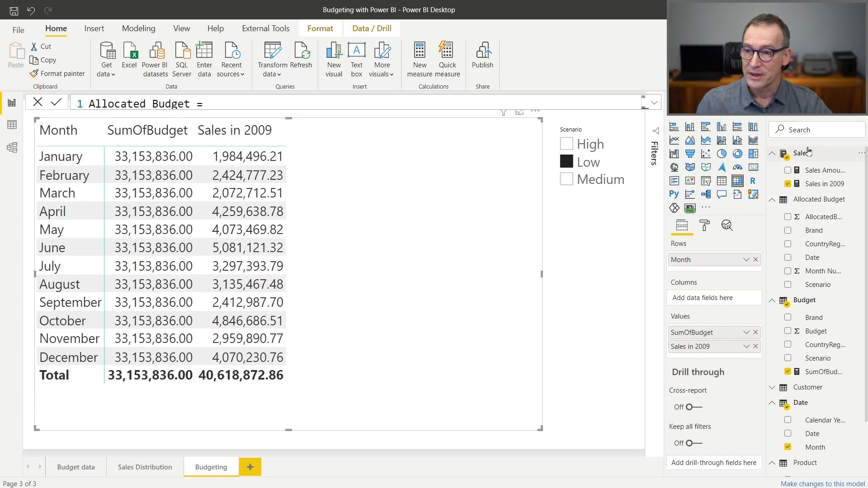
- Replace the slicer's Budget Scenario field with Scenario from Allocated Budget and filter the page to Low
{"action": "left_click", "coordinate": [812, 202]}
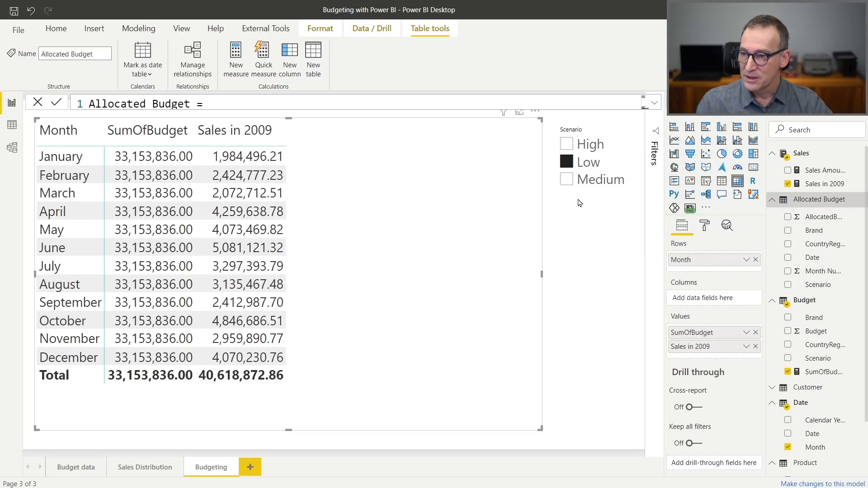
{"action": "left_click", "coordinate": [576, 147]}
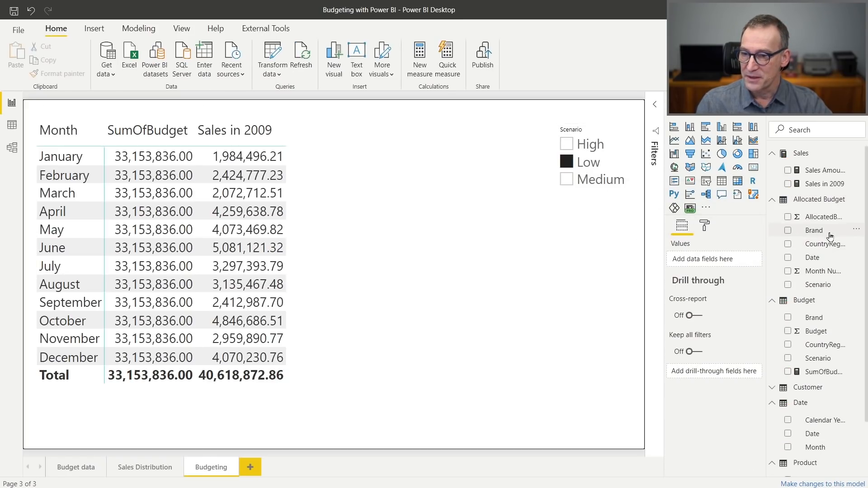
{"action": "left_click_drag", "start_coordinate": [820, 287], "coordinate": [606, 195]}
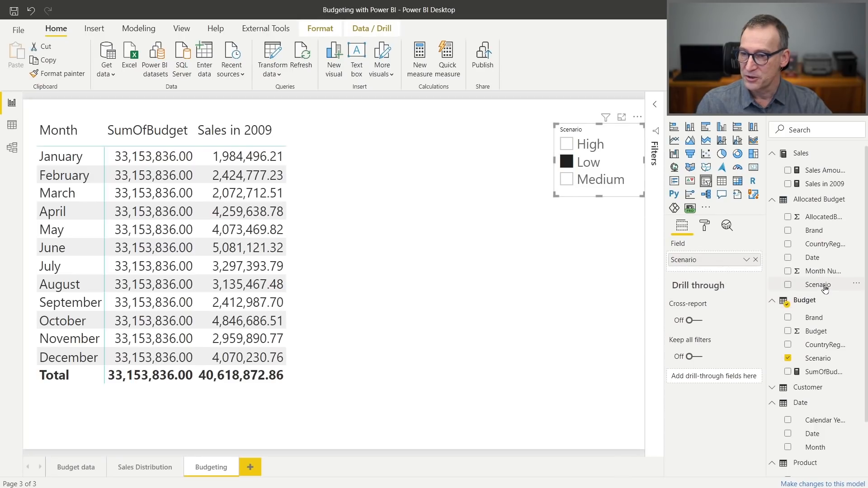
{"action": "left_click_drag", "start_coordinate": [825, 289], "coordinate": [751, 268]}
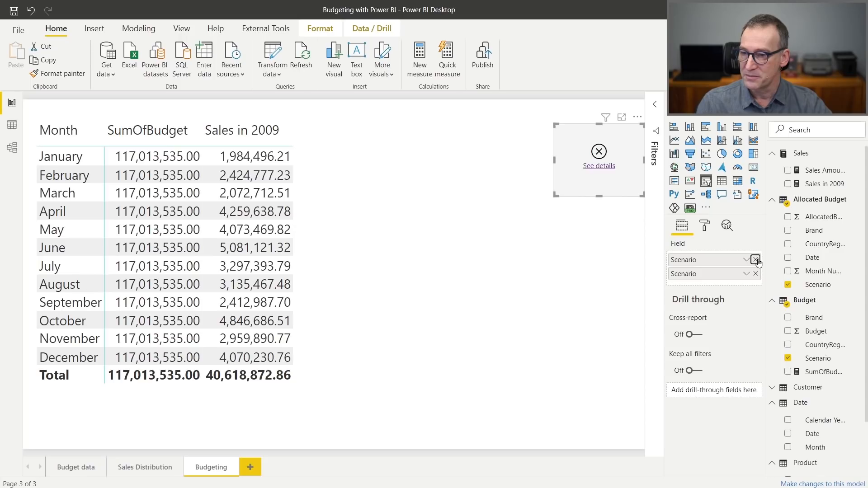
{"action": "left_click", "coordinate": [755, 260]}
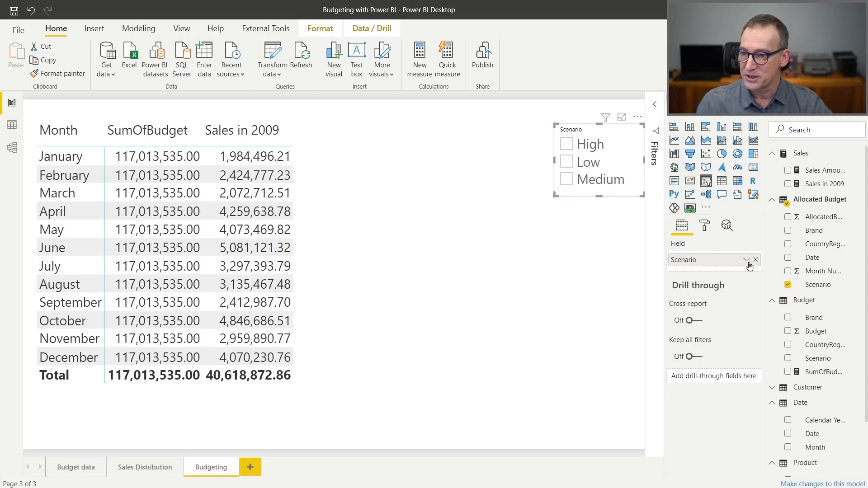
{"action": "left_click", "coordinate": [586, 169]}
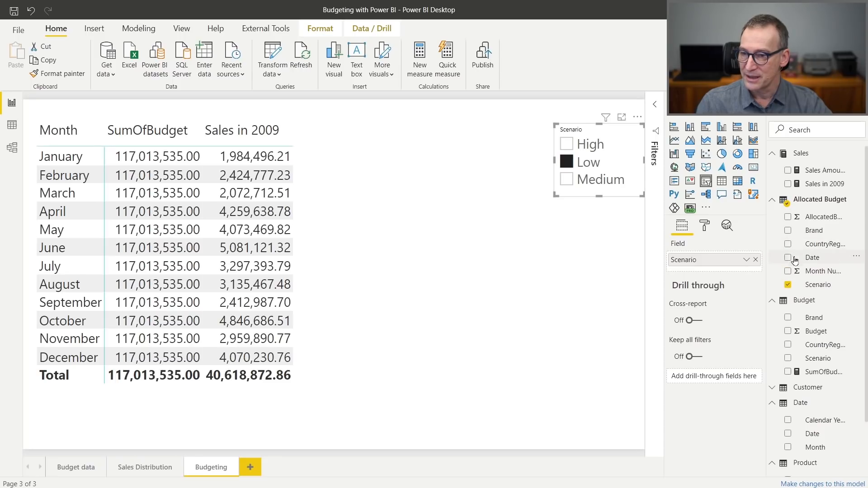
- Add AllocatedBudget to the monthly matrix in place of SumOfBudget and compare its values under the High, Medium and Low scenarios
{"action": "left_click_drag", "start_coordinate": [810, 221], "coordinate": [333, 212]}
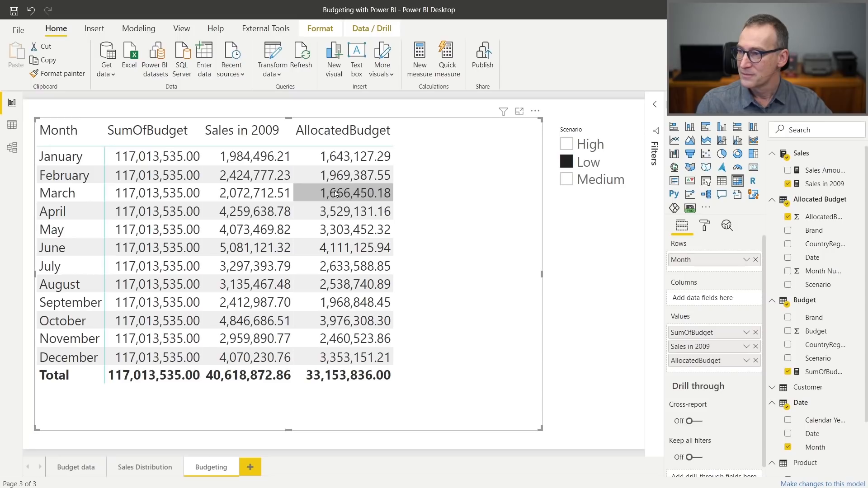
{"action": "left_click", "coordinate": [757, 333]}
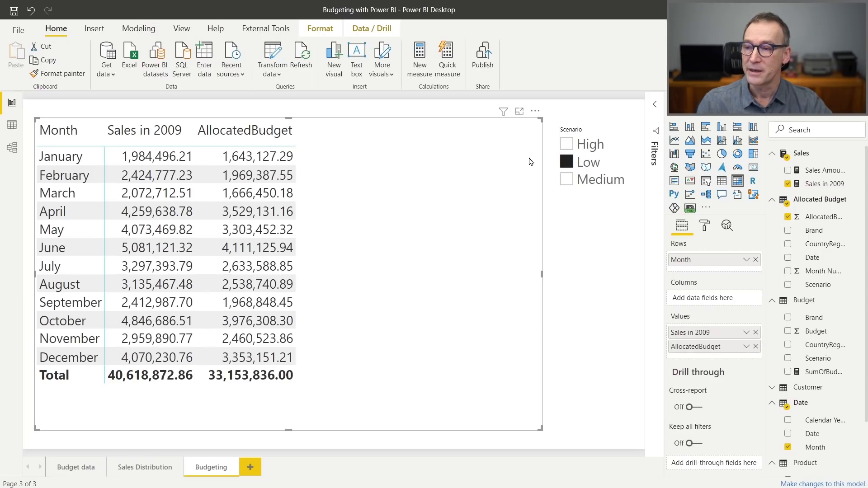
{"action": "left_click", "coordinate": [567, 144]}
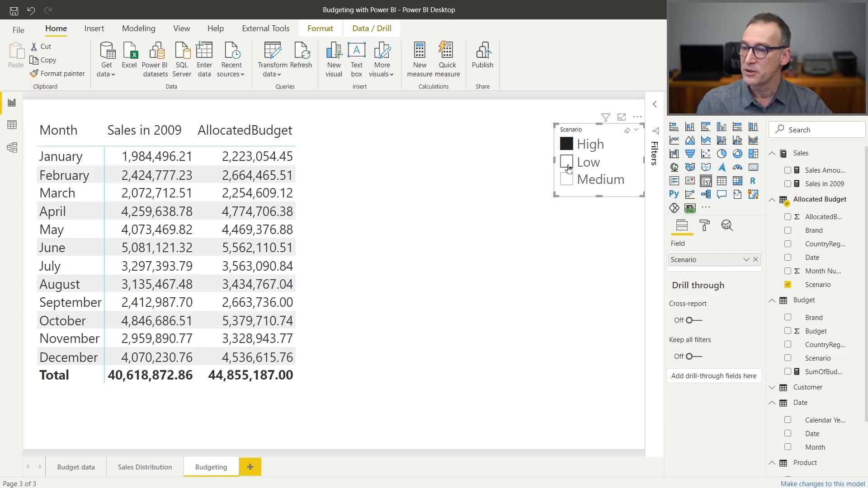
{"action": "left_click", "coordinate": [567, 163]}
{"action": "left_click", "coordinate": [567, 181]}
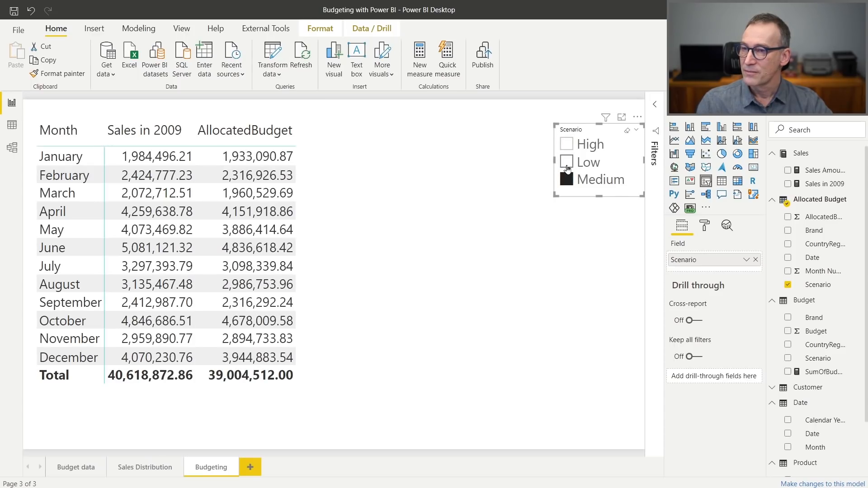
{"action": "left_click", "coordinate": [567, 163]}
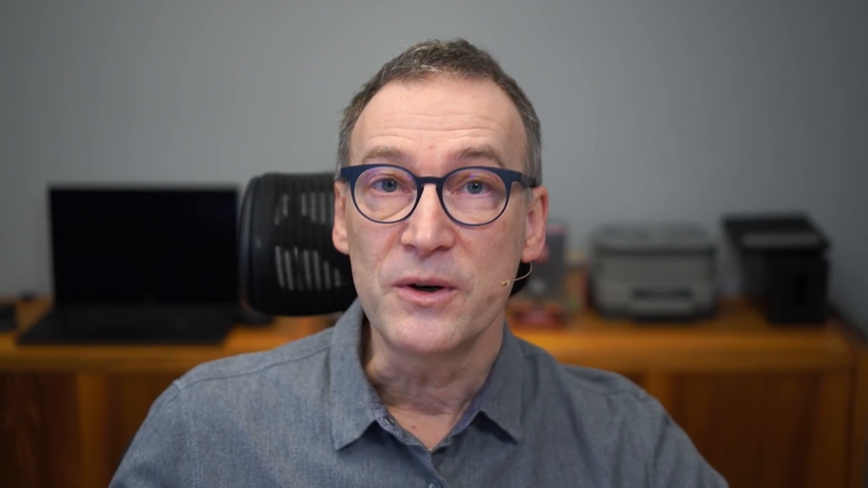
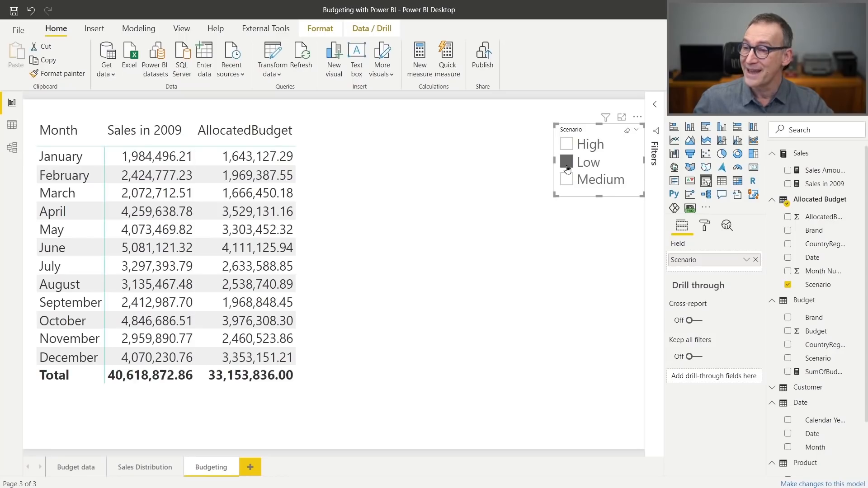
- Examine in the model diagram how Customer, Date and Product relate to Allocated Budget, including its CountryRegion column
{"action": "left_click", "coordinate": [12, 149]}
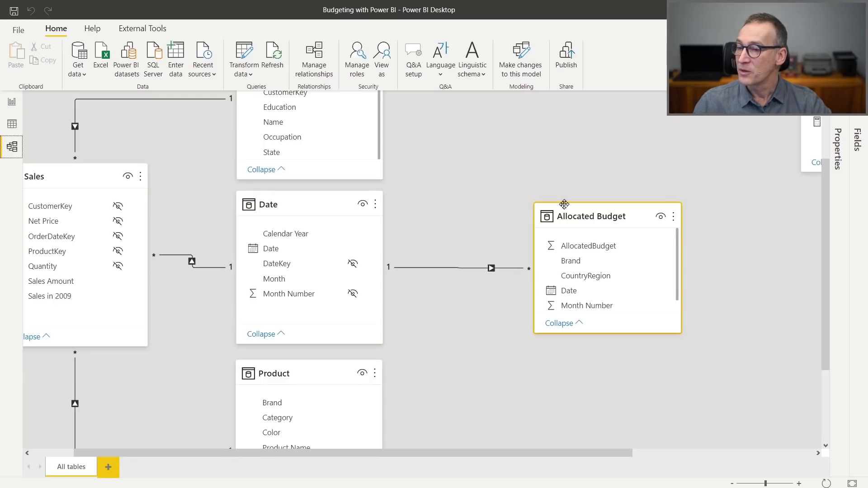
{"action": "left_click", "coordinate": [275, 200]}
{"action": "scroll", "coordinate": [358, 174], "scroll_direction": "up", "scroll_amount": 2}
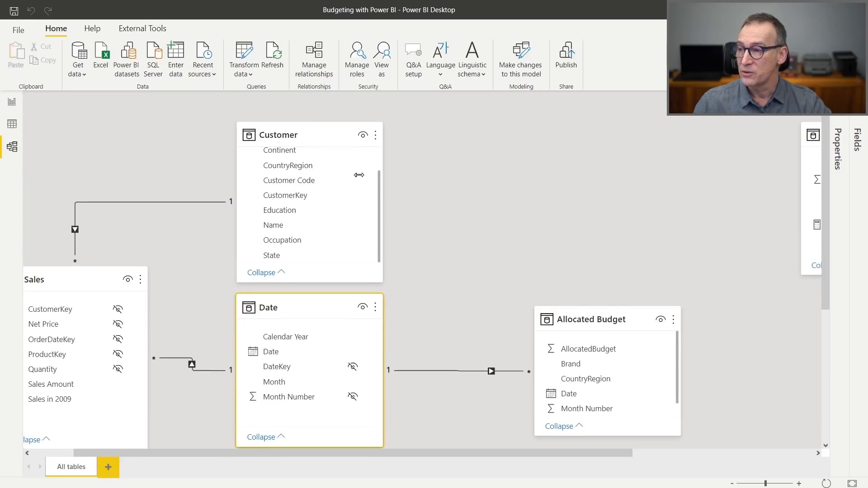
{"action": "left_click", "coordinate": [302, 136]}
{"action": "scroll", "coordinate": [419, 281], "scroll_direction": "down", "scroll_amount": 4}
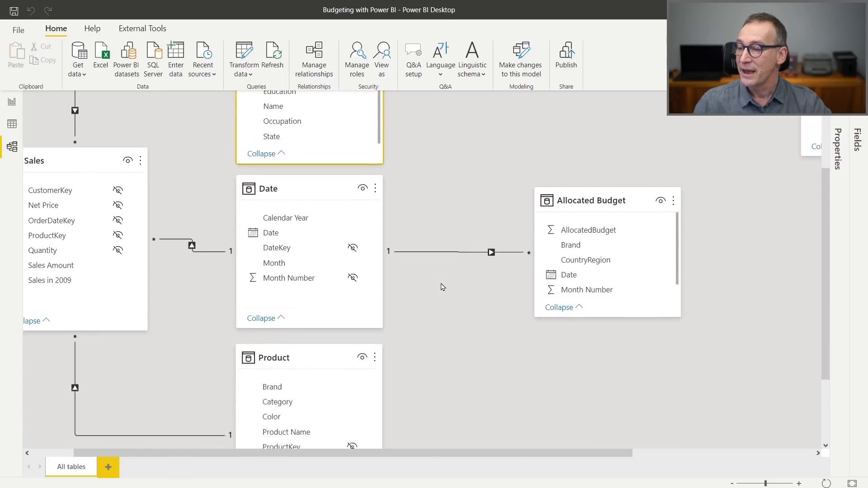
{"action": "left_click", "coordinate": [317, 252]}
{"action": "scroll", "coordinate": [443, 251], "scroll_direction": "up", "scroll_amount": 4}
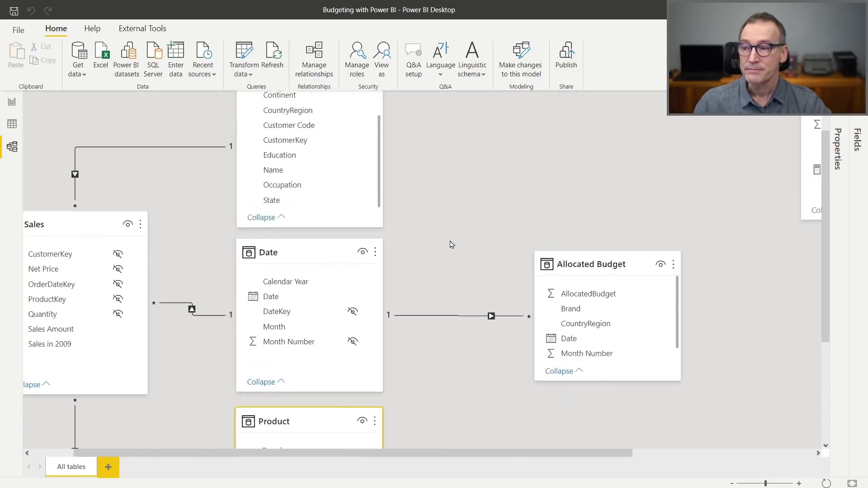
{"action": "left_click", "coordinate": [318, 151]}
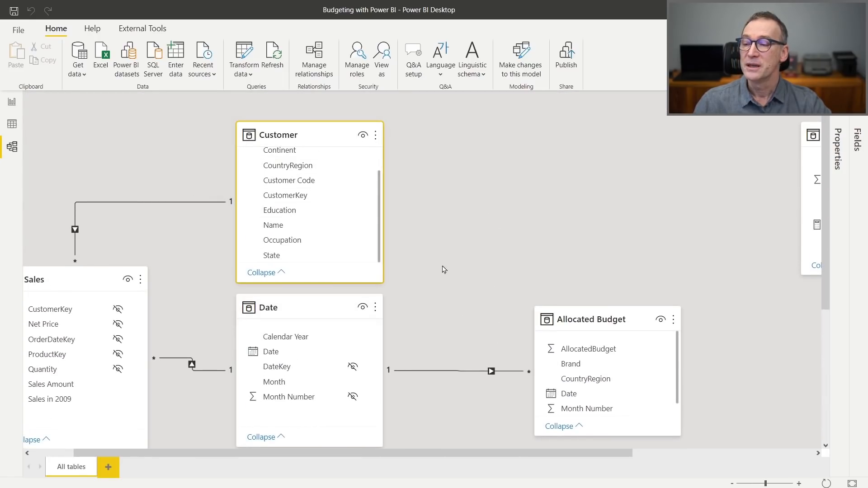
{"action": "left_click", "coordinate": [589, 317]}
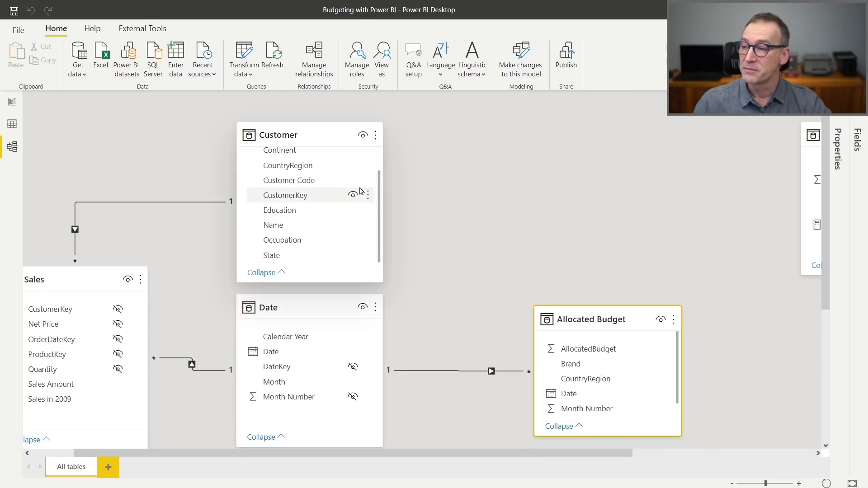
{"action": "left_click", "coordinate": [350, 135]}
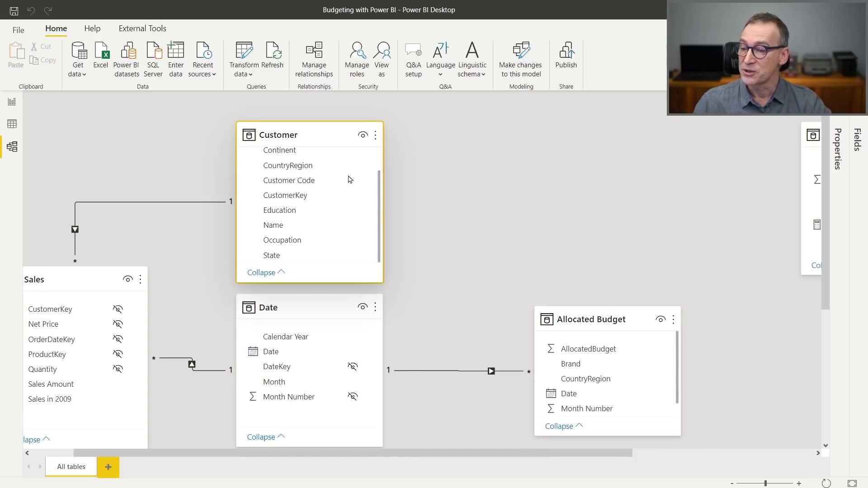
{"action": "left_click", "coordinate": [584, 380]}
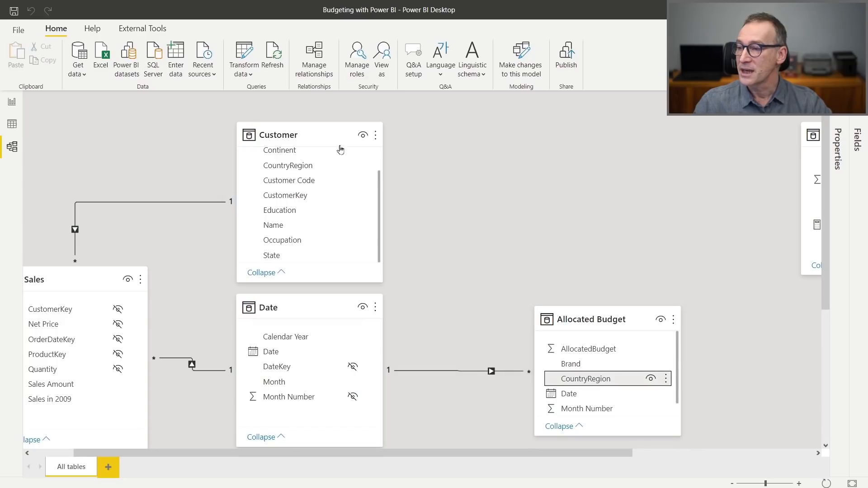
{"action": "left_click", "coordinate": [310, 128]}
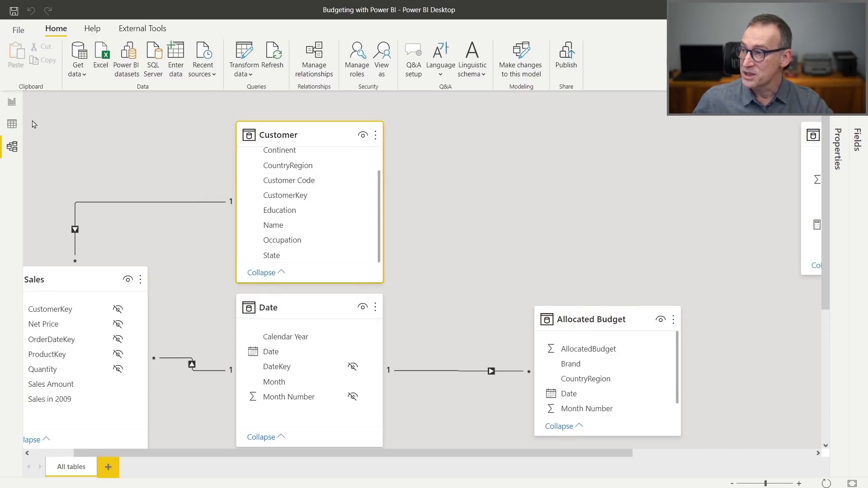
- Start a new calculated table named CountryRegion in the data view, with the formula text enlarged
{"action": "left_click", "coordinate": [12, 124]}
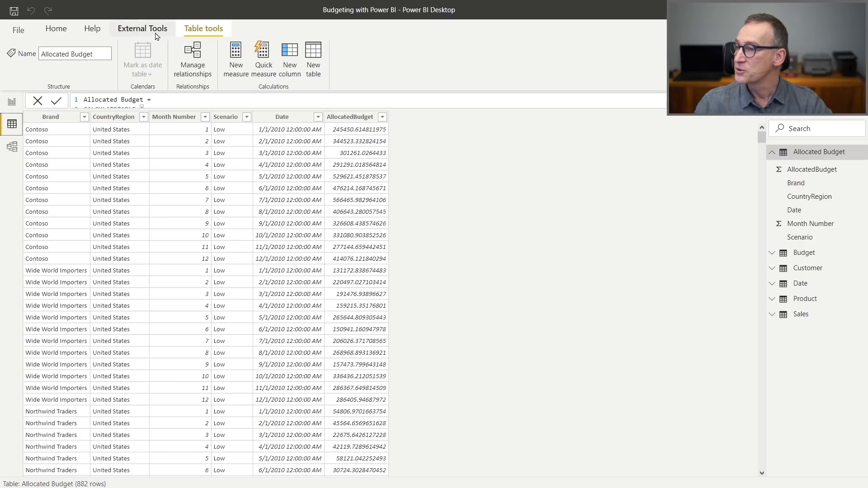
{"action": "left_click", "coordinate": [313, 58]}
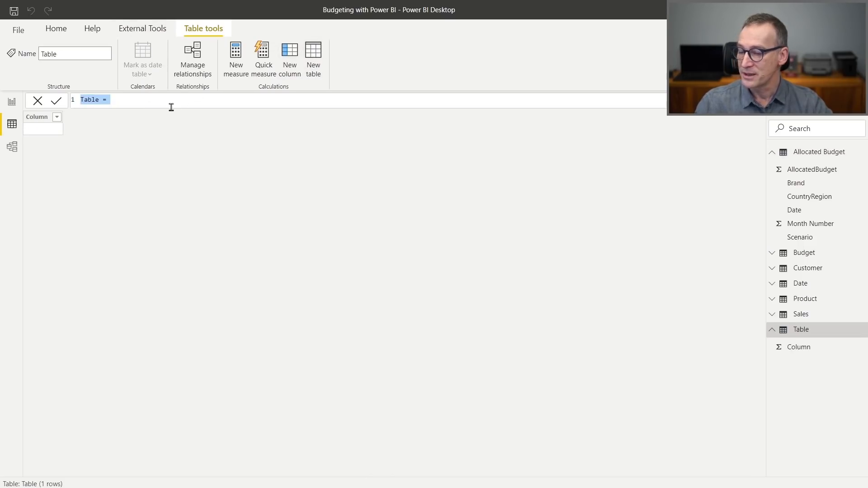
{"action": "scroll", "coordinate": [247, 103], "scroll_direction": "up", "scroll_amount": 4}
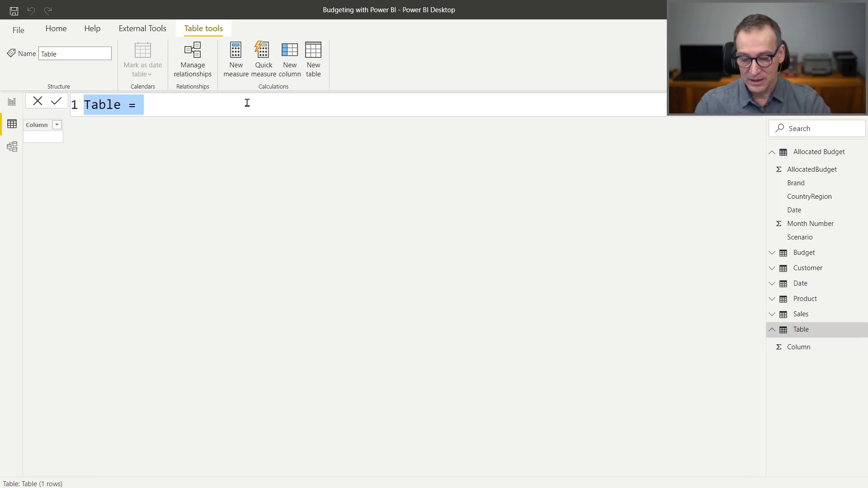
{"action": "type", "text": "CountryRe"}
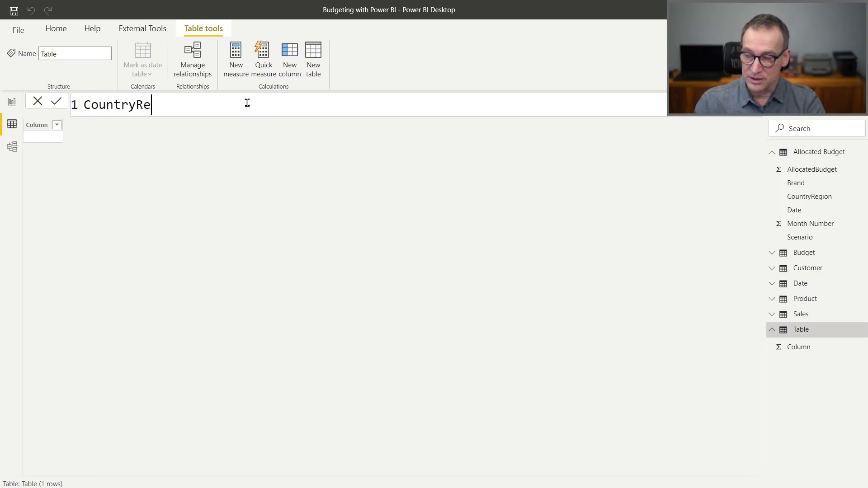
{"action": "type", "text": "gion ="}
{"action": "key", "text": "shift+Return"}
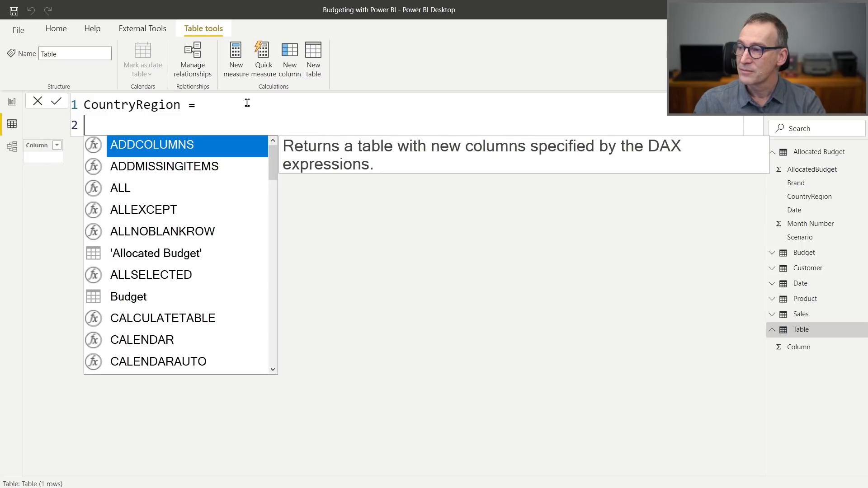
{"action": "type", "text": "DIS"}
{"action": "key", "text": "BackSpace"}
{"action": "key", "text": "BackSpace"}
{"action": "key", "text": "BackSpace"}
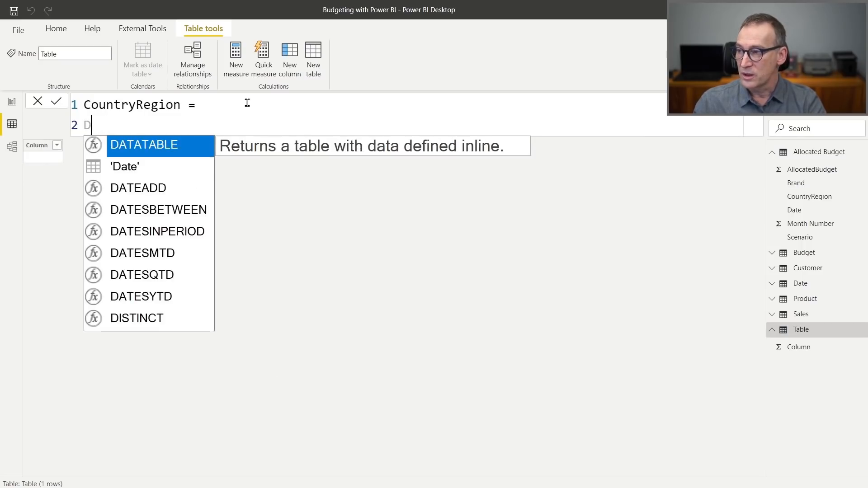
- Define the CountryRegion table as ALLNOBLANKROW( Customer[CountryRegion] ) and commit the formula
{"action": "type", "text": "ALL"}
{"action": "key", "text": "Down"}
{"action": "key", "text": "Down"}
{"action": "key", "text": "Tab"}
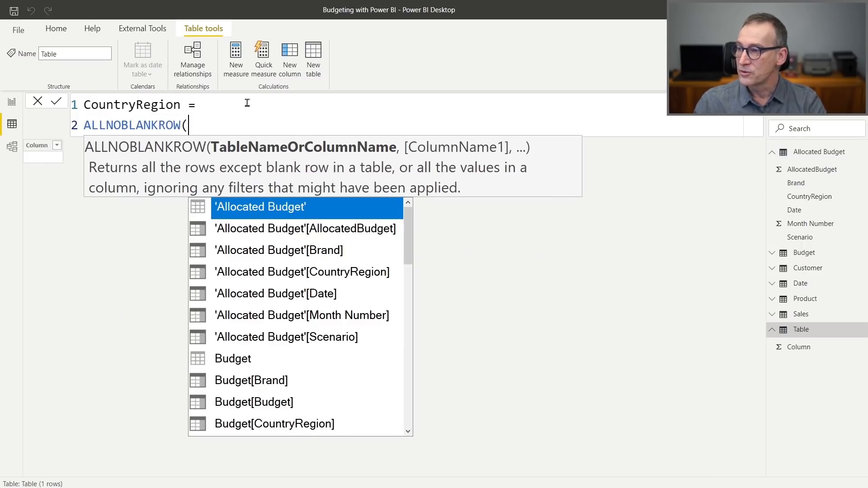
{"action": "type", "text": "Cus"}
{"action": "key", "text": "Down"}
{"action": "key", "text": "Down"}
{"action": "key", "text": "Down"}
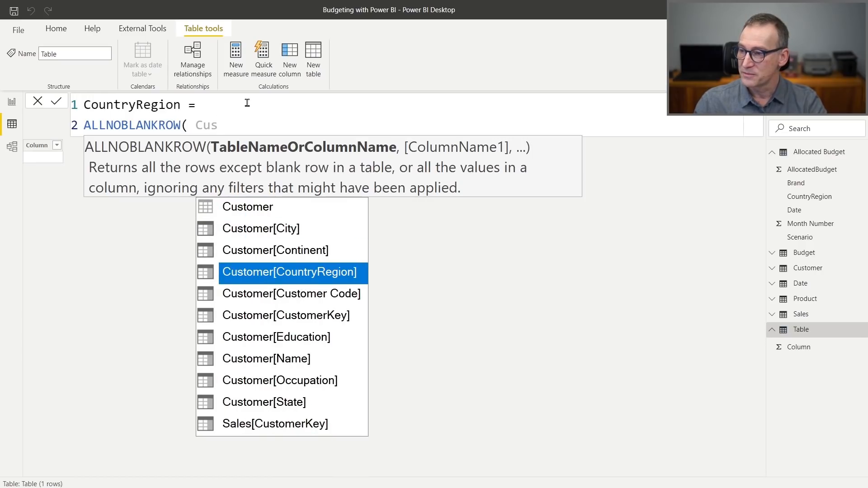
{"action": "key", "text": "Tab"}
{"action": "type", "text": ")"}
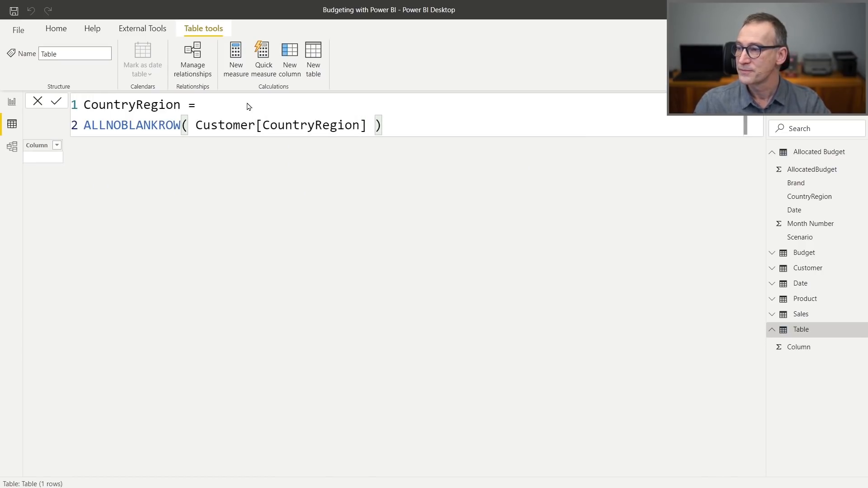
{"action": "key", "text": "Return"}
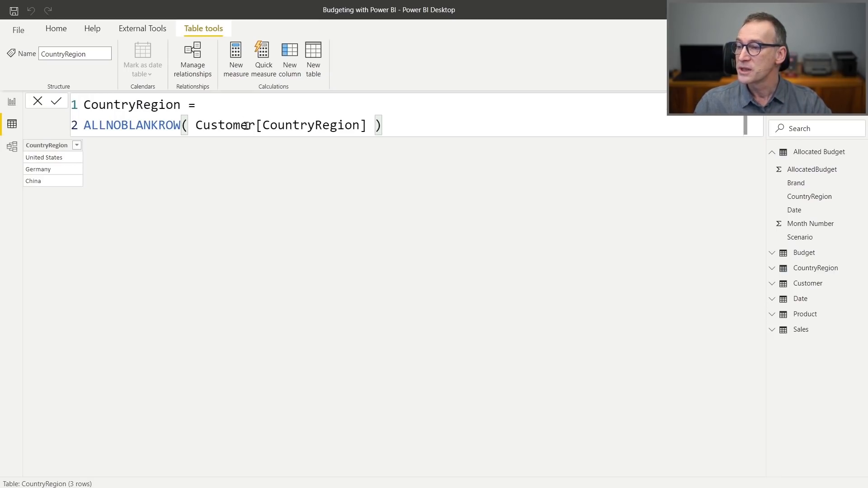
- Wrap the CountryRegion table's ALLNOBLANKROW expression in a UNION call as its indented first argument
{"action": "left_click", "coordinate": [256, 108]}
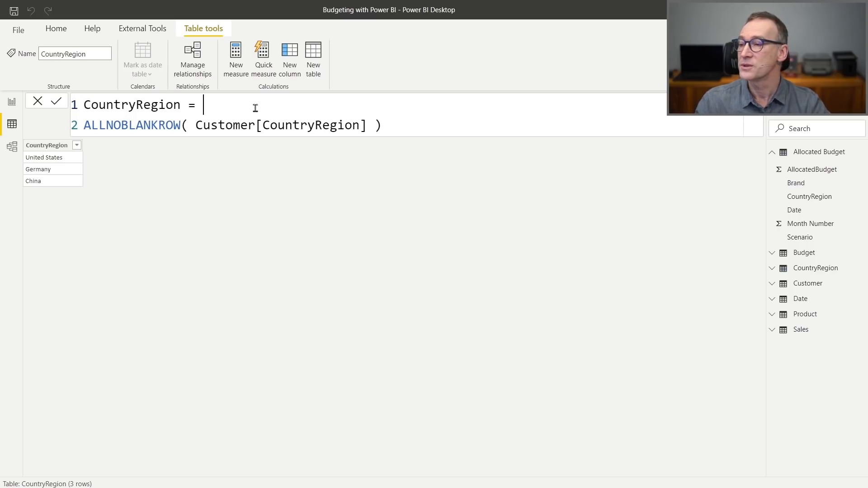
{"action": "key", "text": "Return"}
{"action": "type", "text": "UNION ("}
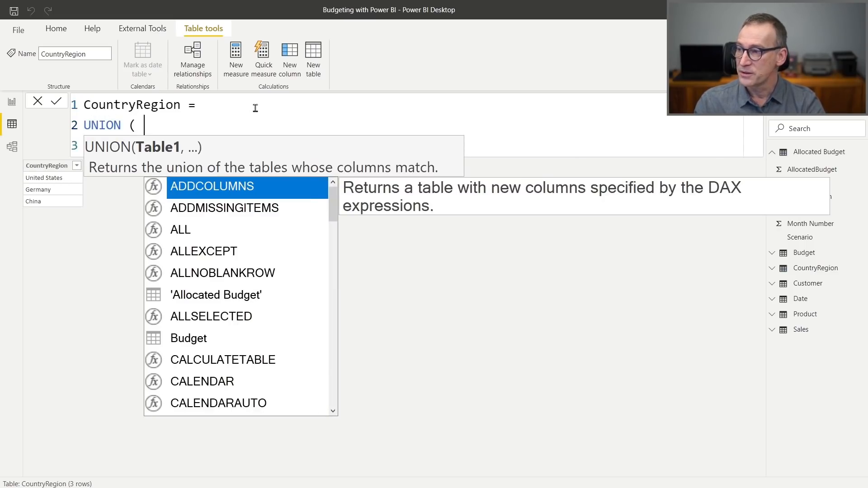
{"action": "key", "text": "BackSpace"}
{"action": "key", "text": "Down"}
{"action": "key", "text": "Home"}
{"action": "key", "text": "Tab"}
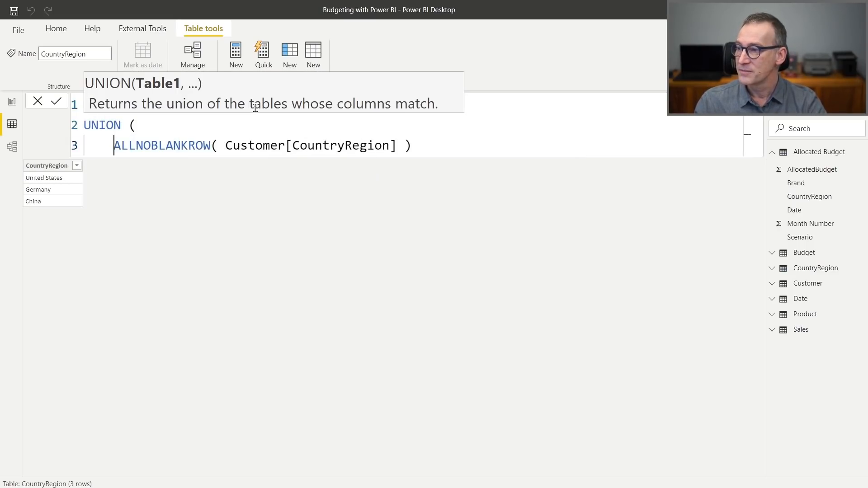
{"action": "key", "text": "End"}
{"action": "type", "text": ","}
{"action": "key", "text": "Return"}
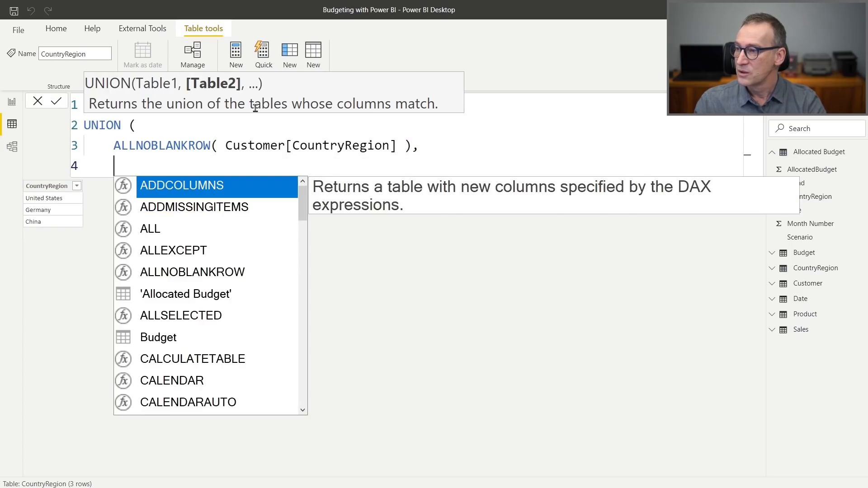
- Add ALLNOBLANKROW( Budget[CountryRegion] ) as the second UNION argument and close the UNION call
{"action": "type", "text": "ALLNO"}
{"action": "key", "text": "Tab"}
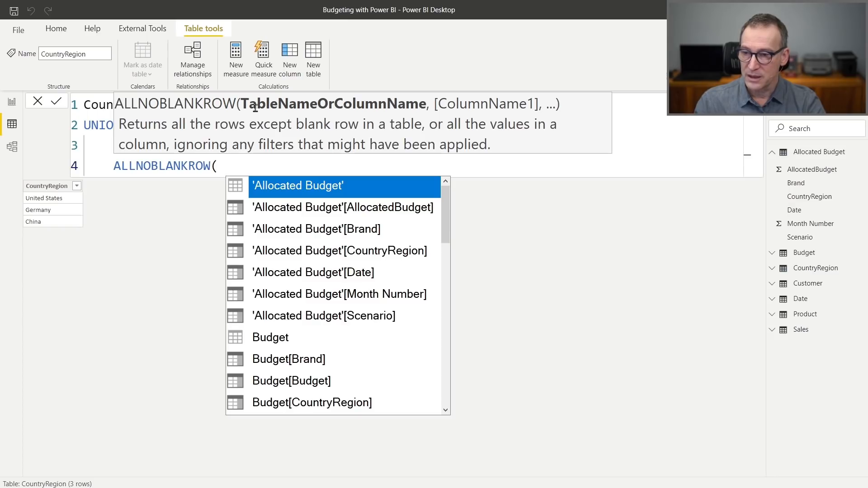
{"action": "type", "text": "All"}
{"action": "key", "text": "BackSpace"}
{"action": "key", "text": "BackSpace"}
{"action": "key", "text": "BackSpace"}
{"action": "type", "text": "Bu"}
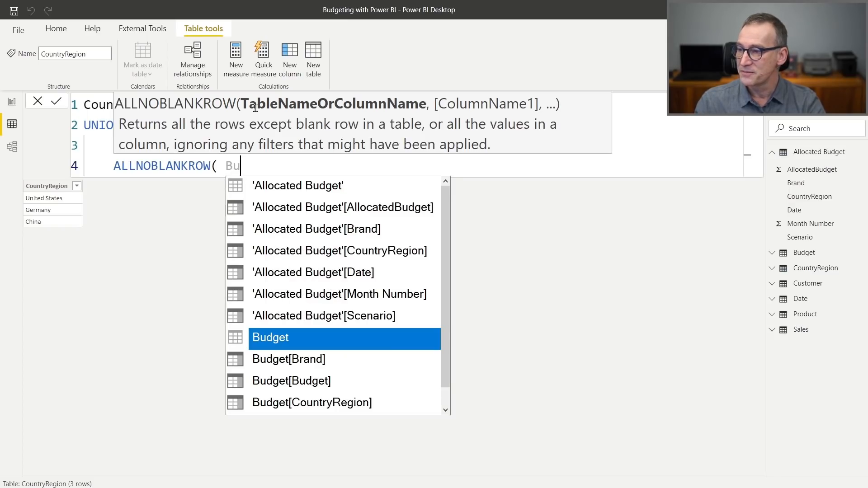
{"action": "key", "text": "Down"}
{"action": "key", "text": "Down"}
{"action": "key", "text": "Down"}
{"action": "key", "text": "Tab"}
{"action": "type", "text": ")"}
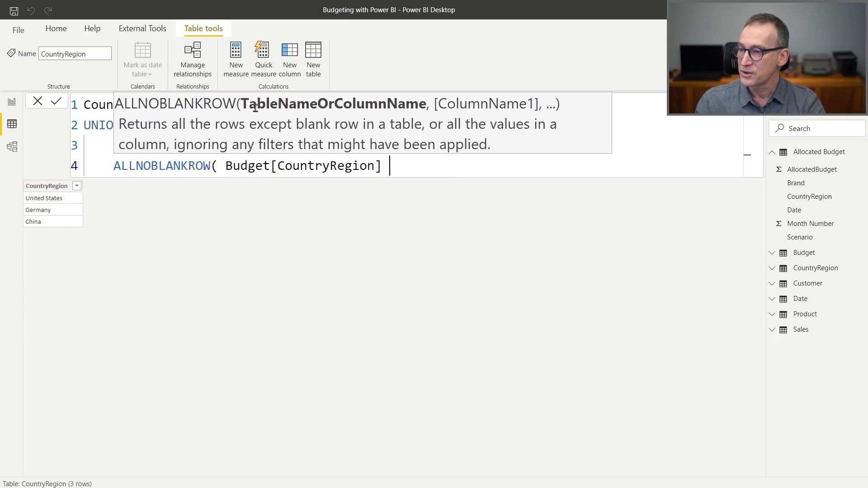
{"action": "key", "text": "Return"}
{"action": "type", "text": ")"}
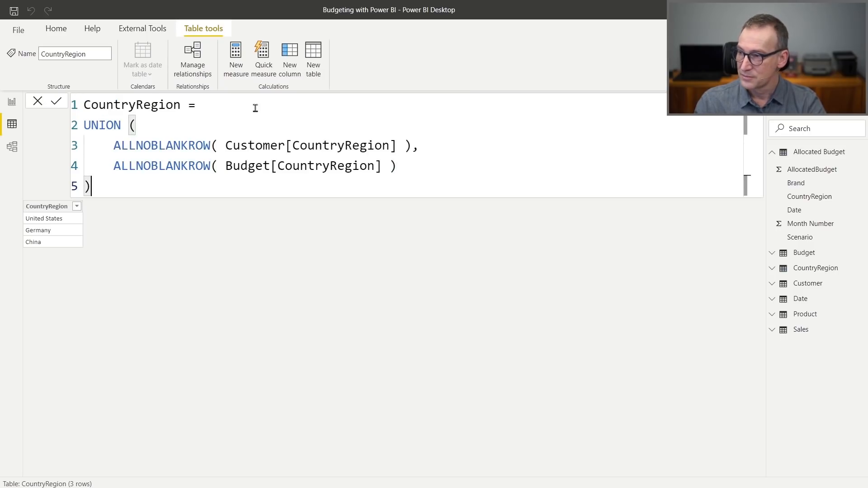
- Insert a space before the opening parenthesis of both ALLNOBLANKROW calls and commit the formula
{"action": "key", "text": "Up"}
{"action": "key", "text": "ctrl+Right"}
{"action": "key", "text": "Up"}
{"action": "key", "text": "Left"}
{"action": "key", "text": "Down"}
{"action": "key", "text": "Down"}
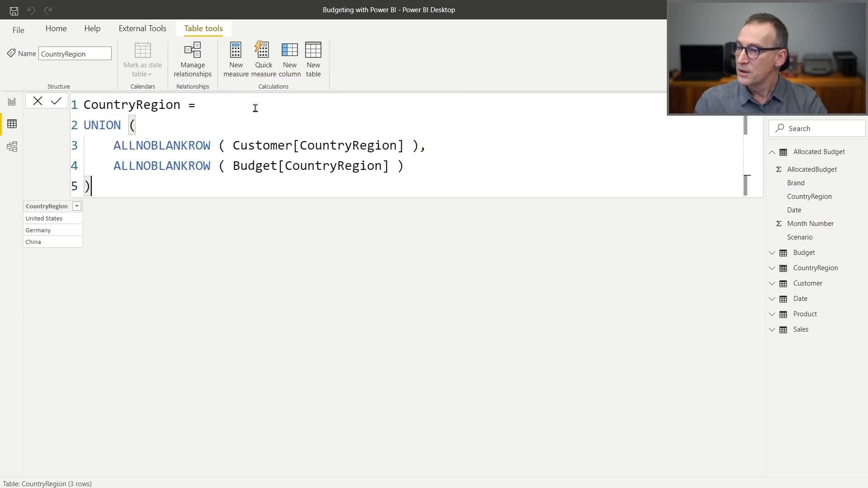
{"action": "key", "text": "Return"}
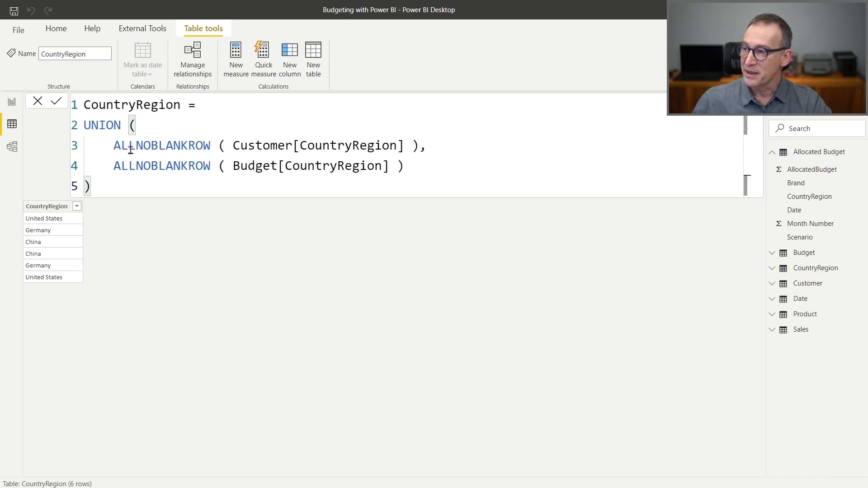
- Insert DISTINCT ( on its own line above UNION in the CountryRegion table formula
{"action": "left_click", "coordinate": [223, 104]}
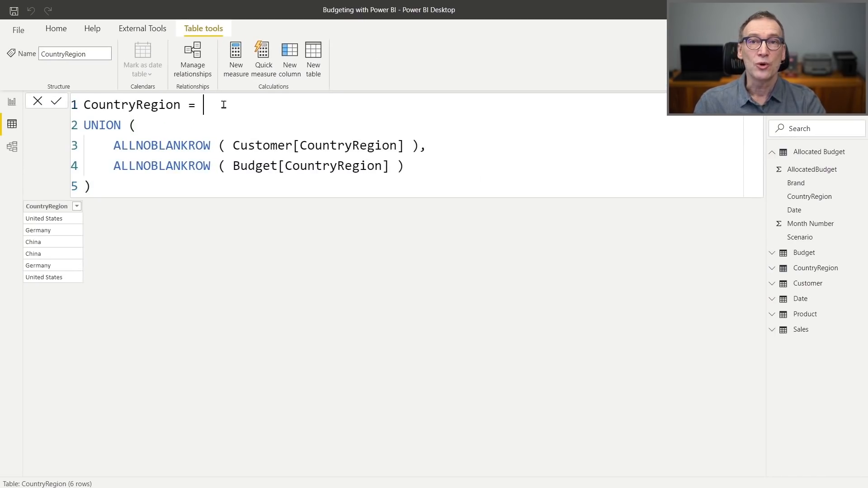
{"action": "key", "text": "shift+Return"}
{"action": "type", "text": "DISTI"}
{"action": "type", "text": "NCT"}
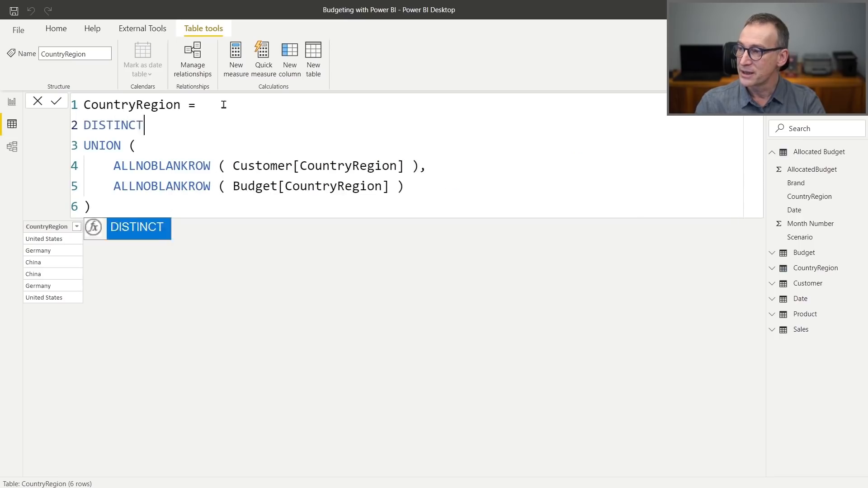
{"action": "type", "text": " ("}
- Indent the whole UNION block inside DISTINCT, add the closing parenthesis and commit the CountryRegion formula
{"action": "key", "text": "Escape"}
{"action": "key", "text": "Right"}
{"action": "key", "text": "shift+ctrl+End"}
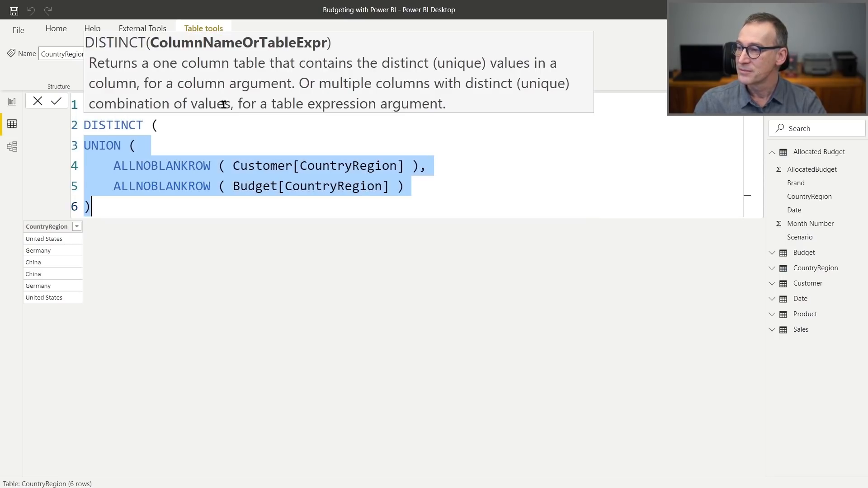
{"action": "key", "text": "Tab"}
{"action": "key", "text": "Return"}
{"action": "key", "text": "shift+Home"}
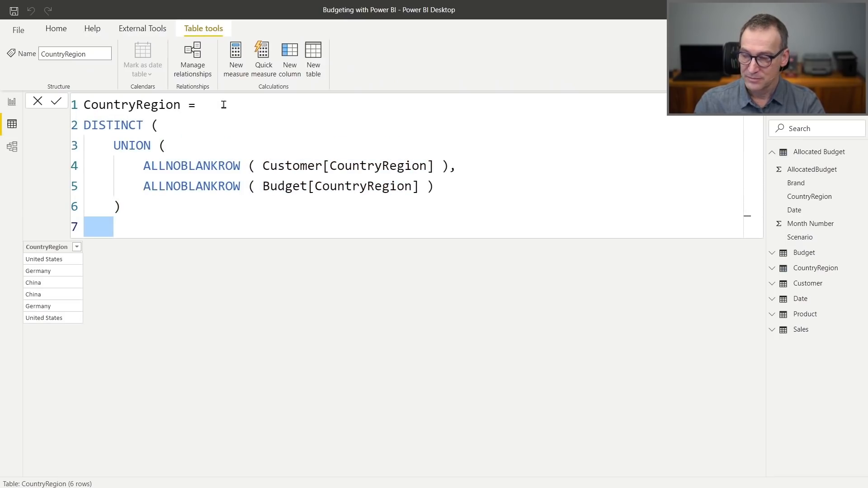
{"action": "type", "text": ")"}
{"action": "key", "text": "Return"}
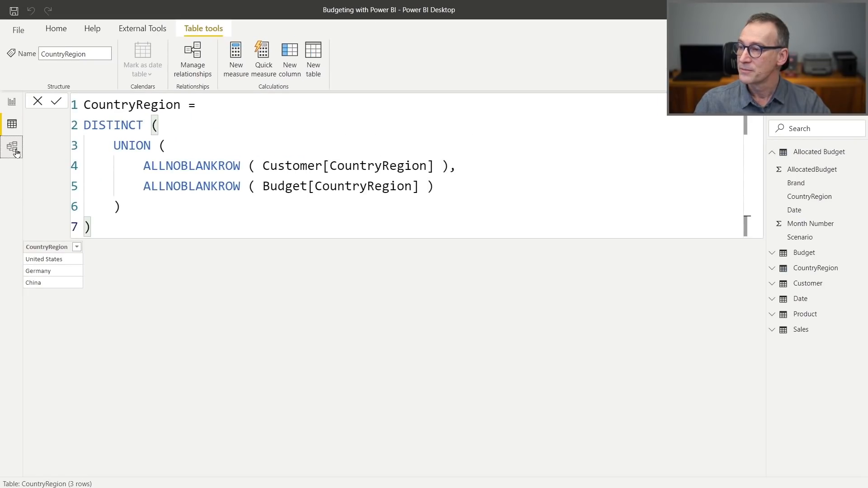
- Place the CountryRegion table in the model diagram beside Customer, in the space above Allocated Budget
{"action": "left_click", "coordinate": [16, 153]}
{"action": "scroll", "coordinate": [710, 241], "scroll_direction": "down", "scroll_amount": 3}
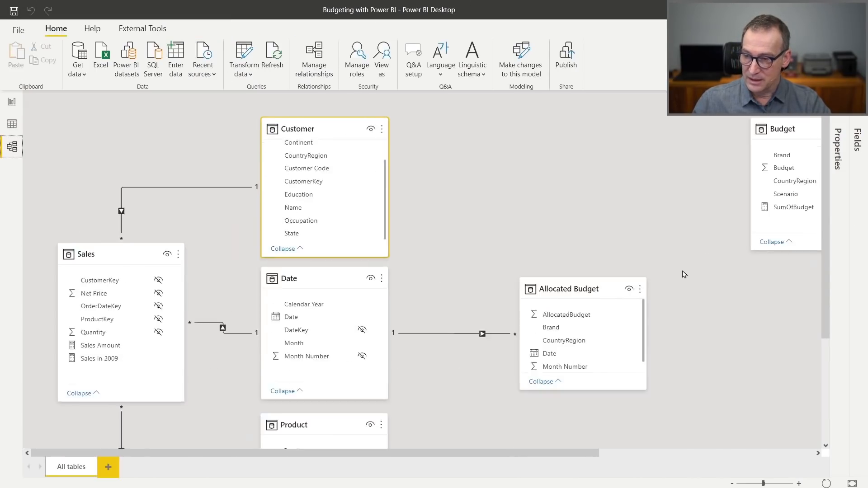
{"action": "left_click_drag", "start_coordinate": [671, 115], "coordinate": [332, 117]}
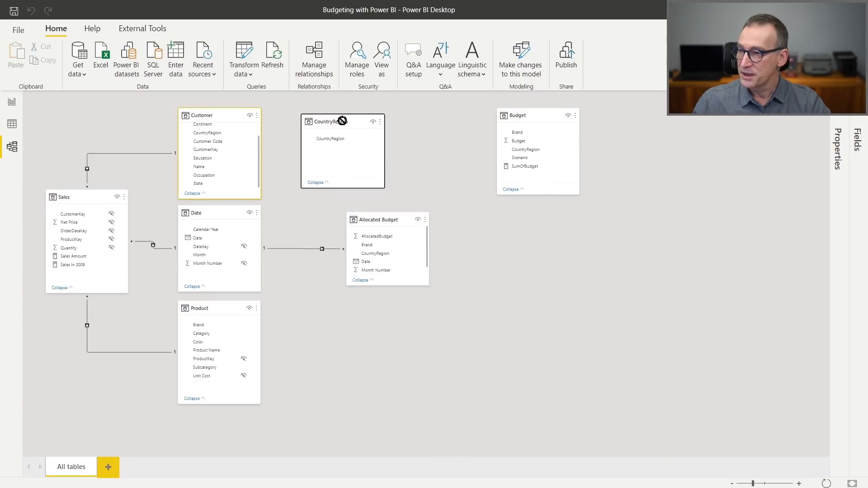
{"action": "scroll", "coordinate": [385, 152], "scroll_direction": "up", "scroll_amount": 3}
{"action": "scroll", "coordinate": [438, 157], "scroll_direction": "up", "scroll_amount": 4}
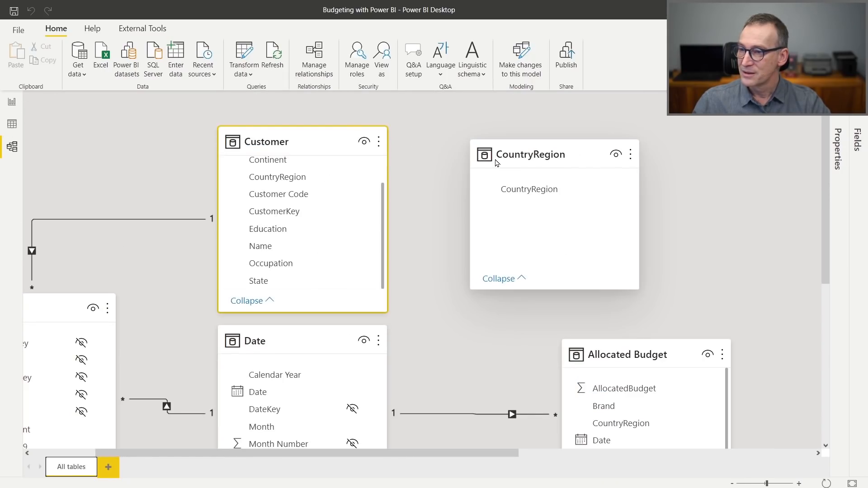
{"action": "left_click_drag", "start_coordinate": [530, 161], "coordinate": [548, 153]}
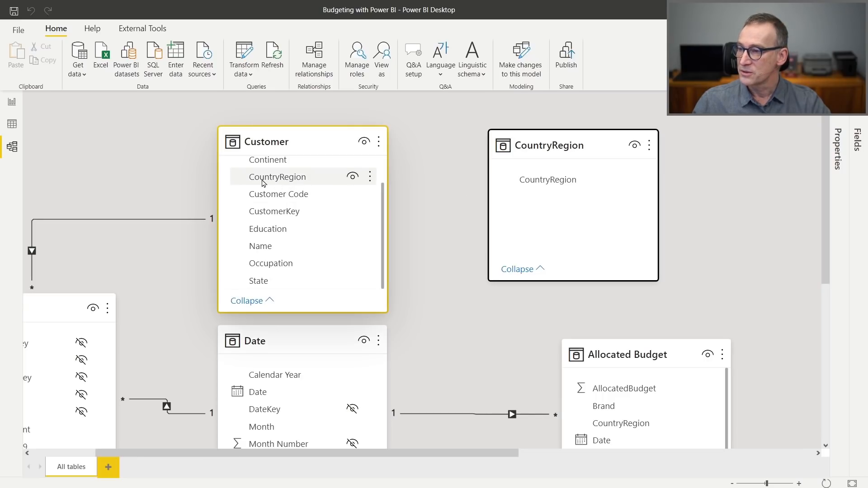
- Relate Customer and Allocated Budget to the CountryRegion table through their CountryRegion columns, and move the CountryRegion table further from Customer
{"action": "left_click_drag", "start_coordinate": [263, 181], "coordinate": [534, 188]}
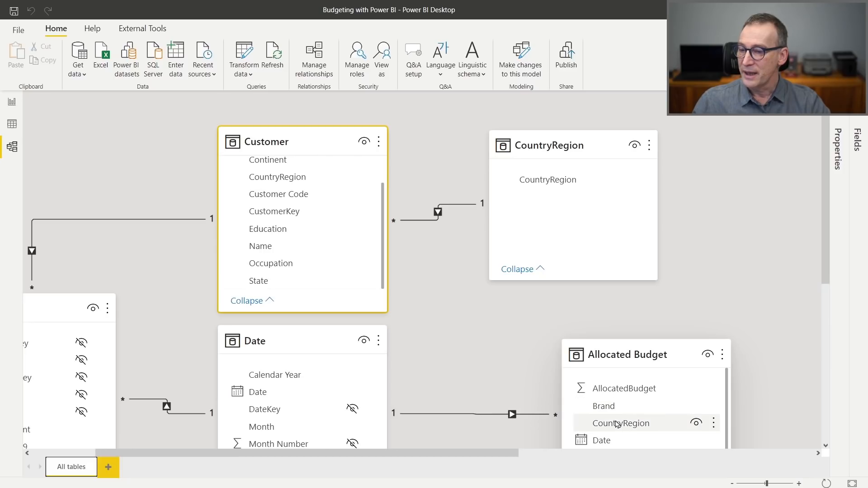
{"action": "left_click_drag", "start_coordinate": [616, 422], "coordinate": [568, 199]}
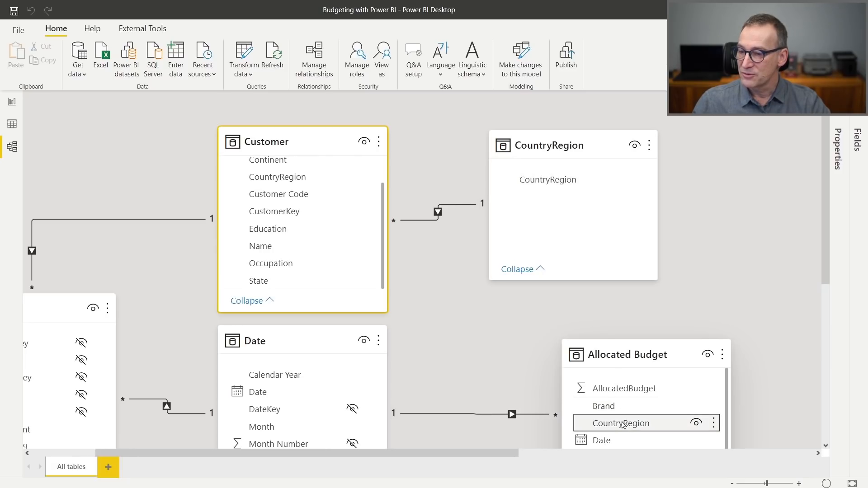
{"action": "left_click_drag", "start_coordinate": [623, 431], "coordinate": [558, 185]}
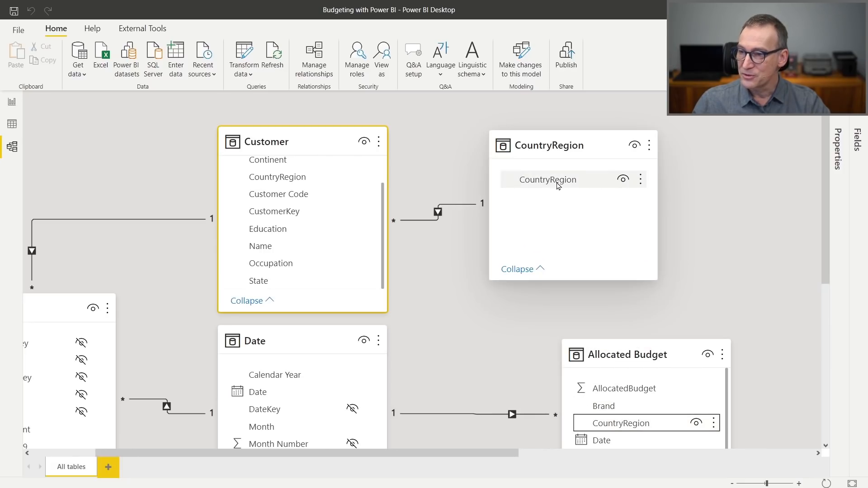
{"action": "left_click_drag", "start_coordinate": [568, 146], "coordinate": [623, 145]}
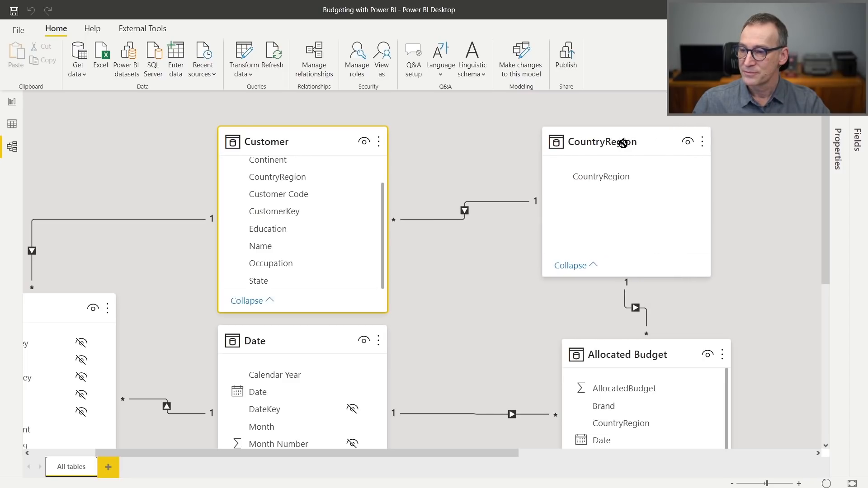
{"action": "left_click", "coordinate": [619, 145]}
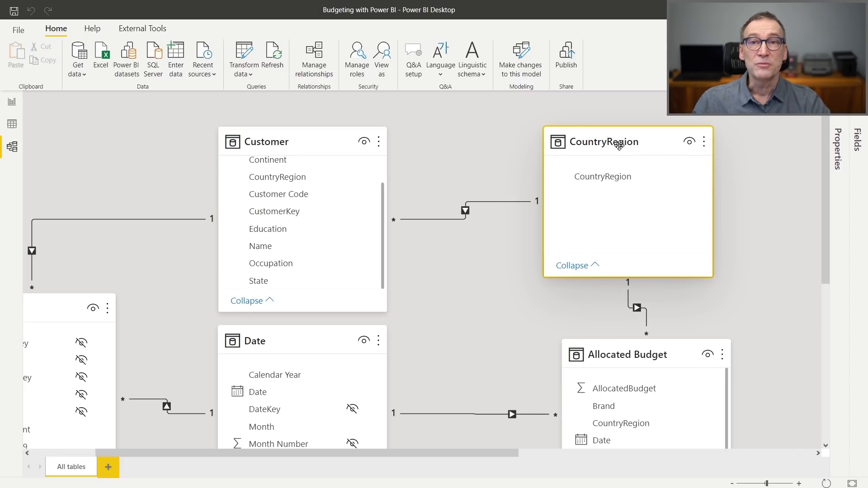
{"action": "left_click", "coordinate": [282, 143]}
{"action": "left_click", "coordinate": [592, 356]}
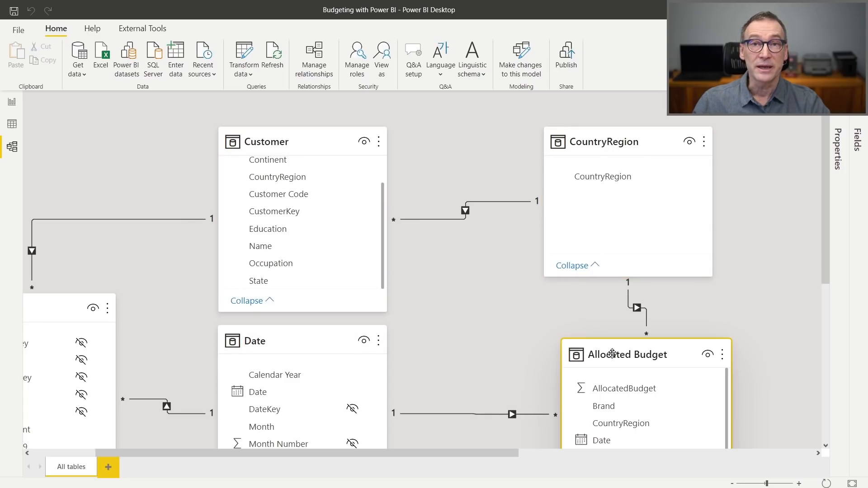
{"action": "left_click", "coordinate": [312, 147]}
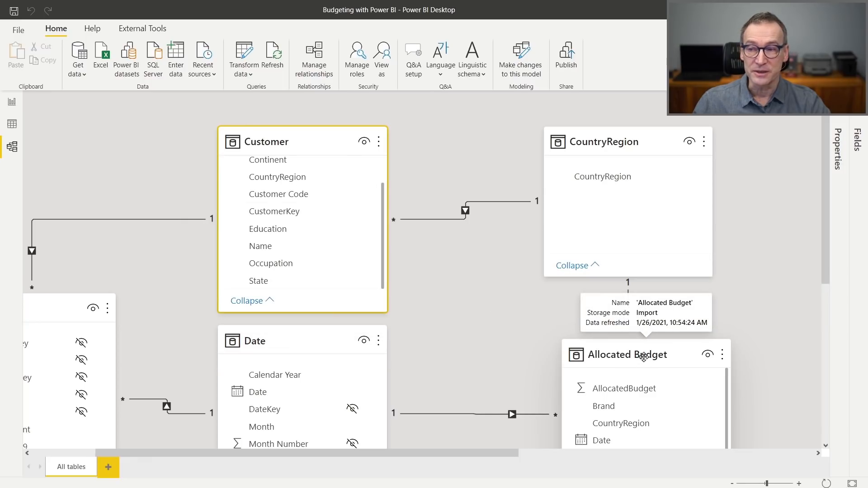
- Return to the Budgeting report page and remove Month from the matrix rows
{"action": "left_click", "coordinate": [17, 98]}
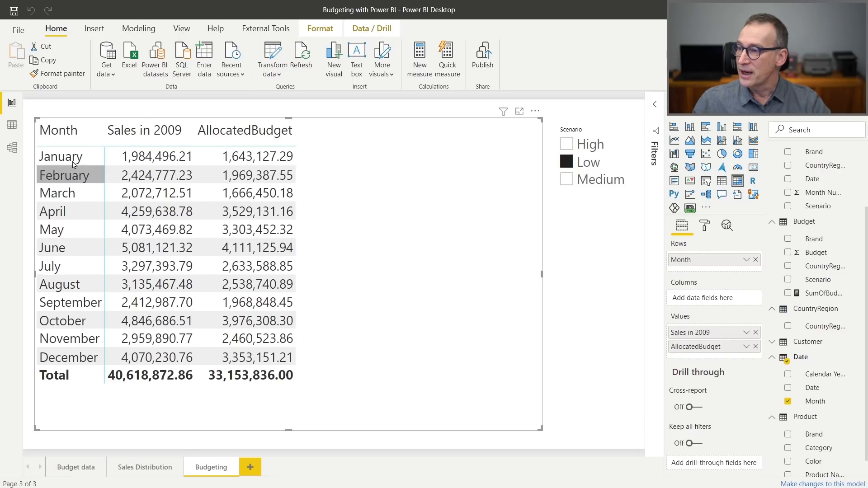
{"action": "left_click", "coordinate": [788, 403]}
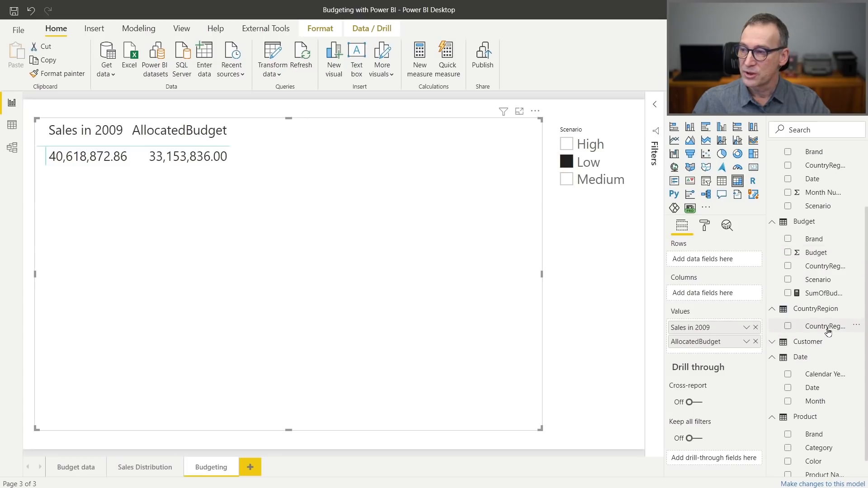
- Try the CountryRegion table's CountryRegion field as matrix rows and replace it with the Customer table's CountryRegion field
{"action": "left_click_drag", "start_coordinate": [828, 331], "coordinate": [154, 252]}
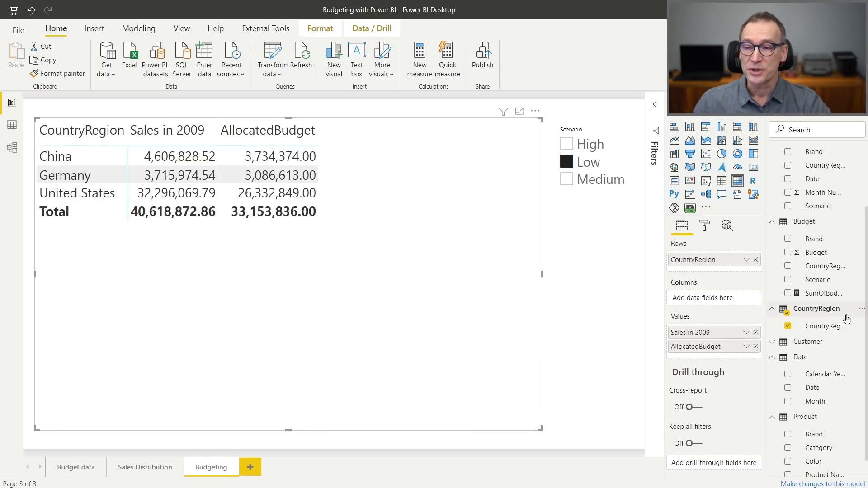
{"action": "left_click", "coordinate": [788, 326]}
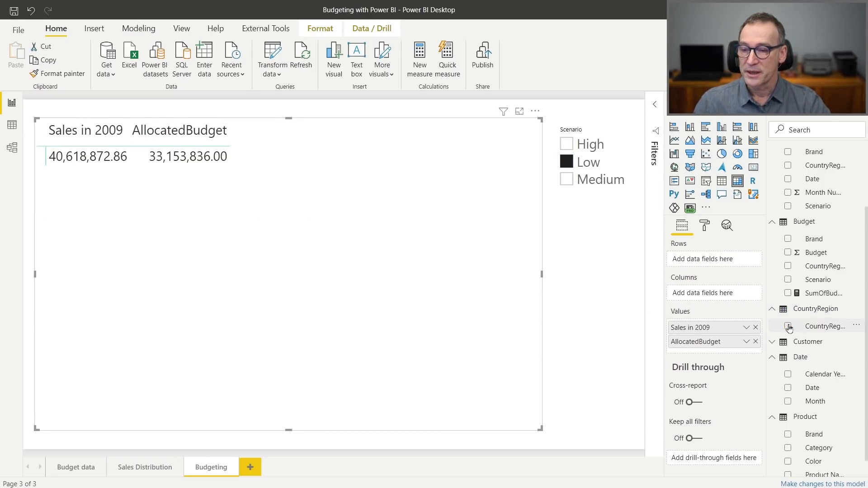
{"action": "left_click", "coordinate": [773, 343]}
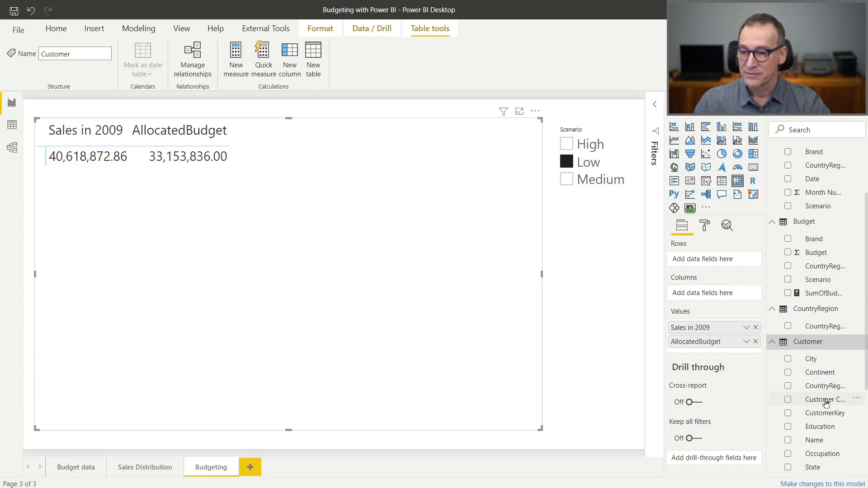
{"action": "left_click_drag", "start_coordinate": [825, 391], "coordinate": [207, 281]}
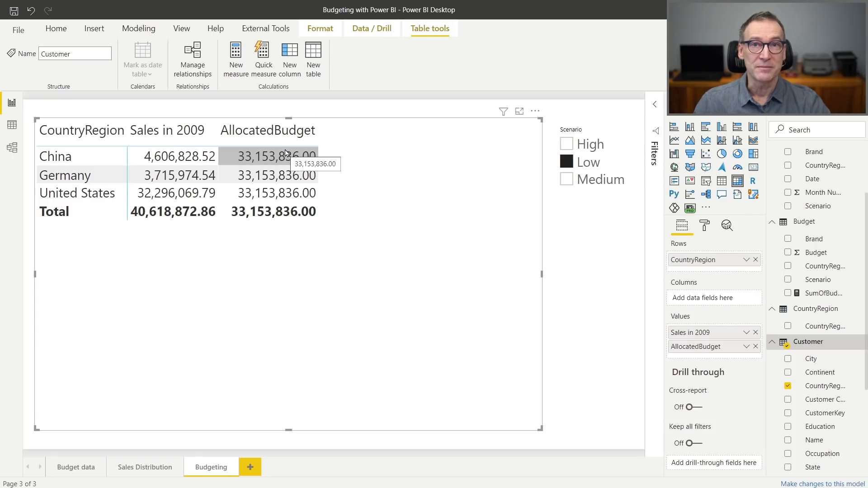
- Set the cross filter direction of the relationship between Customer and CountryRegion to Both in the model
{"action": "left_click", "coordinate": [12, 147]}
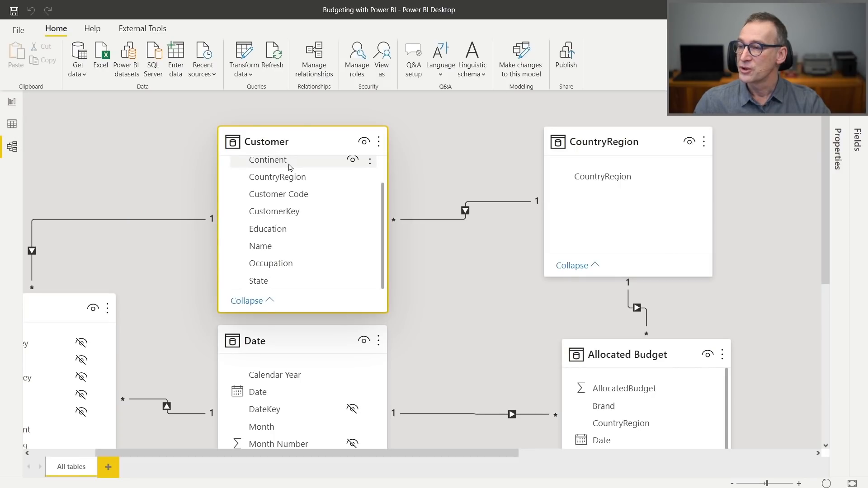
{"action": "left_click", "coordinate": [274, 213]}
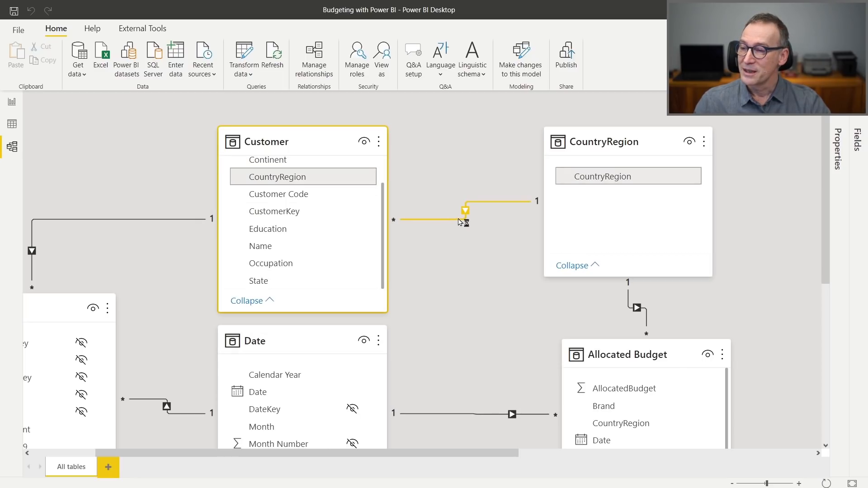
{"action": "left_click", "coordinate": [502, 335]}
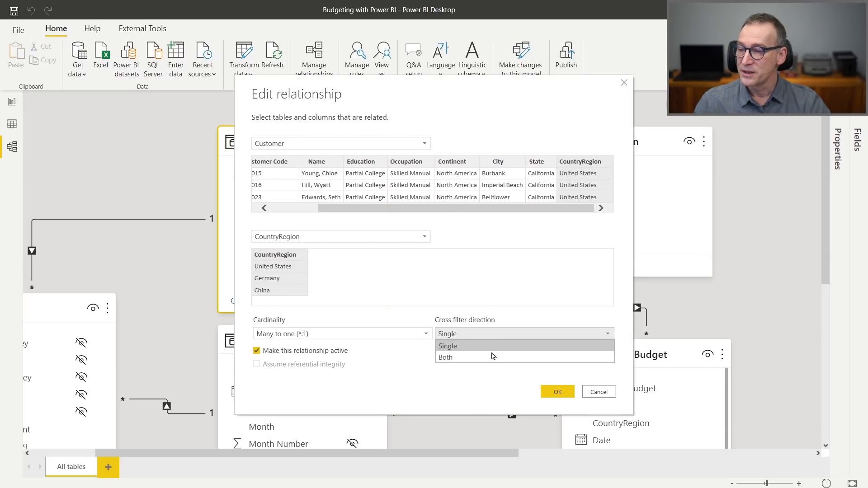
{"action": "left_click", "coordinate": [493, 356]}
{"action": "left_click", "coordinate": [555, 390]}
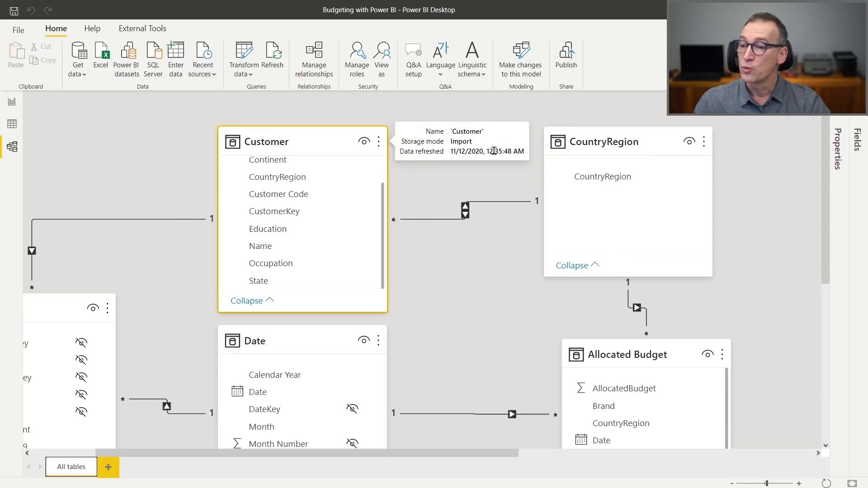
- Trace the filter path from CountryRegion to Allocated Budget and check AllocatedBudget by country in the report matrix
{"action": "left_click", "coordinate": [619, 142]}
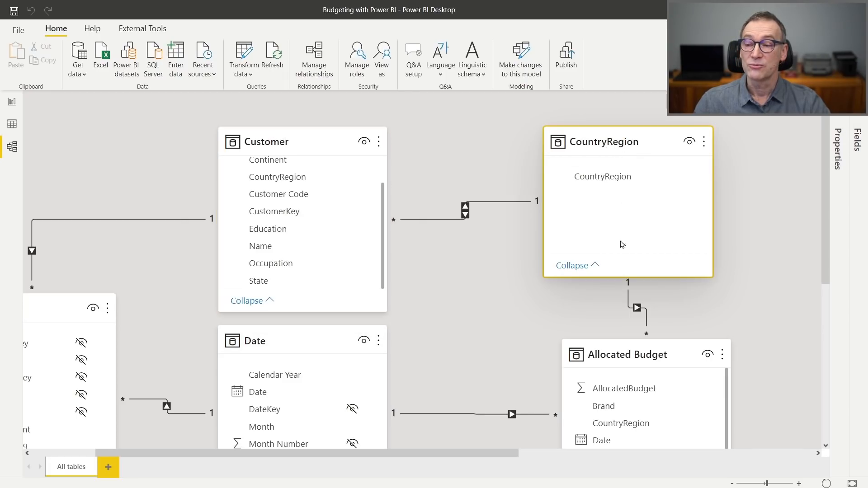
{"action": "left_click", "coordinate": [624, 350]}
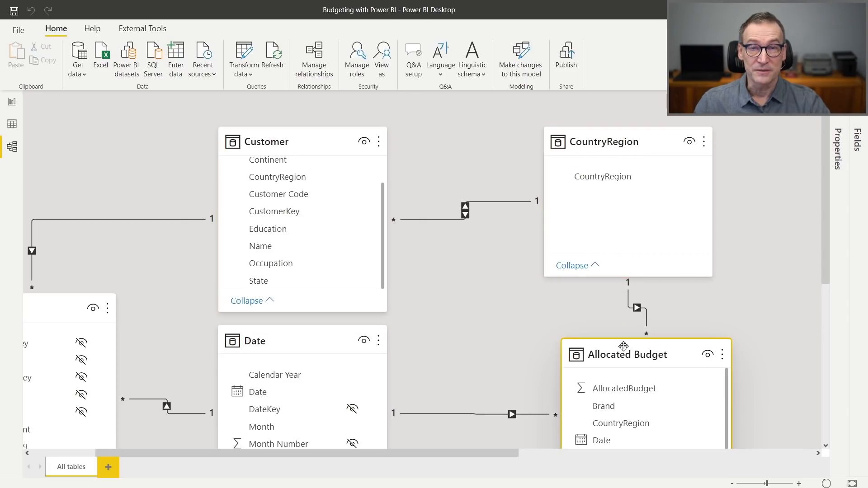
{"action": "left_click", "coordinate": [13, 103]}
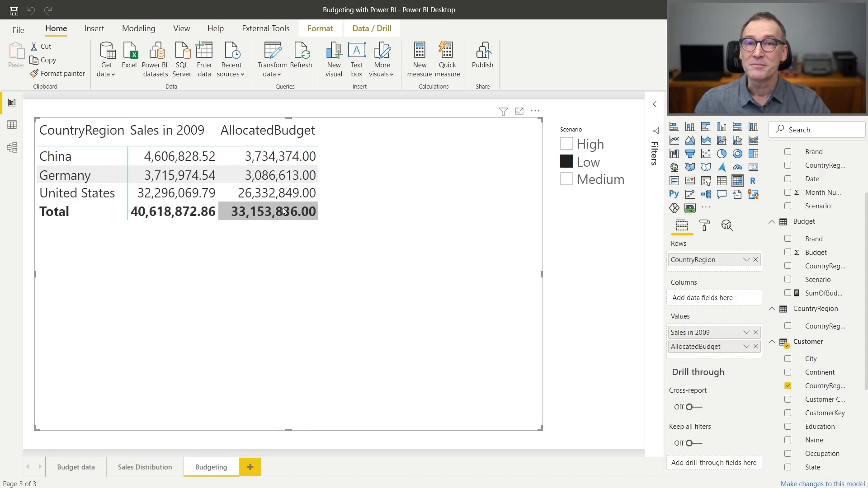
- Examine how the relationships link Customer, CountryRegion and Allocated Budget in the model diagram
{"action": "left_click", "coordinate": [10, 149]}
{"action": "scroll", "coordinate": [442, 271], "scroll_direction": "down", "scroll_amount": 2}
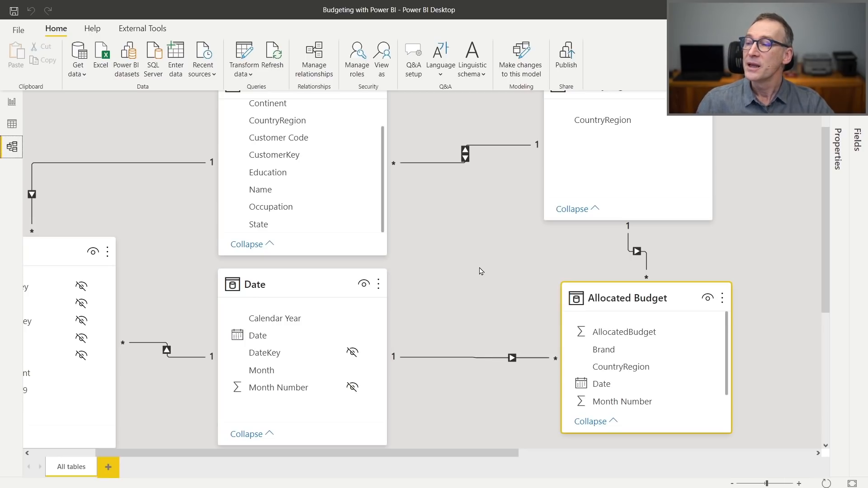
{"action": "scroll", "coordinate": [481, 271], "scroll_direction": "up", "scroll_amount": 2}
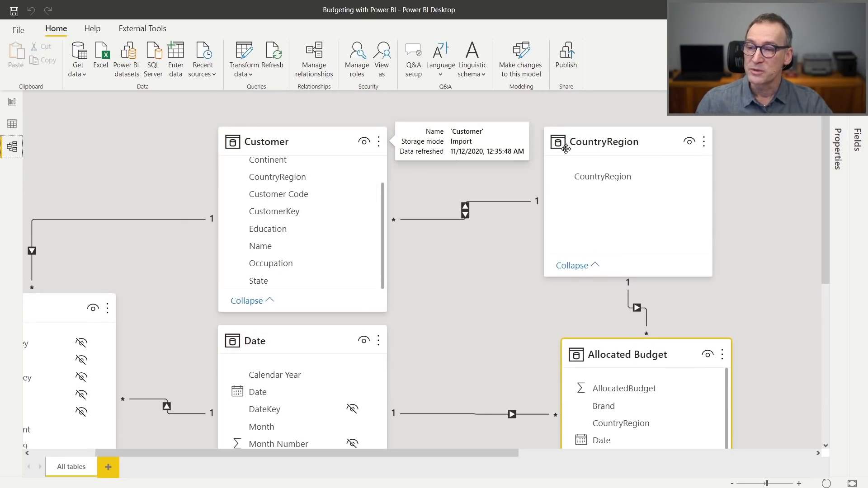
{"action": "left_click", "coordinate": [612, 149]}
{"action": "left_click", "coordinate": [642, 356]}
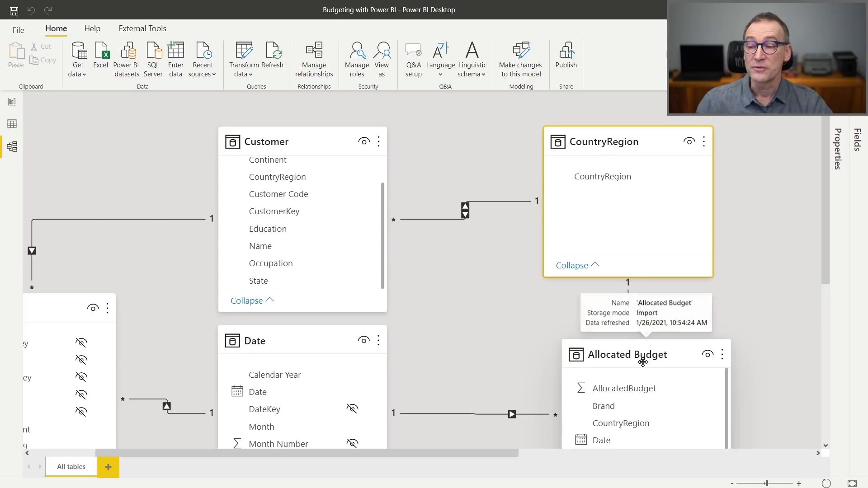
{"action": "scroll", "coordinate": [643, 356], "scroll_direction": "down", "scroll_amount": 4}
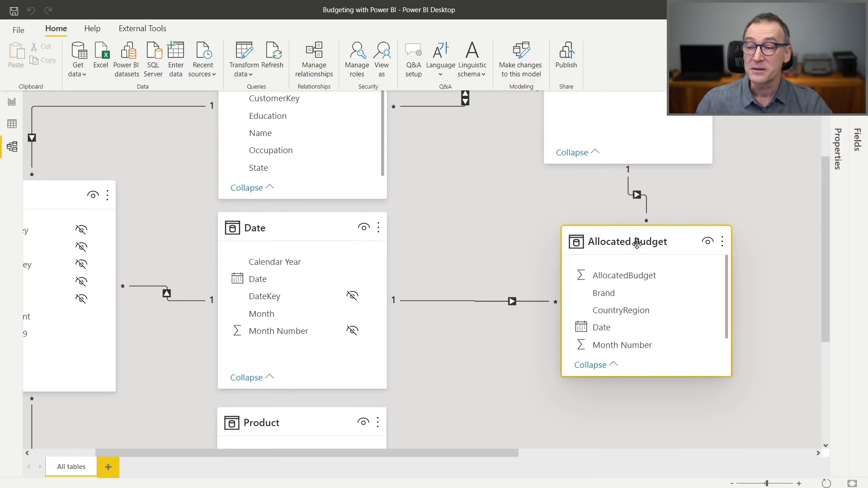
{"action": "mouse_move", "coordinate": [666, 259]}
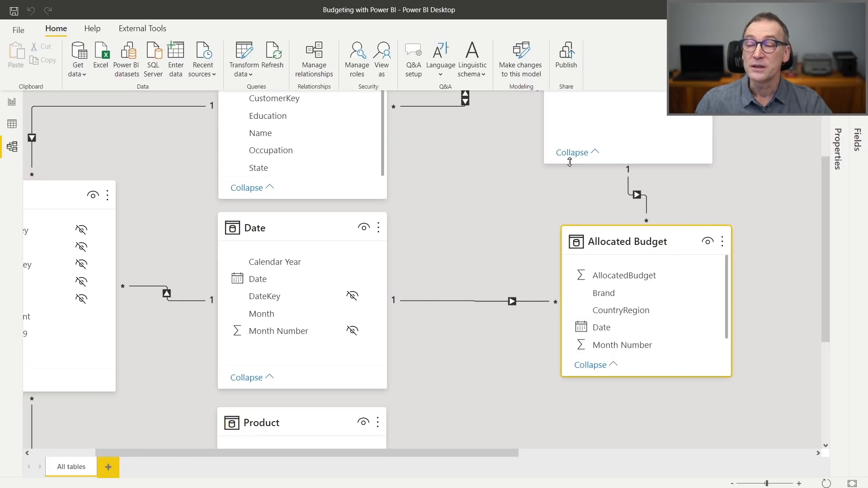
{"action": "scroll", "coordinate": [567, 216], "scroll_direction": "up", "scroll_amount": 2}
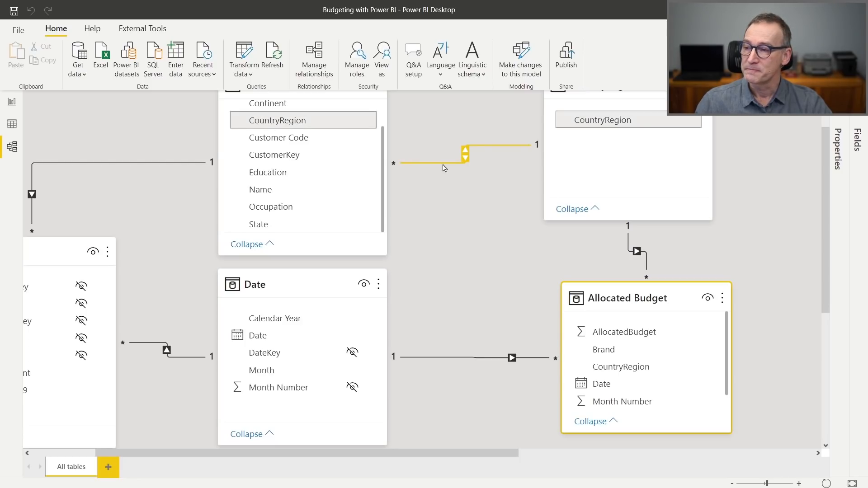
{"action": "scroll", "coordinate": [444, 169], "scroll_direction": "up", "scroll_amount": 2}
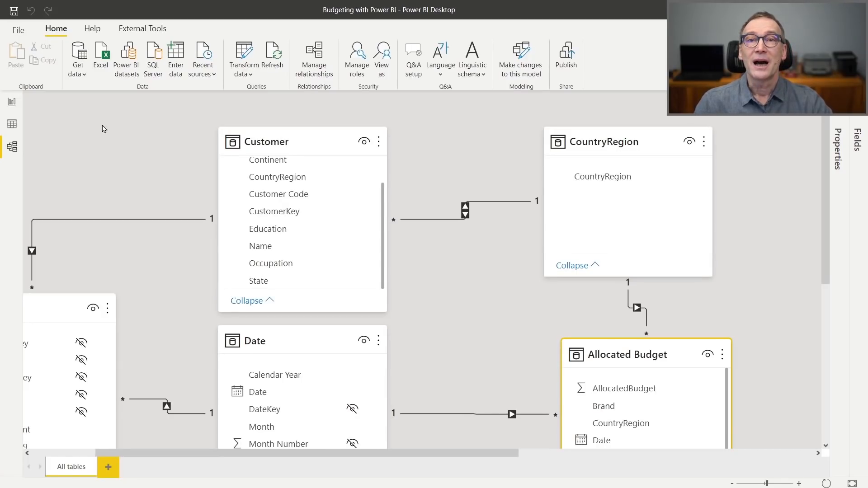
- Create a many-to-many relationship between the Brand columns of the Product and Allocated Budget tables
{"action": "scroll", "coordinate": [465, 273], "scroll_direction": "down", "scroll_amount": 3}
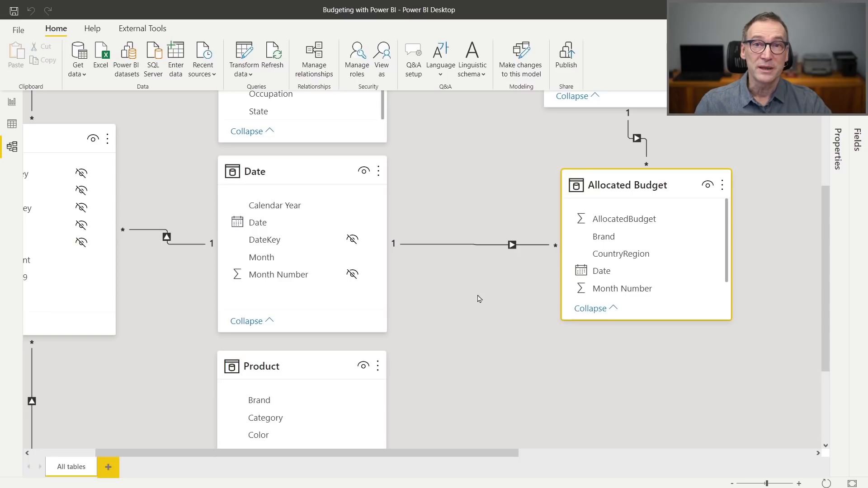
{"action": "scroll", "coordinate": [468, 332], "scroll_direction": "down", "scroll_amount": 1}
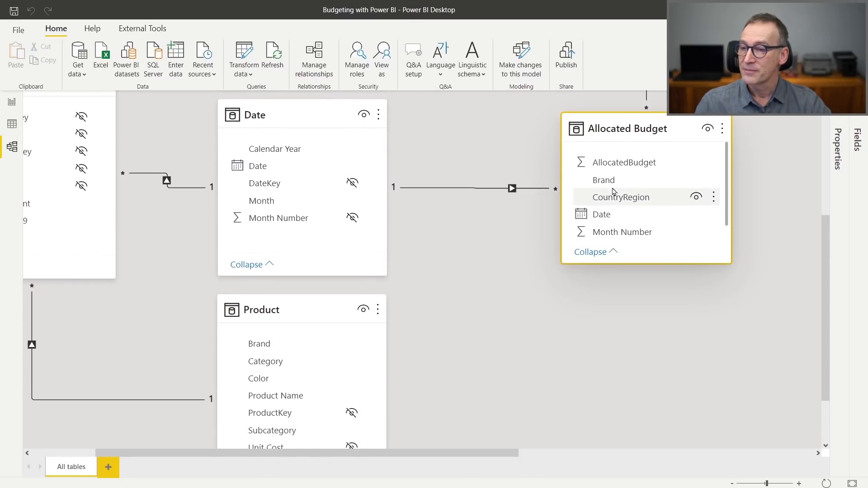
{"action": "left_click", "coordinate": [627, 182]}
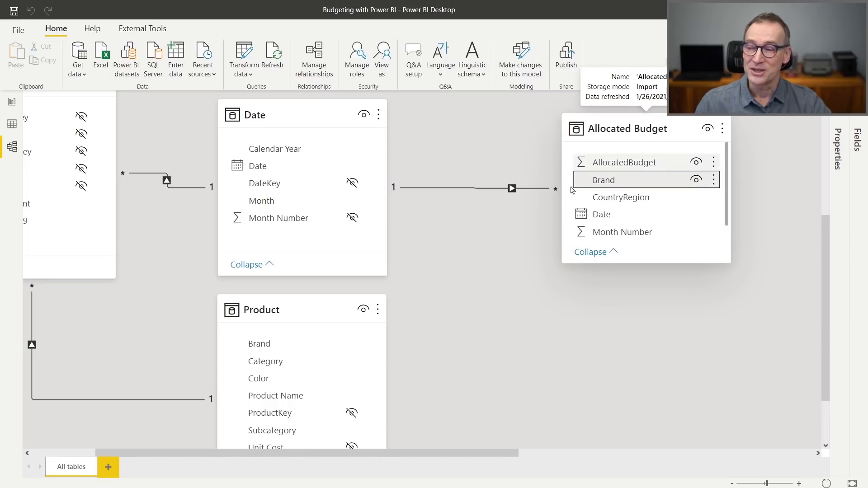
{"action": "left_click", "coordinate": [263, 343]}
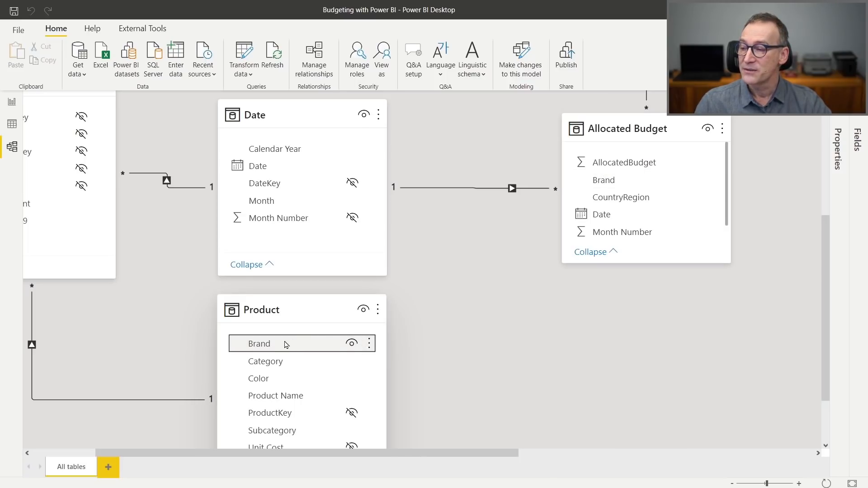
{"action": "left_click_drag", "start_coordinate": [252, 347], "coordinate": [615, 182]}
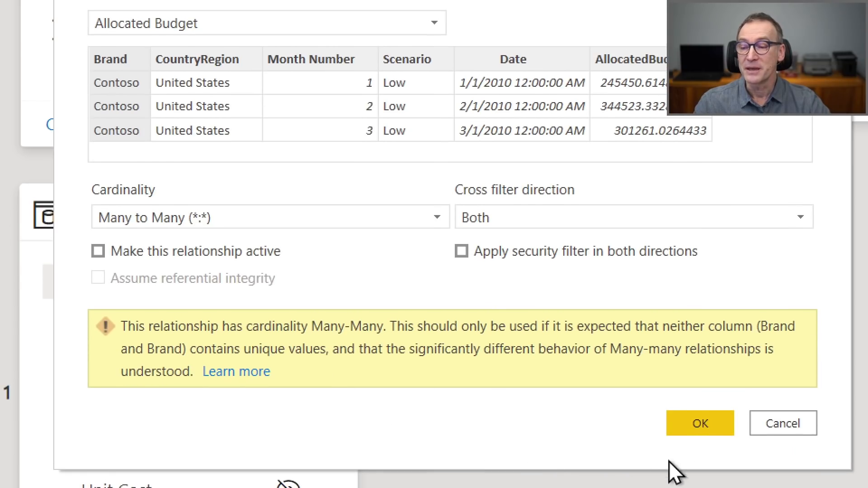
{"action": "left_click", "coordinate": [704, 424]}
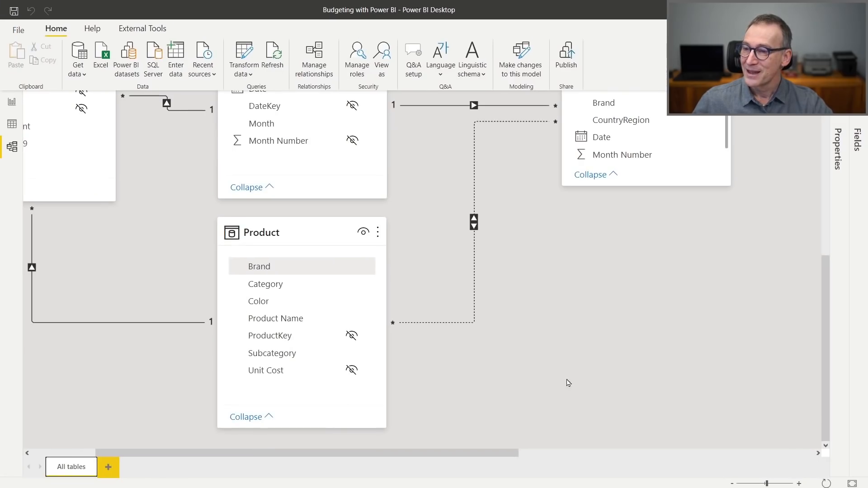
- Set the Brand relationship's cross filter direction to Single (Product filters Allocated Budget) and make the relationship active
{"action": "scroll", "coordinate": [721, 230], "scroll_direction": "up", "scroll_amount": 3}
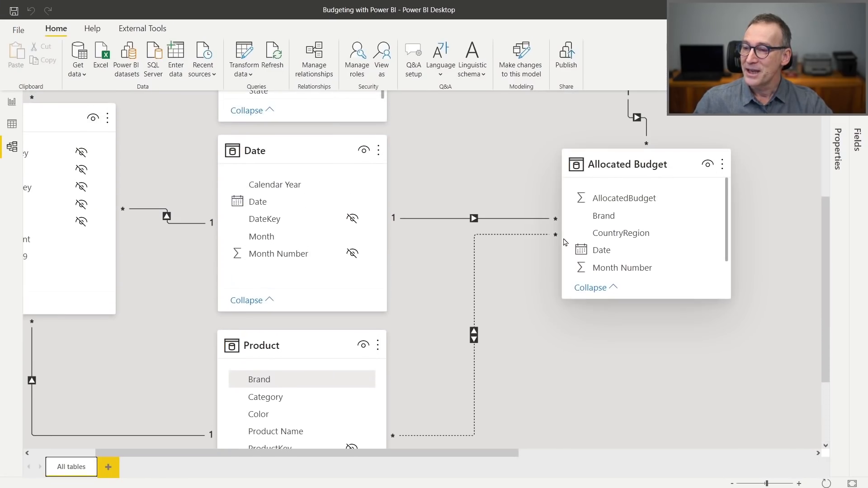
{"action": "scroll", "coordinate": [560, 167], "scroll_direction": "up", "scroll_amount": 2}
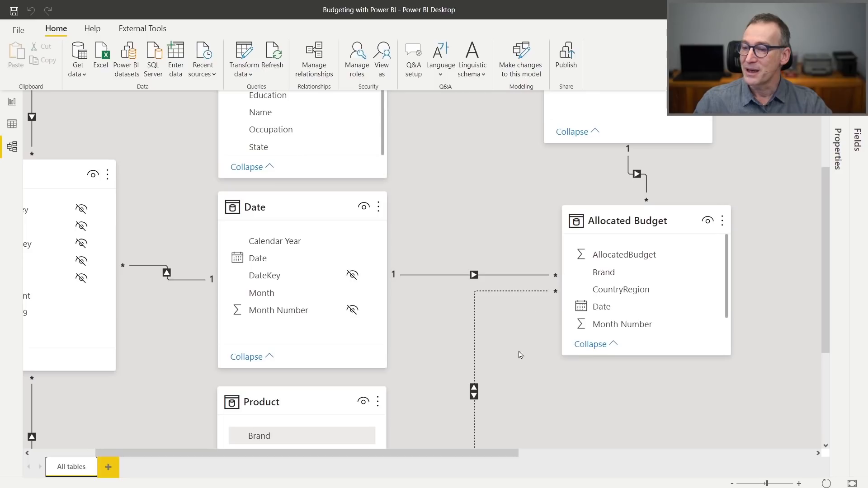
{"action": "scroll", "coordinate": [519, 362], "scroll_direction": "down", "scroll_amount": 2}
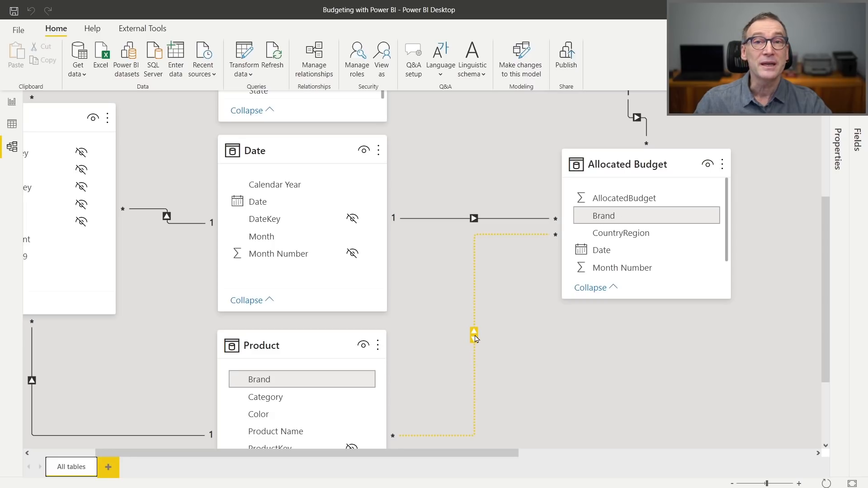
{"action": "double_click", "coordinate": [504, 235]}
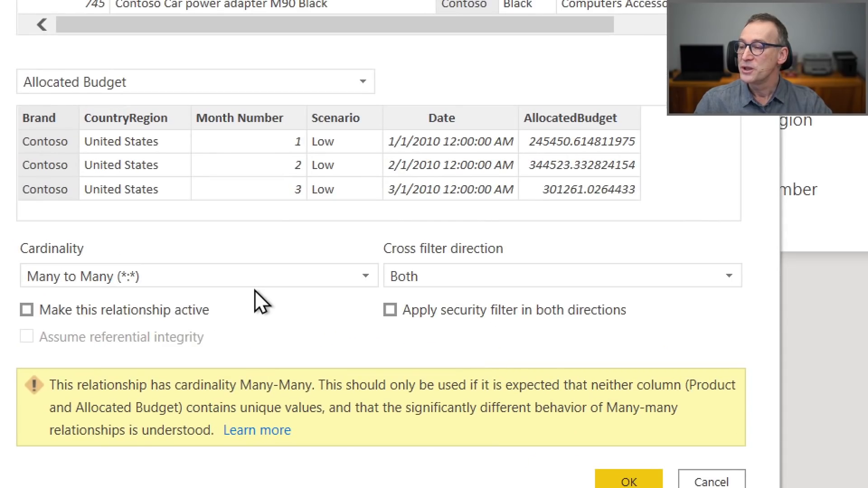
{"action": "left_click", "coordinate": [473, 272]}
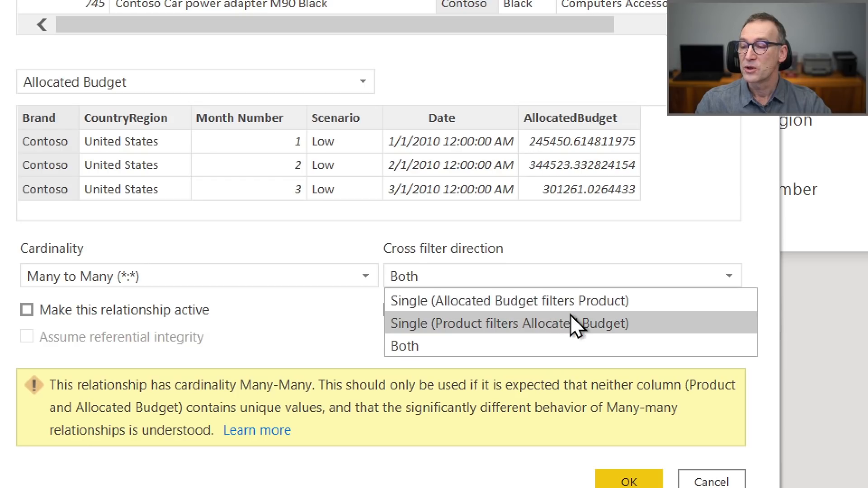
{"action": "left_click", "coordinate": [516, 329]}
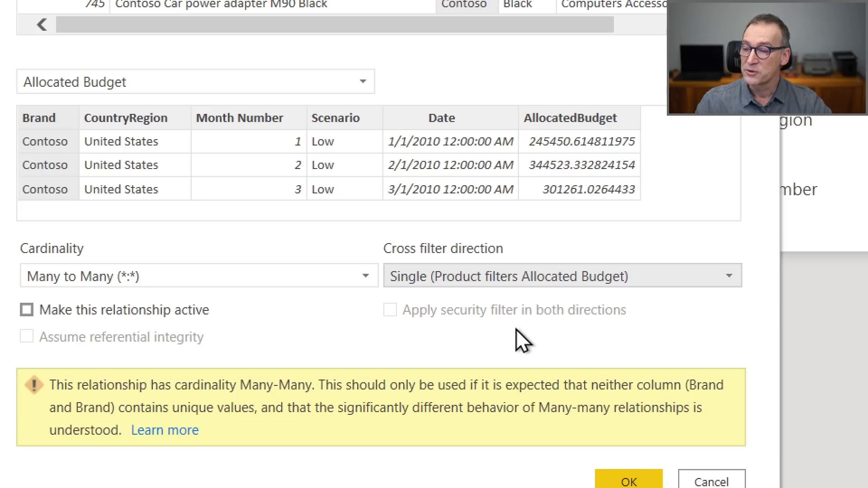
{"action": "left_click", "coordinate": [159, 309]}
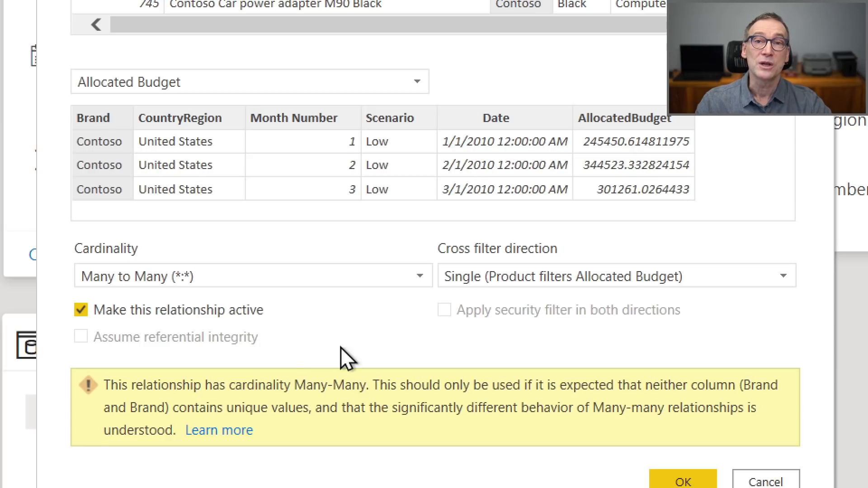
{"action": "left_click", "coordinate": [703, 484]}
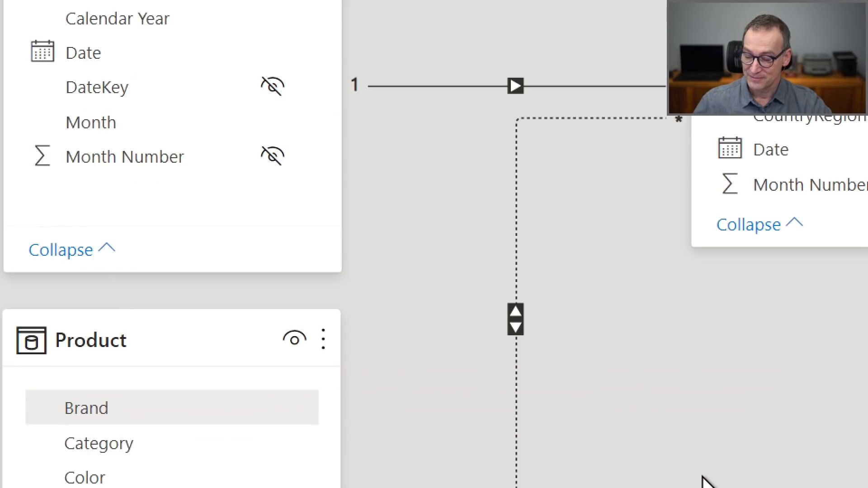
- Review the relationship between Product and Allocated Budget in the model diagram
{"action": "scroll", "coordinate": [565, 315], "scroll_direction": "up", "scroll_amount": 5}
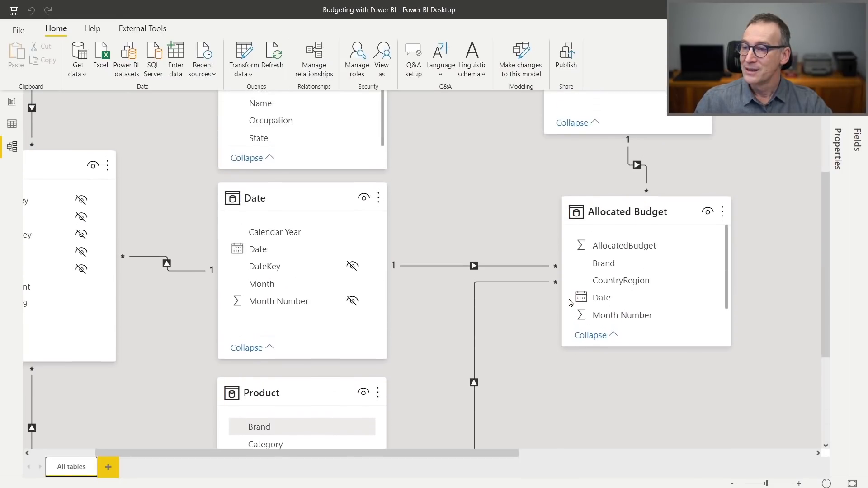
{"action": "scroll", "coordinate": [430, 351], "scroll_direction": "down", "scroll_amount": 3}
{"action": "left_click", "coordinate": [301, 343]}
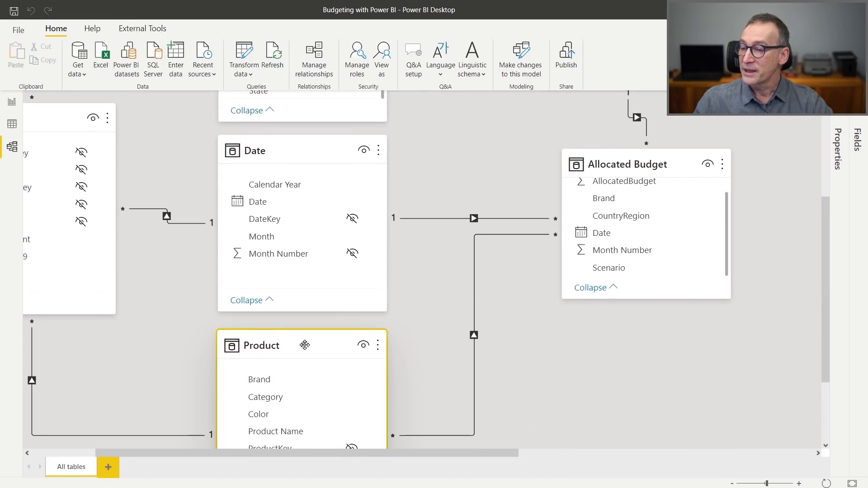
{"action": "scroll", "coordinate": [548, 368], "scroll_direction": "down", "scroll_amount": 1}
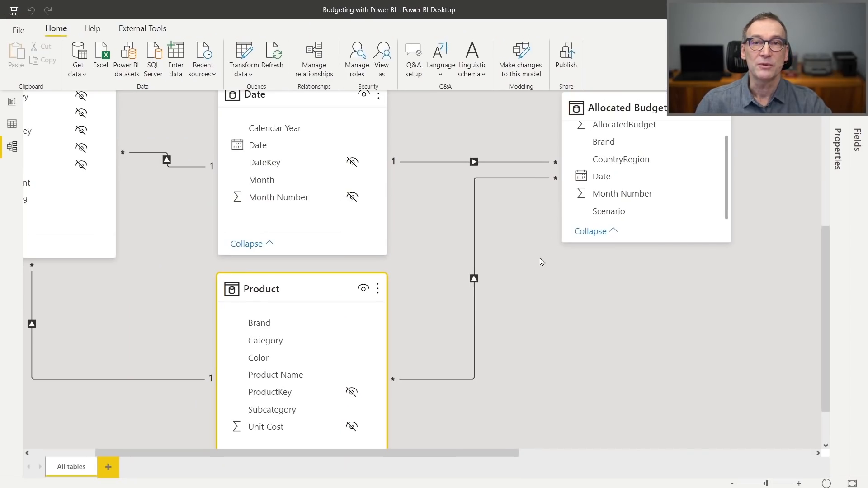
- Review how the Customer, CountryRegion, Date and Product tables relate to Allocated Budget in the model diagram
{"action": "scroll", "coordinate": [515, 306], "scroll_direction": "up", "scroll_amount": 5}
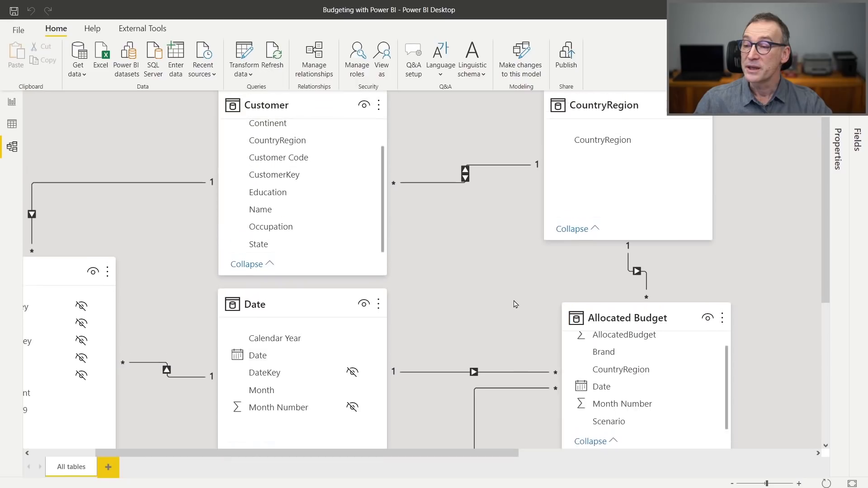
{"action": "scroll", "coordinate": [516, 305], "scroll_direction": "up", "scroll_amount": 1}
{"action": "scroll", "coordinate": [312, 159], "scroll_direction": "down", "scroll_amount": 7}
{"action": "scroll", "coordinate": [445, 187], "scroll_direction": "up", "scroll_amount": 5}
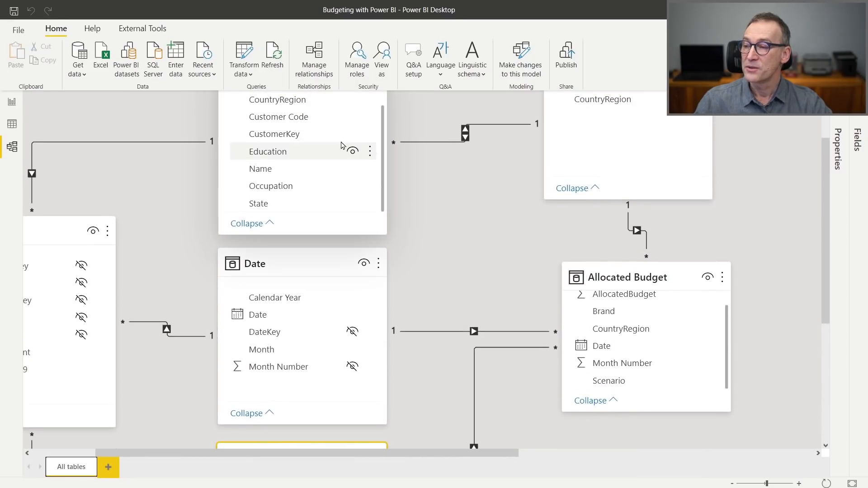
{"action": "scroll", "coordinate": [343, 144], "scroll_direction": "up", "scroll_amount": 2}
{"action": "scroll", "coordinate": [479, 169], "scroll_direction": "up", "scroll_amount": 2}
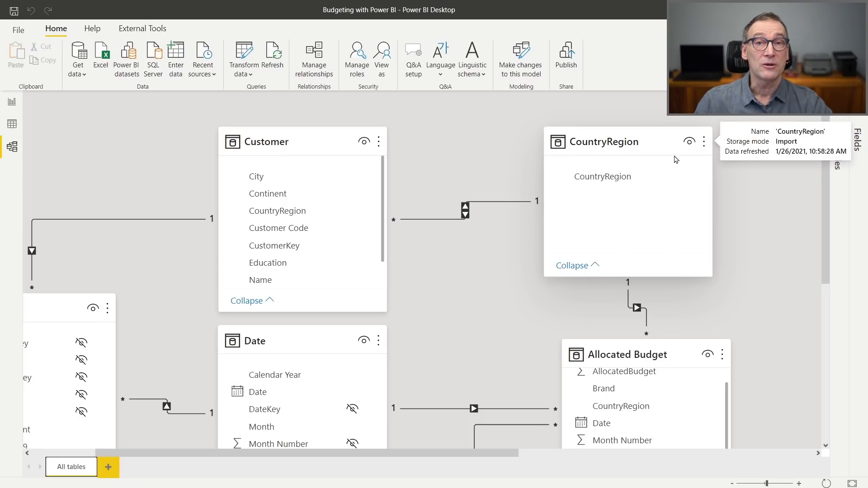
{"action": "scroll", "coordinate": [573, 307], "scroll_direction": "down", "scroll_amount": 5}
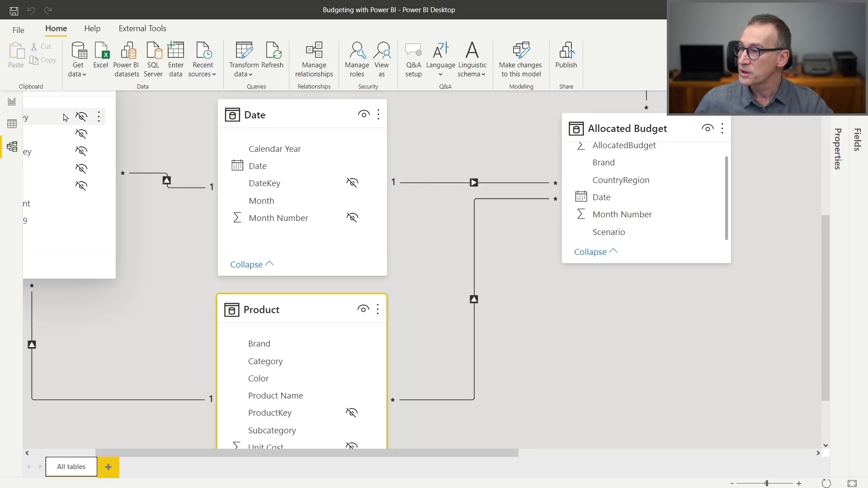
- Replace CountryRegion with the Product table's Brand field in the rows of the report's Budgeting matrix
{"action": "left_click", "coordinate": [13, 108]}
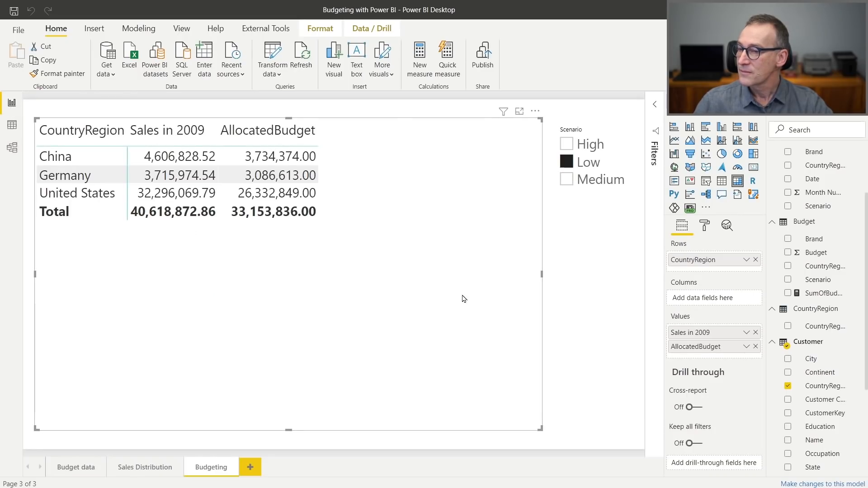
{"action": "left_click", "coordinate": [788, 387]}
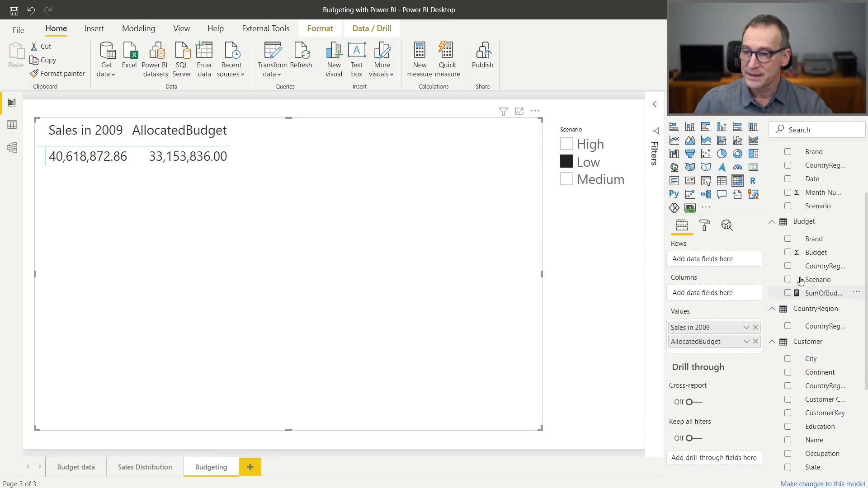
{"action": "scroll", "coordinate": [804, 229], "scroll_direction": "up", "scroll_amount": 1}
{"action": "scroll", "coordinate": [809, 236], "scroll_direction": "up", "scroll_amount": 1}
{"action": "scroll", "coordinate": [819, 317], "scroll_direction": "down", "scroll_amount": 5}
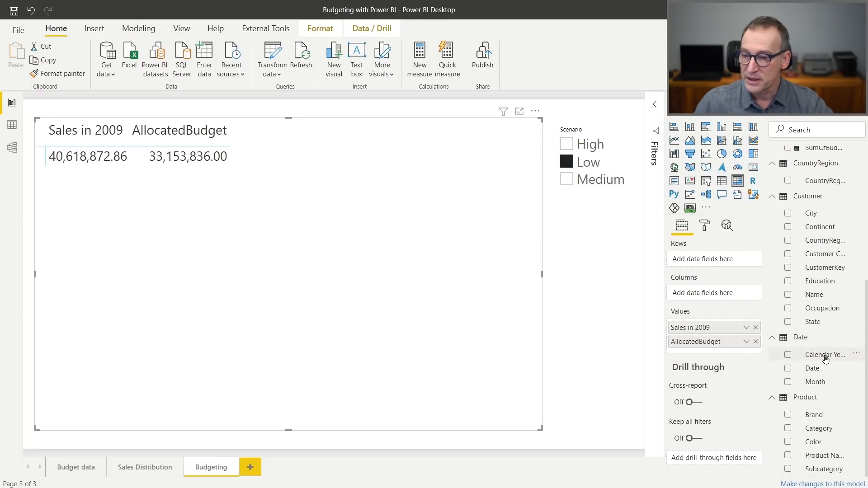
{"action": "left_click_drag", "start_coordinate": [814, 415], "coordinate": [207, 262]}
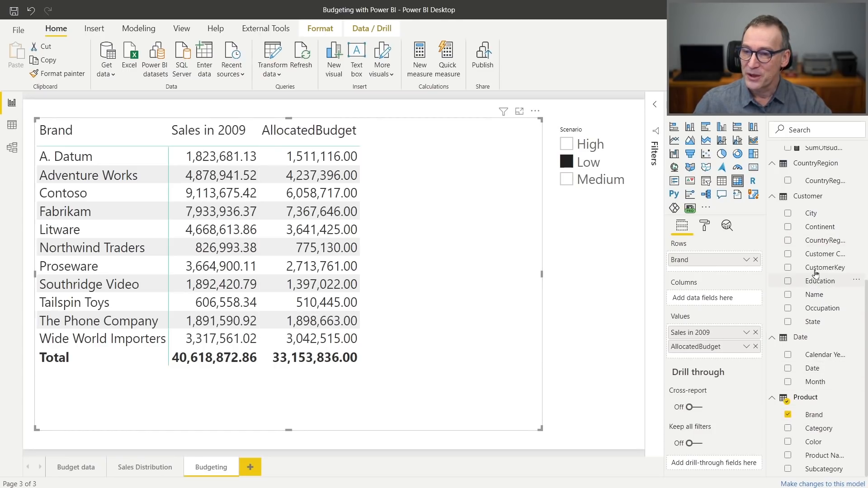
- Add the Customer table's CountryRegion field above Brand in the matrix rows and expand China to its brands
{"action": "scroll", "coordinate": [818, 272], "scroll_direction": "up", "scroll_amount": 3}
{"action": "scroll", "coordinate": [816, 235], "scroll_direction": "up", "scroll_amount": 3}
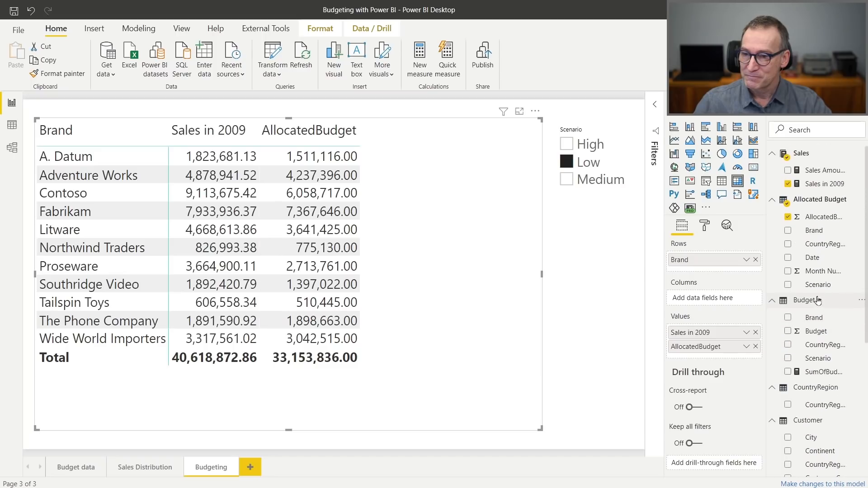
{"action": "scroll", "coordinate": [813, 324], "scroll_direction": "down", "scroll_amount": 6}
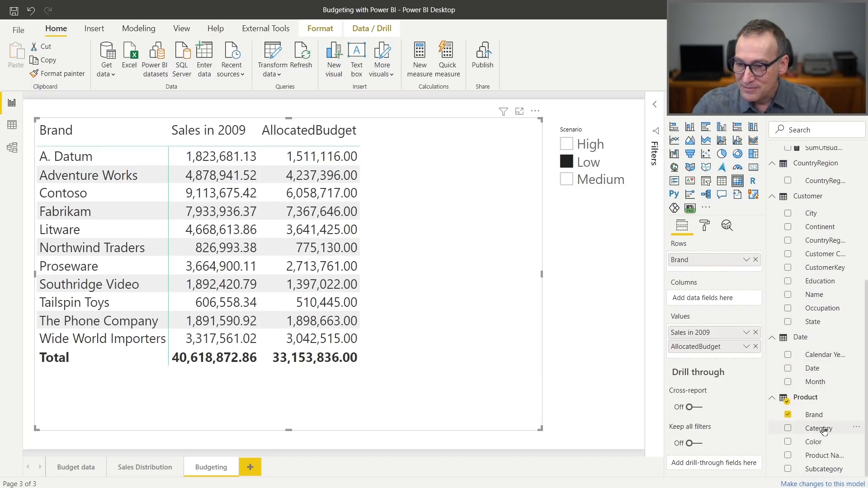
{"action": "scroll", "coordinate": [831, 398], "scroll_direction": "up", "scroll_amount": 3}
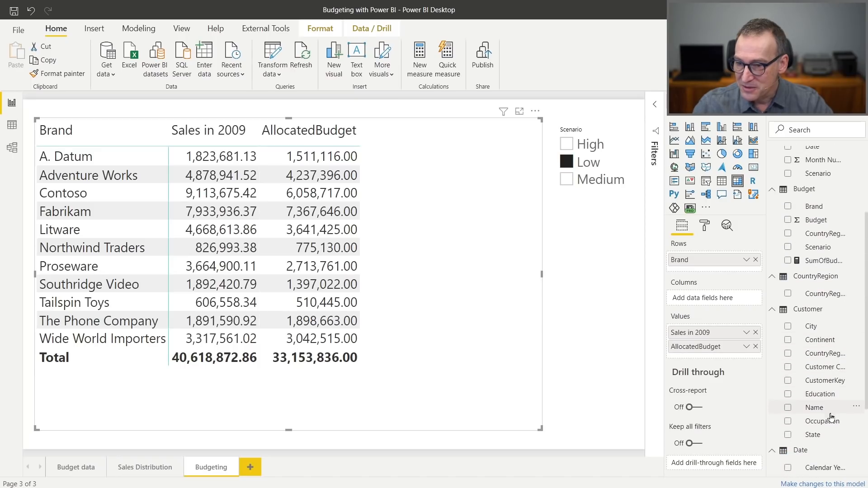
{"action": "left_click_drag", "start_coordinate": [834, 357], "coordinate": [731, 261]}
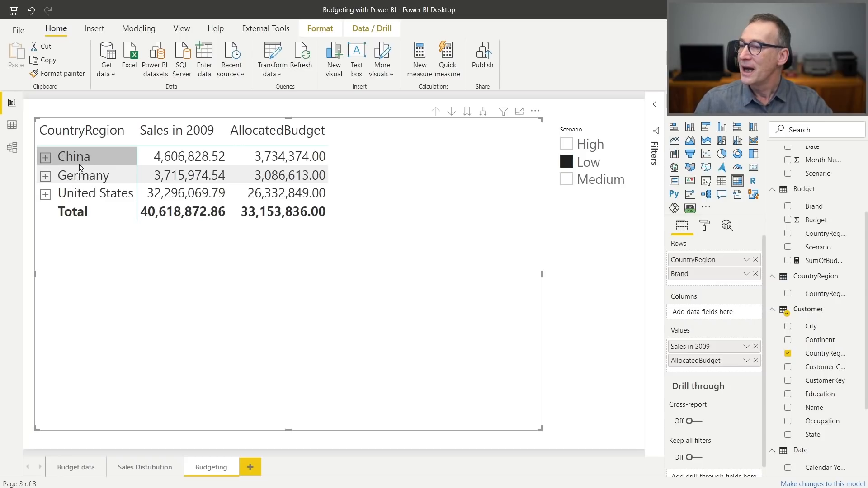
{"action": "left_click", "coordinate": [45, 156]}
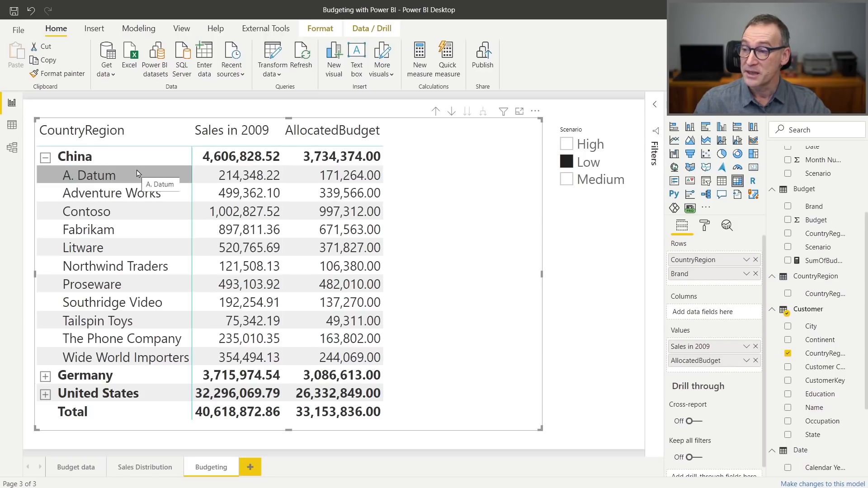
- Compare the matrix figures under the Medium and High scenarios, and return the Scenario slicer to Low
{"action": "left_click", "coordinate": [566, 181]}
{"action": "left_click", "coordinate": [572, 162]}
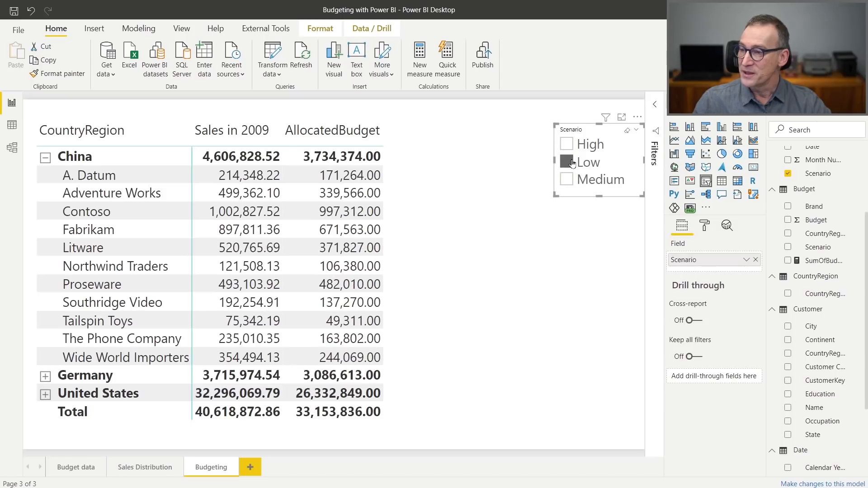
{"action": "left_click", "coordinate": [567, 143]}
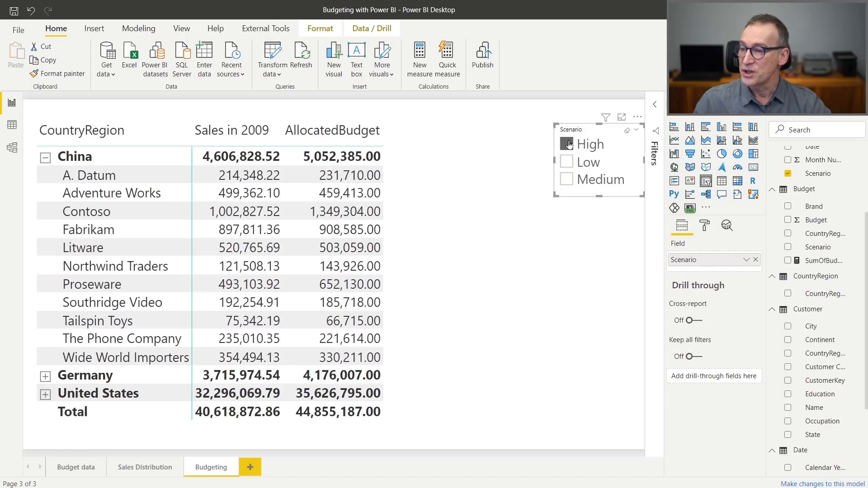
{"action": "left_click", "coordinate": [566, 162]}
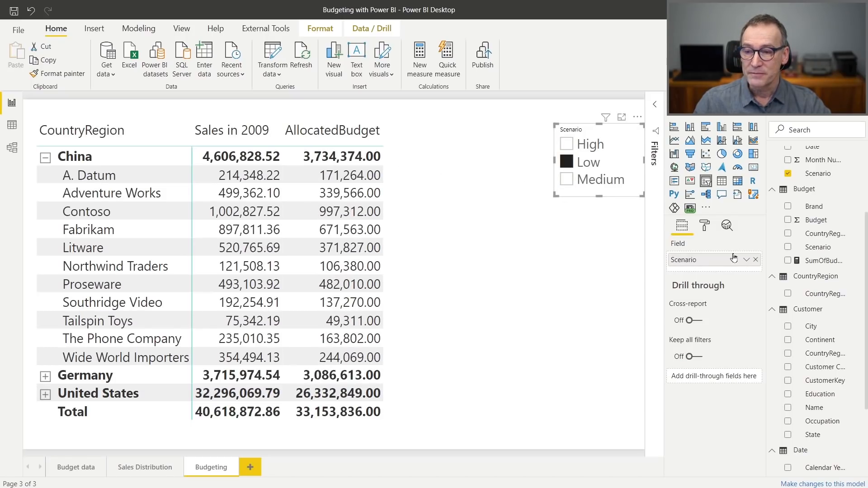
{"action": "left_click", "coordinate": [556, 265]}
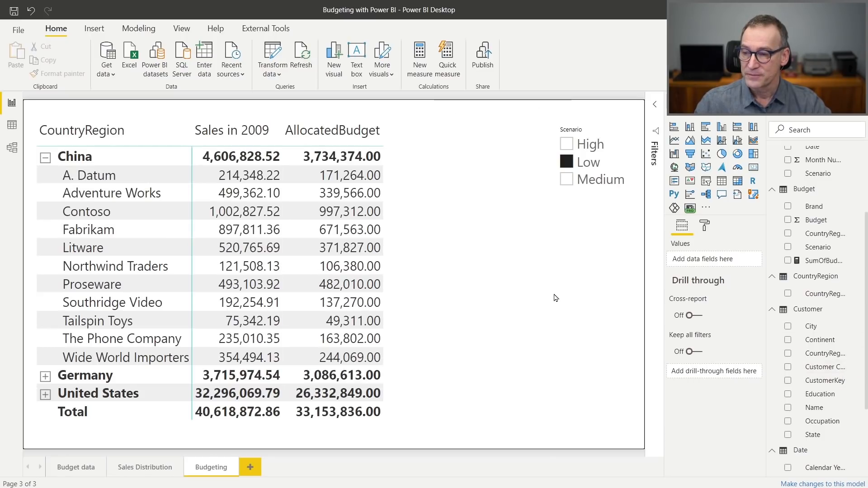
- Add the Product table's Color field below Brand in the matrix rows and expand A. Datum under China
{"action": "scroll", "coordinate": [819, 367], "scroll_direction": "down", "scroll_amount": 3}
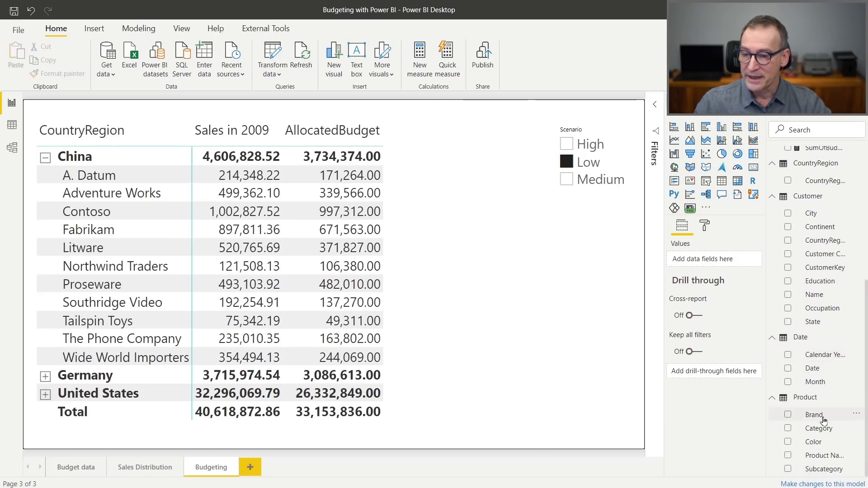
{"action": "left_click_drag", "start_coordinate": [825, 442], "coordinate": [387, 279]}
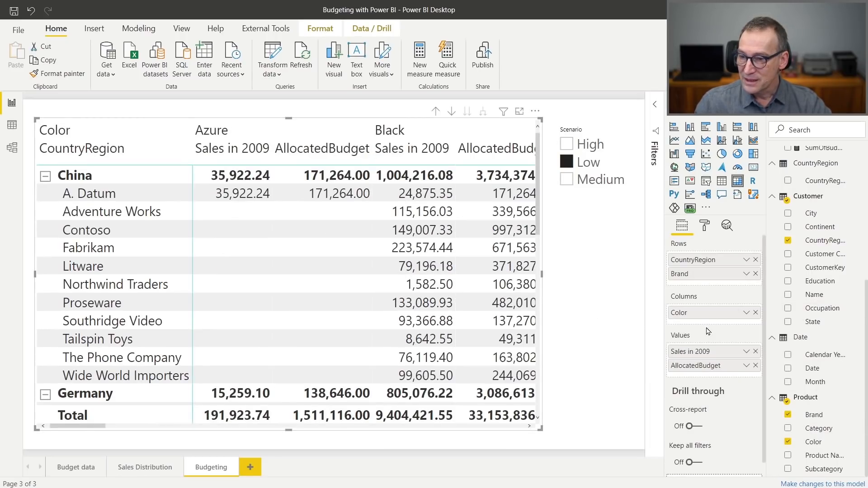
{"action": "left_click_drag", "start_coordinate": [701, 312], "coordinate": [703, 284]}
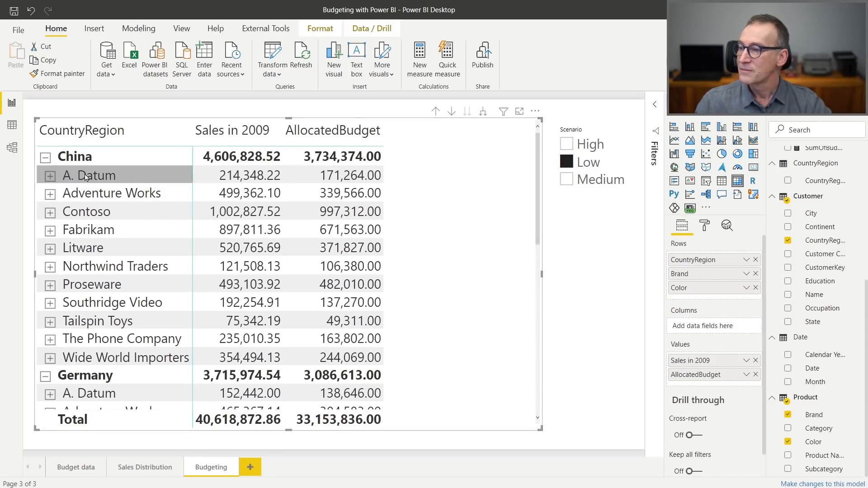
{"action": "left_click", "coordinate": [50, 177]}
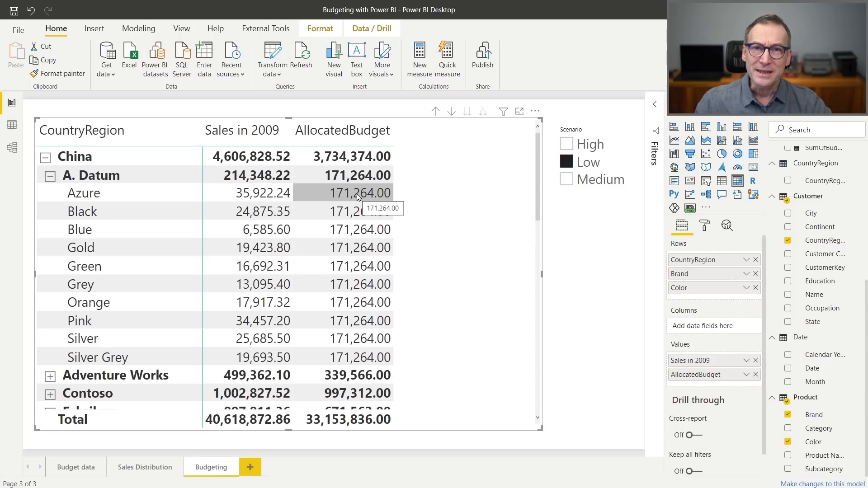
- Check the link between Product and Allocated Budget in the model diagram, and remove Brand from the matrix rows
{"action": "left_click", "coordinate": [11, 148]}
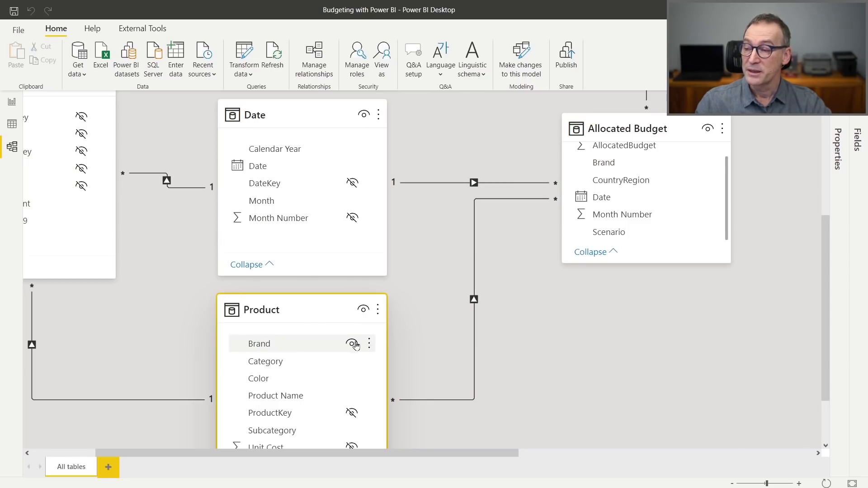
{"action": "left_click", "coordinate": [632, 130]}
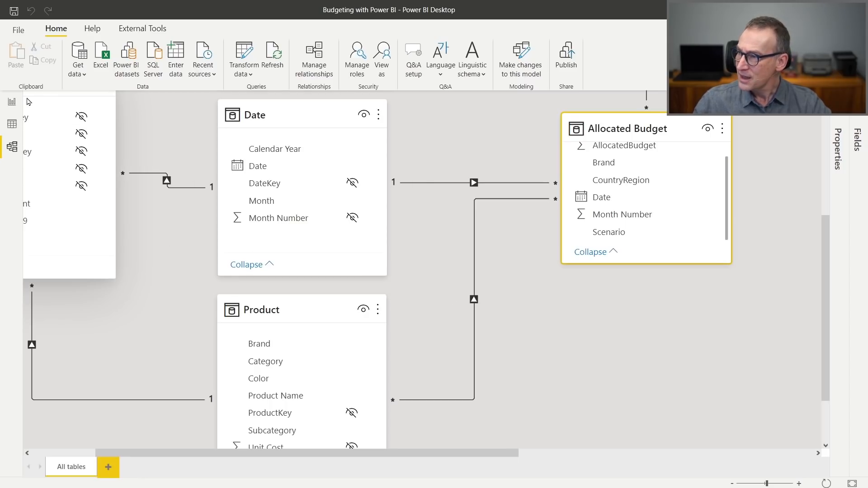
{"action": "left_click", "coordinate": [12, 102]}
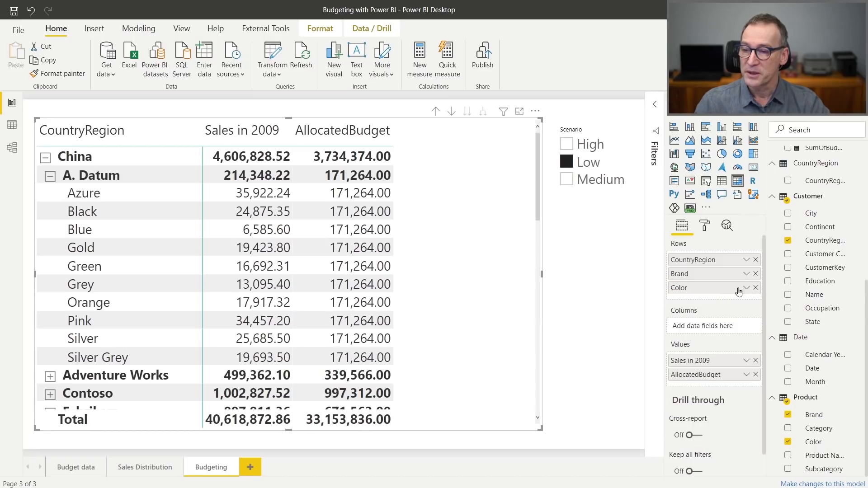
{"action": "left_click", "coordinate": [756, 274]}
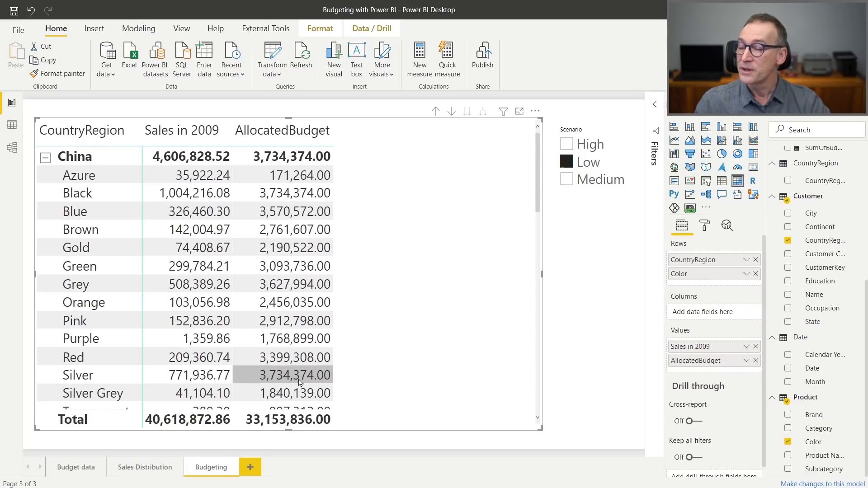
- Recheck the Product table in the model diagram and put Brand back between CountryRegion and Color in the matrix rows
{"action": "left_click", "coordinate": [12, 148]}
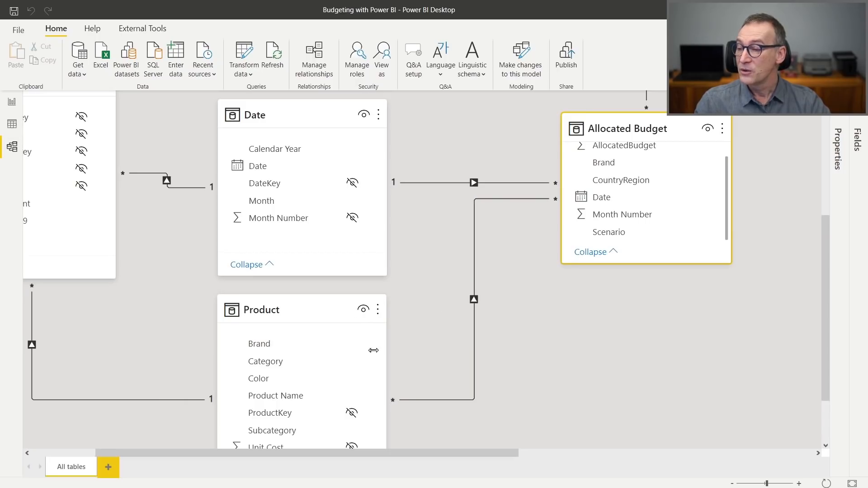
{"action": "left_click", "coordinate": [273, 390]}
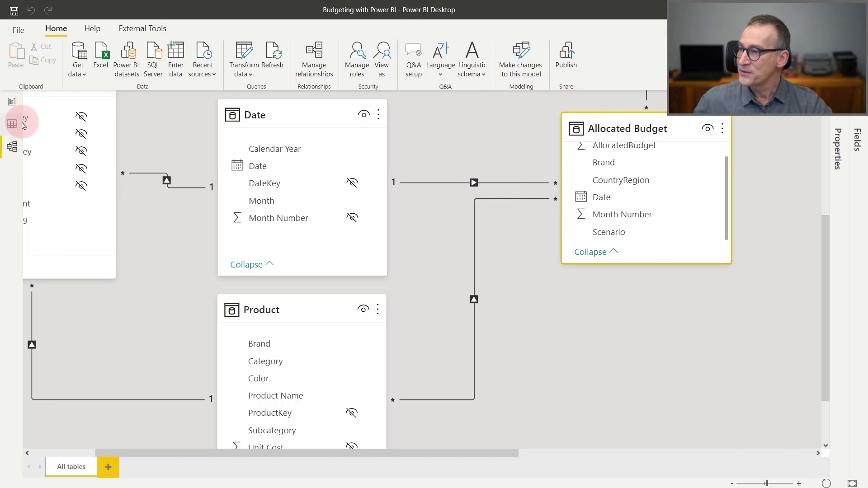
{"action": "left_click", "coordinate": [12, 101]}
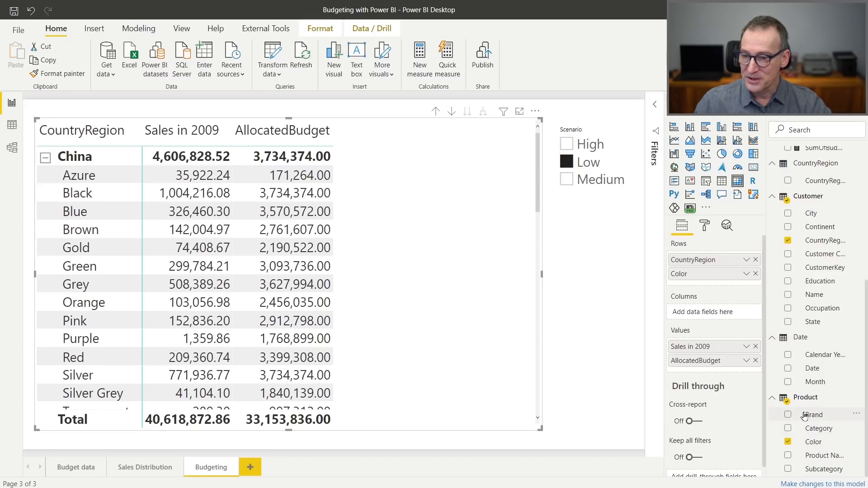
{"action": "left_click_drag", "start_coordinate": [767, 370], "coordinate": [712, 265]}
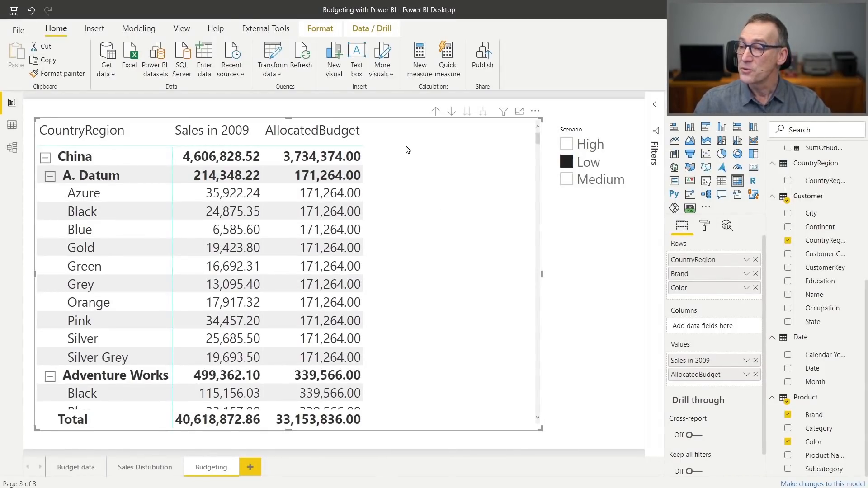
- Create a #Prods measure in the Sales table that counts the Product rows with COUNTROWS ( 'Product' )
{"action": "scroll", "coordinate": [796, 193], "scroll_direction": "up", "scroll_amount": 5}
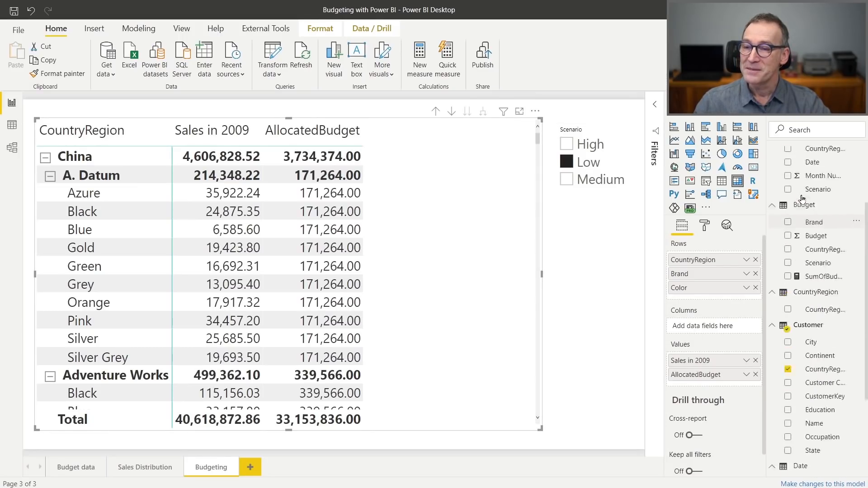
{"action": "right_click", "coordinate": [804, 159]}
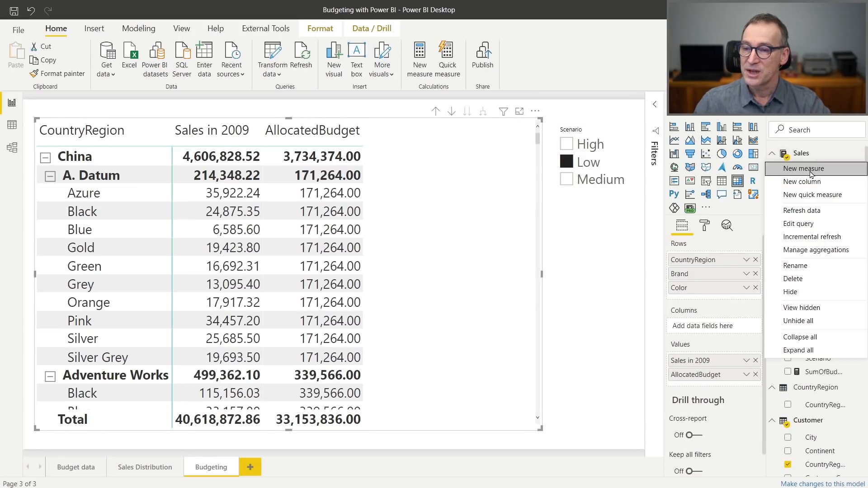
{"action": "left_click", "coordinate": [811, 175]}
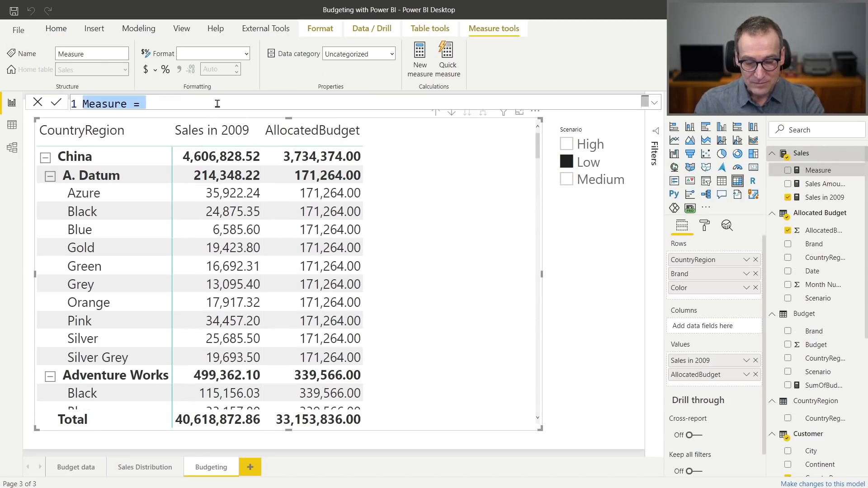
{"action": "type", "text": "#Prods ="}
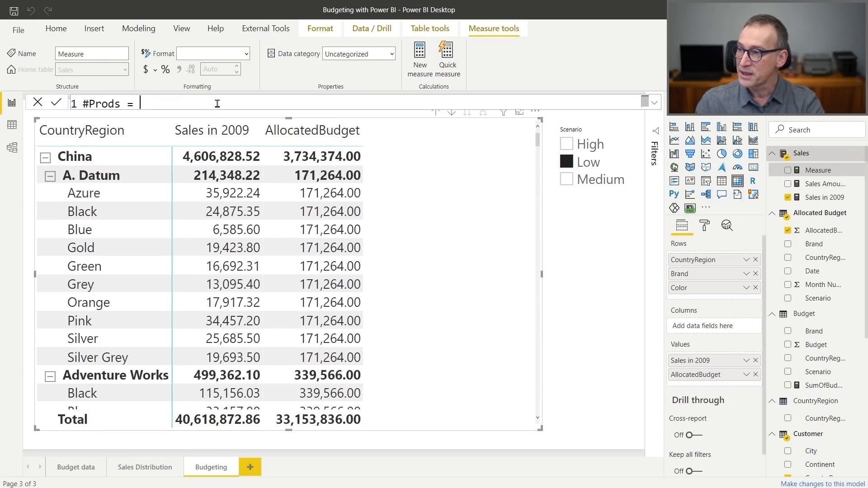
{"action": "key", "text": "shift+Return"}
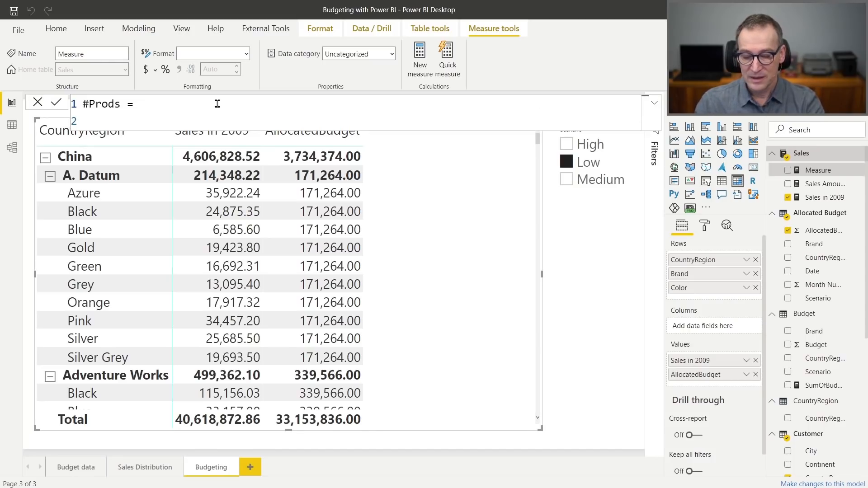
{"action": "type", "text": "COUNTROWS ( 'Pro"}
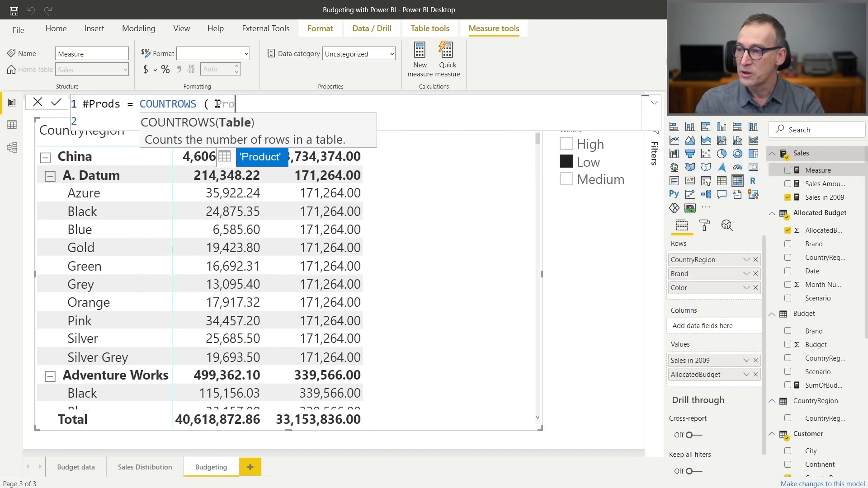
{"action": "key", "text": "Tab"}
{"action": "type", "text": ")"}
{"action": "key", "text": "Return"}
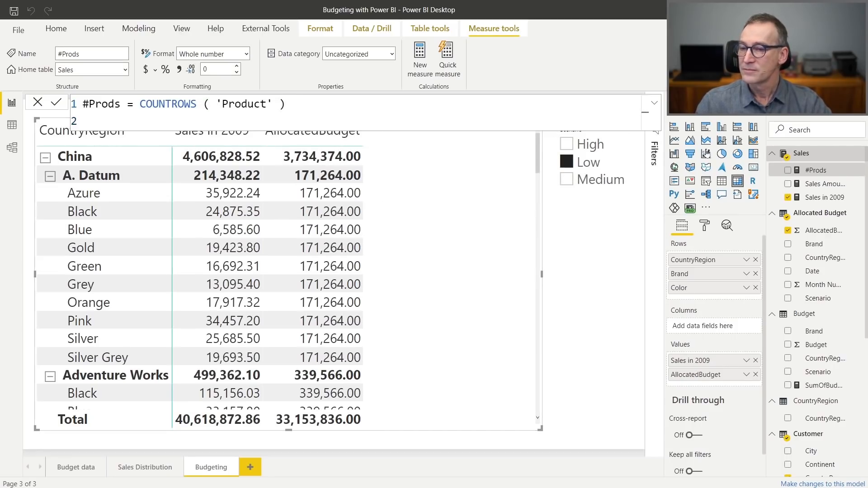
- Add the #Prods measure to the matrix values and collapse A. Datum under China
{"action": "left_click_drag", "start_coordinate": [816, 170], "coordinate": [452, 254]}
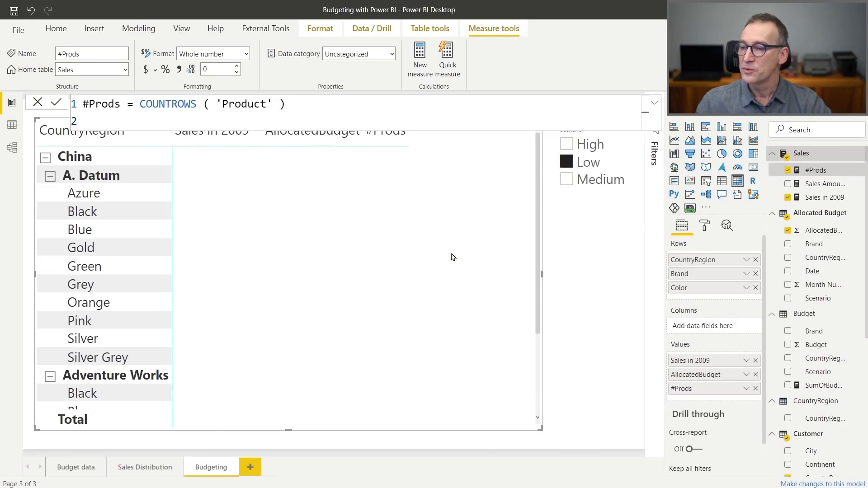
{"action": "left_click", "coordinate": [611, 288]}
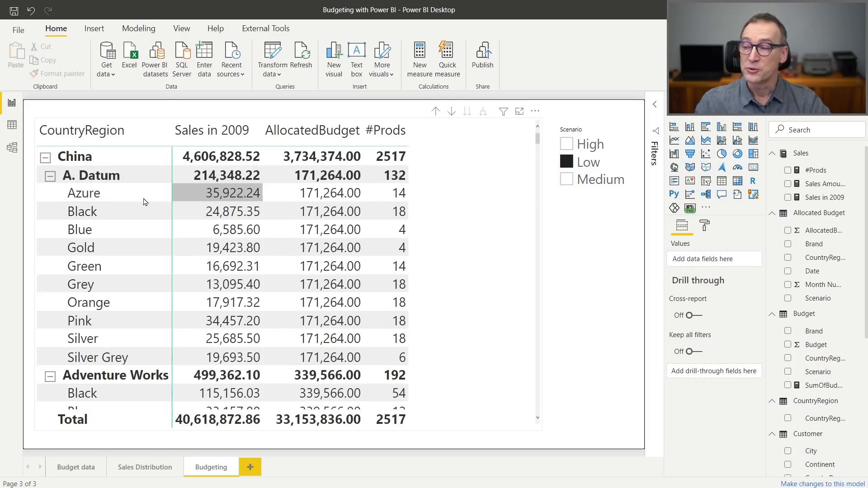
{"action": "left_click", "coordinate": [50, 175]}
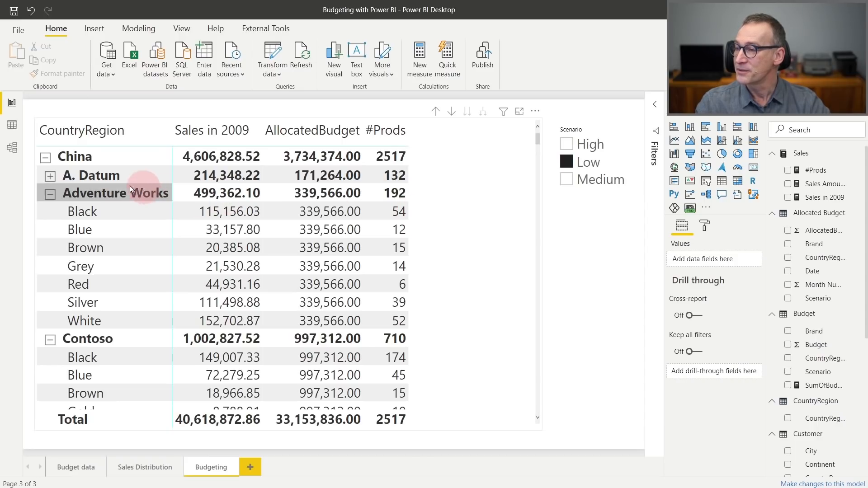
- Start a new measure in the Sales table named #Prods Budget Grain
{"action": "right_click", "coordinate": [810, 160]}
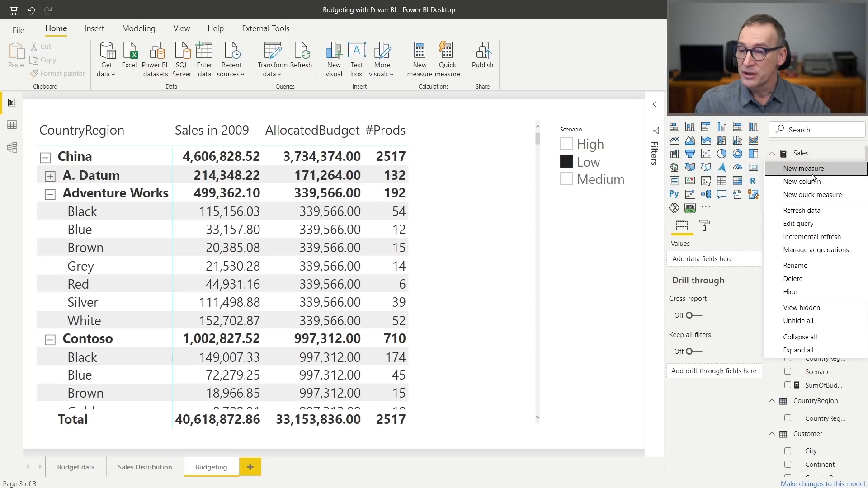
{"action": "left_click", "coordinate": [812, 173]}
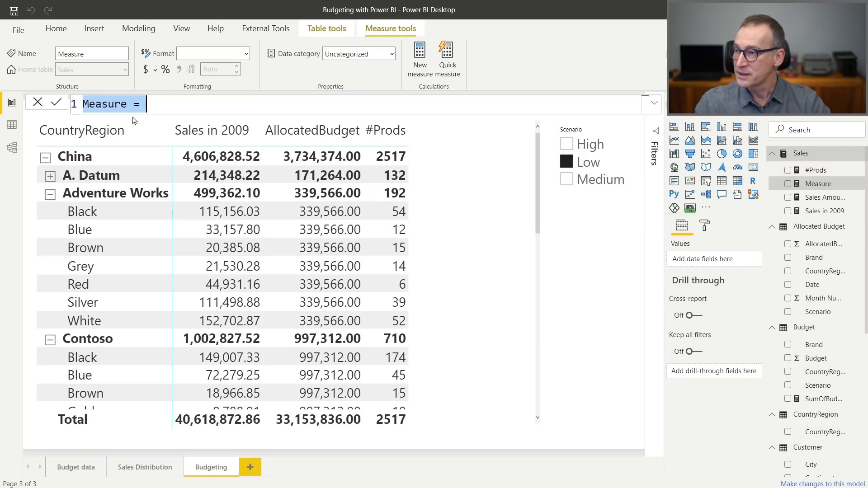
{"action": "type", "text": "#"}
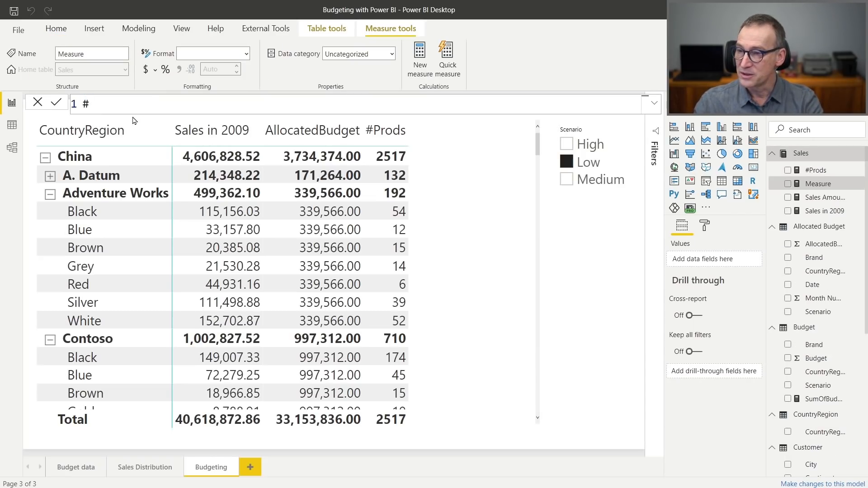
{"action": "type", "text": "Pr"}
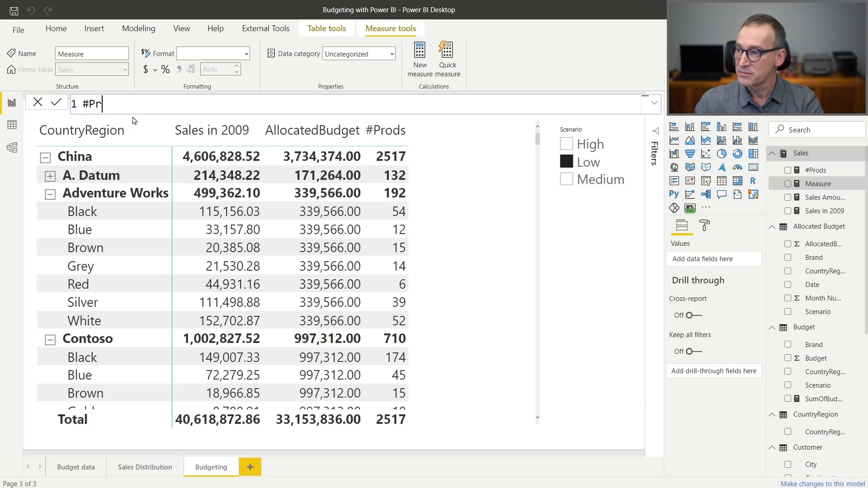
{"action": "type", "text": "ods Budge"}
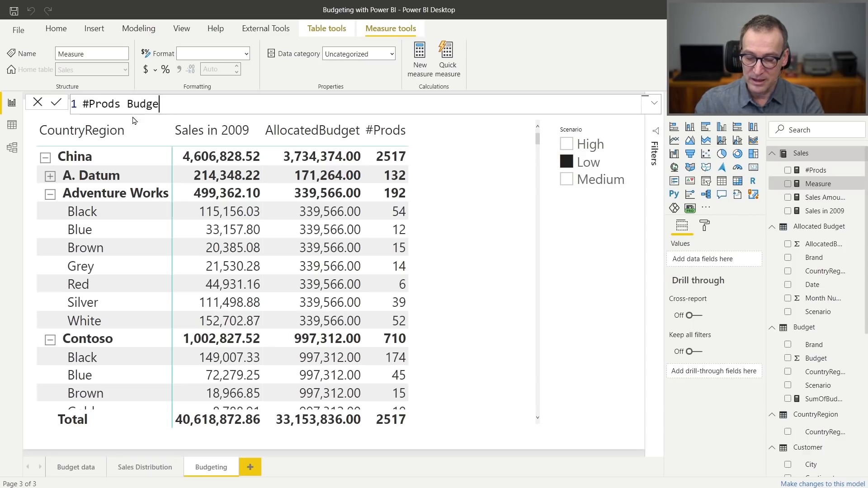
{"action": "type", "text": "t Granin"}
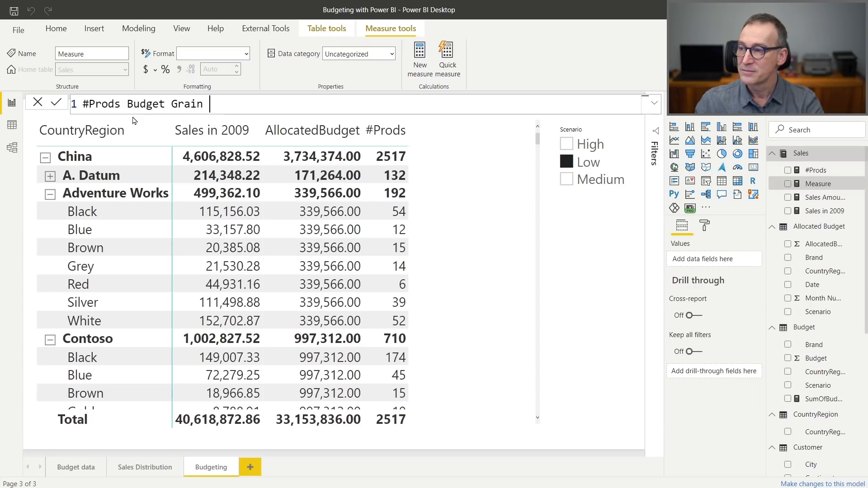
{"action": "type", "text": " ="}
{"action": "key", "text": "shift+Return"}
- Begin the #Prods Budget Grain formula with CALCULATE, using [#Prods] as the expression to evaluate
{"action": "type", "text": "ca"}
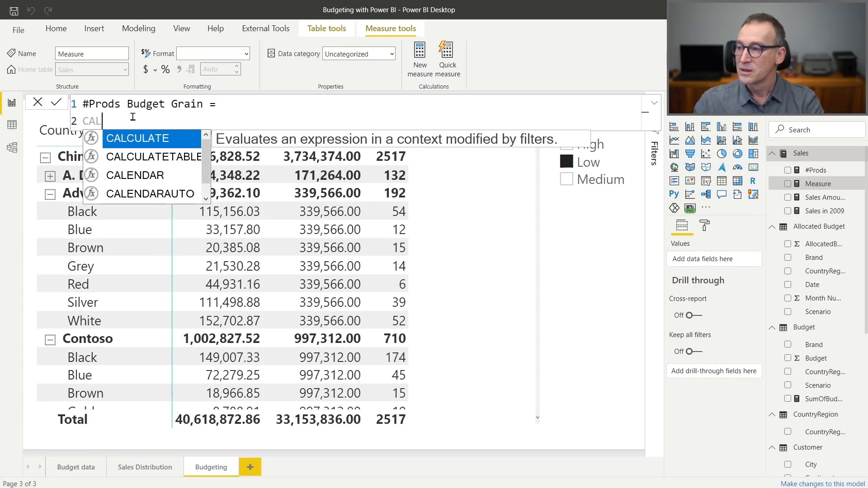
{"action": "key", "text": "Tab"}
{"action": "key", "text": "shift+Return"}
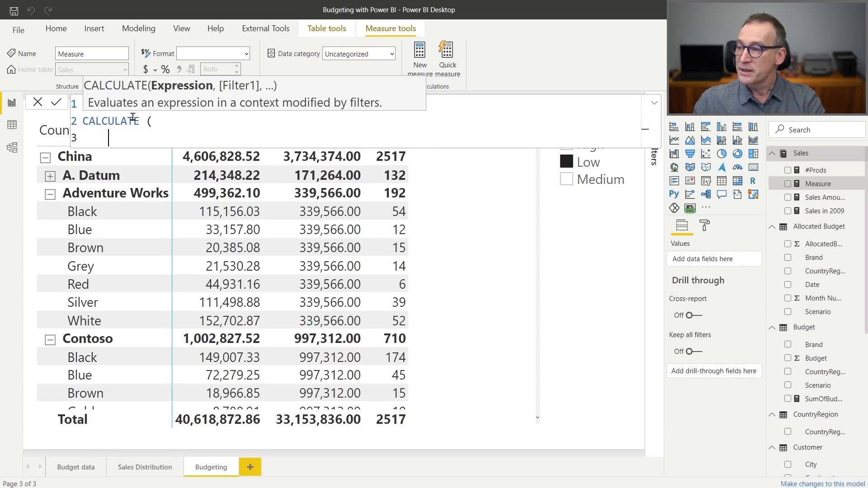
{"action": "type", "text": "["}
{"action": "key", "text": "Tab"}
{"action": "type", "text": ","}
{"action": "key", "text": "shift+Return"}
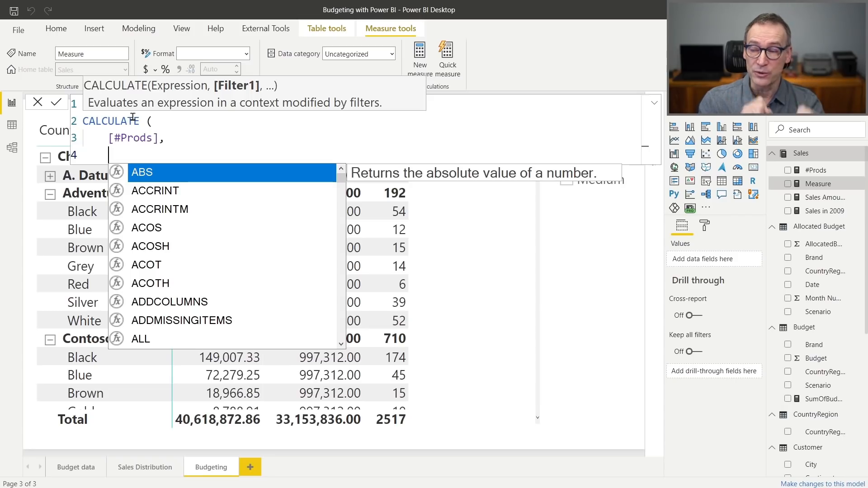
- Add REMOVEFILTERS ( 'Product' ) as the first filter argument of the CALCULATE
{"action": "type", "text": "REMOVE"}
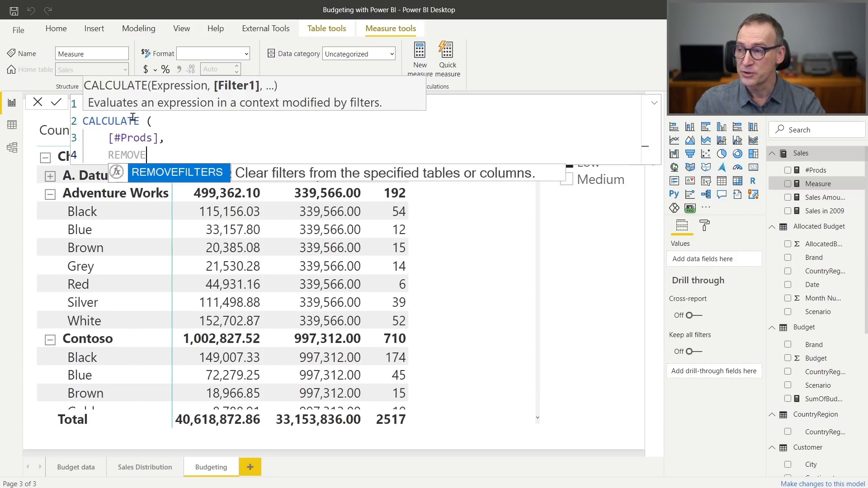
{"action": "key", "text": "Tab"}
{"action": "type", "text": "( "}
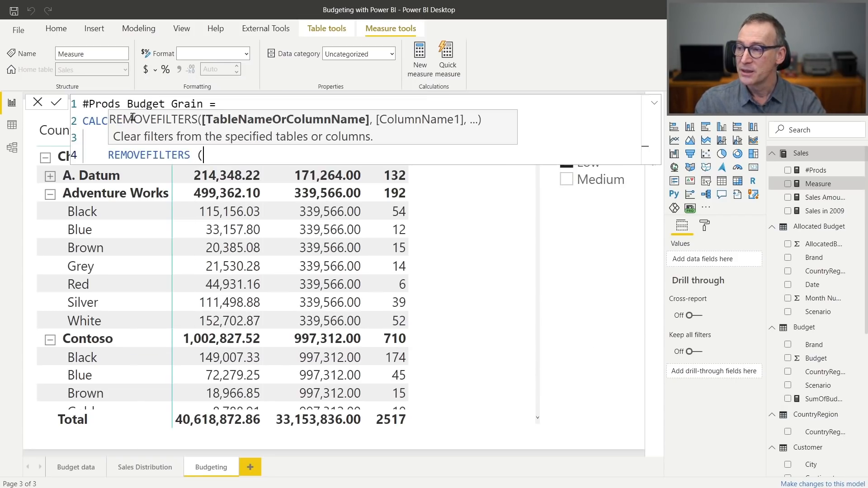
{"action": "type", "text": "Pro"}
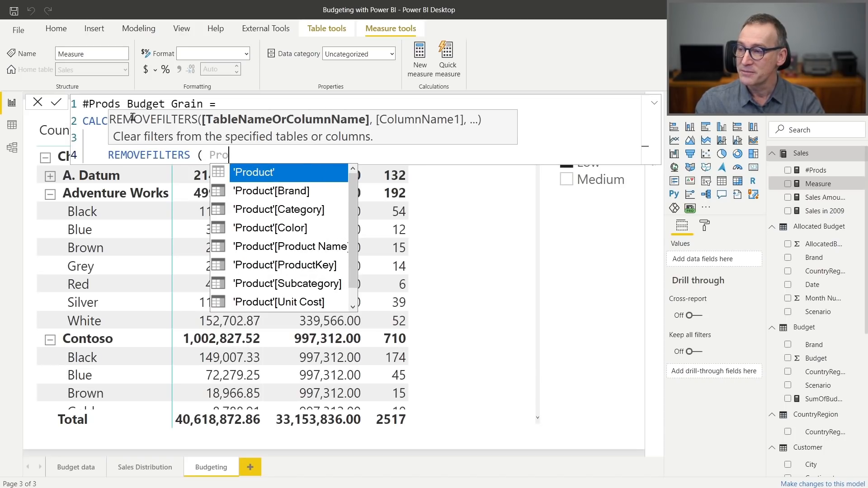
{"action": "key", "text": "Tab"}
{"action": "type", "text": "),"}
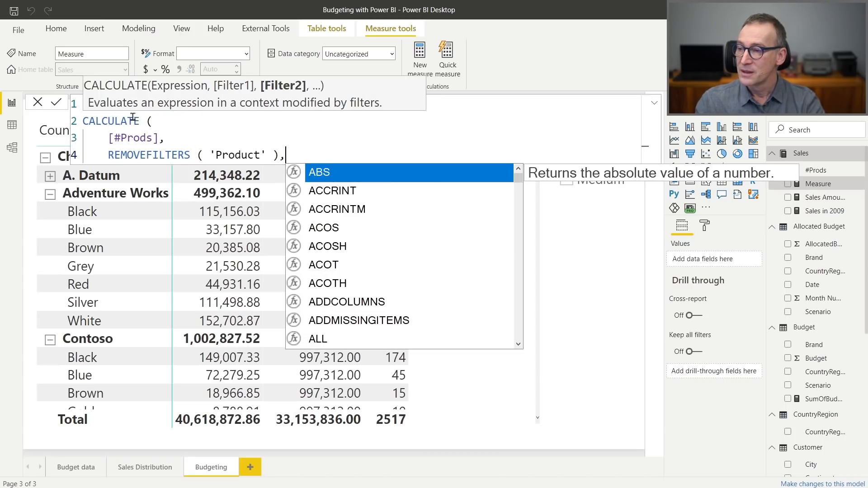
- Add VALUES ( 'Product'[Brand] ) as the second filter argument, close the CALCULATE and commit the measure
{"action": "key", "text": "Return"}
{"action": "type", "text": "VALUES ( Pro"}
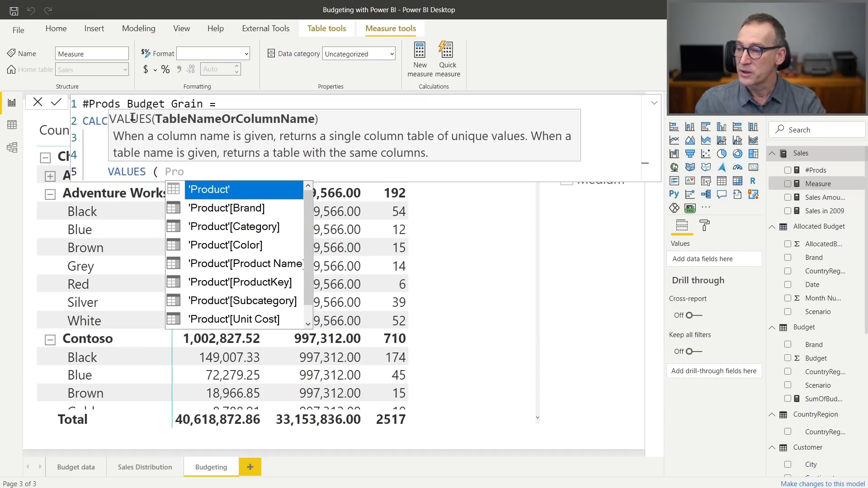
{"action": "key", "text": "Down"}
{"action": "key", "text": "Tab"}
{"action": "type", "text": ")"}
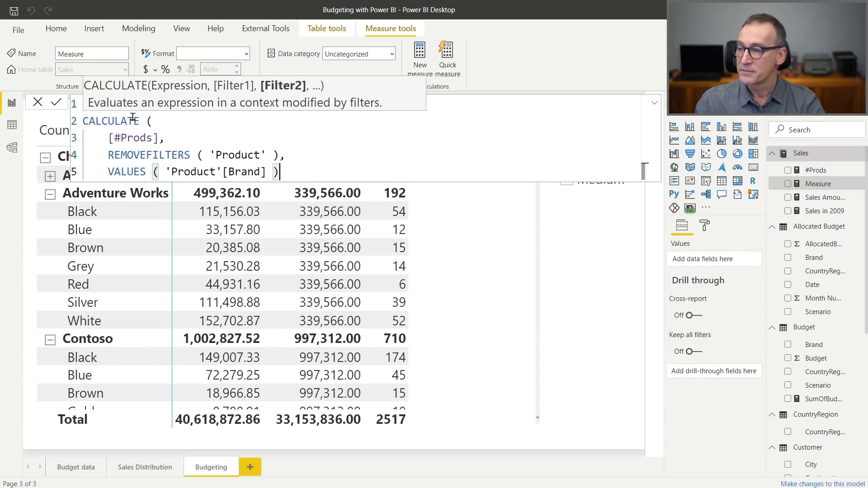
{"action": "key", "text": "Return"}
{"action": "key", "text": "shift+Tab"}
{"action": "type", "text": ")"}
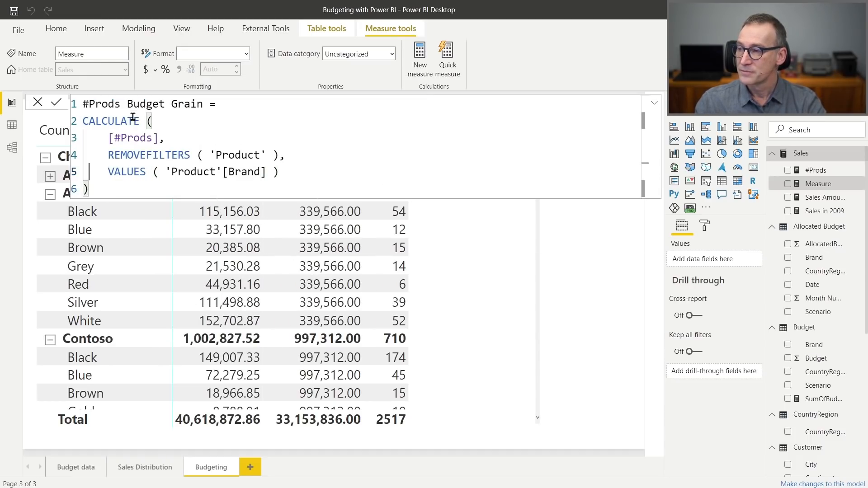
{"action": "double_click", "coordinate": [133, 117]}
{"action": "key", "text": "Return"}
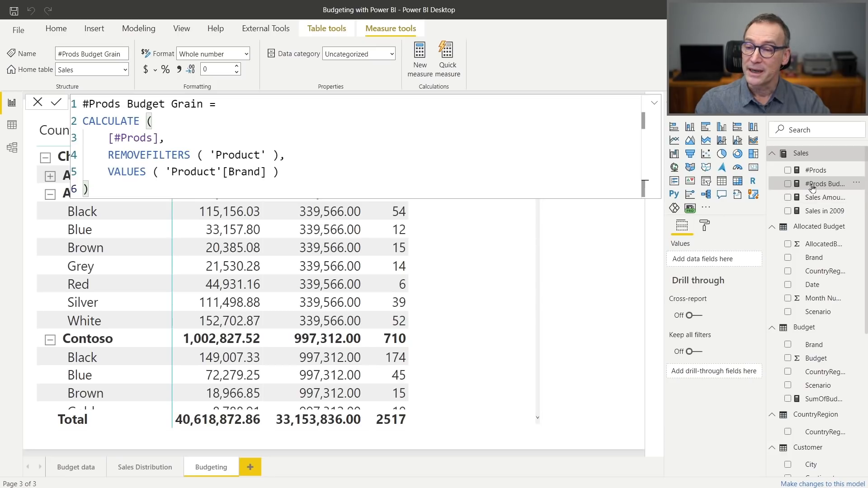
- Add #Prods Budget Grain to the matrix values and sort the matrix by #Prods in descending order
{"action": "left_click_drag", "start_coordinate": [811, 187], "coordinate": [469, 274]}
{"action": "left_click", "coordinate": [596, 303]}
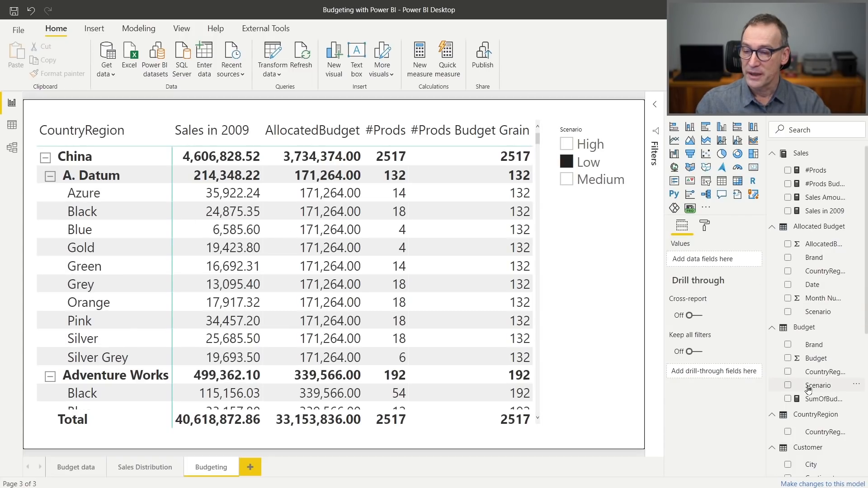
{"action": "scroll", "coordinate": [821, 365], "scroll_direction": "down", "scroll_amount": 3}
{"action": "scroll", "coordinate": [820, 365], "scroll_direction": "down", "scroll_amount": 2}
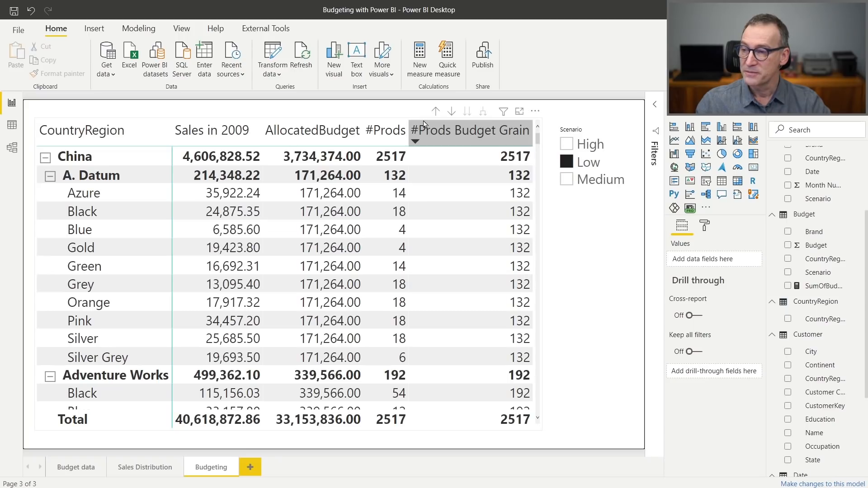
{"action": "left_click", "coordinate": [404, 125]}
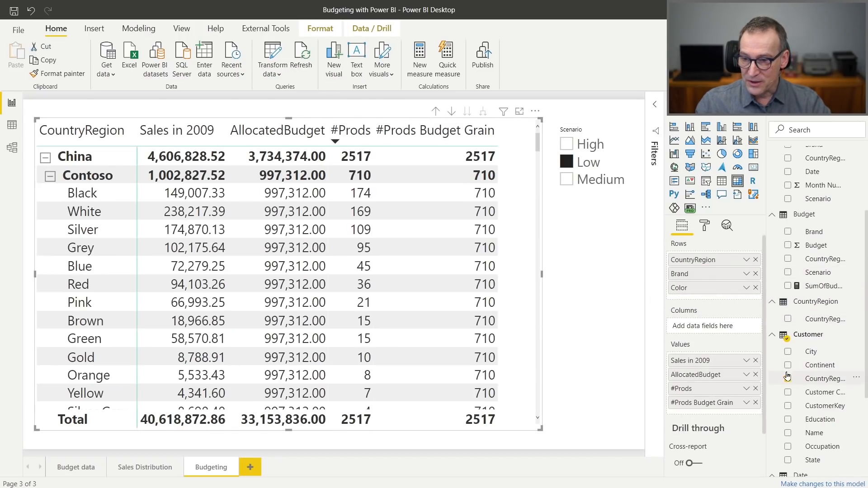
- Replace Color with the Product table's Category field below Brand in the matrix rows
{"action": "scroll", "coordinate": [809, 391], "scroll_direction": "down", "scroll_amount": 1}
{"action": "scroll", "coordinate": [809, 392], "scroll_direction": "down", "scroll_amount": 3}
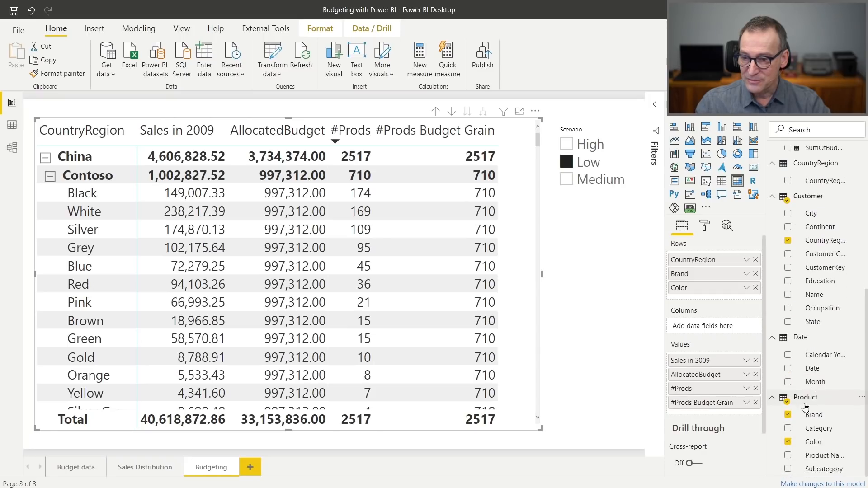
{"action": "left_click", "coordinate": [788, 442]}
{"action": "left_click_drag", "start_coordinate": [818, 428], "coordinate": [727, 288]}
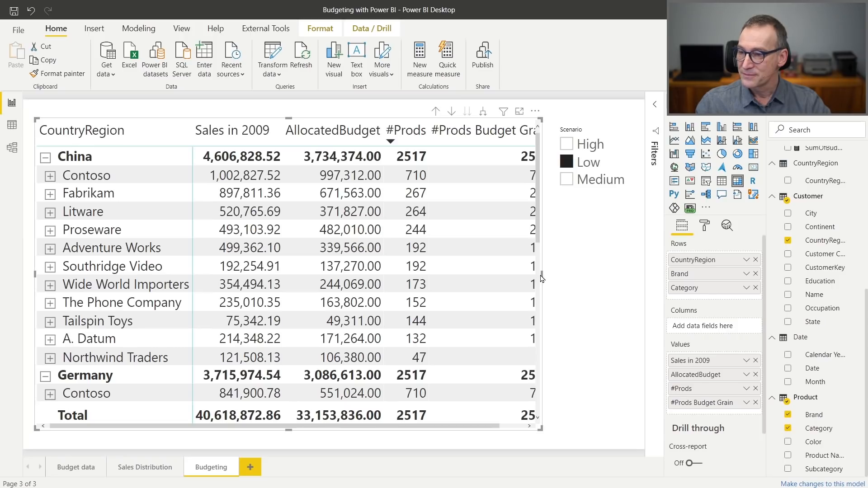
- Widen the matrix slightly and expand Contoso under China to compare #Prods with #Prods Budget Grain per category
{"action": "left_click_drag", "start_coordinate": [542, 275], "coordinate": [561, 275]}
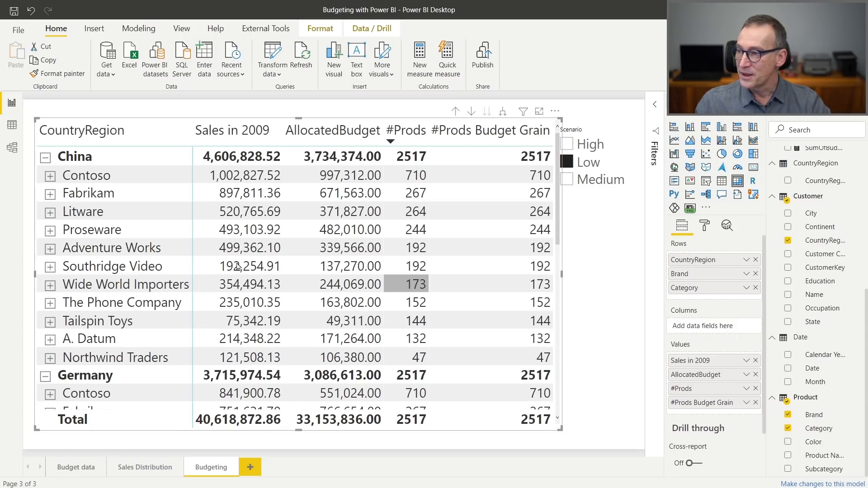
{"action": "left_click", "coordinate": [50, 175]}
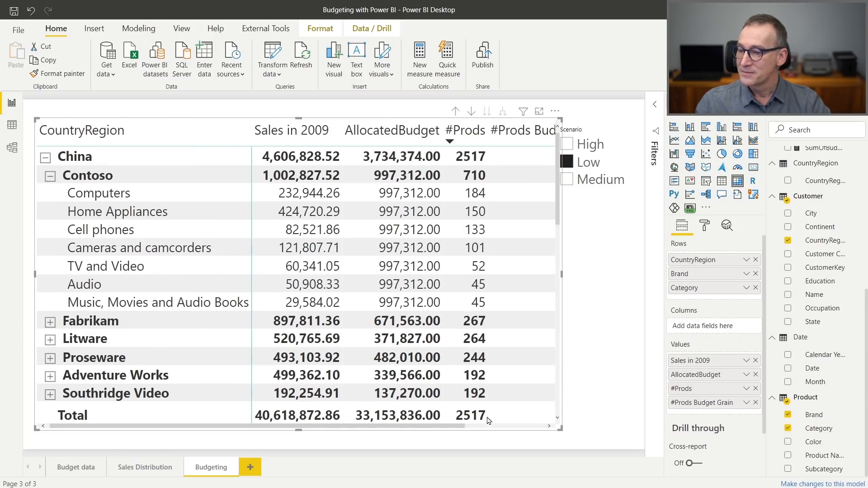
{"action": "left_click_drag", "start_coordinate": [387, 428], "coordinate": [488, 422]}
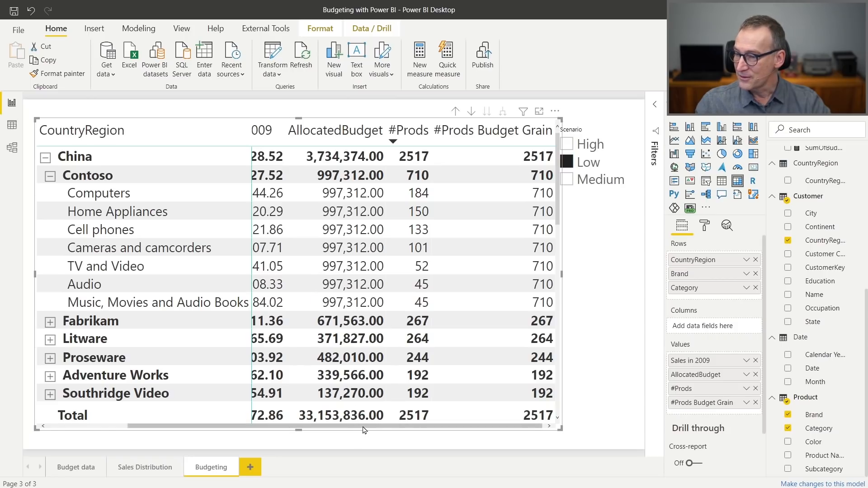
- Replace Category with the Product table's Color field below Brand in the matrix rows and expand Contoso under China
{"action": "left_click_drag", "start_coordinate": [367, 427], "coordinate": [209, 419]}
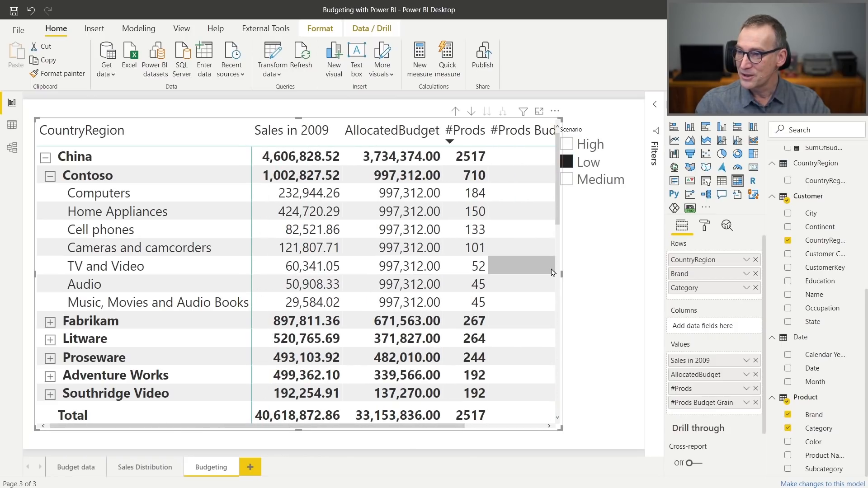
{"action": "left_click", "coordinate": [788, 428]}
{"action": "left_click_drag", "start_coordinate": [813, 441], "coordinate": [710, 285]}
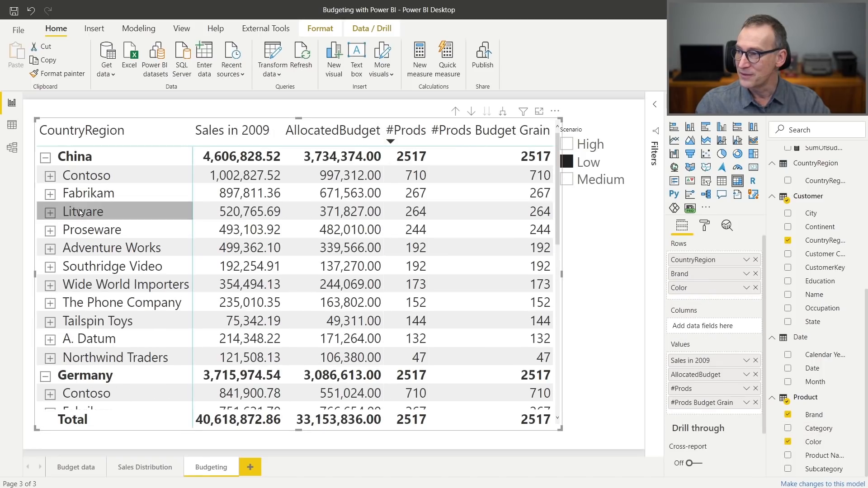
{"action": "left_click", "coordinate": [50, 176]}
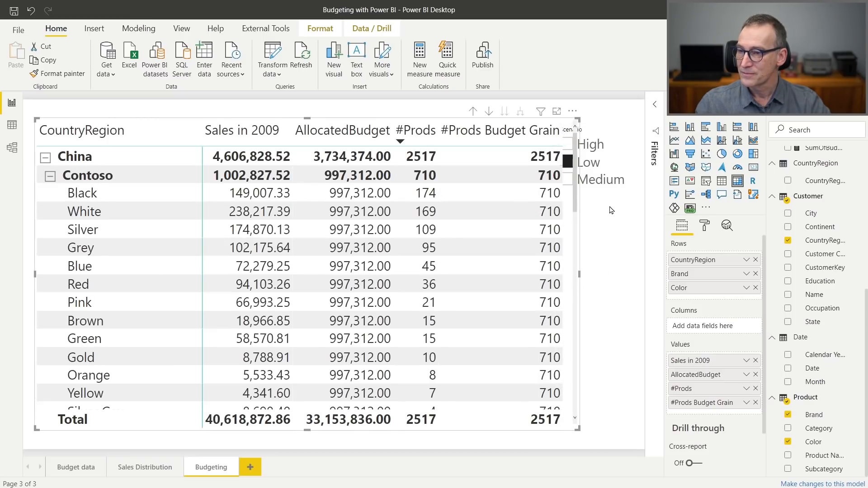
{"action": "left_click", "coordinate": [614, 322]}
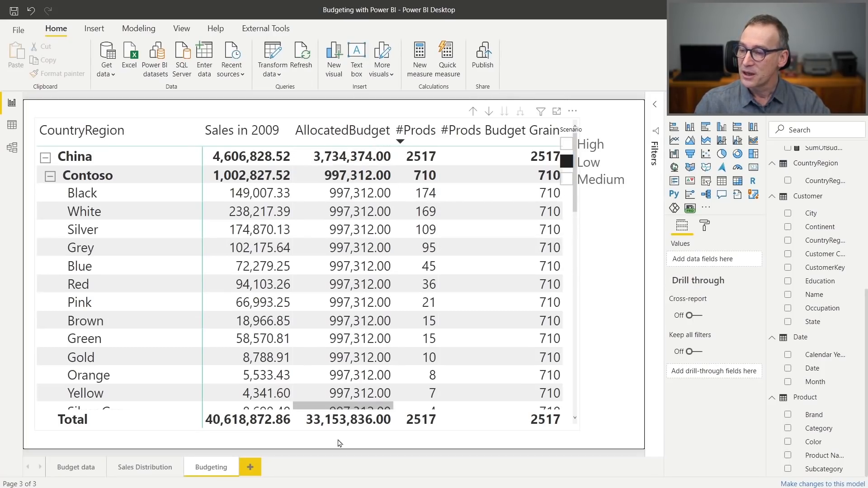
- Create a new measure named Protected Budget in the Allocated Budget table
{"action": "left_click", "coordinate": [345, 429]}
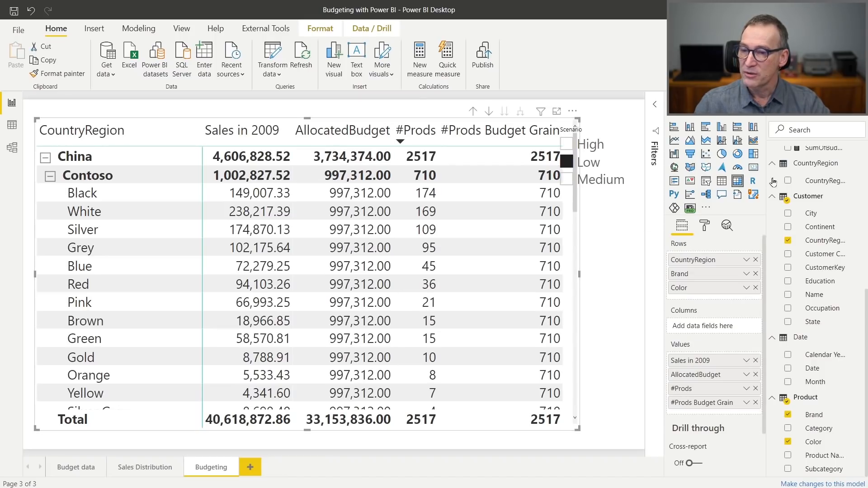
{"action": "scroll", "coordinate": [838, 291], "scroll_direction": "up", "scroll_amount": 5}
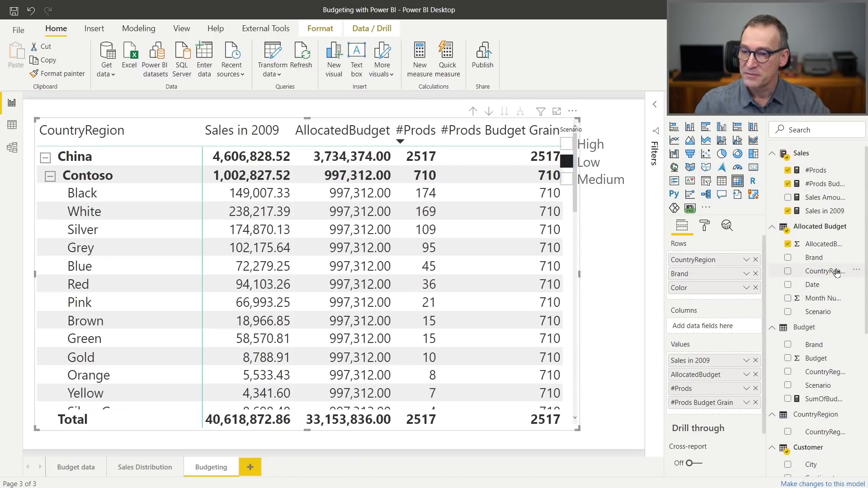
{"action": "left_click", "coordinate": [816, 248]}
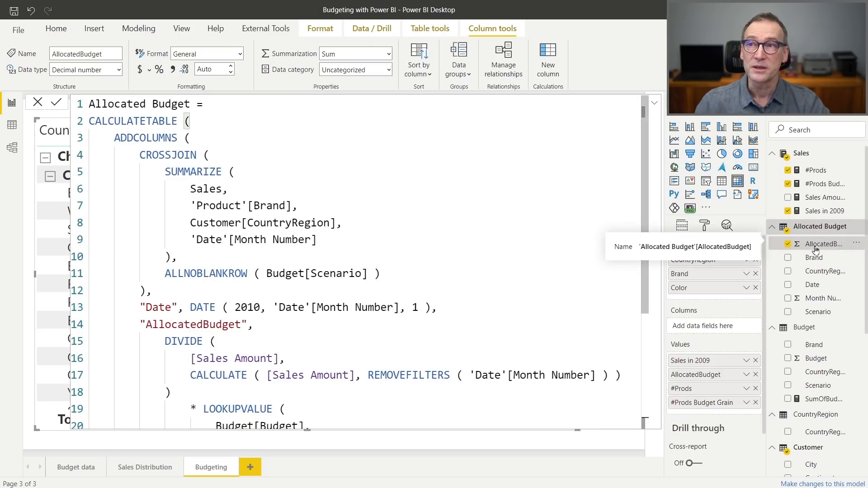
{"action": "right_click", "coordinate": [820, 229]}
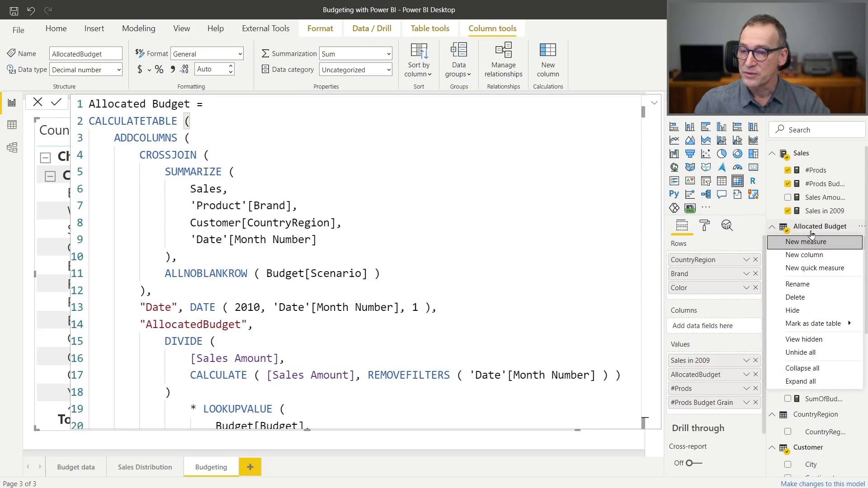
{"action": "key", "text": "Escape"}
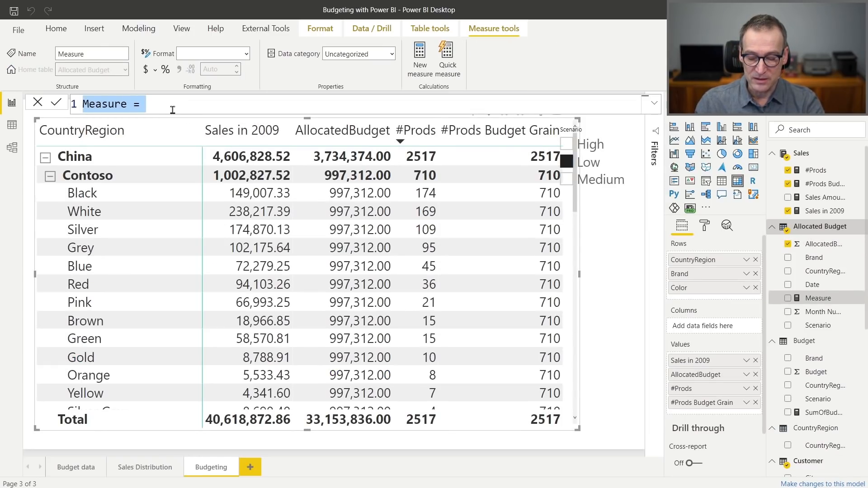
{"action": "type", "text": "Protected "}
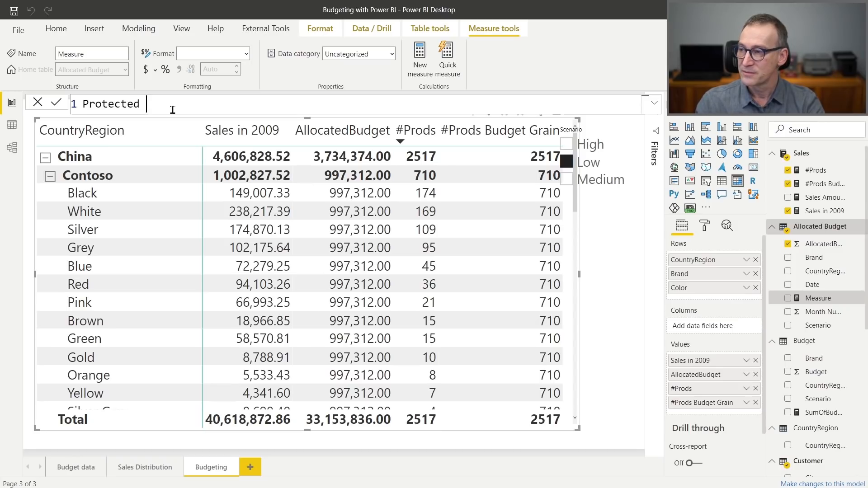
{"action": "type", "text": "Budget ="}
{"action": "key", "text": "shift+Return"}
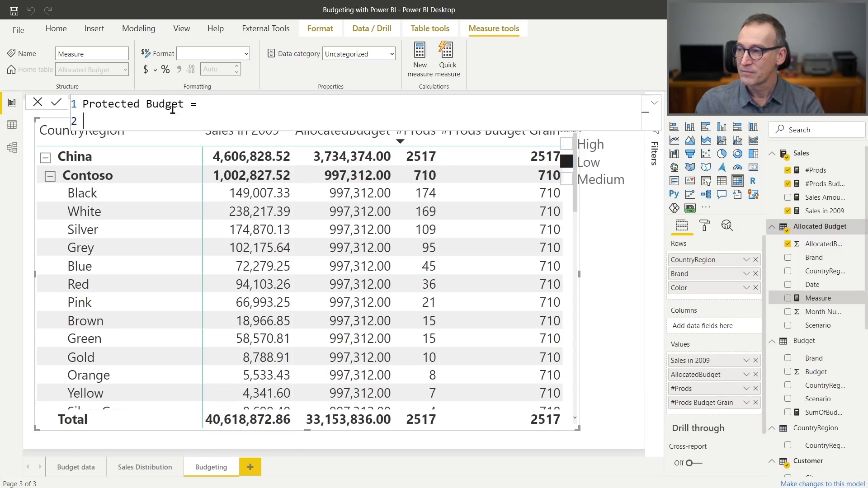
- Begin the measure's formula on a new line with an IF whose condition is [#Prods] = [#Prods Budget Grain]
{"action": "type", "text": "IF"}
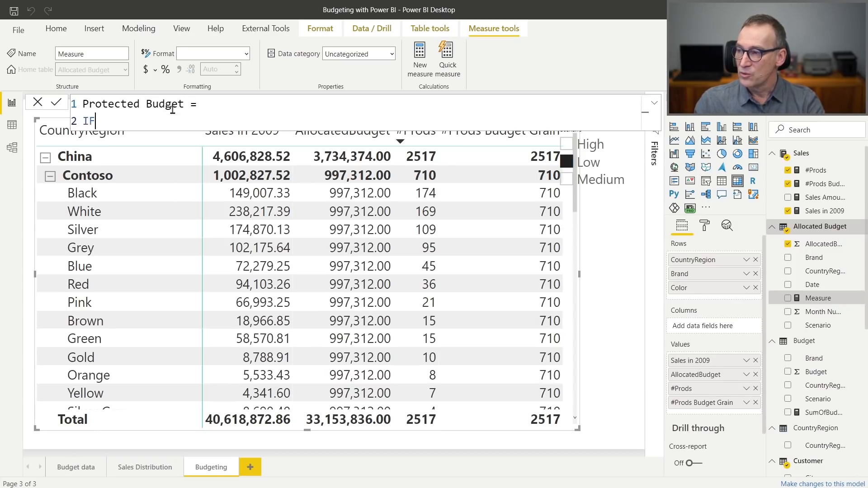
{"action": "type", "text": " ("}
{"action": "key", "text": "shift+Return"}
{"action": "key", "text": "Tab"}
{"action": "type", "text": "["}
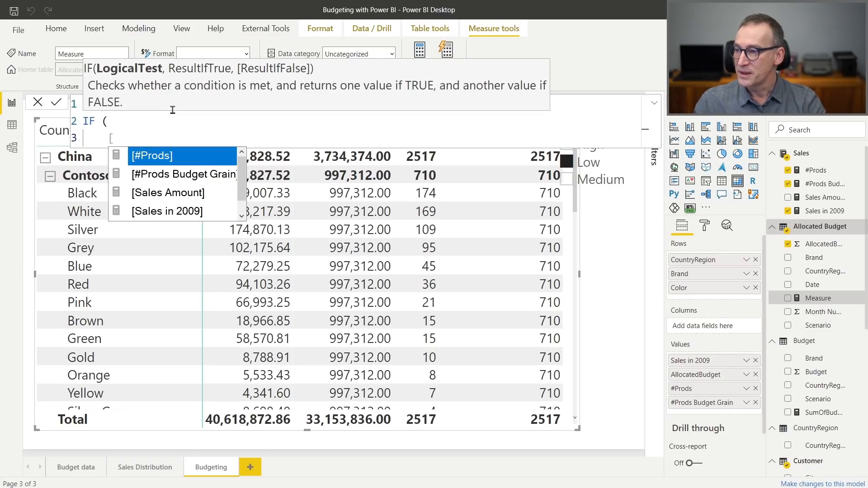
{"action": "key", "text": "Tab"}
{"action": "type", "text": "= ["}
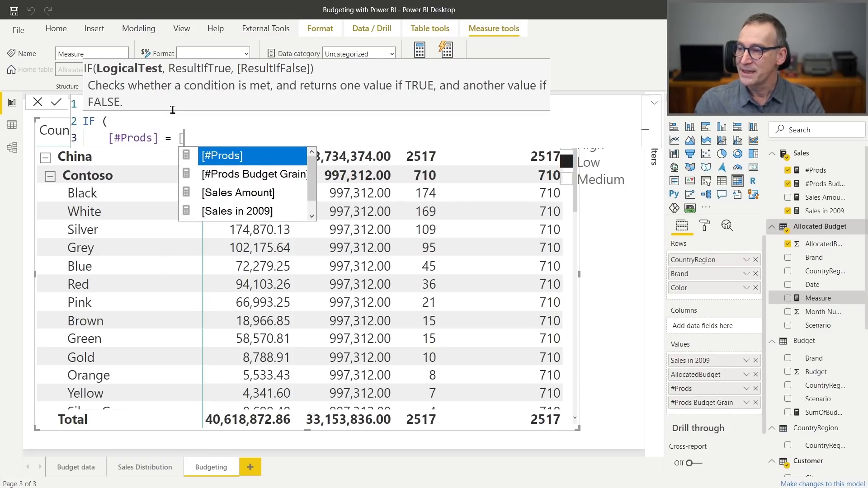
{"action": "key", "text": "Down"}
{"action": "key", "text": "Tab"}
{"action": "type", "text": ","}
{"action": "key", "text": "shift+Return"}
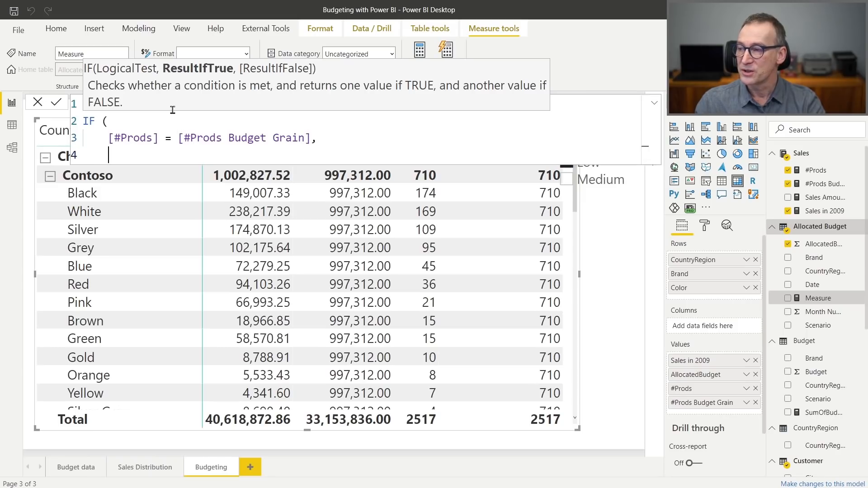
- Return SUM ( 'Allocated Budget'[AllocatedBudget] ) when the condition is true, close the IF and commit the measure
{"action": "type", "text": "SUM ( A"}
{"action": "type", "text": "ll"}
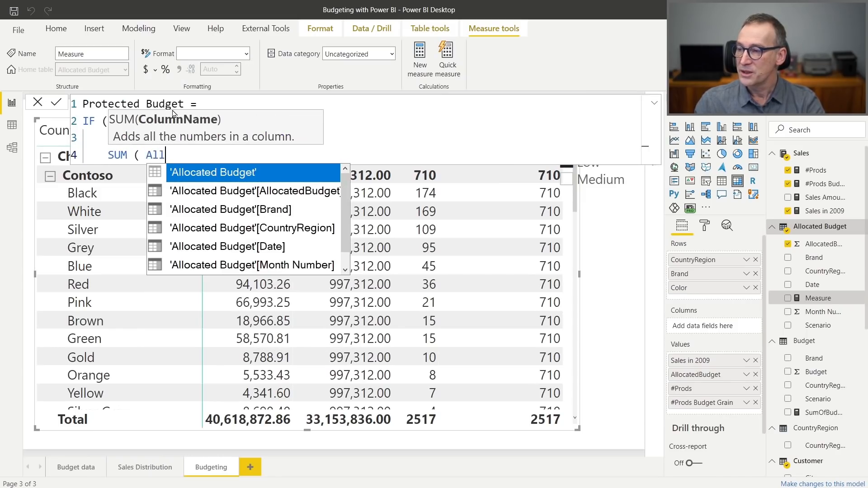
{"action": "key", "text": "Down"}
{"action": "key", "text": "Down"}
{"action": "key", "text": "Up"}
{"action": "key", "text": "Tab"}
{"action": "type", "text": ")"}
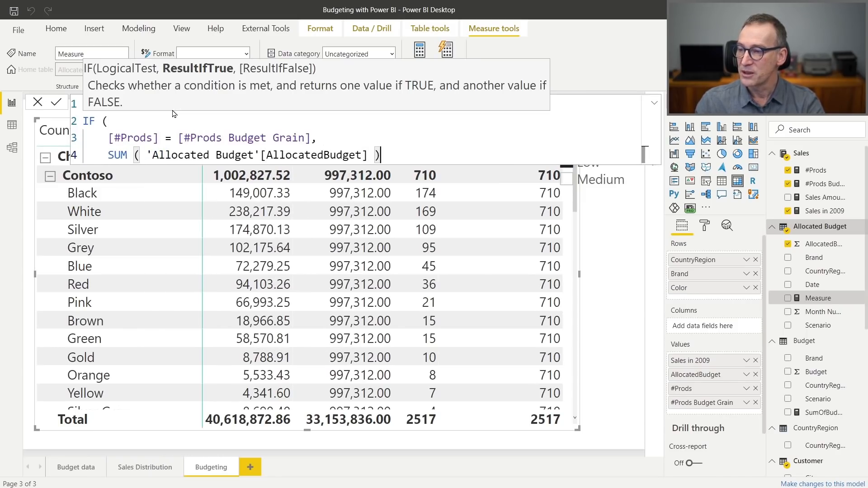
{"action": "key", "text": "shift+Return"}
{"action": "type", "text": ")"}
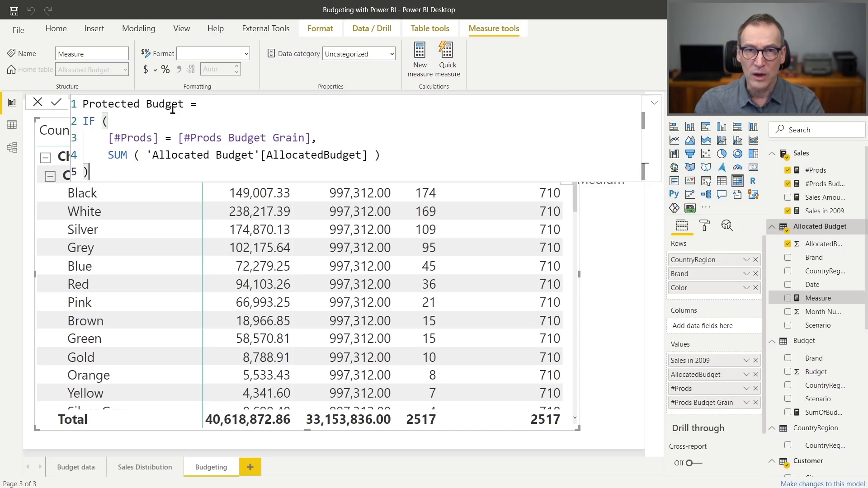
{"action": "key", "text": "Return"}
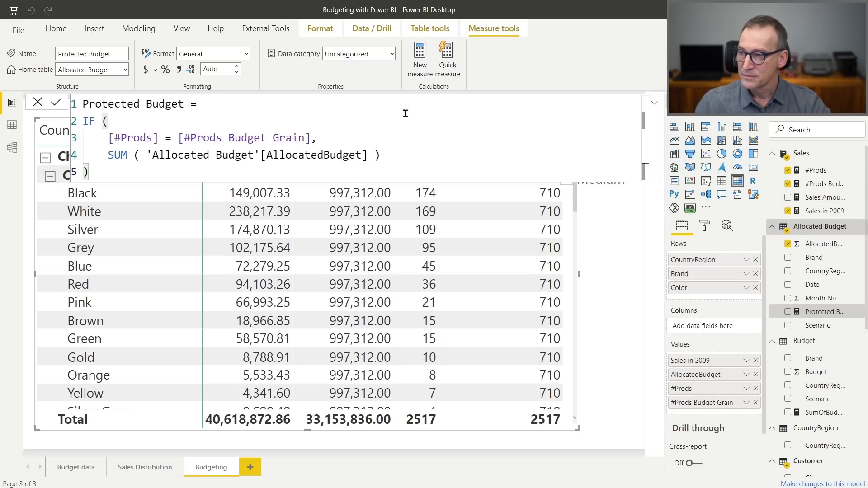
- Format Protected Budget as a decimal number with a thousands separator and 2 decimal places, and leave the formula editor
{"action": "left_click", "coordinate": [247, 54]}
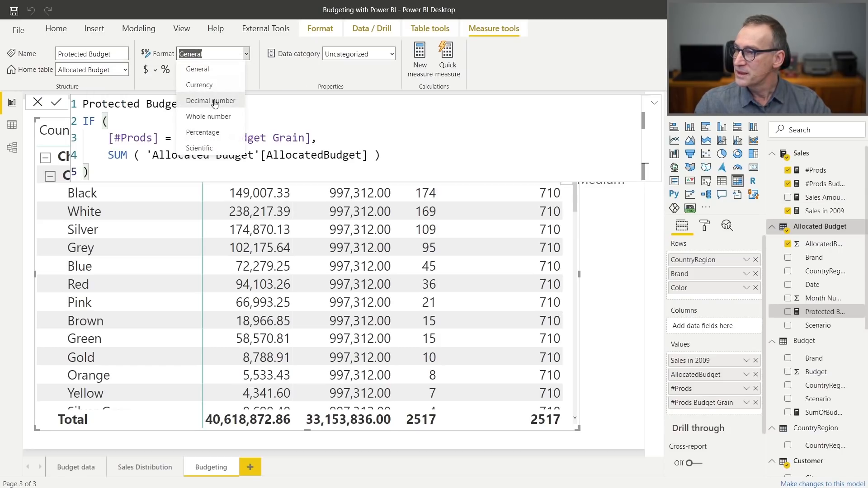
{"action": "left_click", "coordinate": [280, 88]}
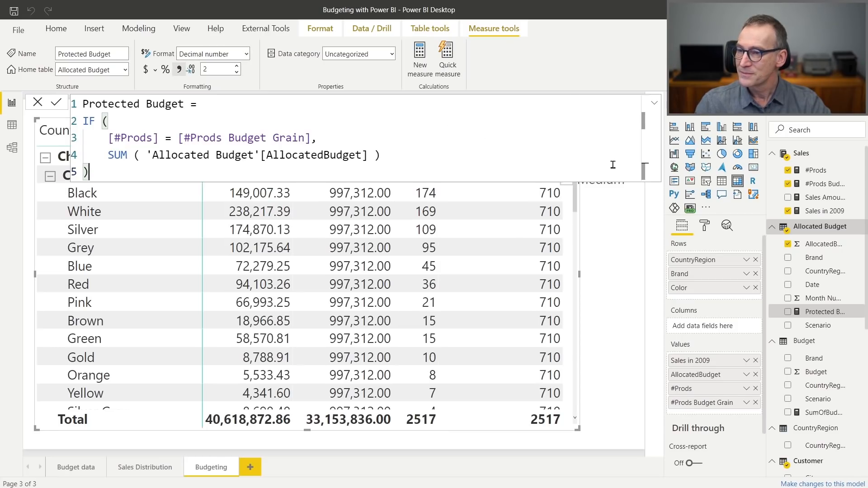
{"action": "key", "text": "Escape"}
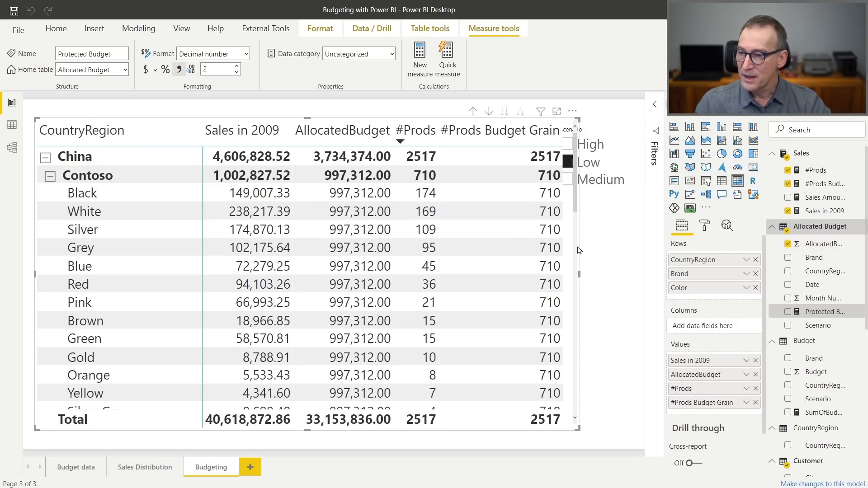
- Replace AllocatedBudget with Protected Budget in the matrix values and remove #Prods and #Prods Budget Grain
{"action": "left_click", "coordinate": [787, 245]}
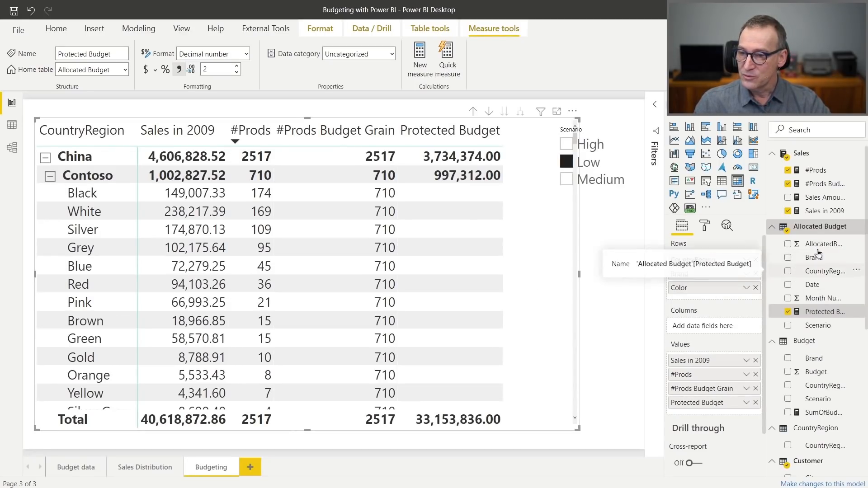
{"action": "left_click", "coordinate": [809, 156]}
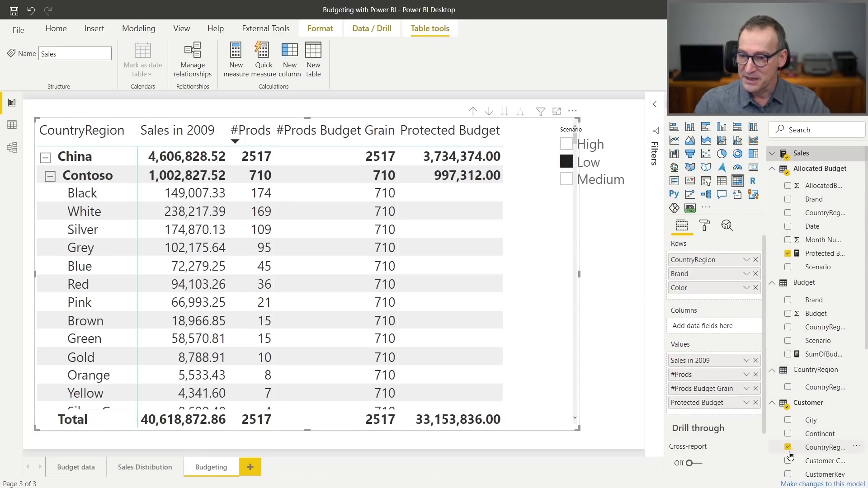
{"action": "left_click", "coordinate": [756, 375]}
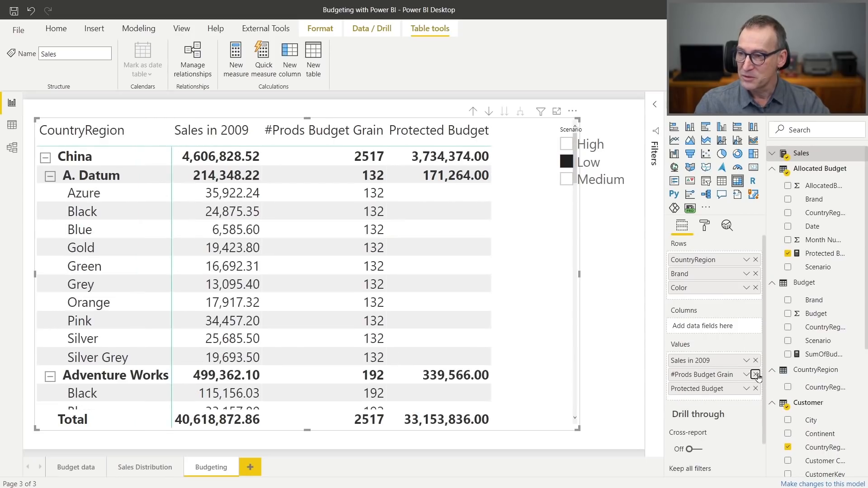
{"action": "left_click", "coordinate": [755, 375]}
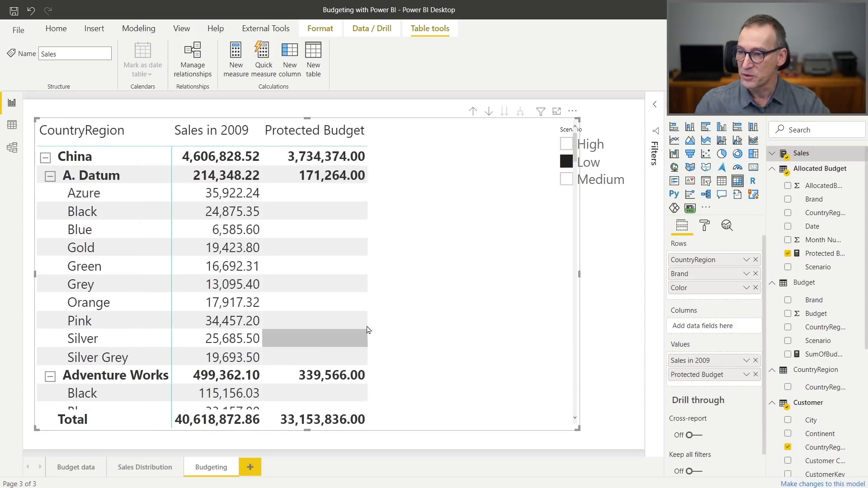
- Create the measure #Customers = COUNTROWS ( Customer ) in the Sales table
{"action": "left_click", "coordinate": [773, 156]}
{"action": "right_click", "coordinate": [827, 158]}
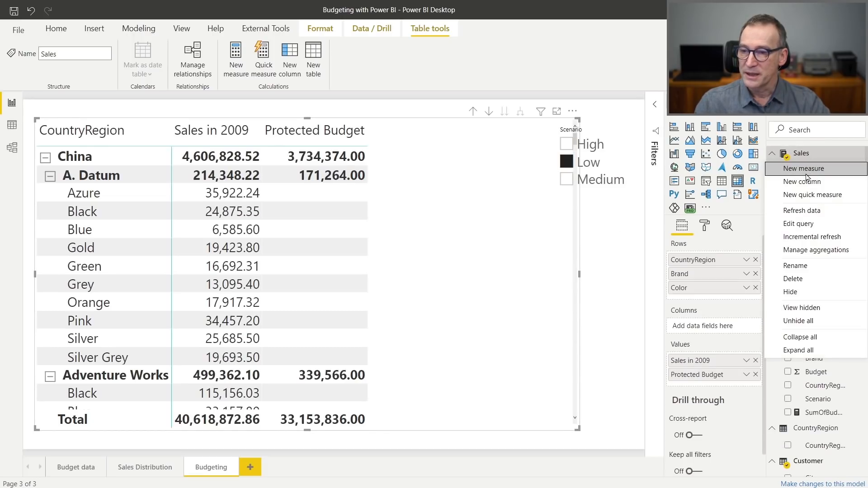
{"action": "left_click", "coordinate": [807, 174]}
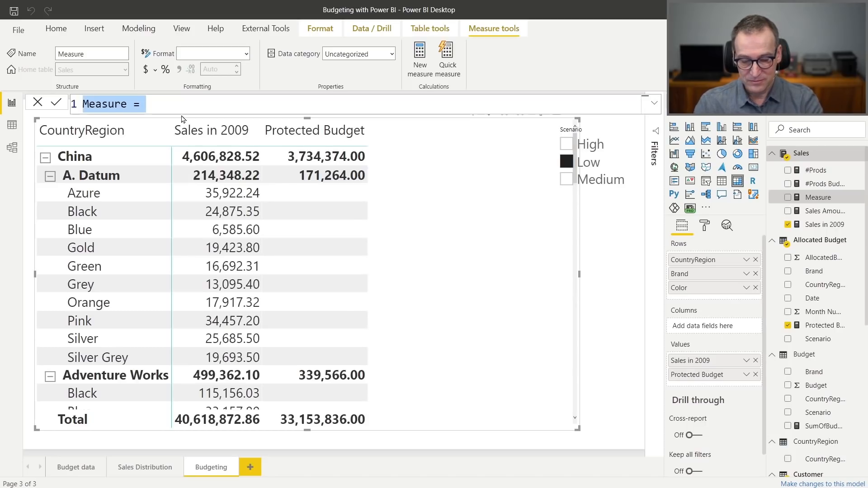
{"action": "type", "text": "#Customer"}
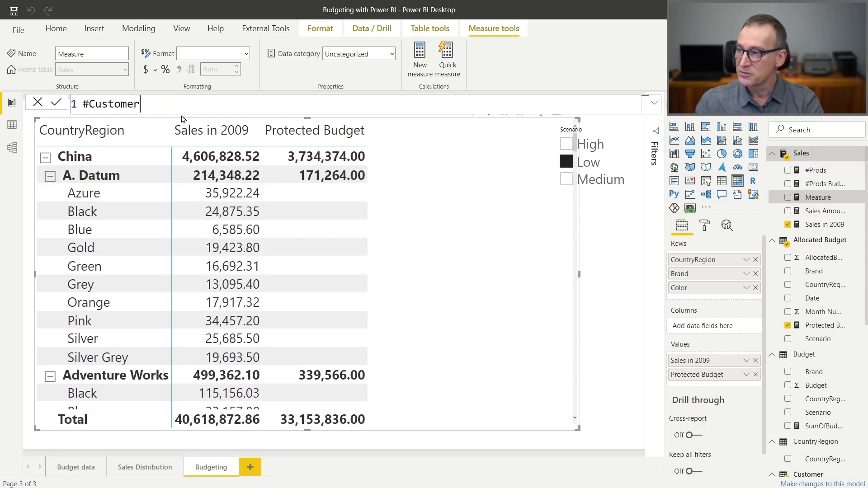
{"action": "type", "text": "s = COUNTROWS "}
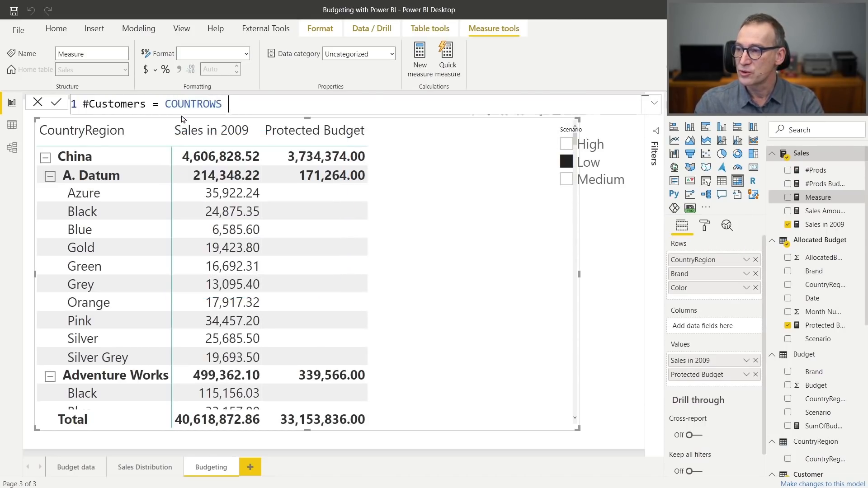
{"action": "type", "text": "( Custo"}
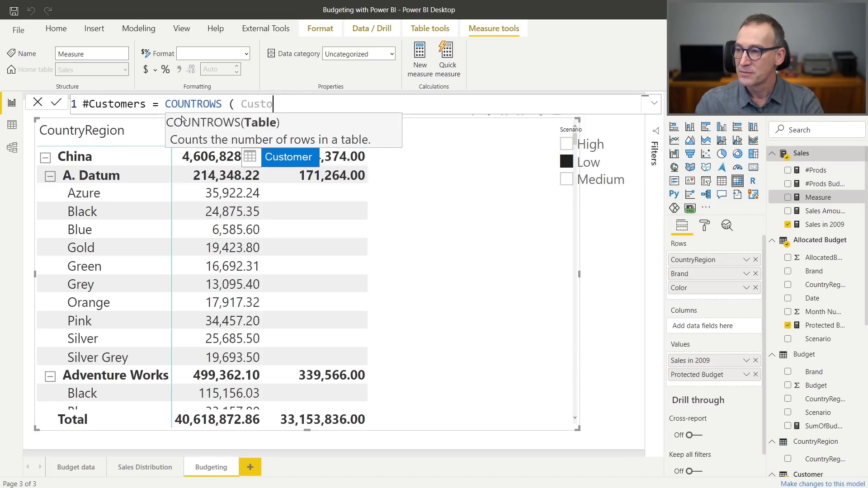
{"action": "type", "text": "mer )"}
{"action": "key", "text": "Return"}
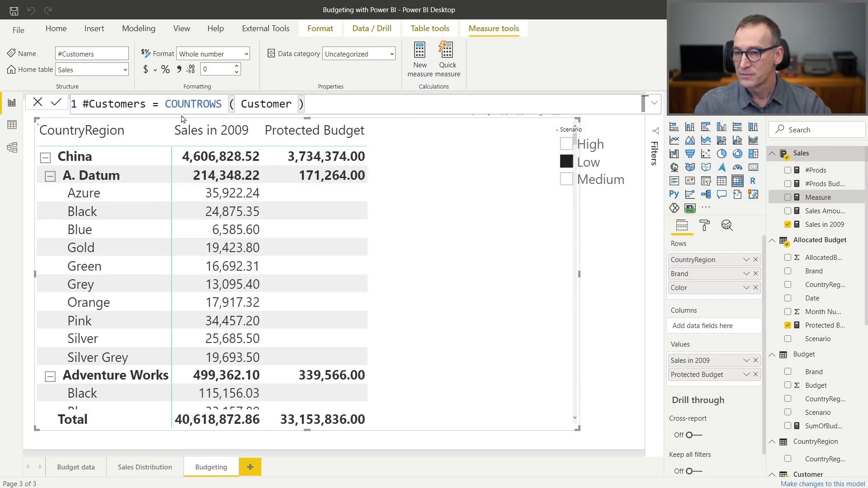
- Add #Customers to the matrix values, collapse A. Datum under China and examine the customer counts across brands and countries
{"action": "left_click_drag", "start_coordinate": [824, 171], "coordinate": [500, 227]}
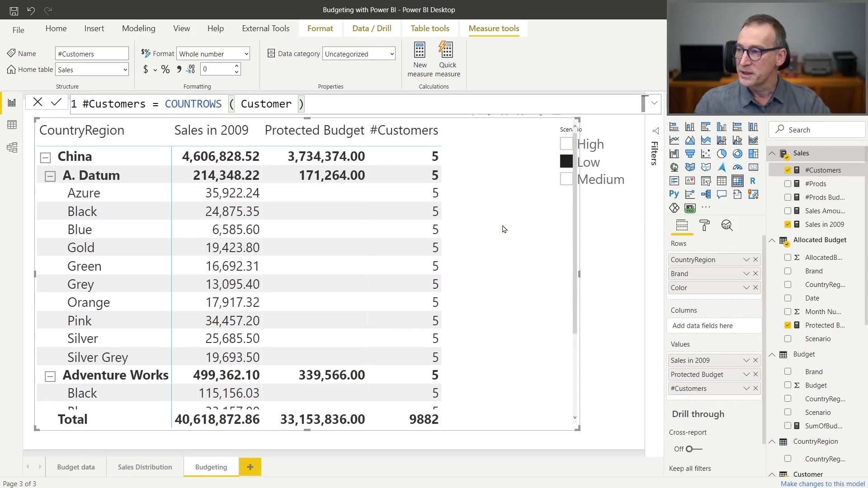
{"action": "left_click", "coordinate": [51, 177]}
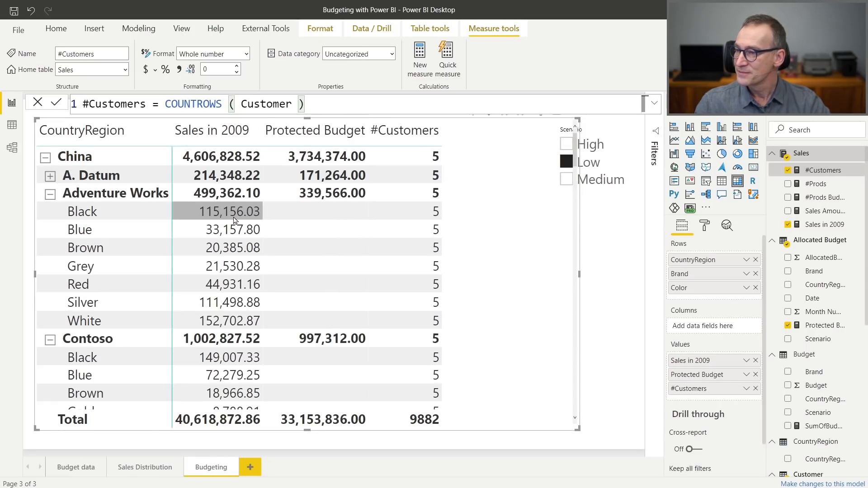
{"action": "scroll", "coordinate": [342, 289], "scroll_direction": "down", "scroll_amount": 2}
{"action": "scroll", "coordinate": [342, 290], "scroll_direction": "down", "scroll_amount": 10}
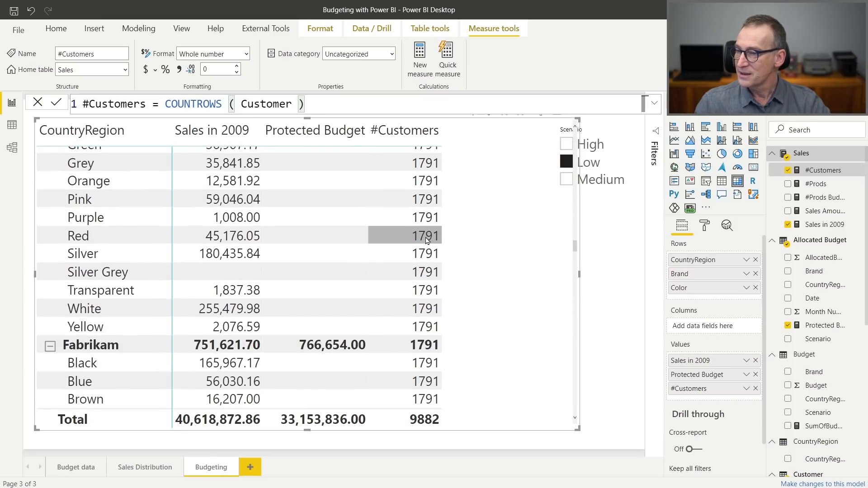
- Remove Color from the matrix rows, leaving CountryRegion and Brand
{"action": "scroll", "coordinate": [426, 242], "scroll_direction": "up", "scroll_amount": 10}
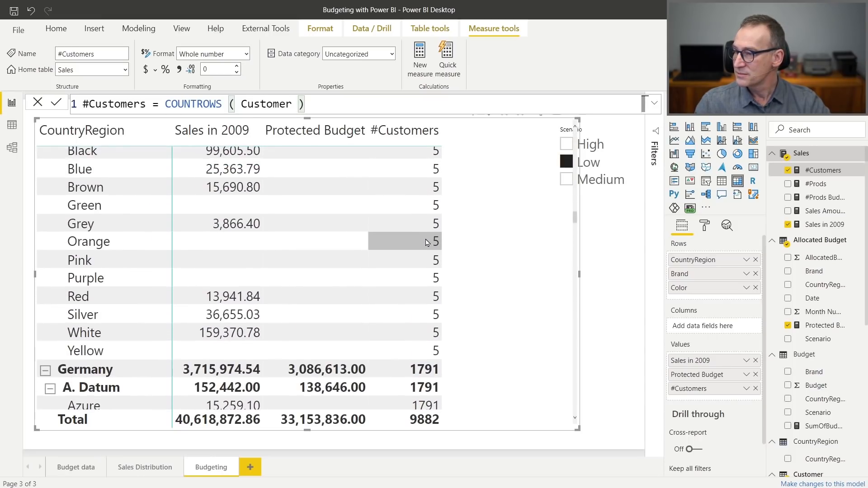
{"action": "scroll", "coordinate": [387, 294], "scroll_direction": "up", "scroll_amount": 10}
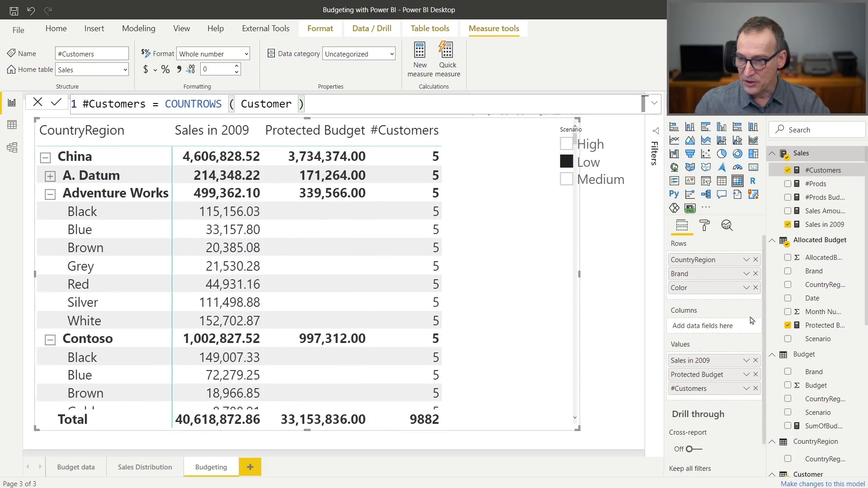
{"action": "left_click", "coordinate": [755, 288]}
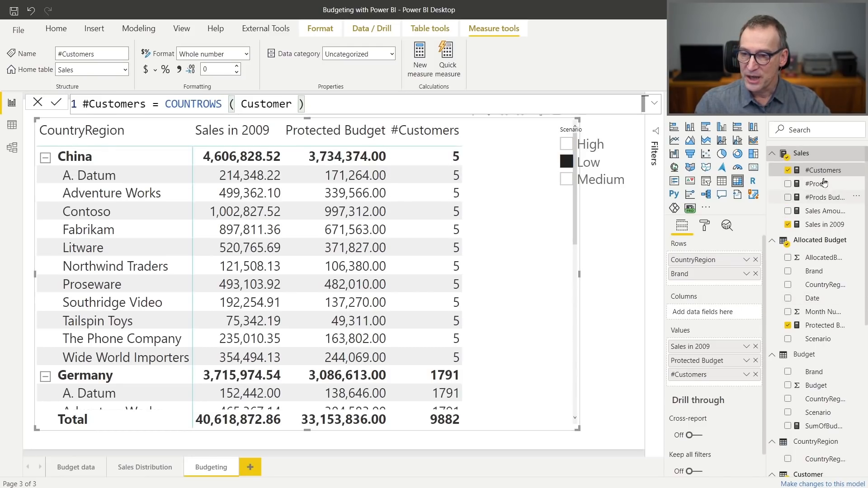
- Start a new measure in the Sales table named #Customers Budget Grain, opening its formula with CALCULATE
{"action": "right_click", "coordinate": [809, 158]}
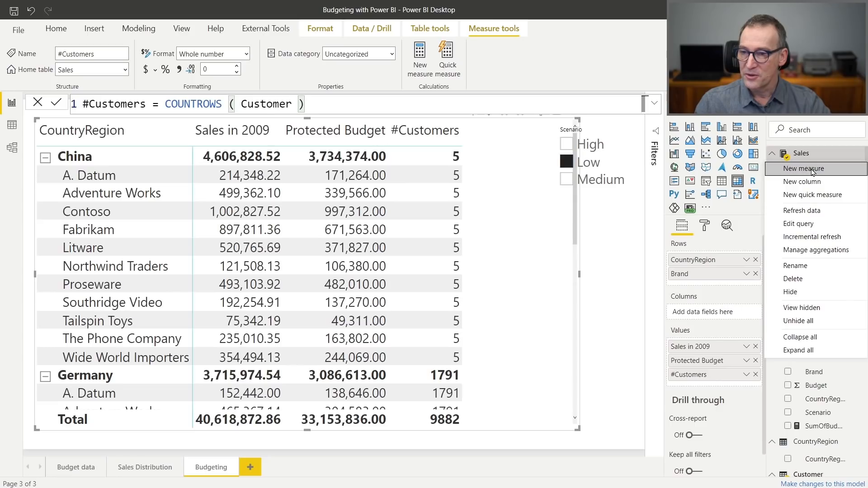
{"action": "left_click", "coordinate": [813, 170]}
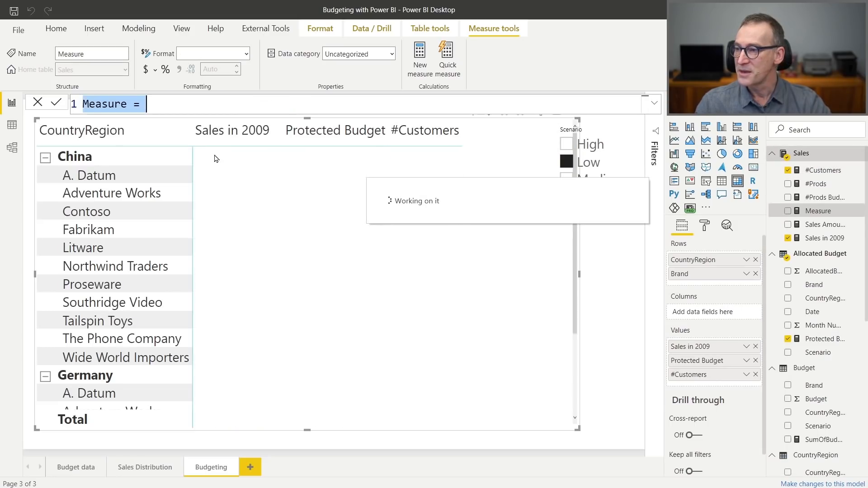
{"action": "type", "text": "#Customers Budget Grain"}
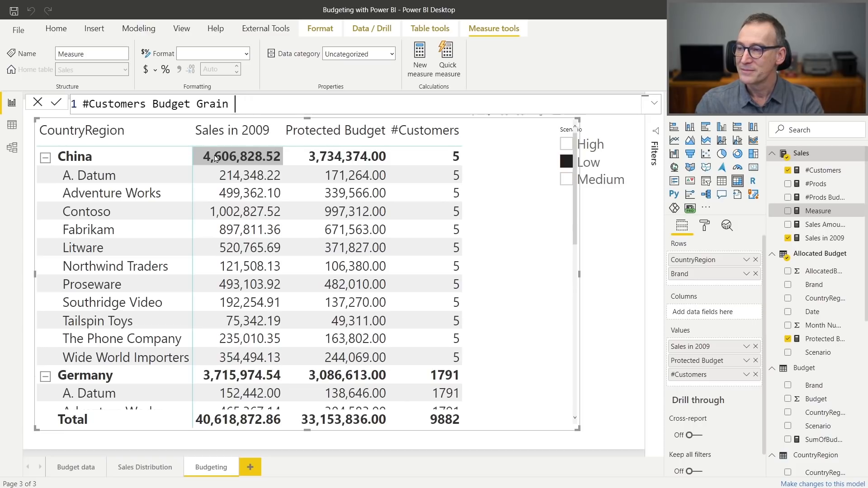
{"action": "key", "text": "shift+Return"}
{"action": "type", "text": "CALCULATE("}
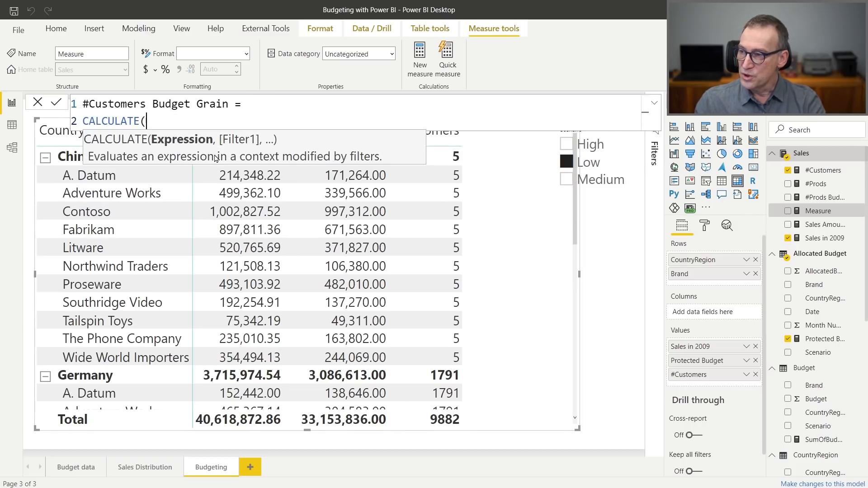
{"action": "key", "text": "shift+Return"}
- Give CALCULATE the expression [#Customers] and the filter argument REMOVEFILTERS( Customer )
{"action": "type", "text": "["}
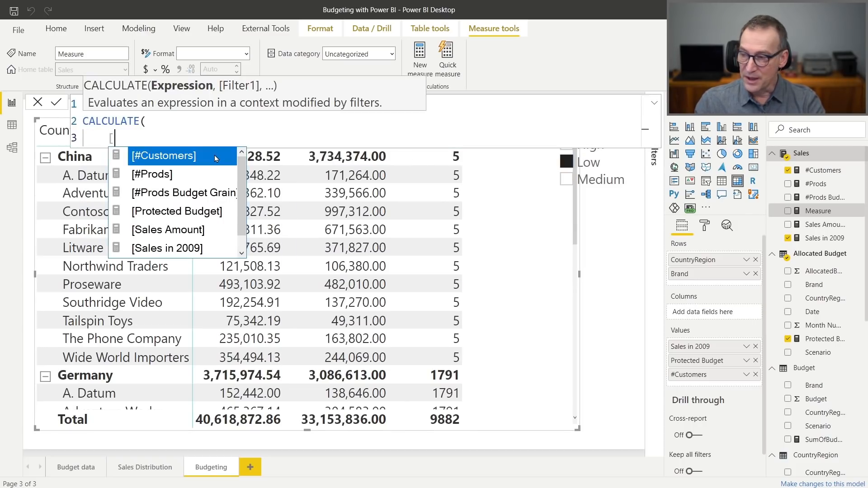
{"action": "left_click", "coordinate": [215, 157]}
{"action": "type", "text": ","}
{"action": "key", "text": "shift+Return"}
{"action": "type", "text": "REMO"}
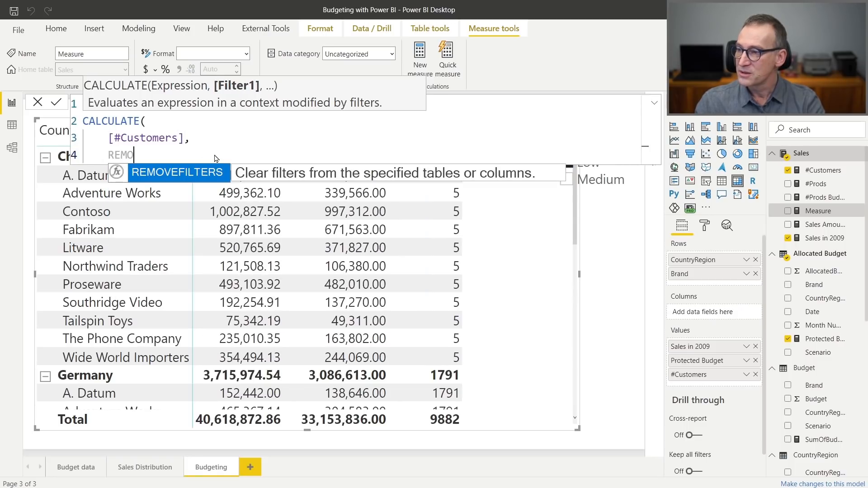
{"action": "type", "text": "VEFILTERS( Customer ),"}
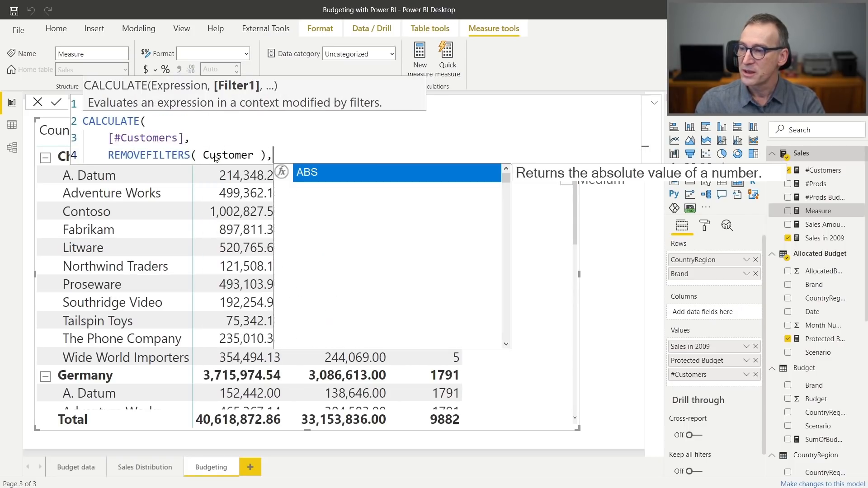
- Add VALUES ( Customer[CountryRegion] ) as the second filter, close CALCULATE, commit the measure and leave the formula editor
{"action": "key", "text": "shift+Return"}
{"action": "type", "text": "VALUE"}
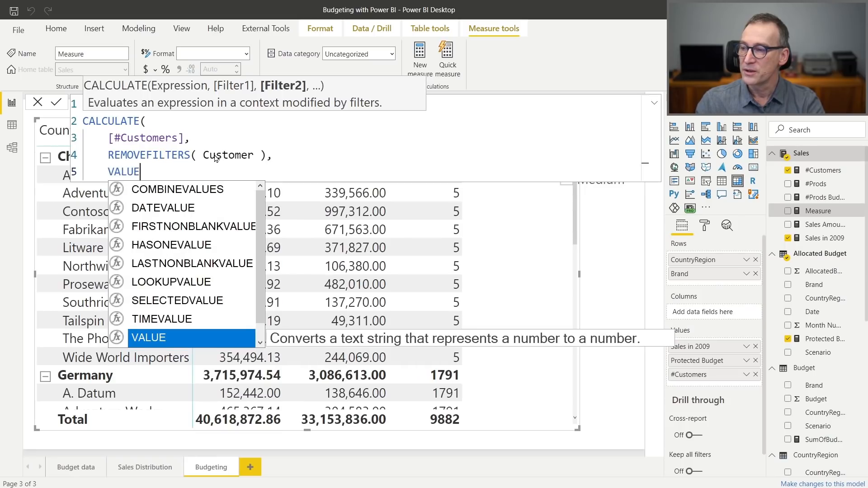
{"action": "type", "text": "S ( Cus"}
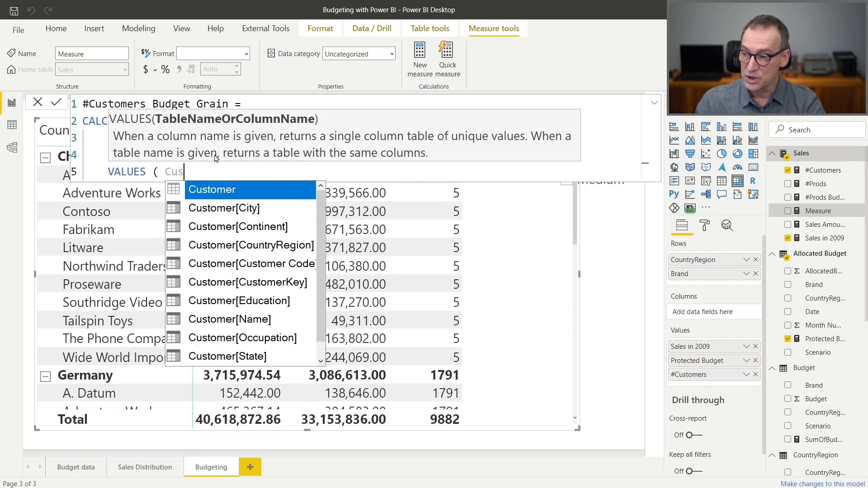
{"action": "key", "text": "Down"}
{"action": "key", "text": "Down"}
{"action": "key", "text": "Down"}
{"action": "key", "text": "Tab"}
{"action": "type", "text": ")"}
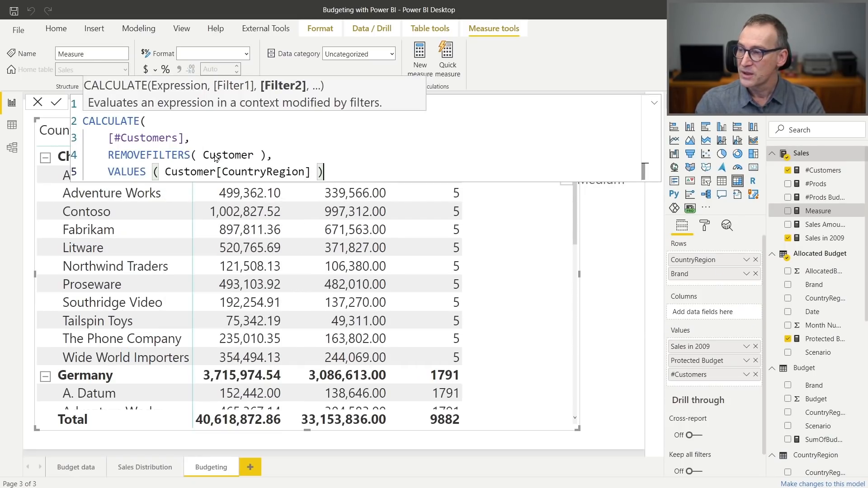
{"action": "key", "text": "shift+Return"}
{"action": "key", "text": "BackSpace"}
{"action": "type", "text": ")"}
{"action": "key", "text": "Return"}
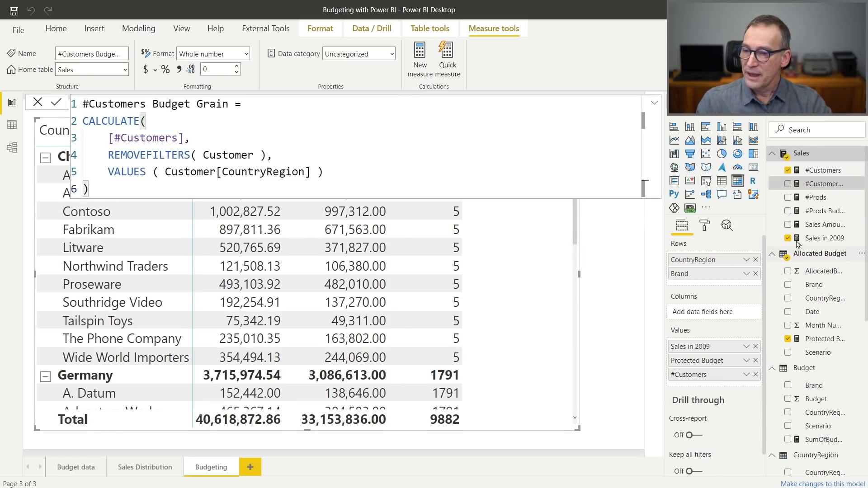
{"action": "left_click", "coordinate": [536, 264]}
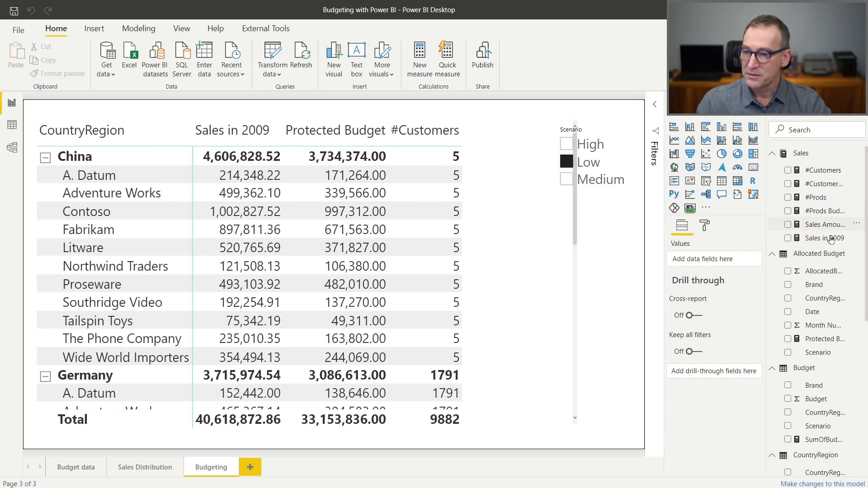
- In the Protected Budget formula, open an AND inside the IF before the [#Prods] = [#Prods Budget Grain] test and indent that test
{"action": "left_click", "coordinate": [826, 340]}
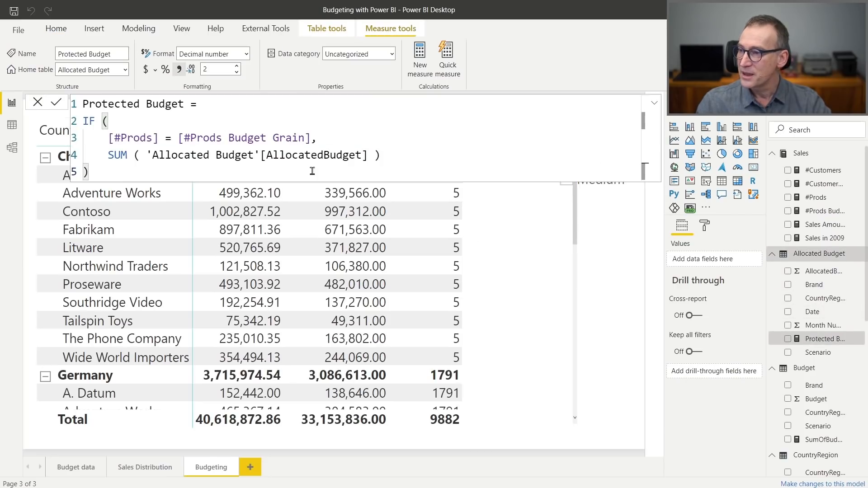
{"action": "key", "text": "Left"}
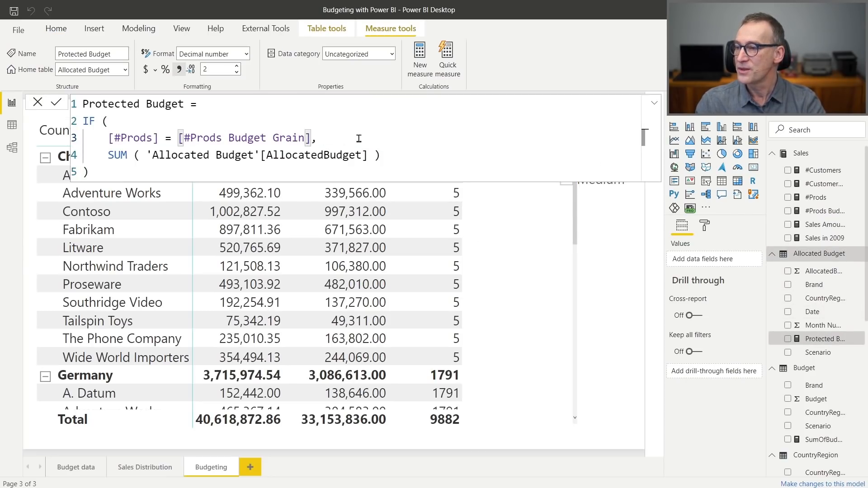
{"action": "key", "text": "Up"}
{"action": "key", "text": "shift+Return"}
{"action": "key", "text": "Tab"}
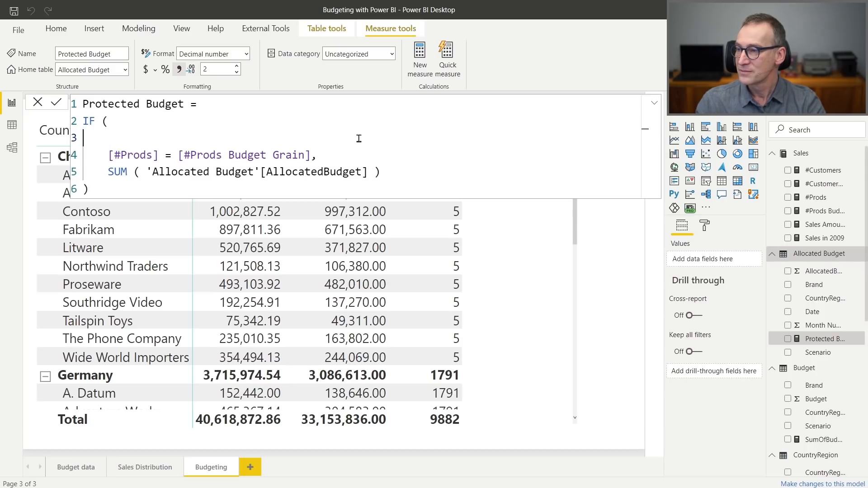
{"action": "type", "text": "AND ("}
{"action": "key", "text": "Down"}
{"action": "key", "text": "Home"}
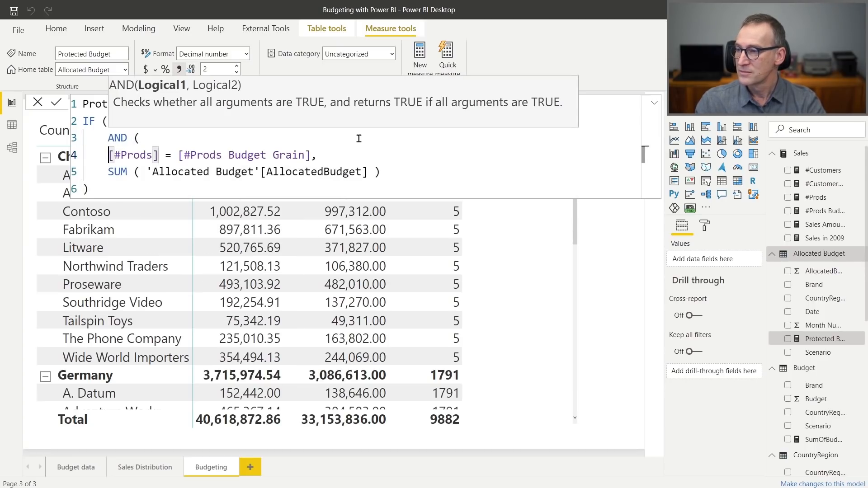
{"action": "key", "text": "Tab"}
- Add [#Customers] = [#Customers Budget Grain] as the second AND condition, close the AND and commit the Protected Budget formula
{"action": "key", "text": "End"}
{"action": "key", "text": "shift+Return"}
{"action": "type", "text": "["}
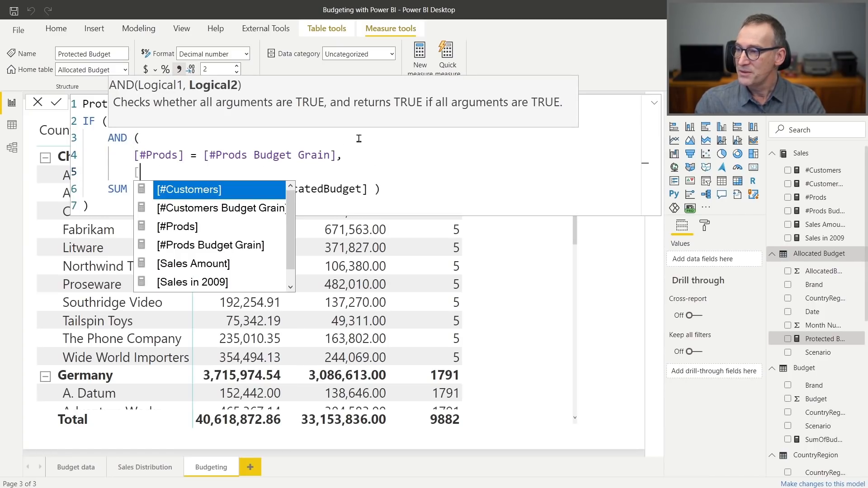
{"action": "key", "text": "Tab"}
{"action": "type", "text": "= ["}
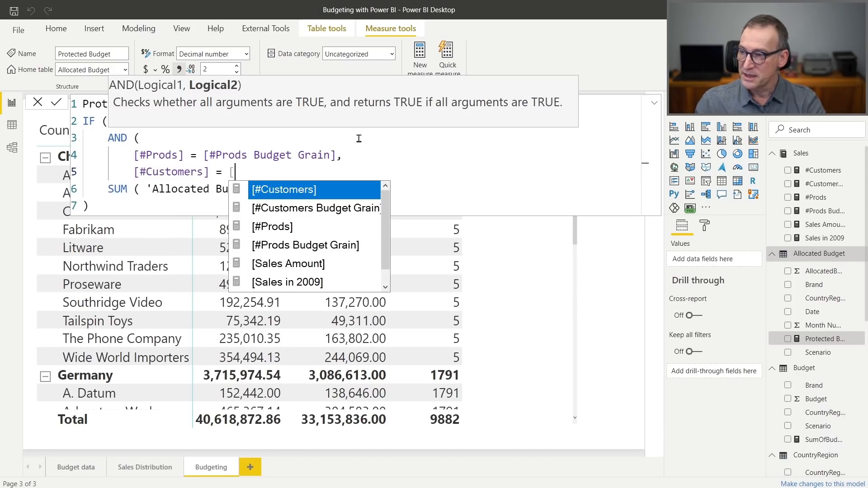
{"action": "key", "text": "Down"}
{"action": "key", "text": "Tab"}
{"action": "key", "text": "shift+Return"}
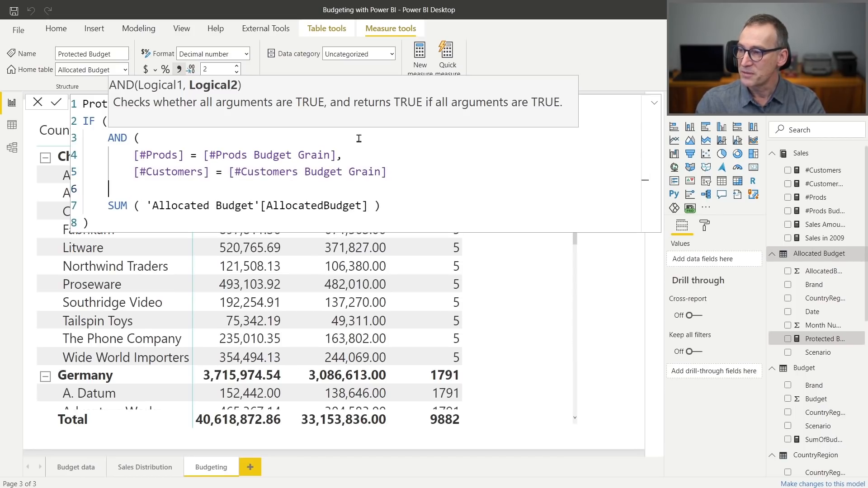
{"action": "type", "text": "),"}
{"action": "key", "text": "ctrl+End"}
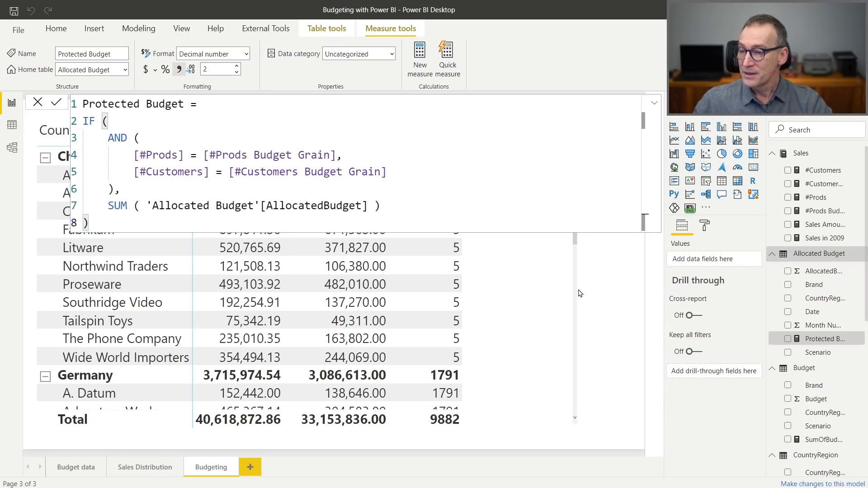
{"action": "left_click", "coordinate": [542, 284]}
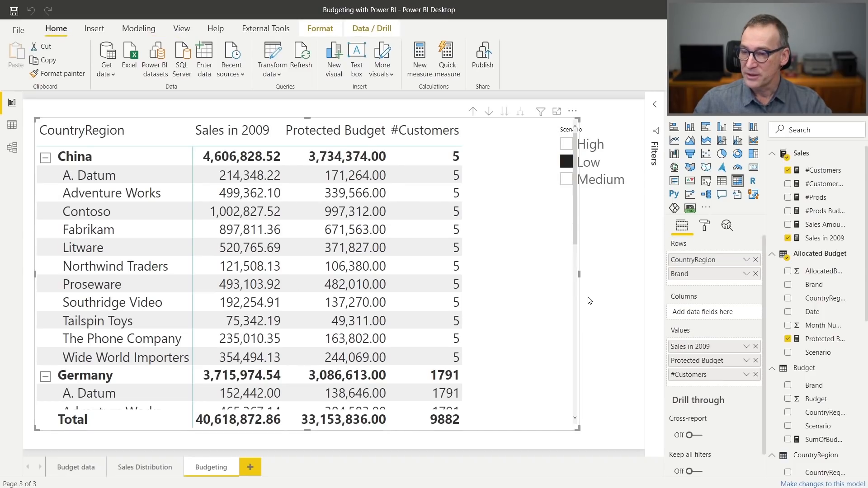
- Replace Brand with the customer's Education in the matrix rows and expand Germany
{"action": "left_click", "coordinate": [755, 274]}
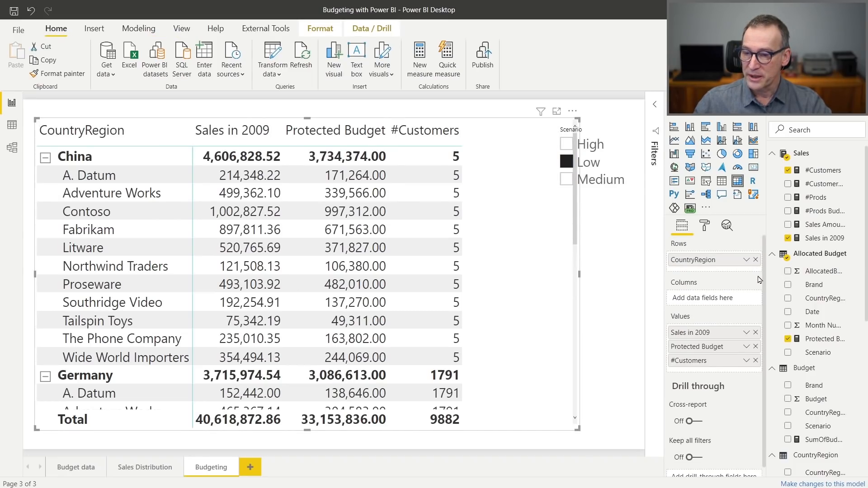
{"action": "scroll", "coordinate": [827, 398], "scroll_direction": "down", "scroll_amount": 6}
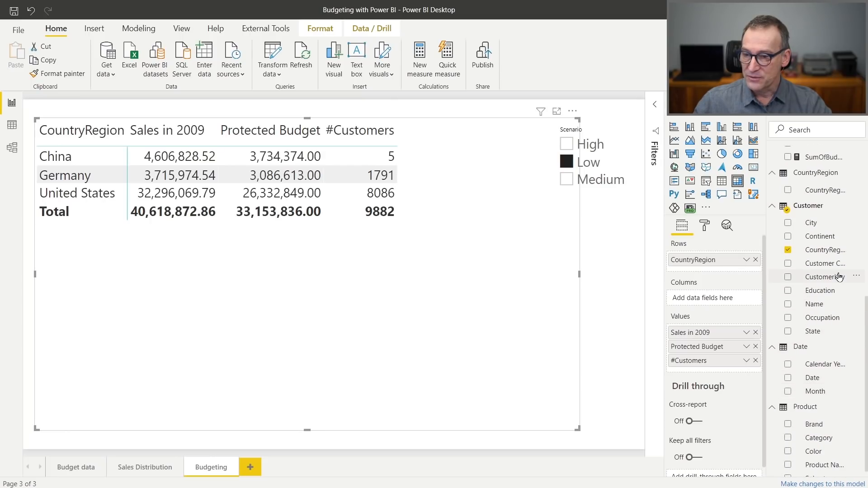
{"action": "left_click_drag", "start_coordinate": [821, 295], "coordinate": [729, 271]}
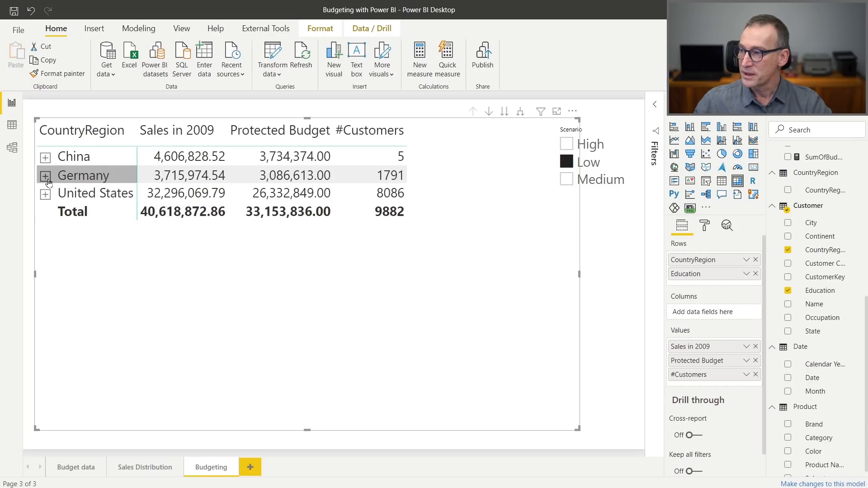
{"action": "left_click", "coordinate": [45, 177]}
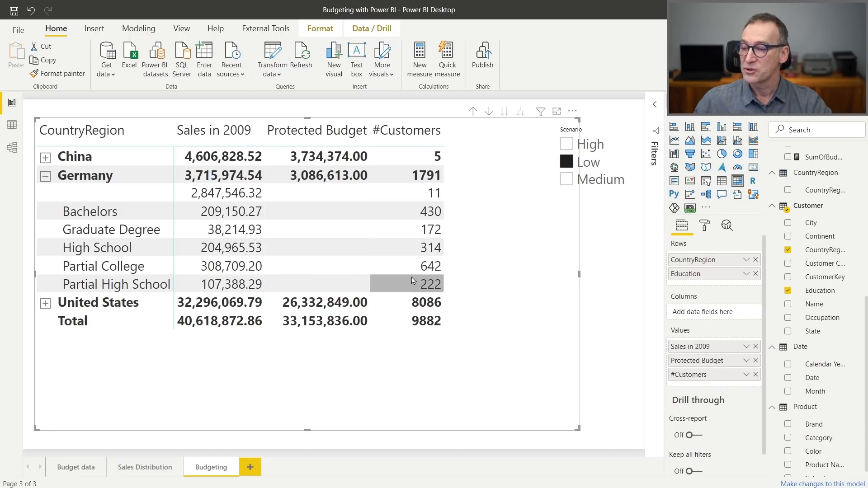
- Add #Customers Budget Grain to the matrix values and compare it with #Customers across countries and education levels
{"action": "scroll", "coordinate": [830, 192], "scroll_direction": "up", "scroll_amount": 4}
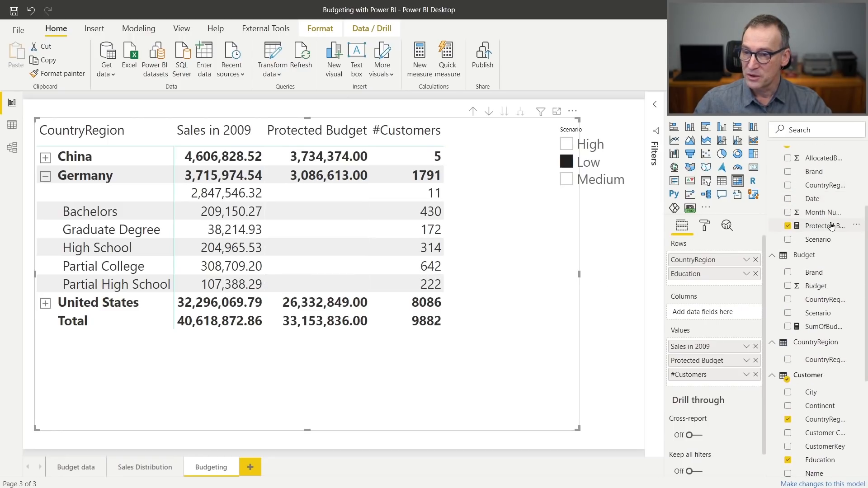
{"action": "scroll", "coordinate": [831, 236], "scroll_direction": "up", "scroll_amount": 3}
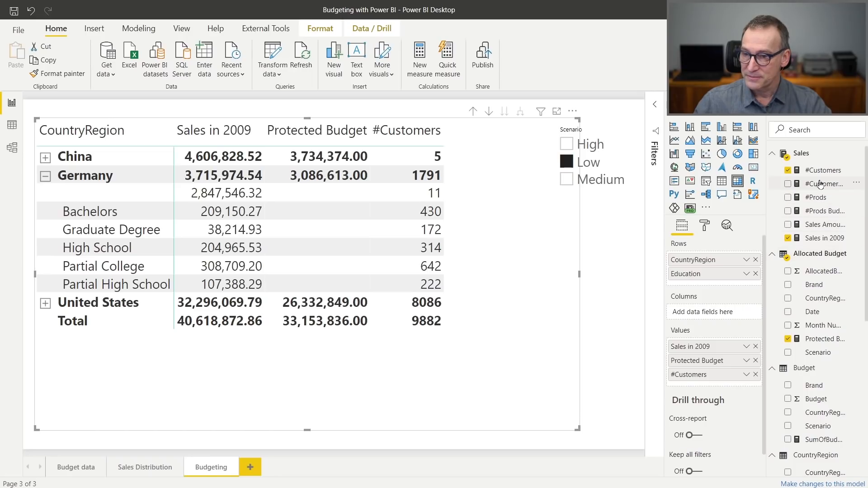
{"action": "left_click_drag", "start_coordinate": [821, 185], "coordinate": [490, 225]}
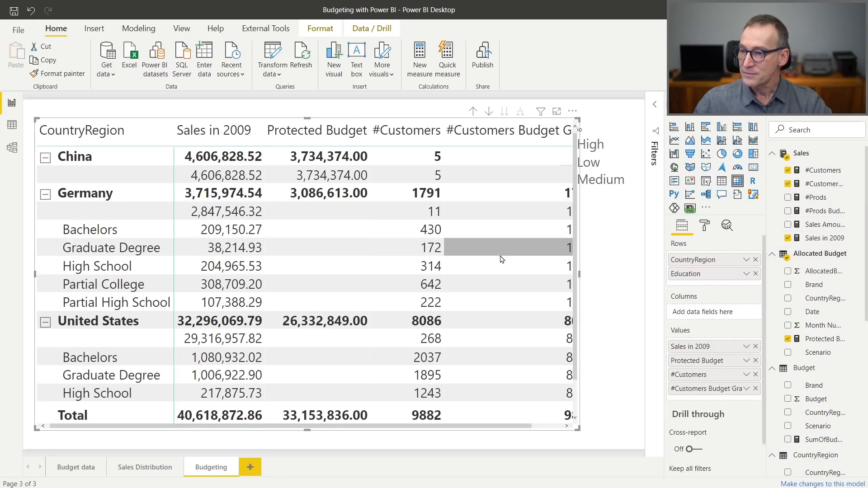
{"action": "scroll", "coordinate": [499, 267], "scroll_direction": "down", "scroll_amount": 1}
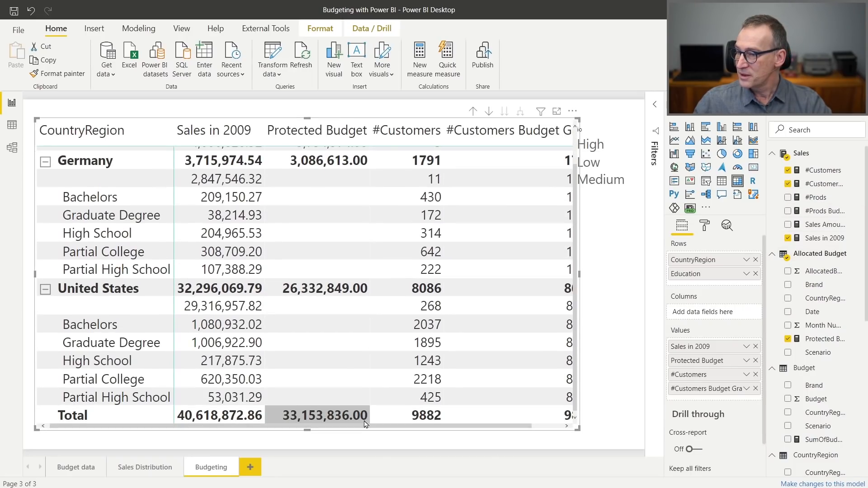
{"action": "left_click_drag", "start_coordinate": [365, 428], "coordinate": [424, 430]}
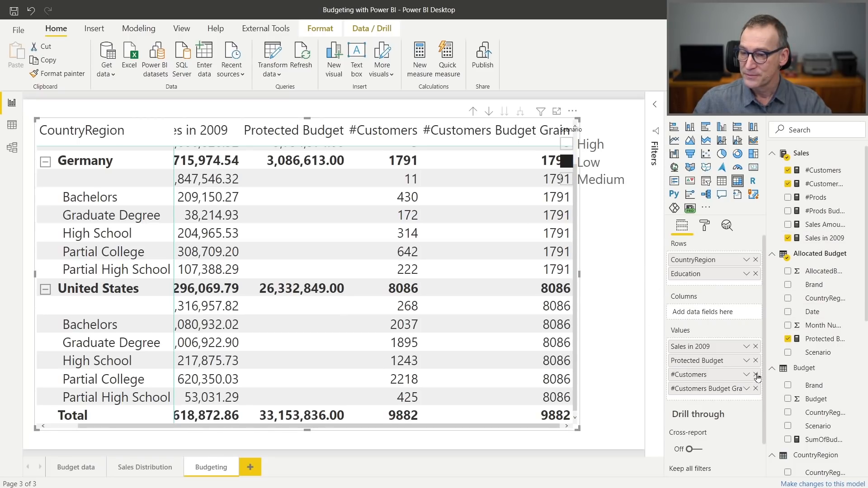
- Remove #Customers and #Customers Budget Grain from the matrix values and deselect the matrix
{"action": "left_click", "coordinate": [755, 374]}
{"action": "left_click", "coordinate": [756, 375]}
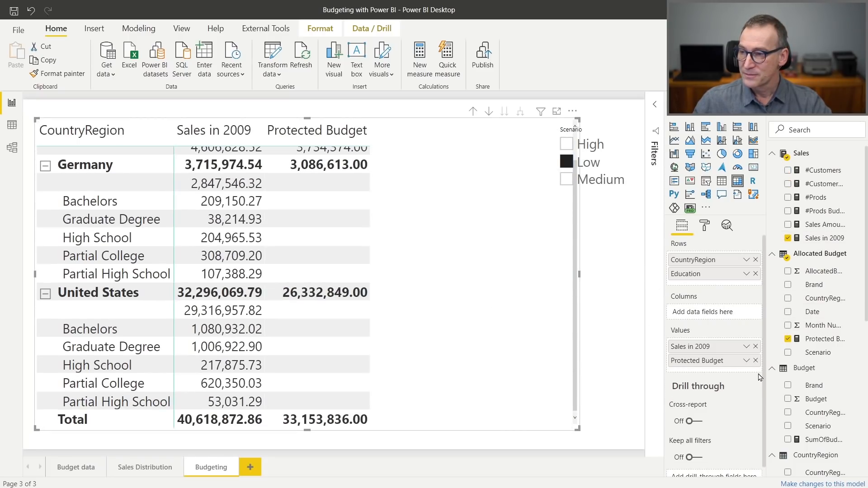
{"action": "left_click", "coordinate": [593, 266]}
{"action": "scroll", "coordinate": [461, 277], "scroll_direction": "up", "scroll_amount": 1}
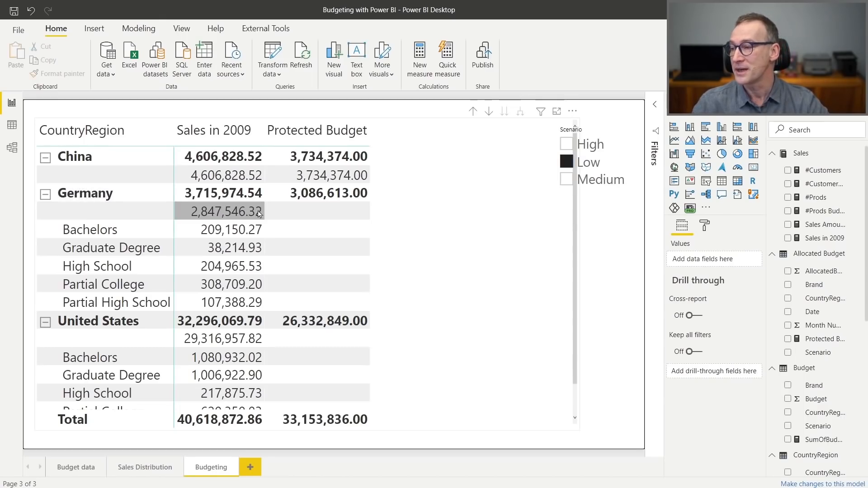
- Replace Education with Brand from the Allocated Budget table in the matrix rows and expand China
{"action": "left_click", "coordinate": [366, 226]}
{"action": "left_click", "coordinate": [366, 226]}
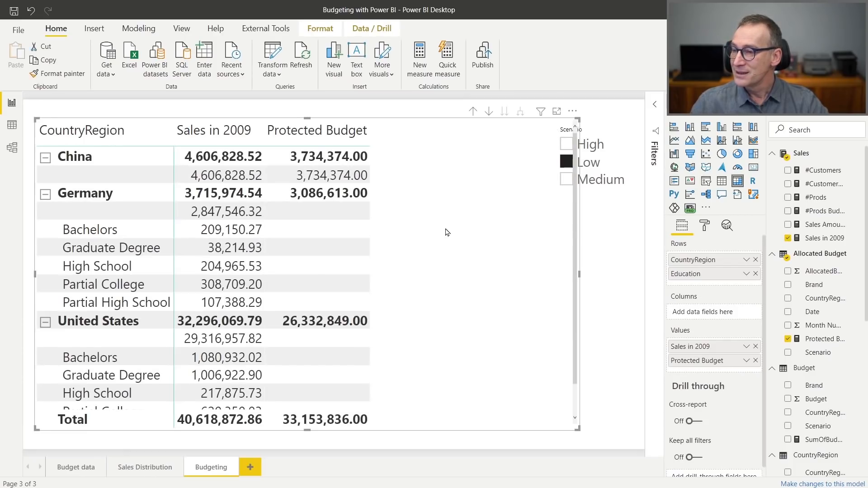
{"action": "left_click", "coordinate": [756, 275]}
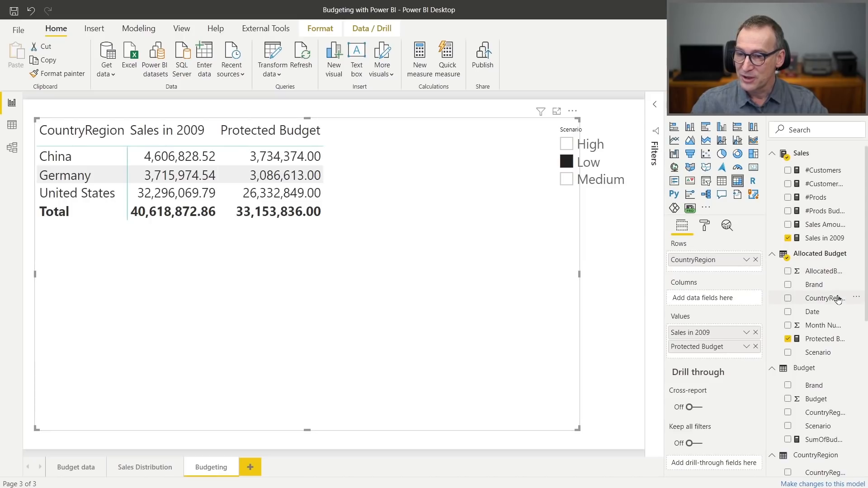
{"action": "left_click_drag", "start_coordinate": [816, 285], "coordinate": [726, 273]}
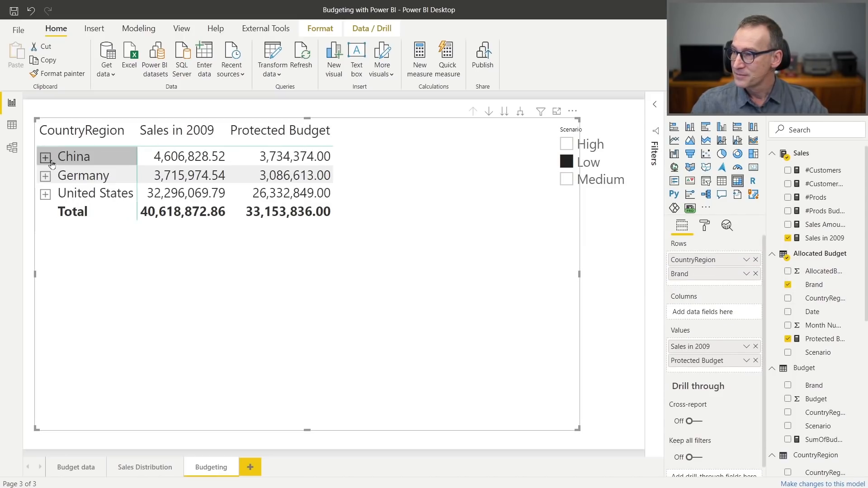
{"action": "left_click", "coordinate": [46, 157]}
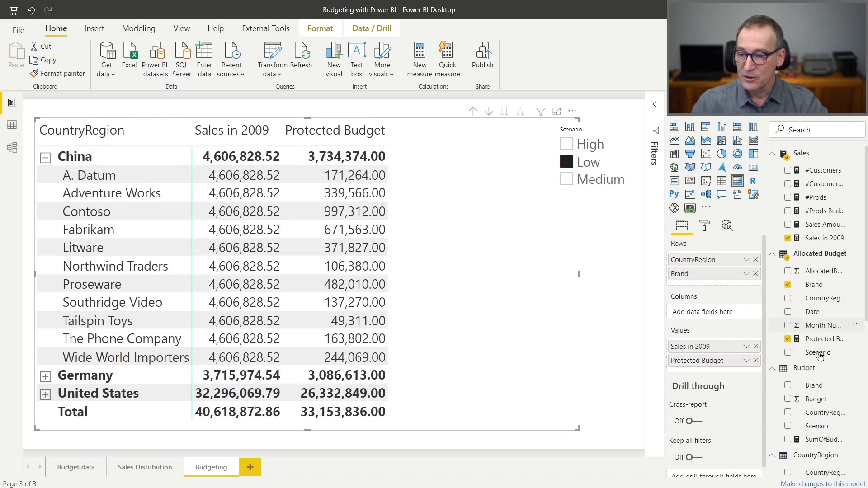
- Add the product Color below Brand in the matrix rows and expand A. Datum under China
{"action": "scroll", "coordinate": [820, 356], "scroll_direction": "down", "scroll_amount": 4}
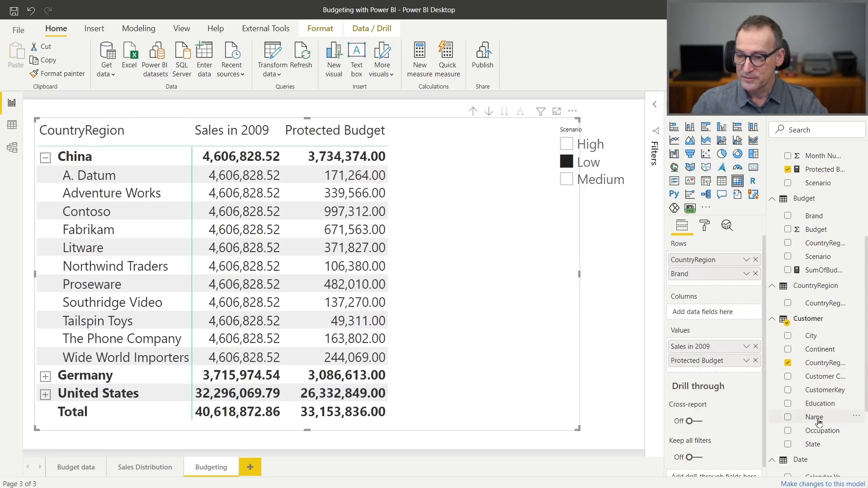
{"action": "scroll", "coordinate": [834, 416], "scroll_direction": "down", "scroll_amount": 3}
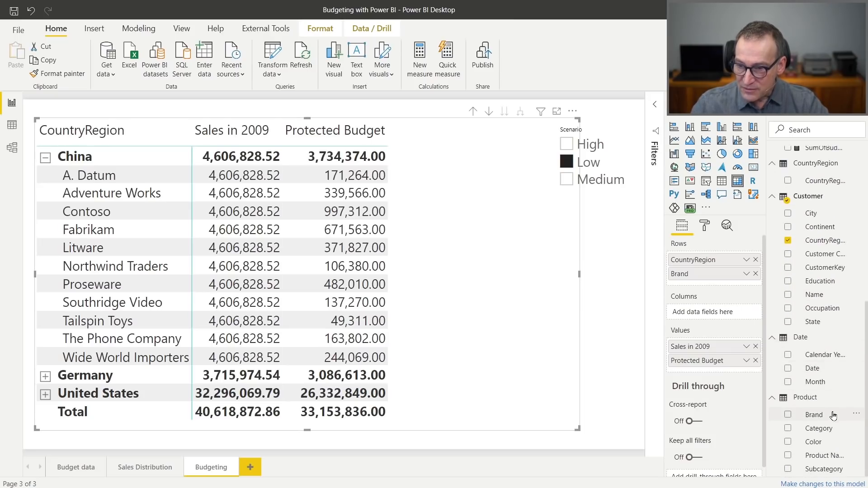
{"action": "left_click_drag", "start_coordinate": [832, 444], "coordinate": [741, 286]}
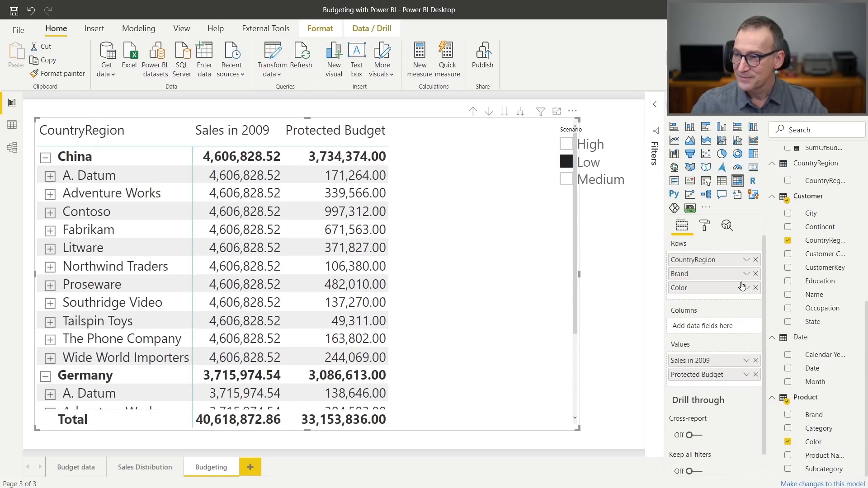
{"action": "left_click", "coordinate": [51, 178]}
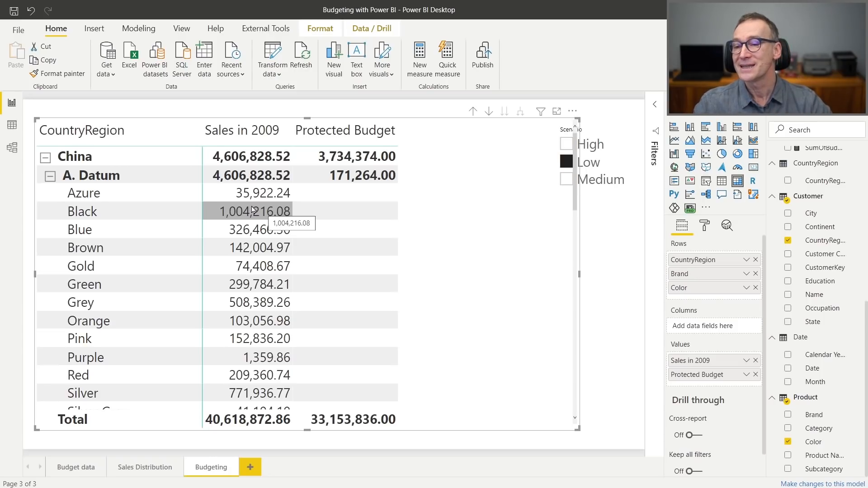
- Review the #Customers Budget Grain formula and close it without changes
{"action": "scroll", "coordinate": [781, 209], "scroll_direction": "up", "scroll_amount": 6}
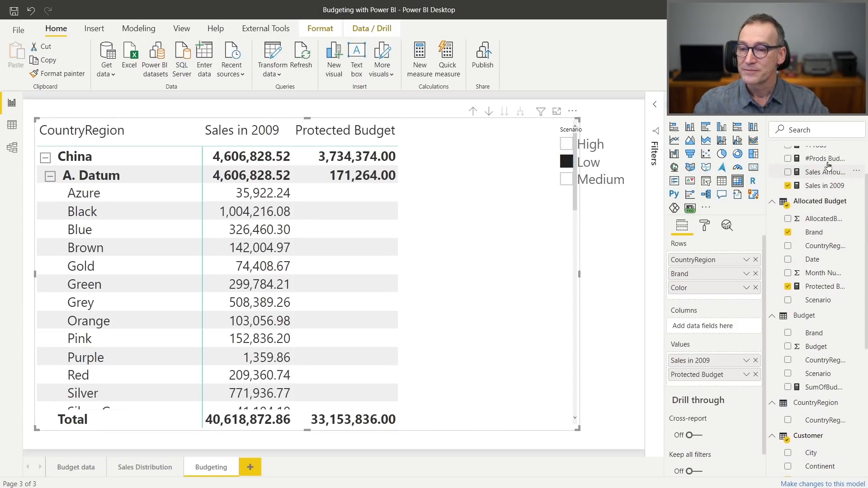
{"action": "left_click", "coordinate": [819, 172]}
{"action": "left_click", "coordinate": [821, 184]}
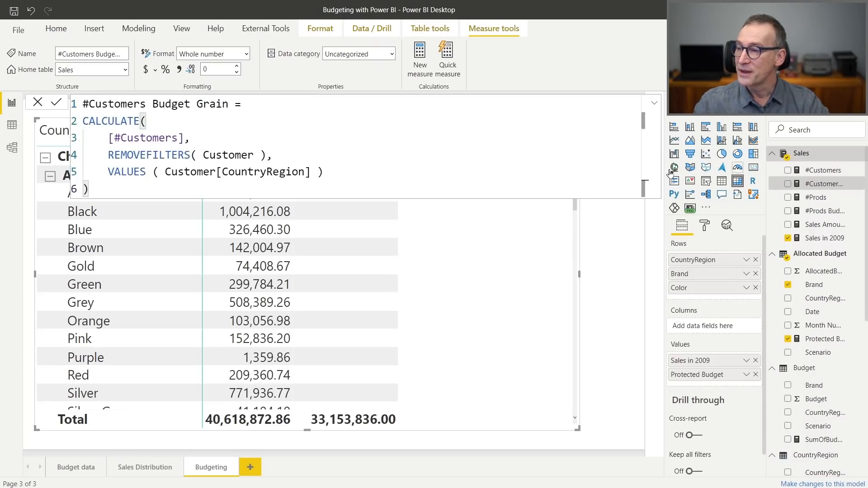
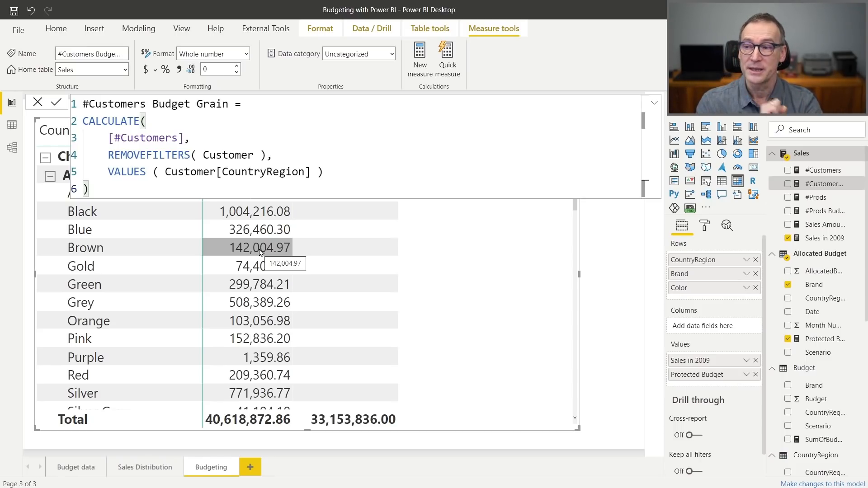
{"action": "left_click", "coordinate": [364, 142]}
{"action": "key", "text": "Escape"}
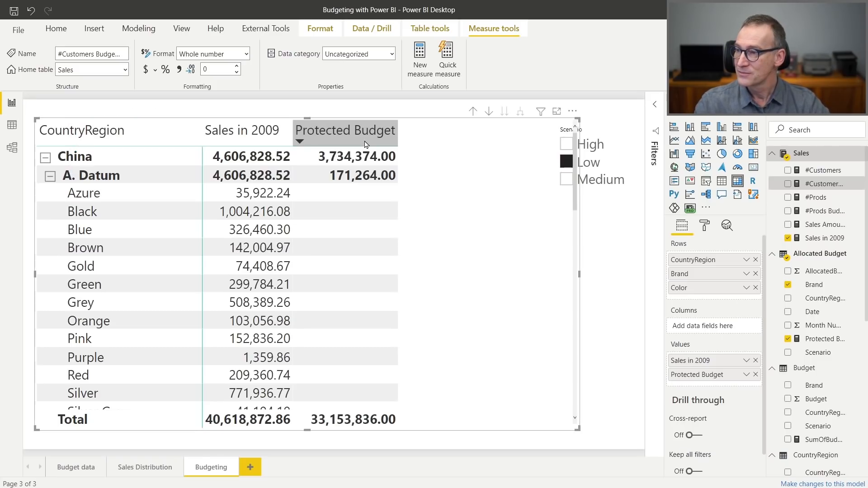
- Create a new measure in the Sales table and name it Sales 2009 BG
{"action": "right_click", "coordinate": [812, 157]}
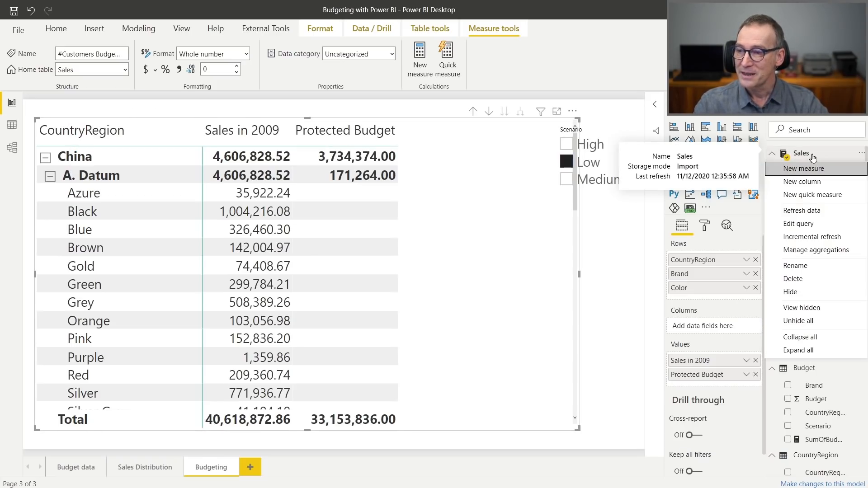
{"action": "left_click", "coordinate": [803, 171]}
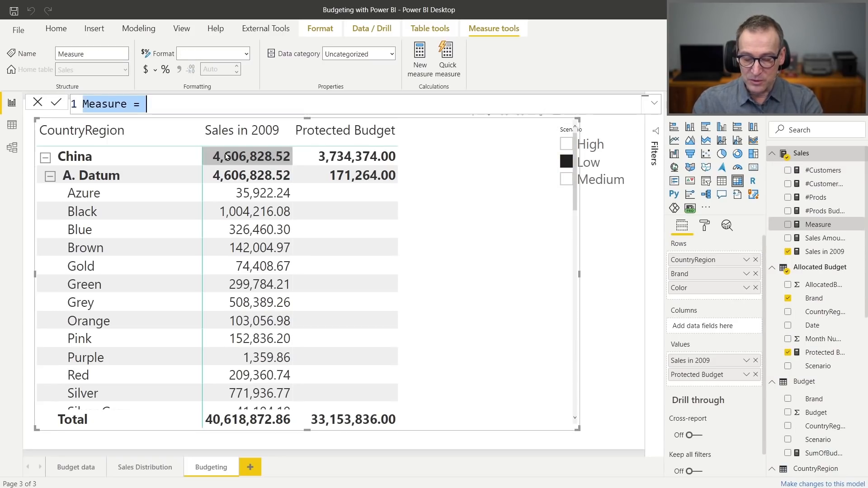
{"action": "type", "text": "Sales 200"}
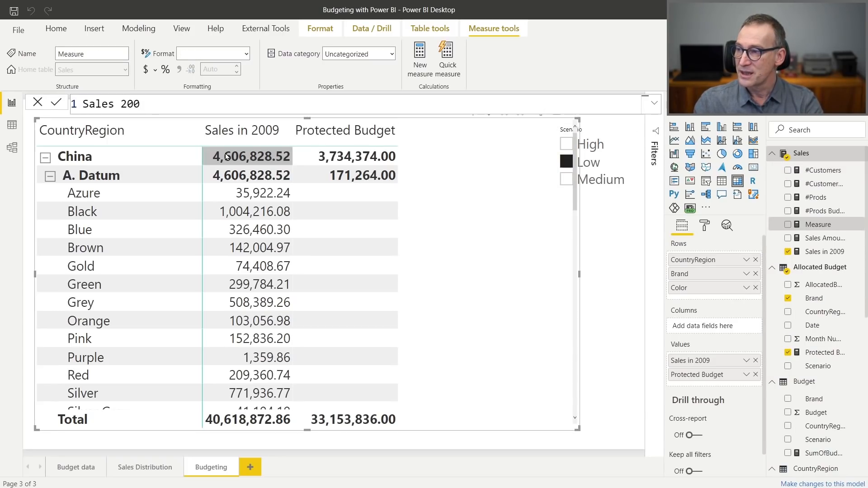
{"action": "type", "text": "9 BG"}
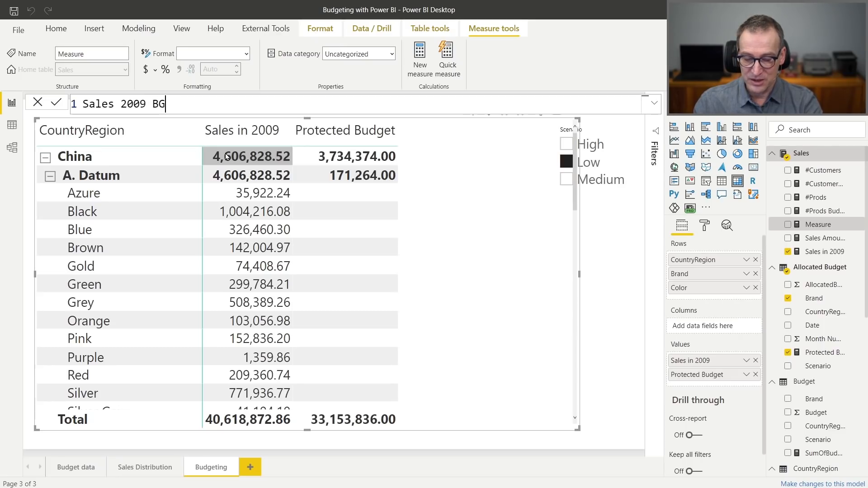
{"action": "type", "text": " ="}
{"action": "key", "text": "shift+Return"}
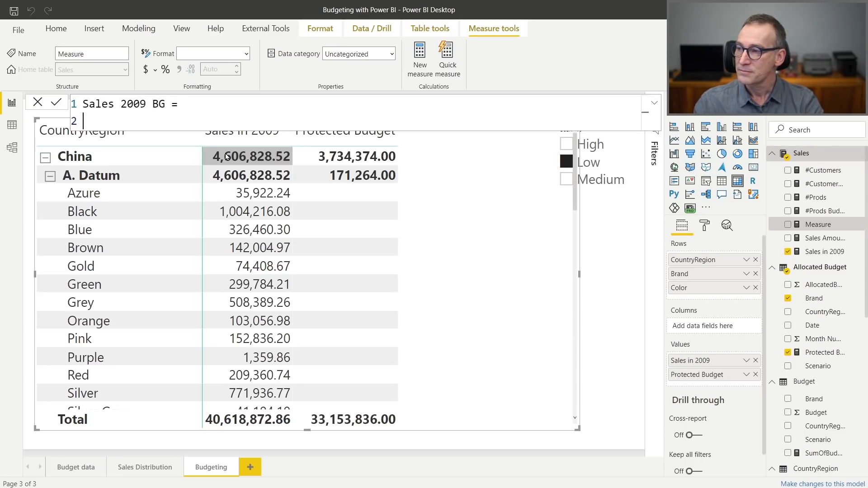
- Start the Sales 2009 BG formula with CALCULATE, using [Sales in 2009] as the expression to evaluate
{"action": "type", "text": "cal"}
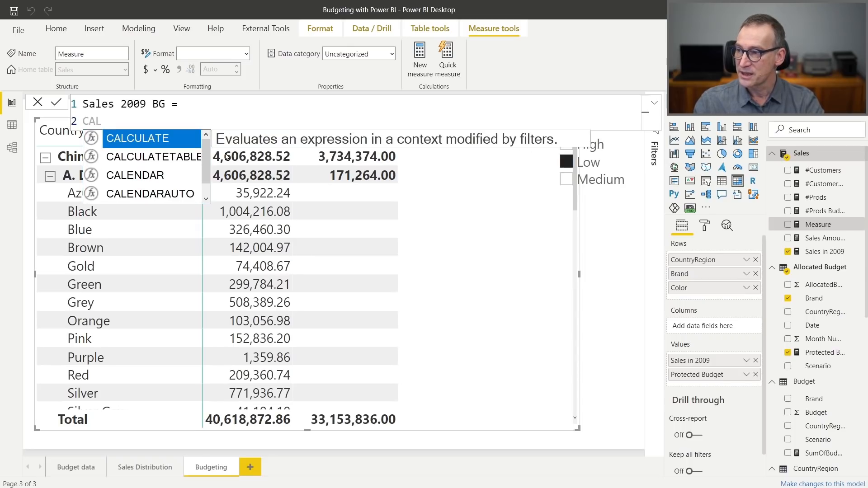
{"action": "key", "text": "Tab"}
{"action": "key", "text": "shift+Return"}
{"action": "type", "text": "["}
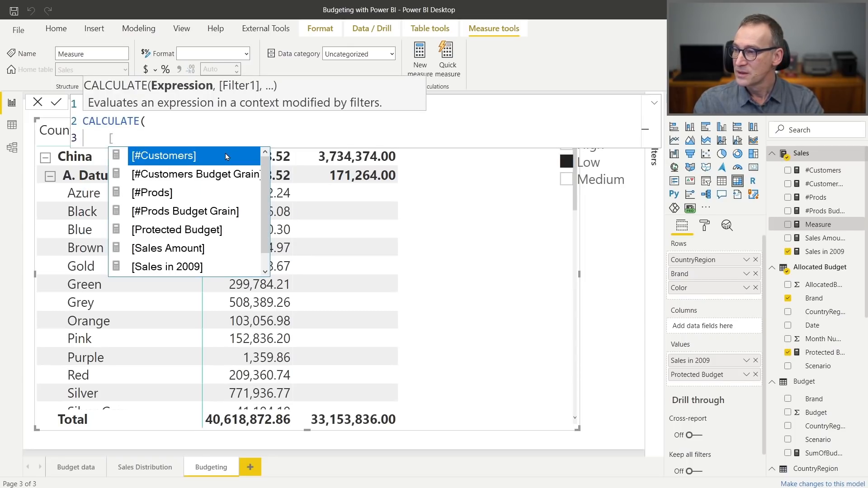
{"action": "key", "text": "Down"}
{"action": "key", "text": "Down"}
{"action": "key", "text": "Down"}
{"action": "key", "text": "Down"}
{"action": "key", "text": "Down"}
{"action": "key", "text": "Down"}
{"action": "key", "text": "Tab"}
{"action": "type", "text": ","}
{"action": "key", "text": "shift+Return"}
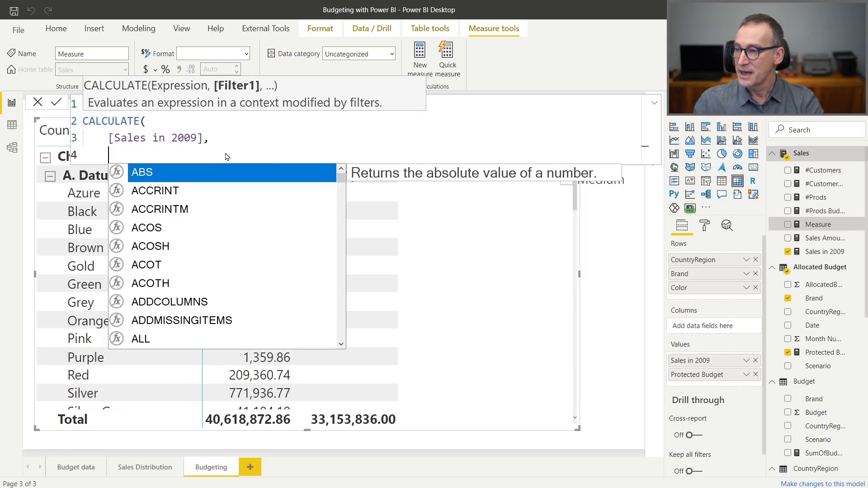
- Add REMOVEFILTERS( Customer ) as the first filter argument of CALCULATE
{"action": "type", "text": "REM"}
{"action": "key", "text": "Tab"}
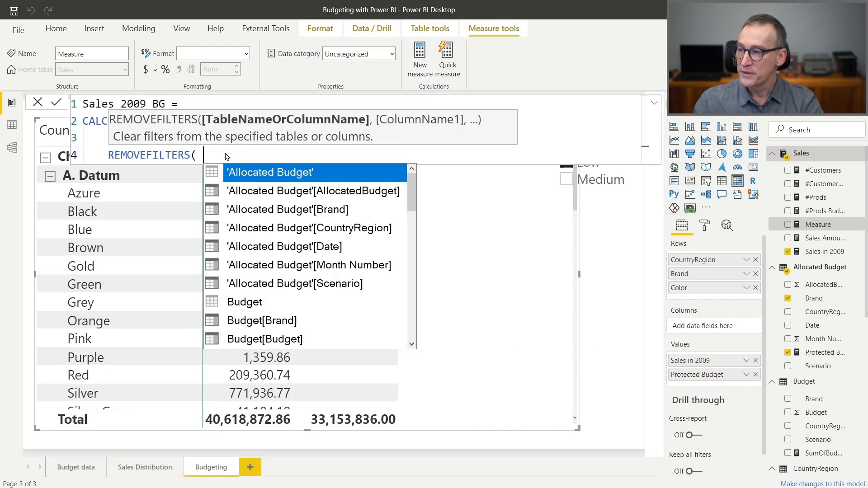
{"action": "type", "text": "Cus"}
{"action": "key", "text": "Tab"}
{"action": "type", "text": ")"}
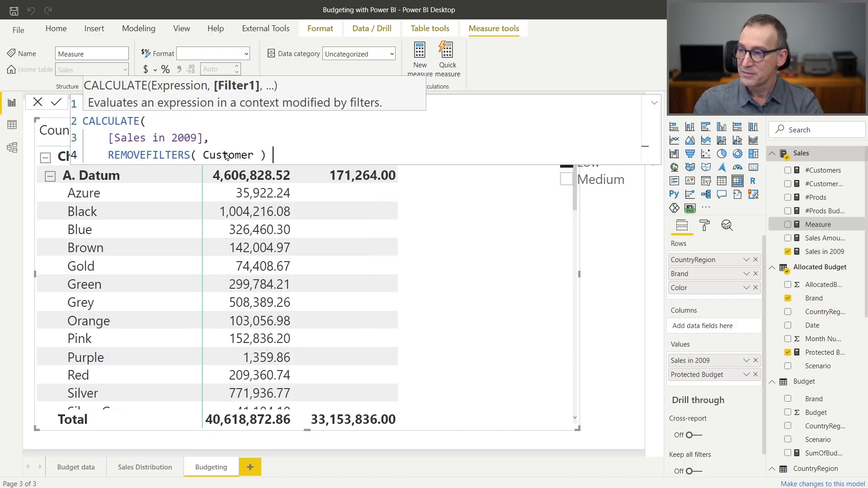
{"action": "type", "text": ","}
- Add VALUES ( Customer[CountryRegion] ) as the second filter argument to restore the country filter
{"action": "type", "text": "V"}
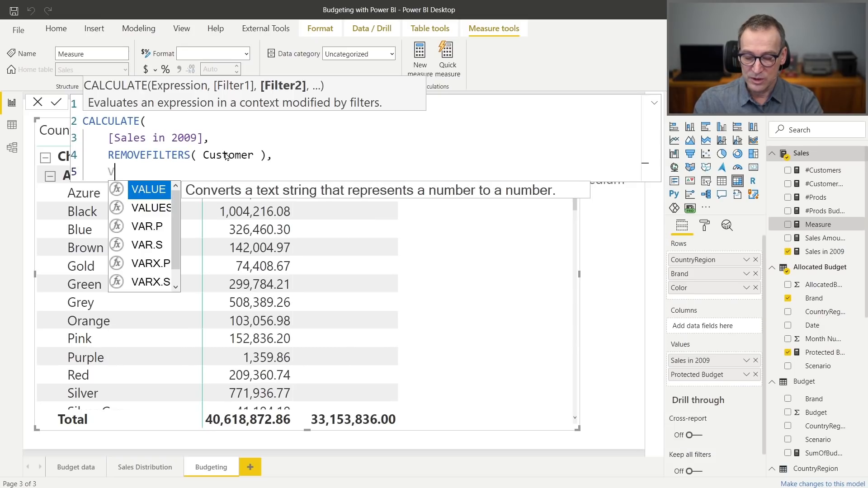
{"action": "type", "text": "ALUES ( Customer"}
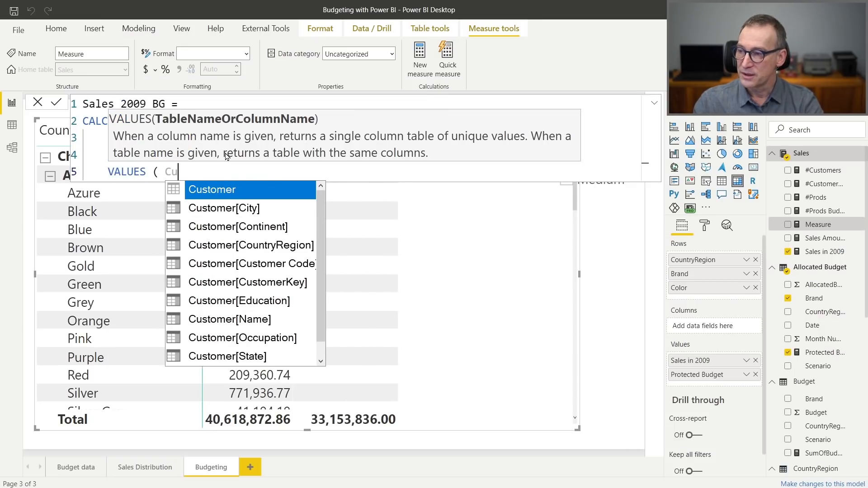
{"action": "key", "text": "Down"}
{"action": "key", "text": "Down"}
{"action": "key", "text": "Down"}
{"action": "key", "text": "Tab"}
{"action": "type", "text": "),"}
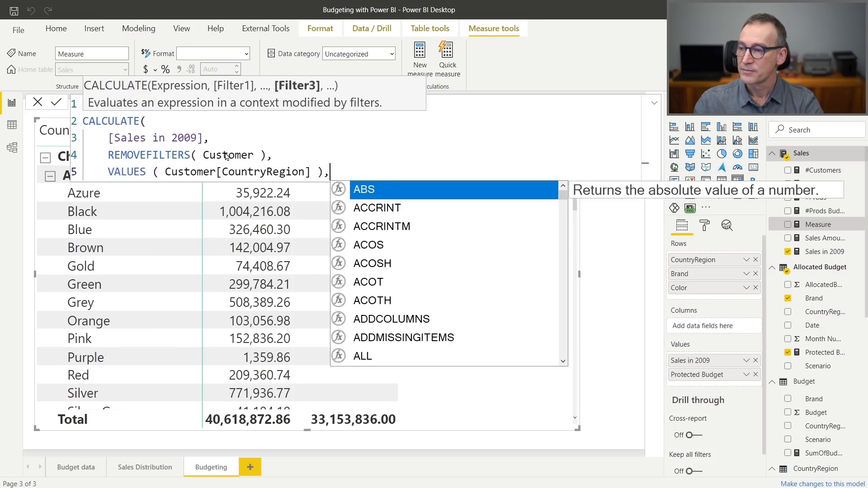
- Add REMOVEFILTERS ( 'Product' ) as the third filter argument of CALCULATE
{"action": "key", "text": "Return"}
{"action": "type", "text": "REMOVE"}
{"action": "key", "text": "Tab"}
{"action": "type", "text": "( "}
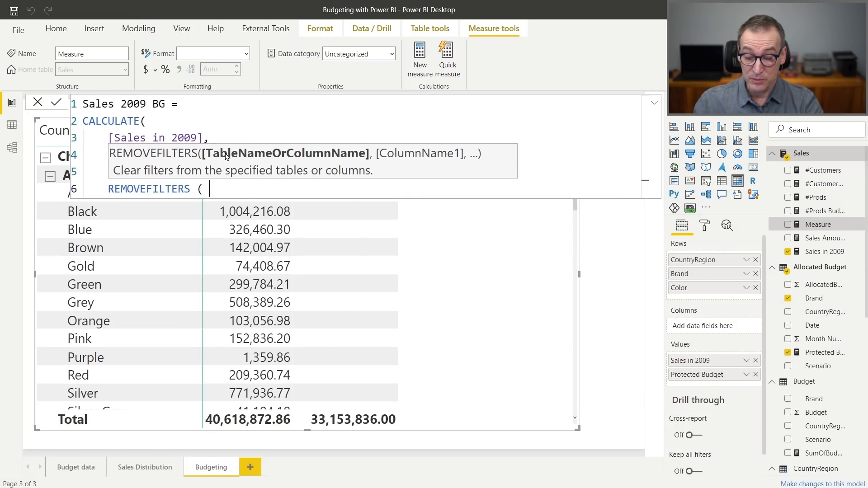
{"action": "type", "text": "'P"}
{"action": "key", "text": "Tab"}
{"action": "type", "text": "),"}
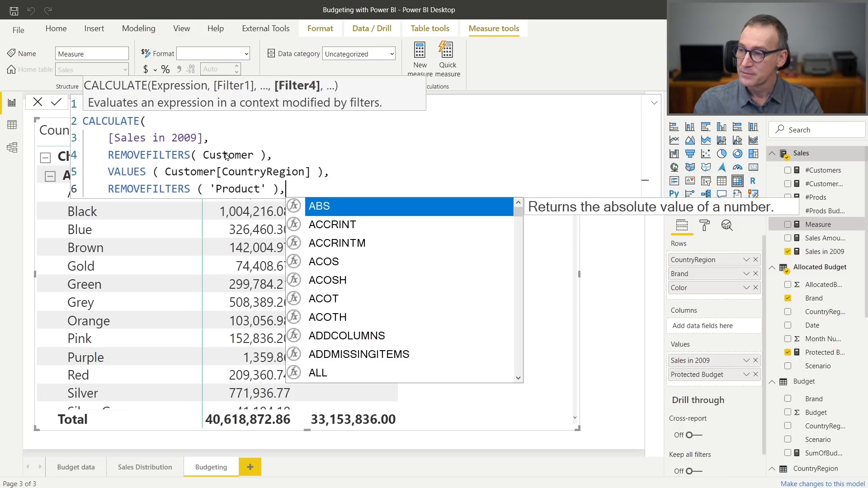
- Add VALUES ( 'Product'[Brand] ) as the last filter argument to restore the brand filter
{"action": "key", "text": "Return"}
{"action": "type", "text": "VALUES ( "}
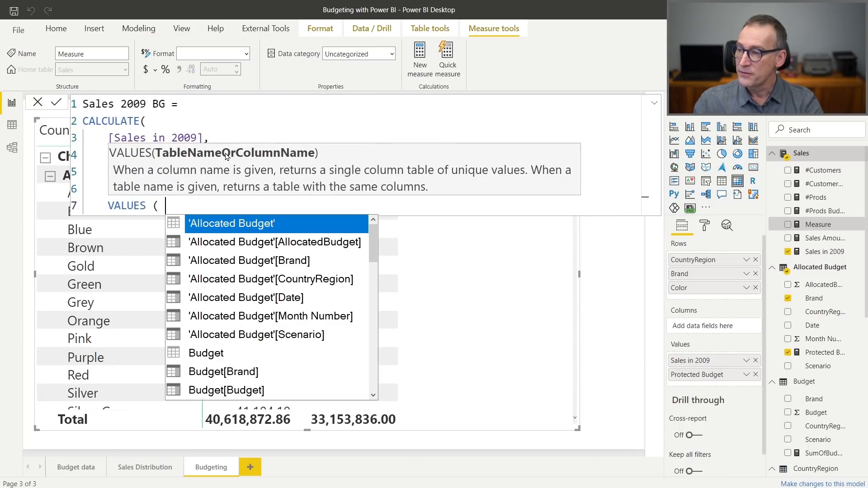
{"action": "type", "text": "Pro"}
{"action": "key", "text": "Down"}
{"action": "key", "text": "Tab"}
{"action": "type", "text": ")"}
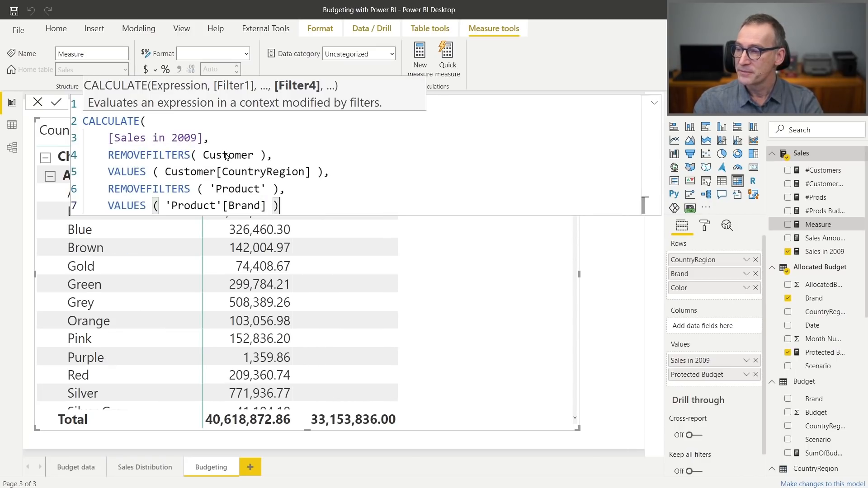
- Close the CALCULATE call, add a space before its opening parenthesis and commit the Sales 2009 BG measure
{"action": "key", "text": "Return"}
{"action": "type", "text": ")"}
{"action": "key", "text": "ctrl+Home"}
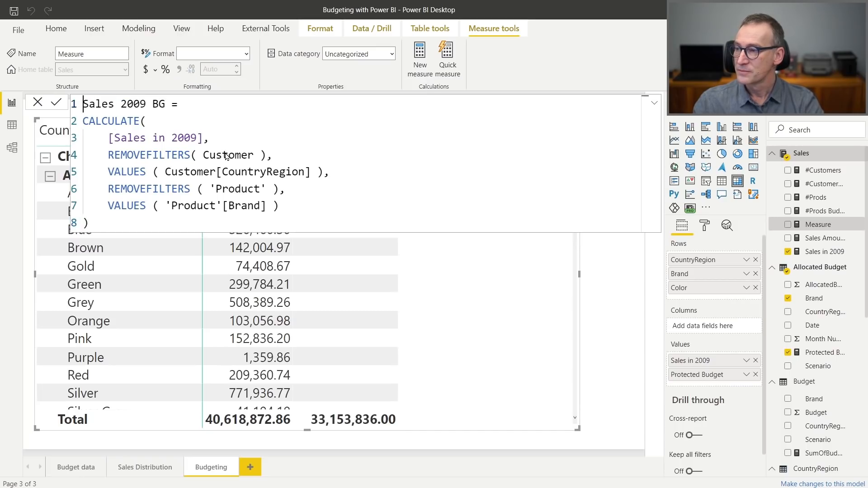
{"action": "key", "text": "Down"}
{"action": "key", "text": "ctrl+Right"}
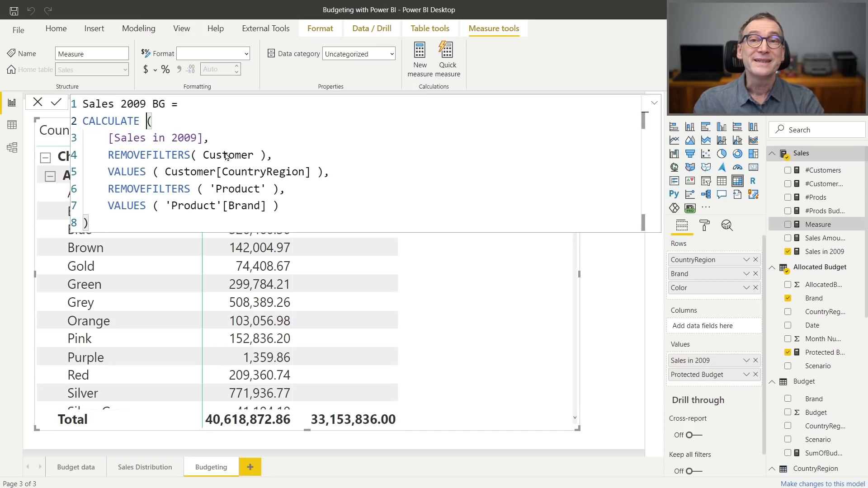
{"action": "key", "text": "Return"}
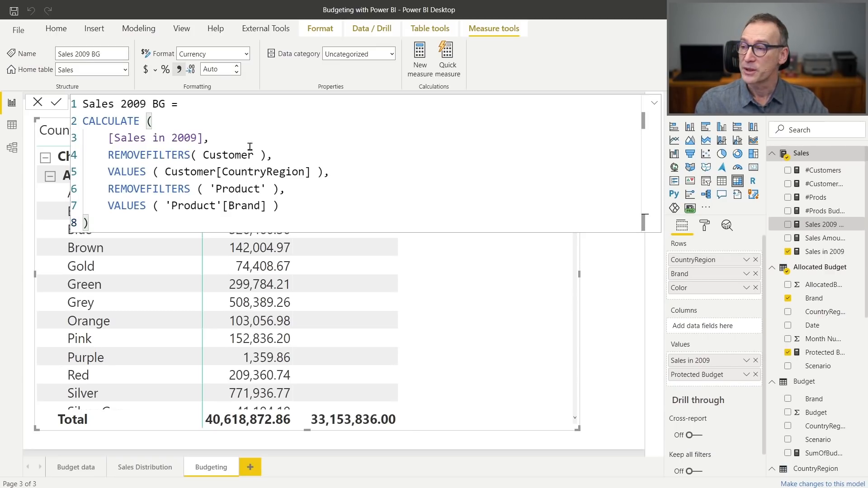
- Set the format of the Sales 2009 BG measure to Decimal number and select the measure in the Sales table
{"action": "left_click", "coordinate": [246, 54]}
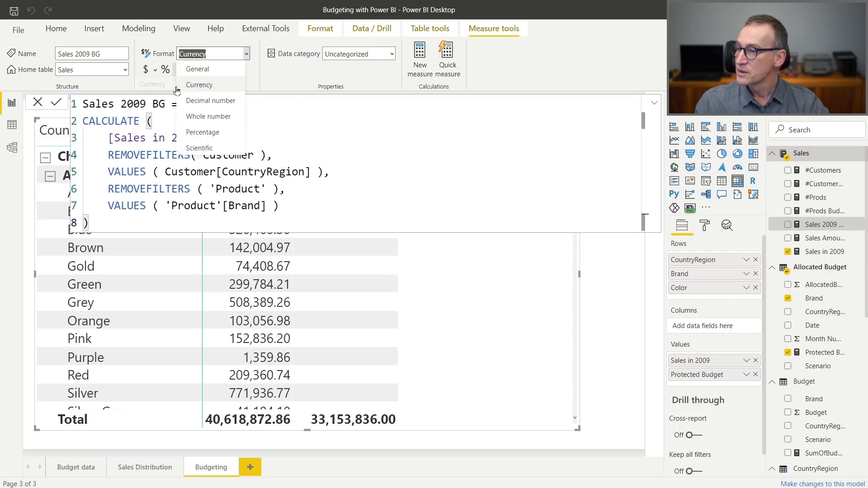
{"action": "left_click", "coordinate": [239, 102]}
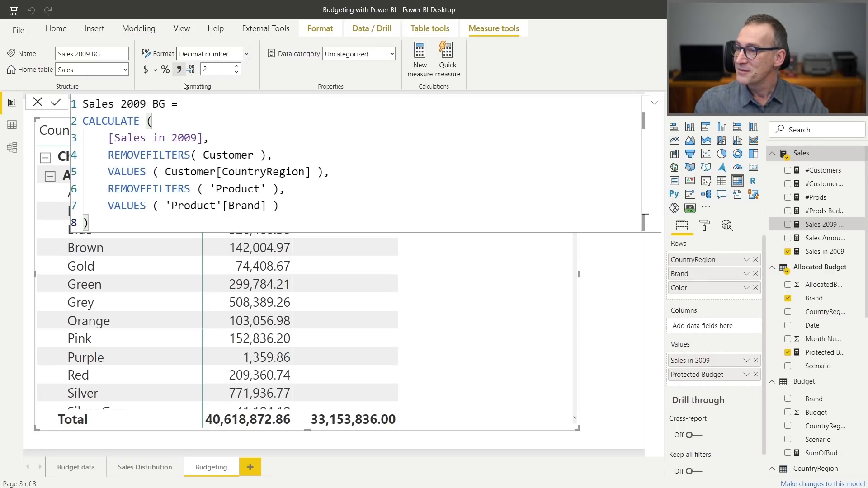
{"action": "left_click", "coordinate": [826, 230]}
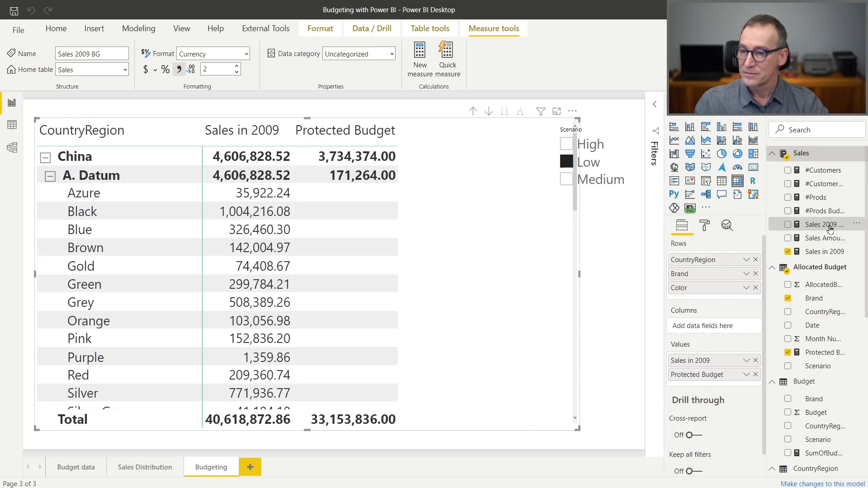
- Add the Sales 2009 BG measure to the matrix and review the formulas of Sales Amount, Sales in 2009 and Sales 2009 BG
{"action": "left_click_drag", "start_coordinate": [830, 229], "coordinate": [418, 249]}
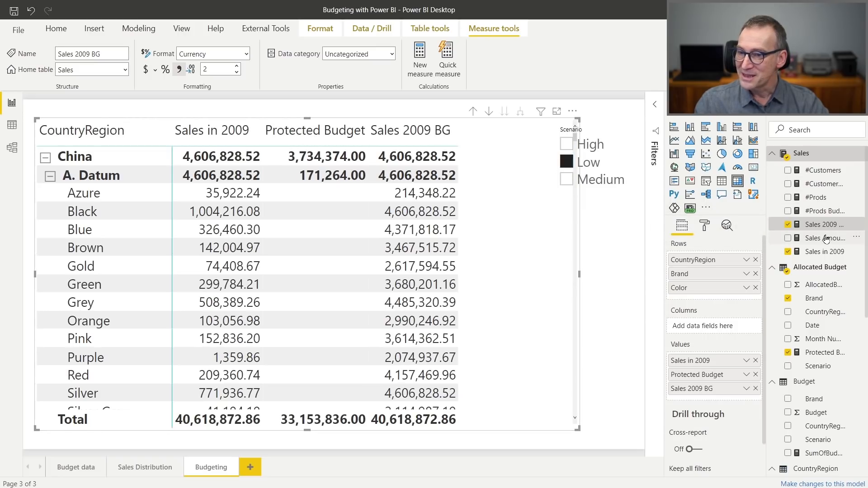
{"action": "left_click", "coordinate": [824, 238]}
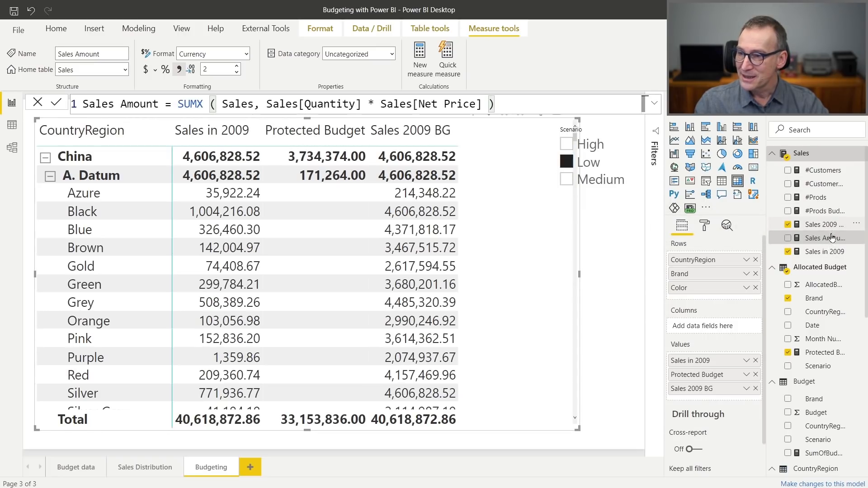
{"action": "left_click", "coordinate": [831, 252]}
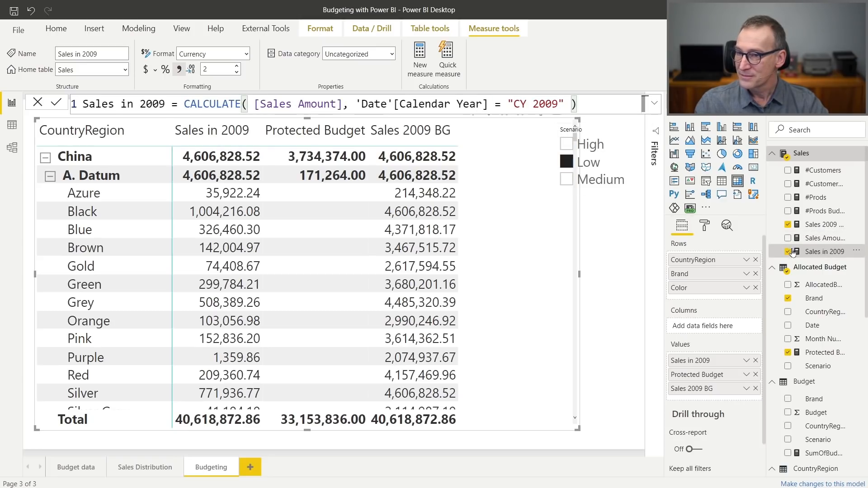
{"action": "left_click", "coordinate": [820, 225]}
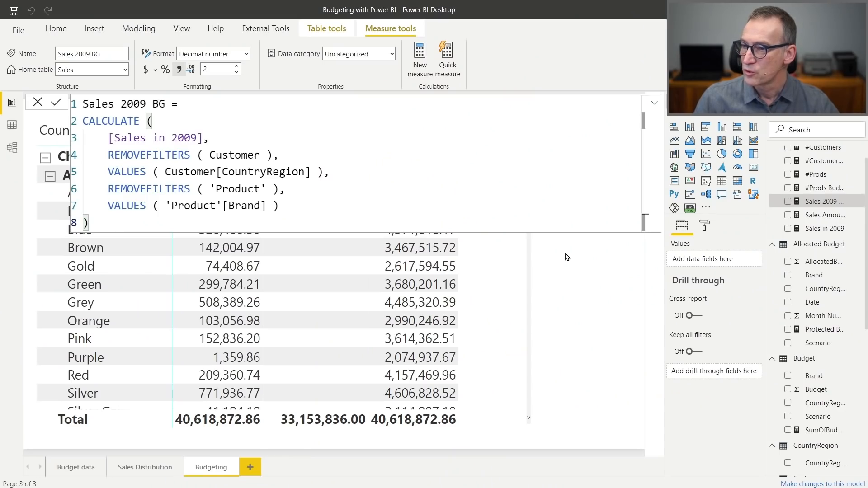
{"action": "left_click", "coordinate": [523, 253]}
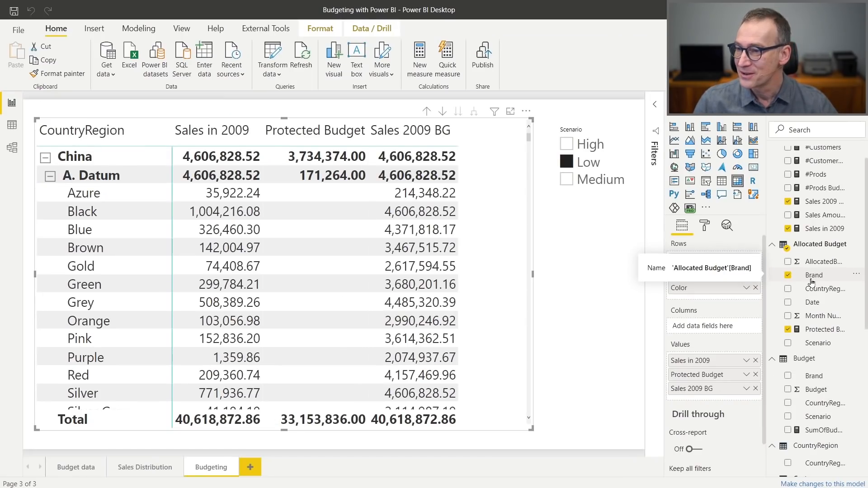
- Replace the Allocated Budget Brand in the matrix rows with Product Brand, placed between CountryRegion and Color
{"action": "left_click", "coordinate": [788, 275]}
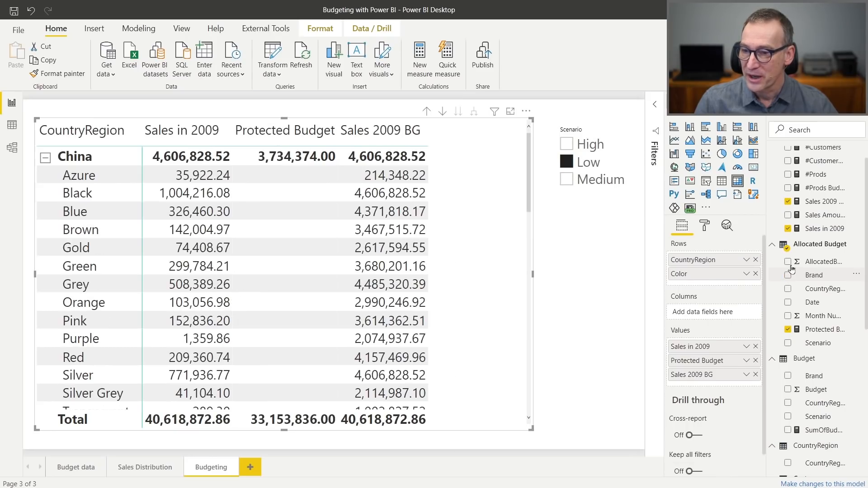
{"action": "scroll", "coordinate": [814, 277], "scroll_direction": "down", "scroll_amount": 5}
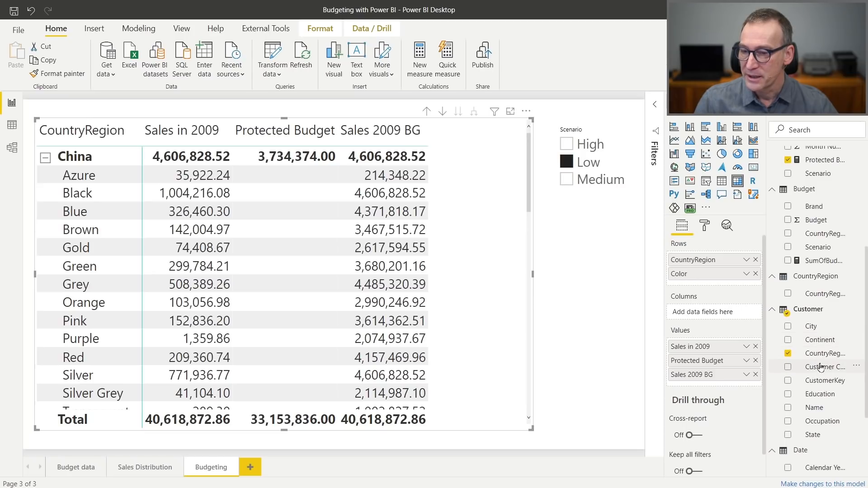
{"action": "scroll", "coordinate": [819, 356], "scroll_direction": "down", "scroll_amount": 3}
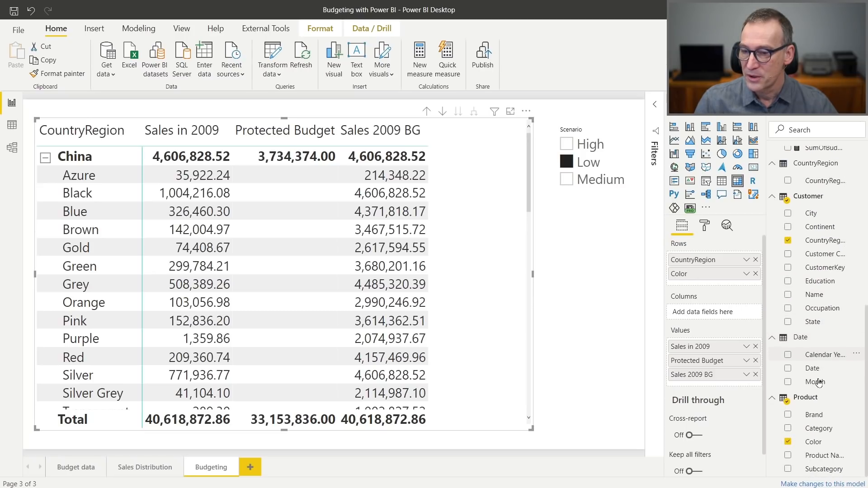
{"action": "left_click_drag", "start_coordinate": [814, 415], "coordinate": [732, 274]}
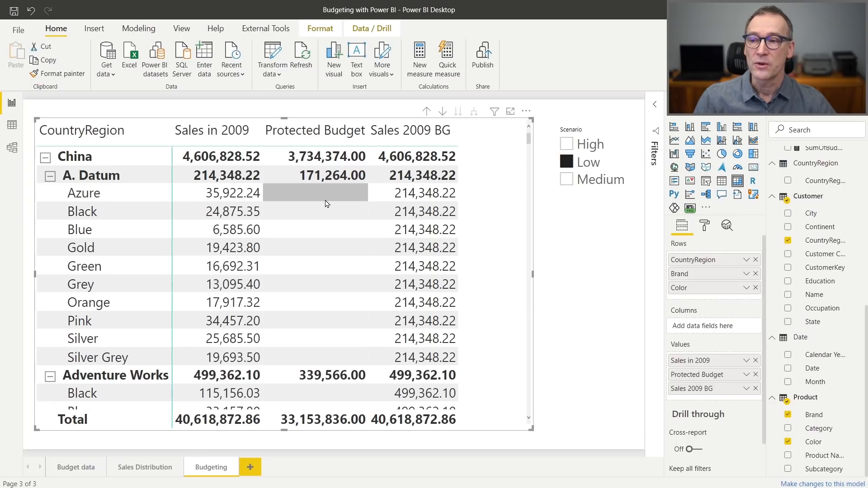
- Hide the Brand, CountryRegion and Date columns of the Allocated Budget table
{"action": "scroll", "coordinate": [788, 266], "scroll_direction": "up", "scroll_amount": 7}
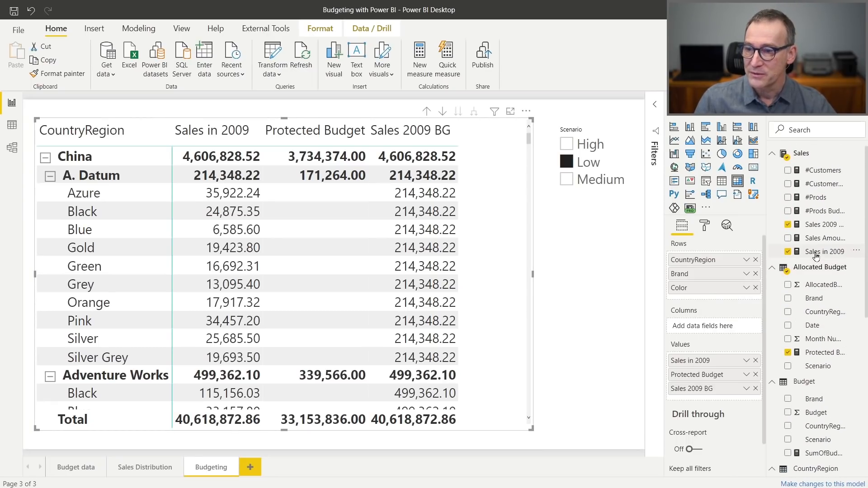
{"action": "scroll", "coordinate": [822, 243], "scroll_direction": "down", "scroll_amount": 3}
{"action": "scroll", "coordinate": [824, 246], "scroll_direction": "up", "scroll_amount": 2}
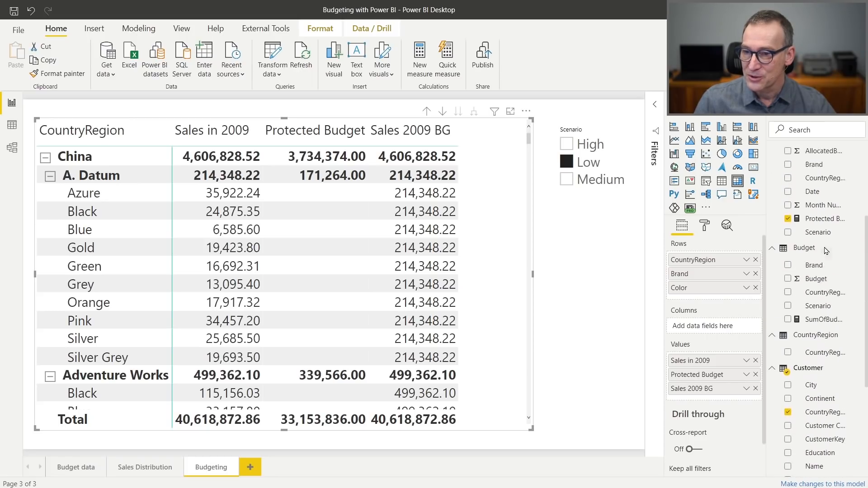
{"action": "right_click", "coordinate": [825, 244]}
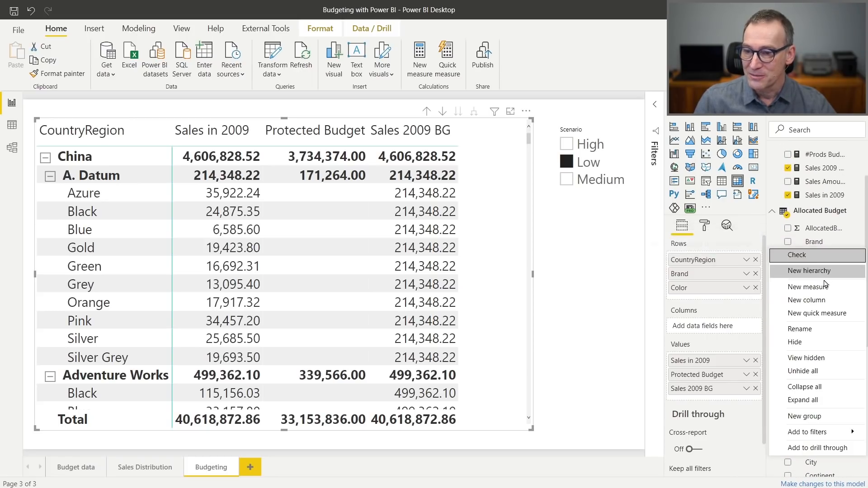
{"action": "left_click", "coordinate": [816, 343]}
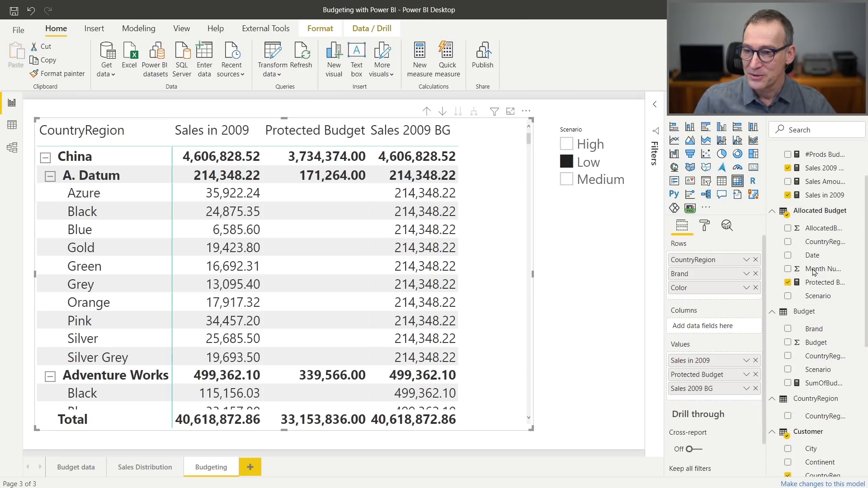
{"action": "right_click", "coordinate": [821, 244]}
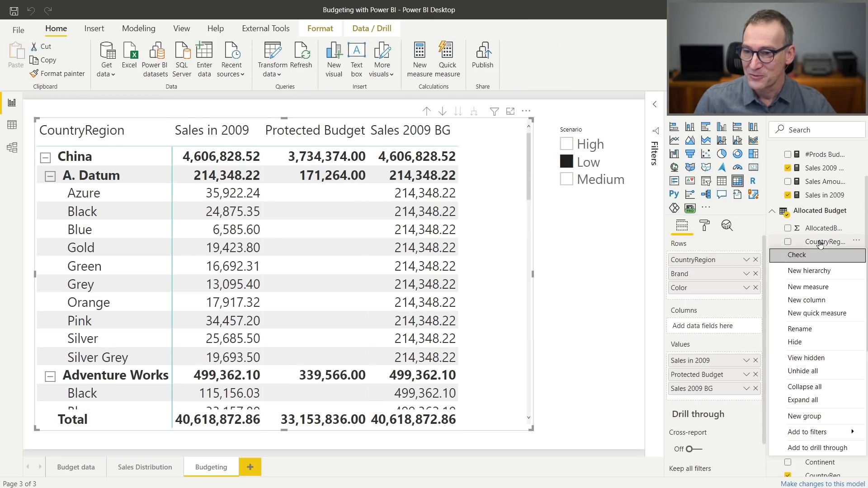
{"action": "left_click", "coordinate": [813, 341]}
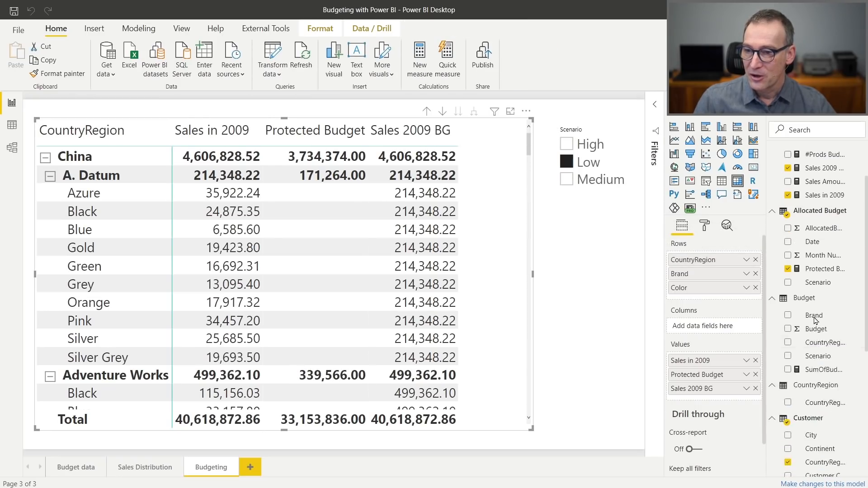
{"action": "right_click", "coordinate": [816, 244]}
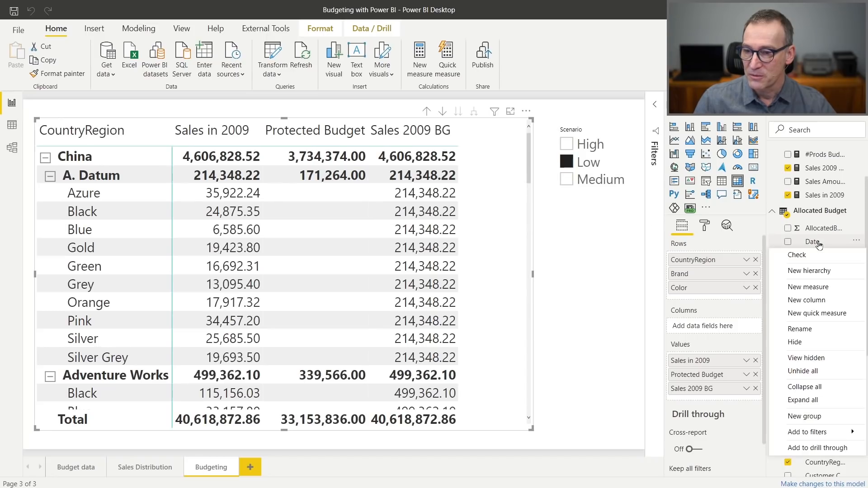
{"action": "left_click", "coordinate": [812, 344]}
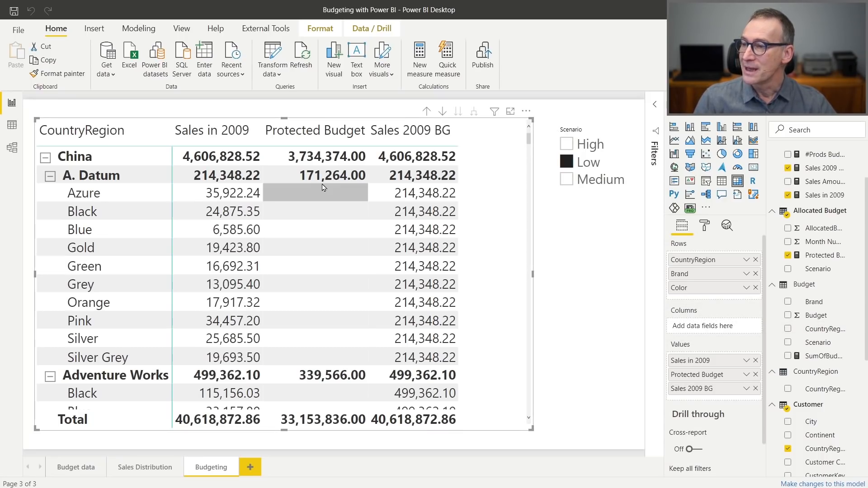
- Remove the IF wrapper and its AND condition from the Protected Budget measure, keeping only SUM ( 'Allocated Budget'[AllocatedBudget] )
{"action": "scroll", "coordinate": [819, 189], "scroll_direction": "up", "scroll_amount": 3}
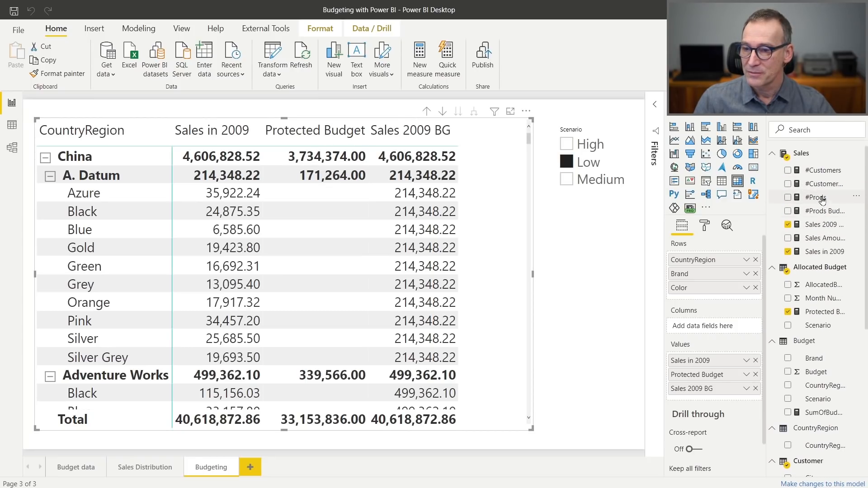
{"action": "scroll", "coordinate": [827, 274], "scroll_direction": "down", "scroll_amount": 3}
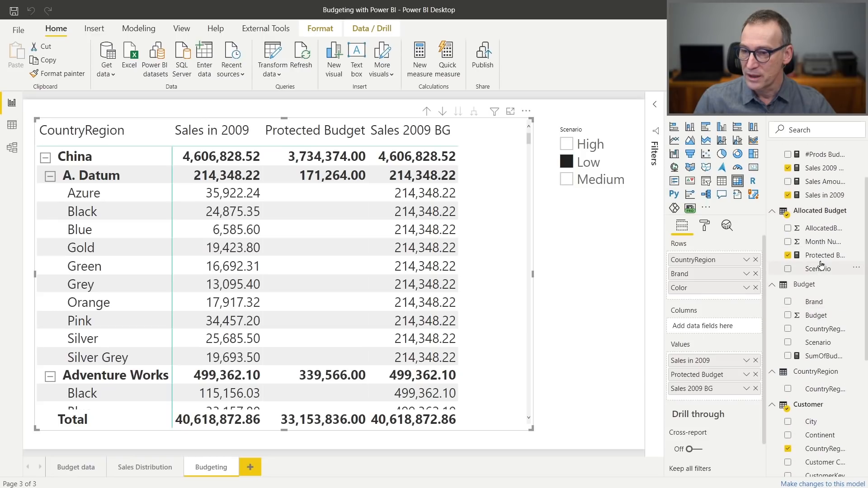
{"action": "left_click", "coordinate": [822, 256]}
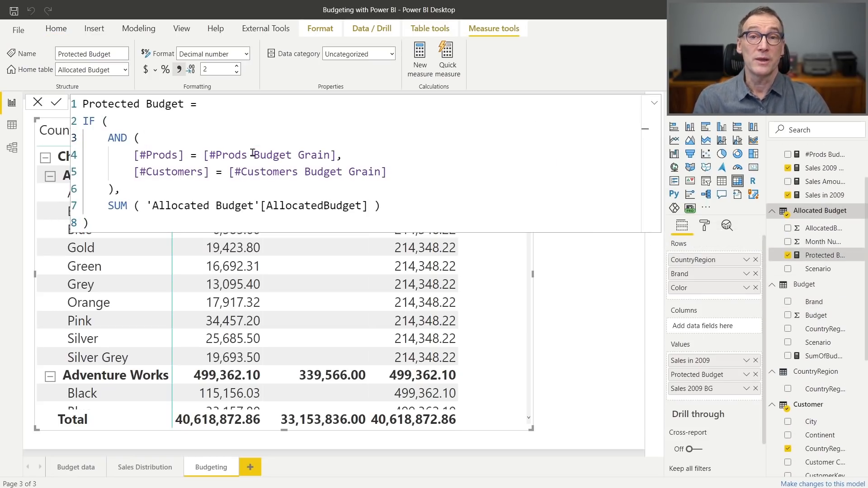
{"action": "key", "text": "Home"}
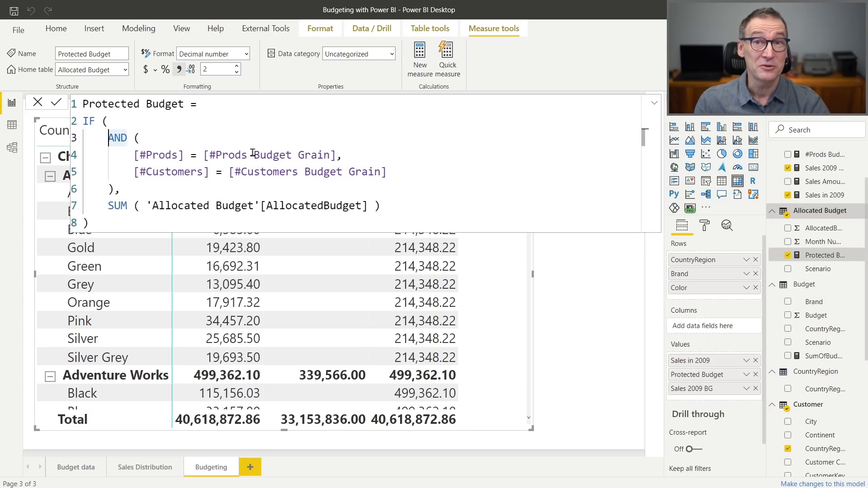
{"action": "key", "text": "Up"}
{"action": "key", "text": "Home"}
{"action": "key", "text": "shift+Down"}
{"action": "key", "text": "shift+Down"}
{"action": "key", "text": "shift+Down"}
{"action": "key", "text": "shift+Down"}
{"action": "key", "text": "shift+Down"}
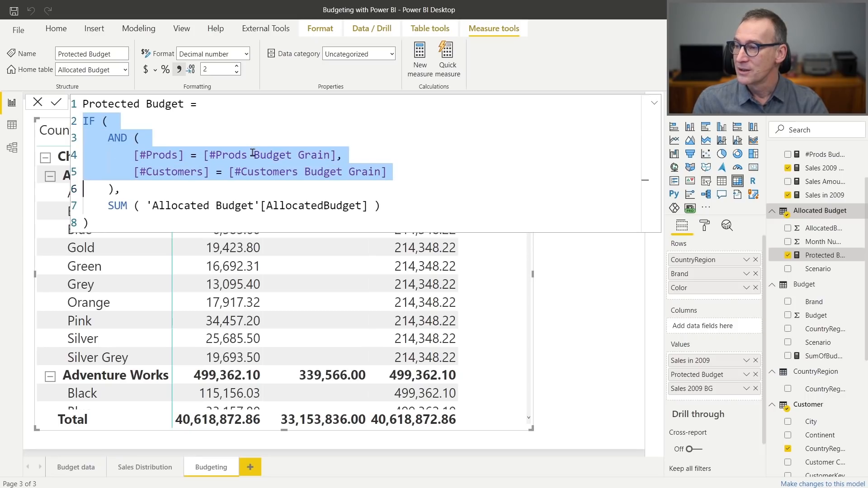
{"action": "key", "text": "Delete"}
{"action": "key", "text": "Delete"}
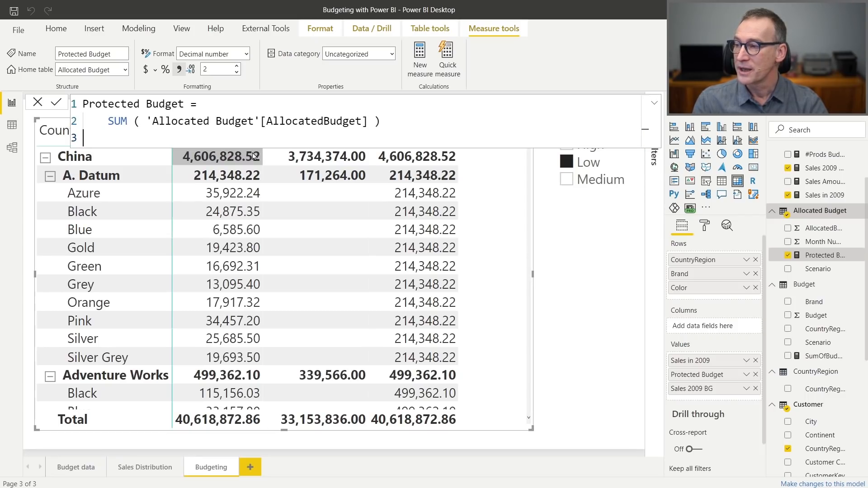
- Remove the indentation of the SUM line and insert an empty line above it
{"action": "key", "text": "Delete"}
{"action": "key", "text": "Delete"}
{"action": "key", "text": "Delete"}
{"action": "key", "text": "Delete"}
{"action": "key", "text": "Up"}
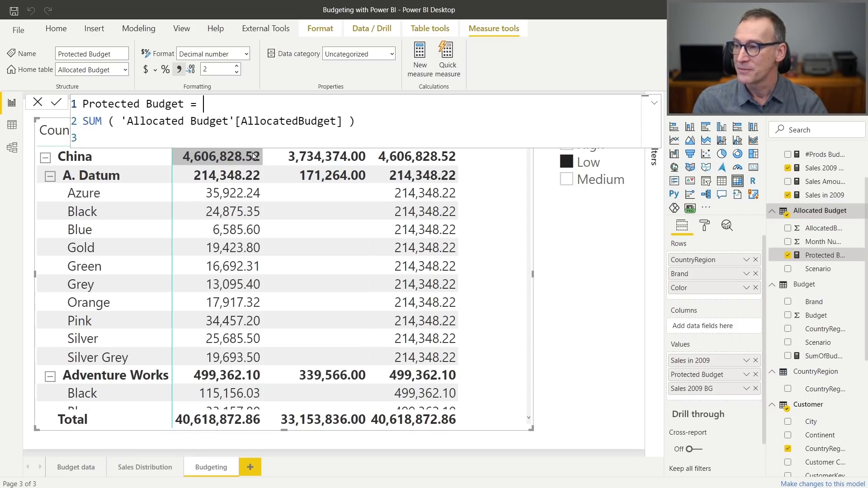
{"action": "key", "text": "Return"}
{"action": "type", "text": "DI"}
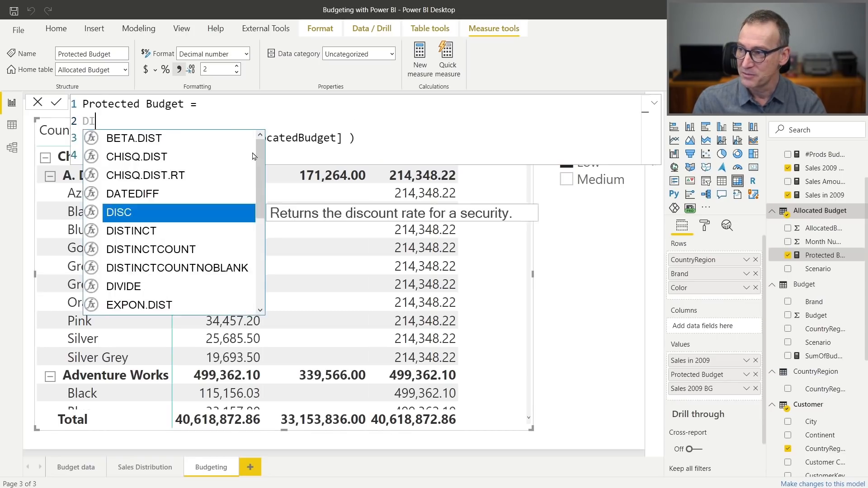
{"action": "type", "text": "VIDE ("}
{"action": "key", "text": "shift+Home"}
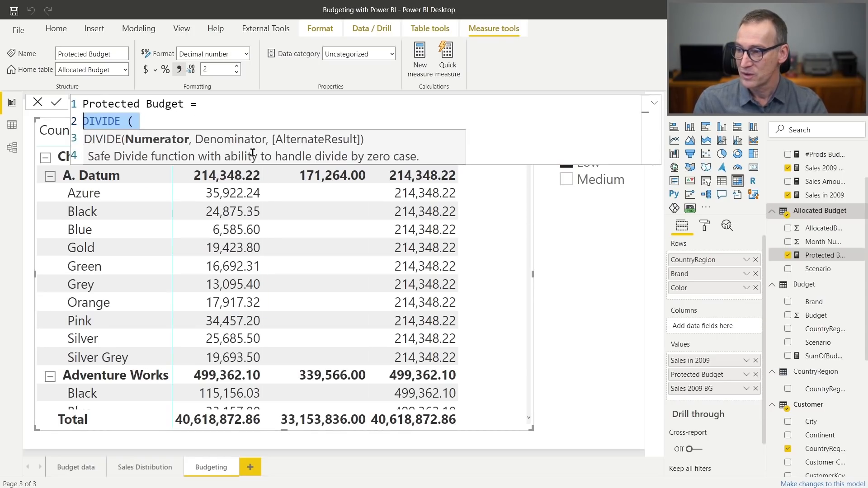
- Declare a variable Perc as a DIVIDE call with [Sales in 2009] as the numerator
{"action": "type", "text": "VAR Perc"}
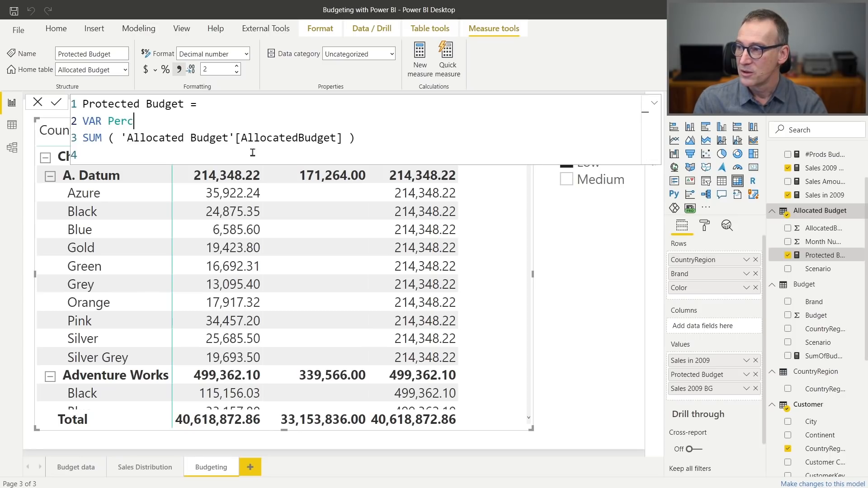
{"action": "type", "text": " = D"}
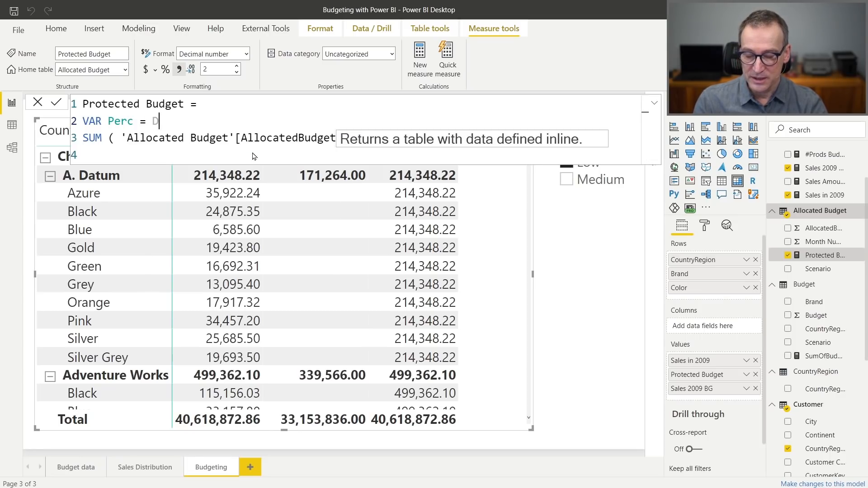
{"action": "type", "text": "IVIDE ( [S"}
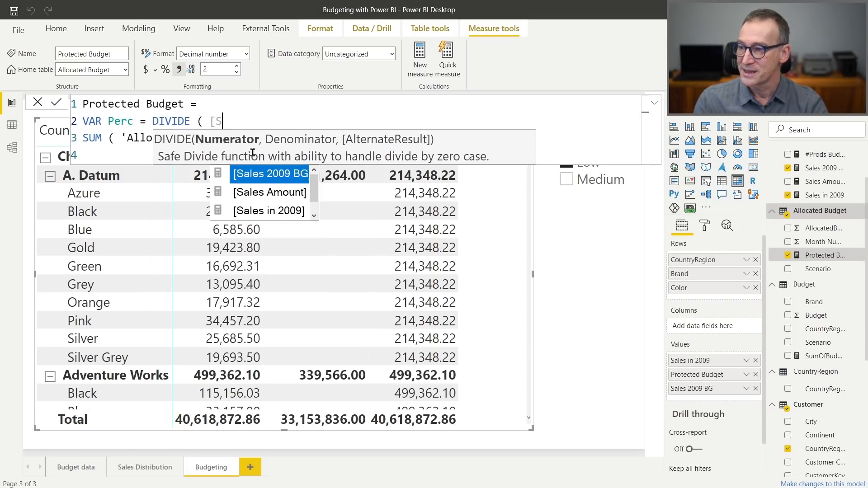
{"action": "key", "text": "Down"}
{"action": "key", "text": "Down"}
{"action": "key", "text": "Tab"}
- Set Sales[Sales 2009 BG] as the denominator and close the DIVIDE call
{"action": "type", "text": ", Sale"}
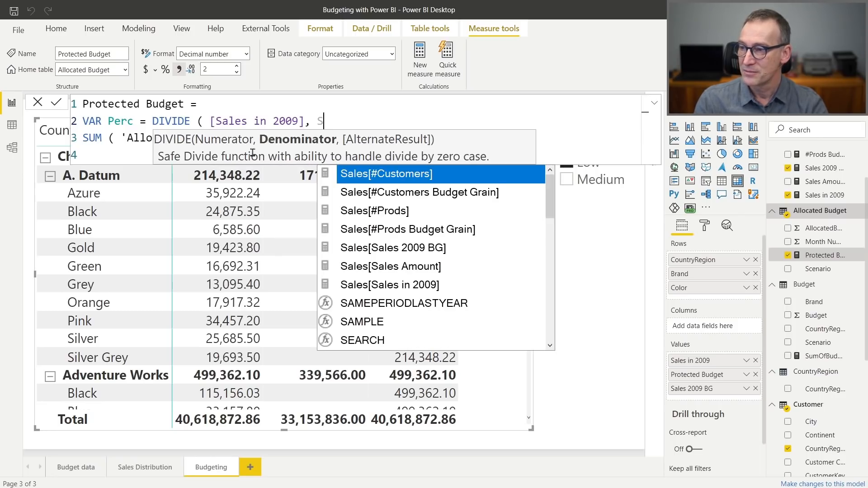
{"action": "key", "text": "Down"}
{"action": "key", "text": "Down"}
{"action": "key", "text": "Down"}
{"action": "key", "text": "Down"}
{"action": "key", "text": "Tab"}
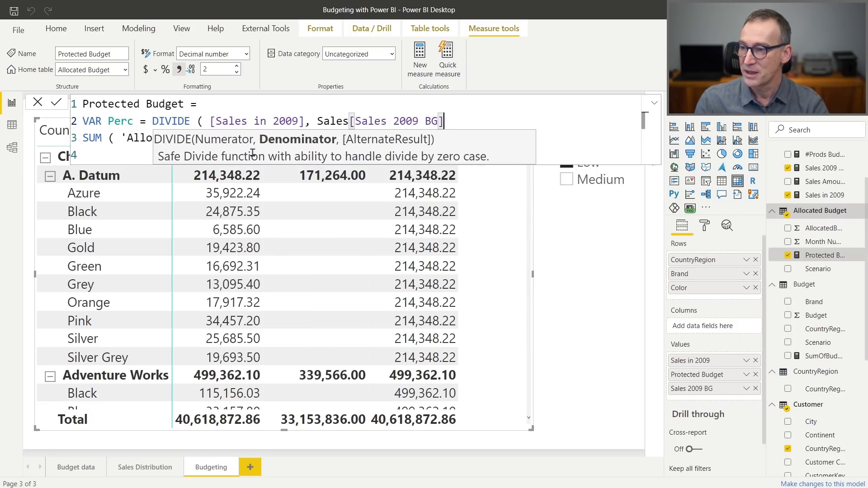
{"action": "type", "text": ")"}
- Declare a second variable named BudgetValue on the line before the SUM expression so that it holds the allocated budget sum
{"action": "key", "text": "Return"}
{"action": "type", "text": "V"}
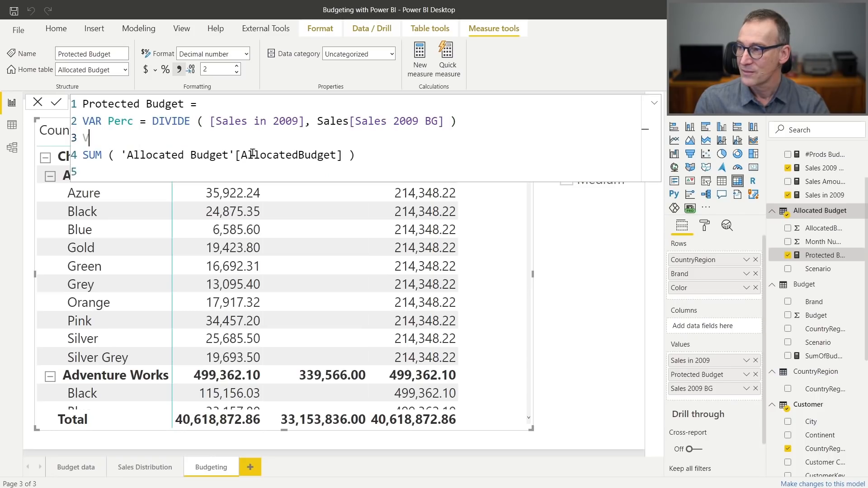
{"action": "type", "text": "AR Bud"}
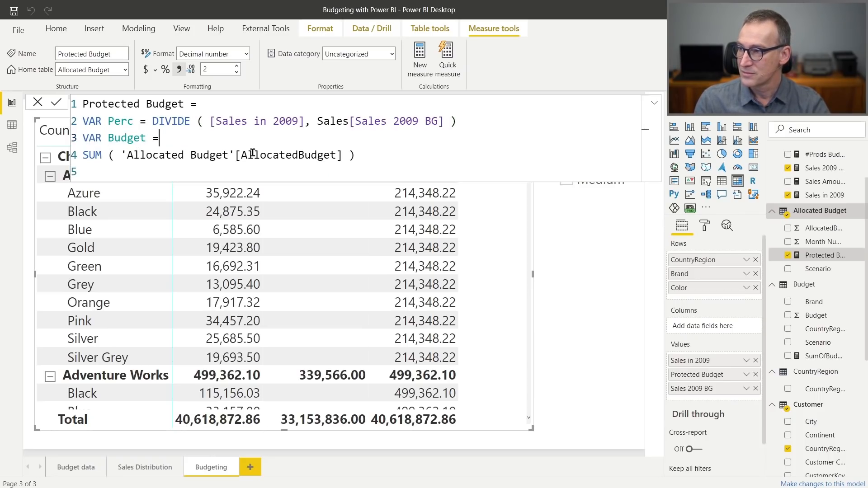
{"action": "type", "text": "get ="}
{"action": "key", "text": "Left"}
{"action": "key", "text": "Left"}
{"action": "key", "text": "ctrl+shift+Left"}
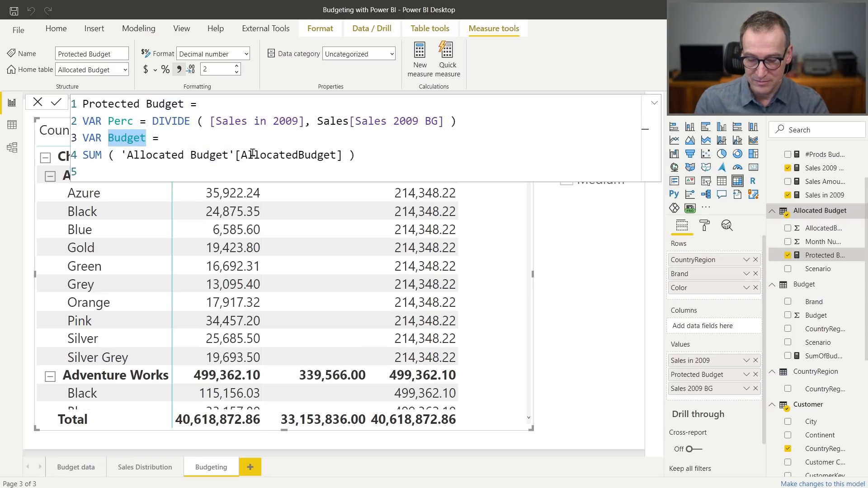
{"action": "type", "text": "BudgetValue"}
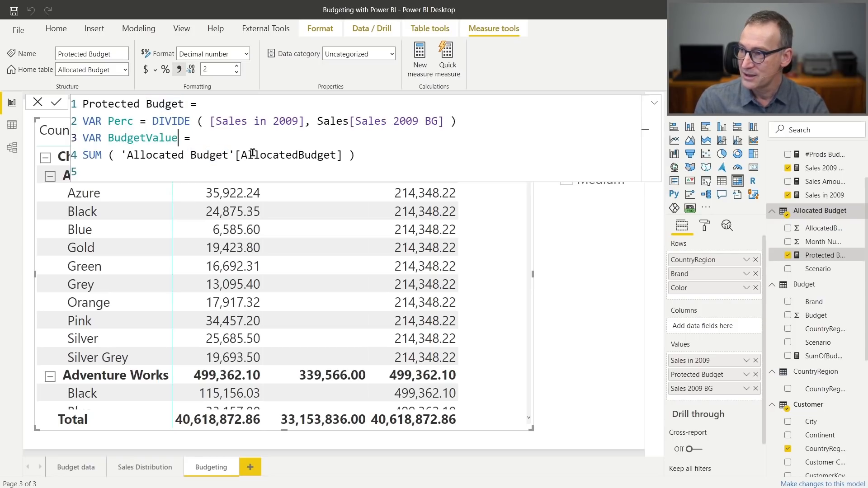
- Place the SUM expression on the same line as VAR BudgetValue and add a RETURN keyword on the line below
{"action": "key", "text": "Delete"}
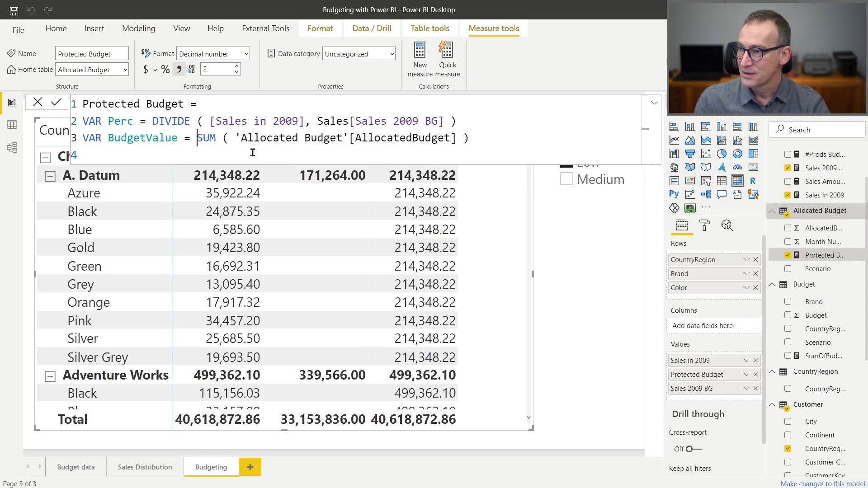
{"action": "key", "text": "Return"}
{"action": "type", "text": "RETURN"}
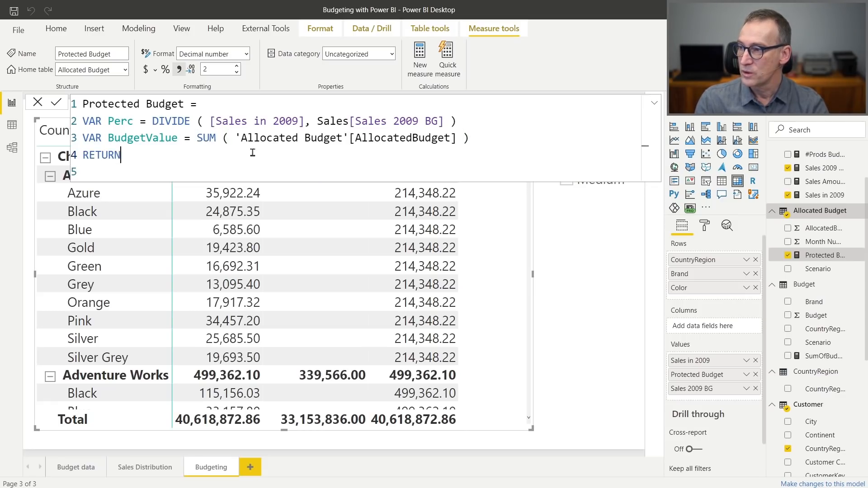
- Return BudgetValue * Perc on an indented line under RETURN, reusing the copied variable name
{"action": "key", "text": "ctrl+Left"}
{"action": "key", "text": "ctrl+shift+Right"}
{"action": "key", "text": "ctrl+c"}
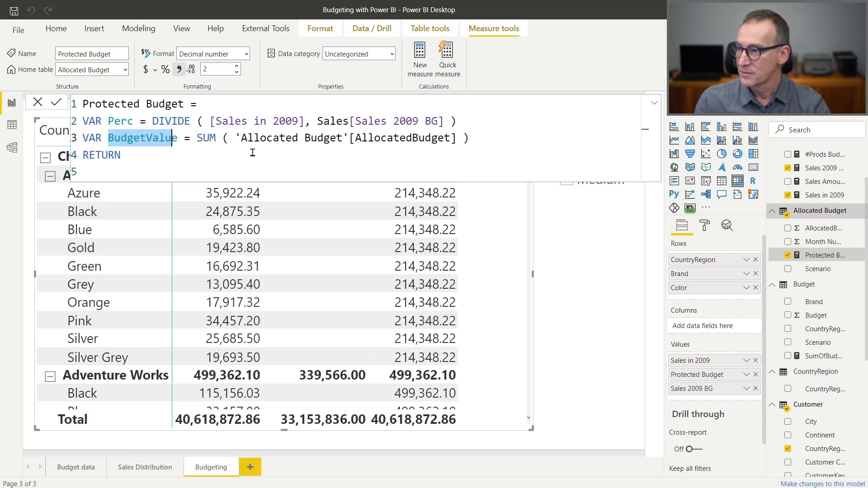
{"action": "key", "text": "Left"}
{"action": "key", "text": "Down"}
{"action": "key", "text": "End"}
{"action": "key", "text": "shift+Return"}
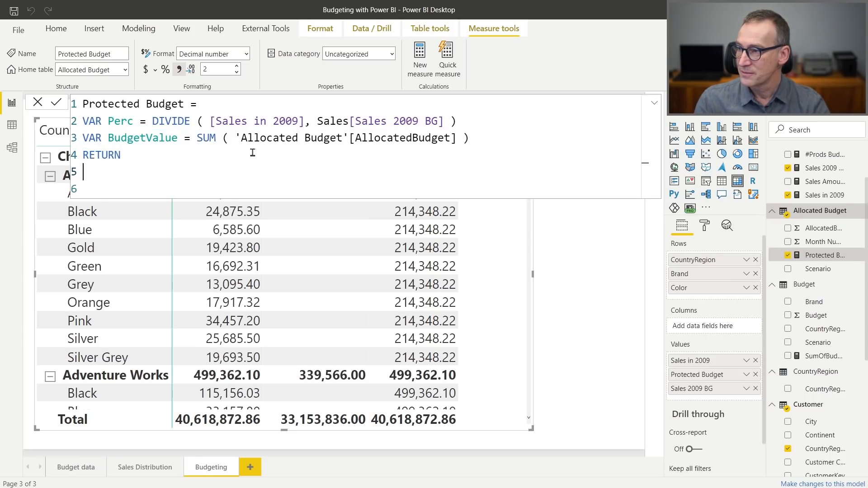
{"action": "key", "text": "ctrl+v"}
{"action": "key", "text": "Home"}
{"action": "key", "text": "Tab"}
{"action": "key", "text": "End"}
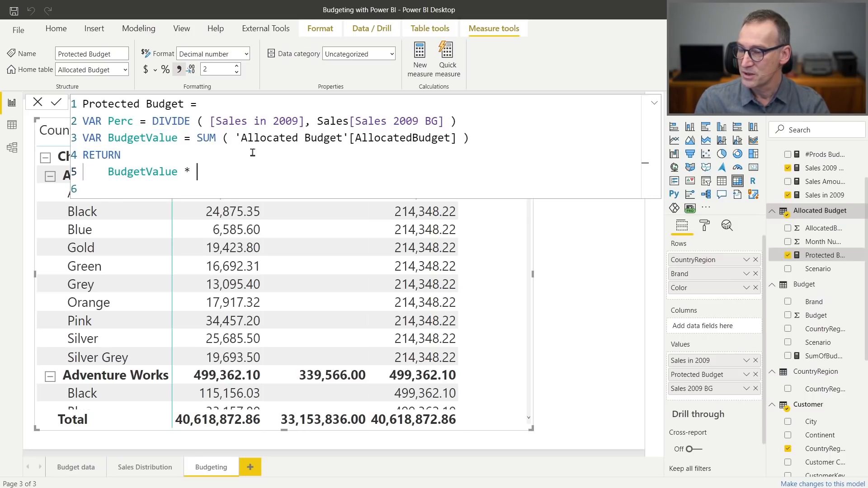
{"action": "type", "text": "* Perc"}
- Reduce the returned expression to Perc alone, commit the measure and format it as a percentage
{"action": "key", "text": "Left"}
{"action": "key", "text": "Left"}
{"action": "key", "text": "Left"}
{"action": "key", "text": "Left"}
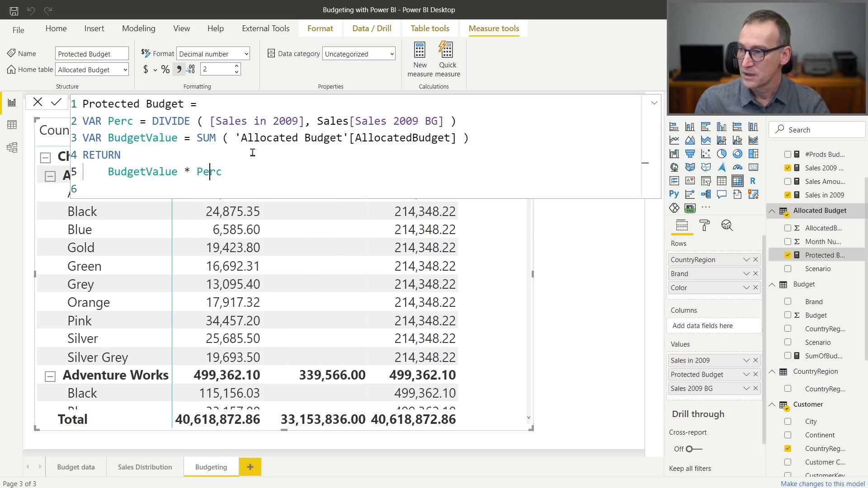
{"action": "key", "text": "shift+Home"}
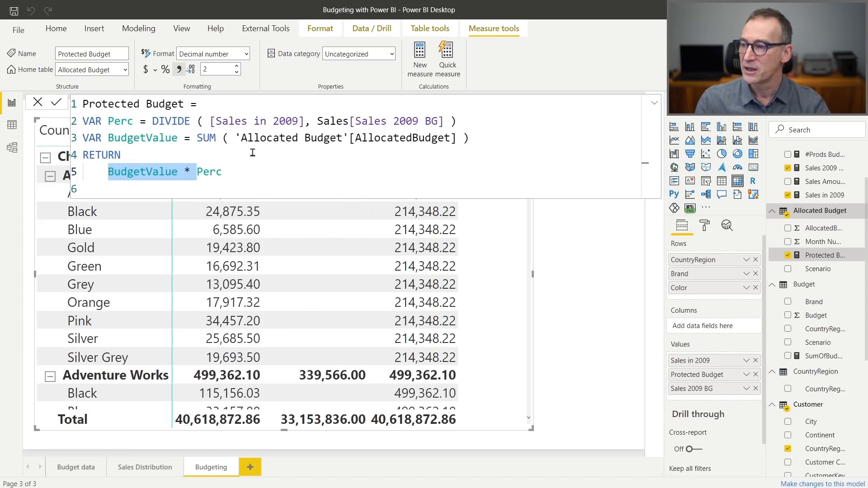
{"action": "key", "text": "BackSpace"}
{"action": "key", "text": "Up"}
{"action": "key", "text": "End"}
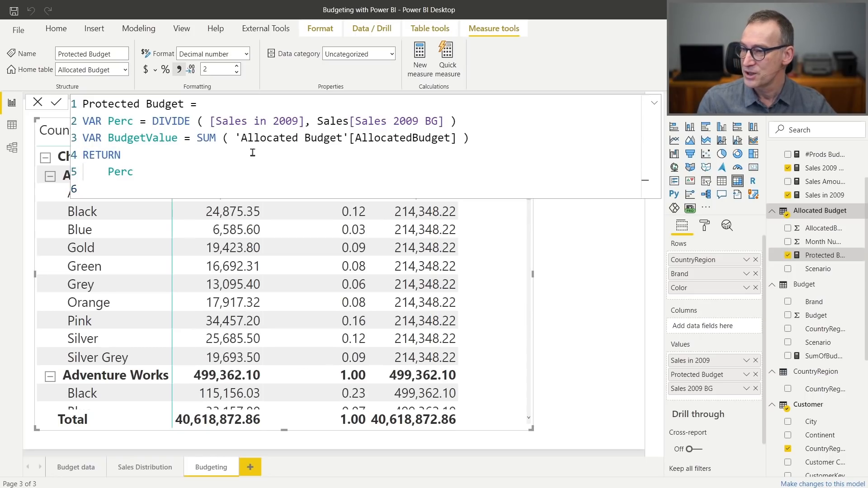
{"action": "left_click", "coordinate": [165, 68]}
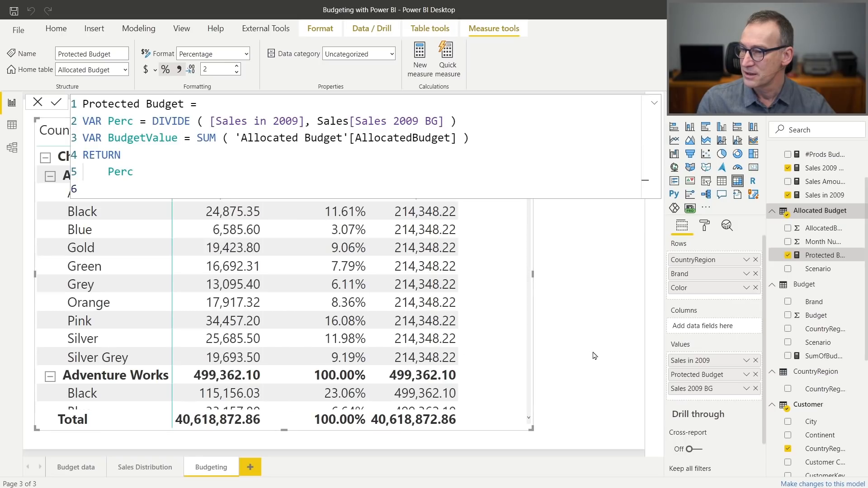
{"action": "left_click", "coordinate": [595, 356]}
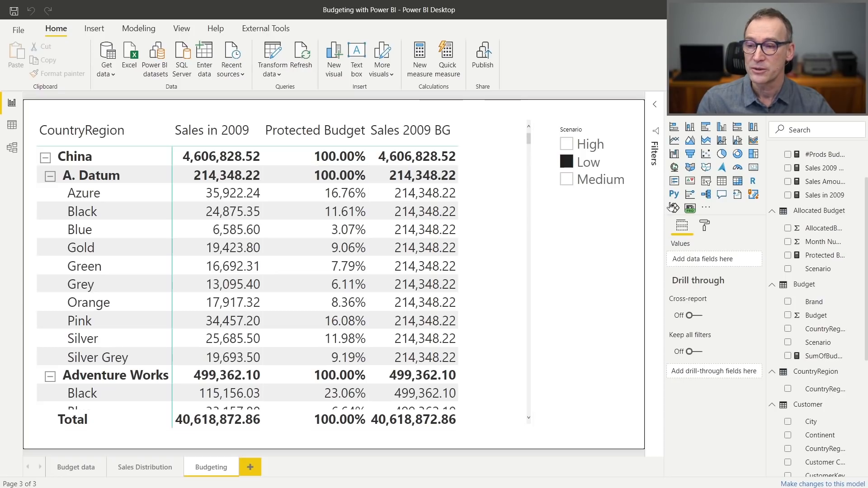
- Reopen the Protected Budget measure from the matrix fields and extend its returned expression to Perc * BudgetValue
{"action": "left_click", "coordinate": [493, 219]}
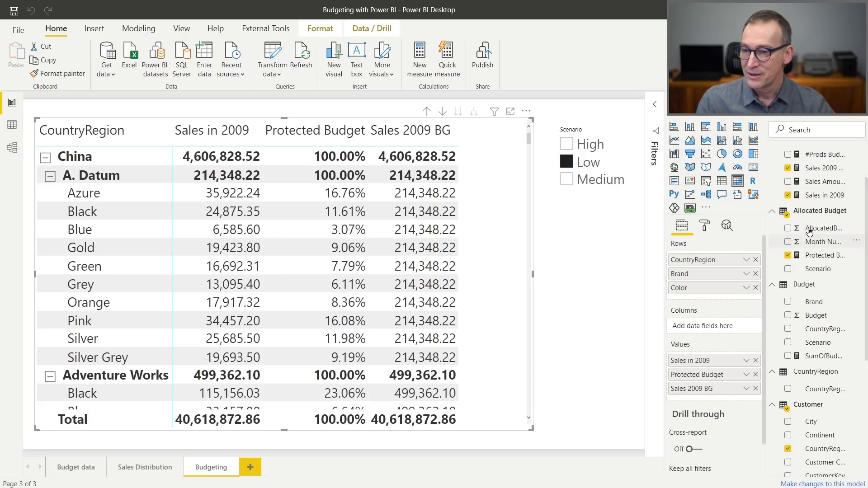
{"action": "left_click", "coordinate": [813, 255]}
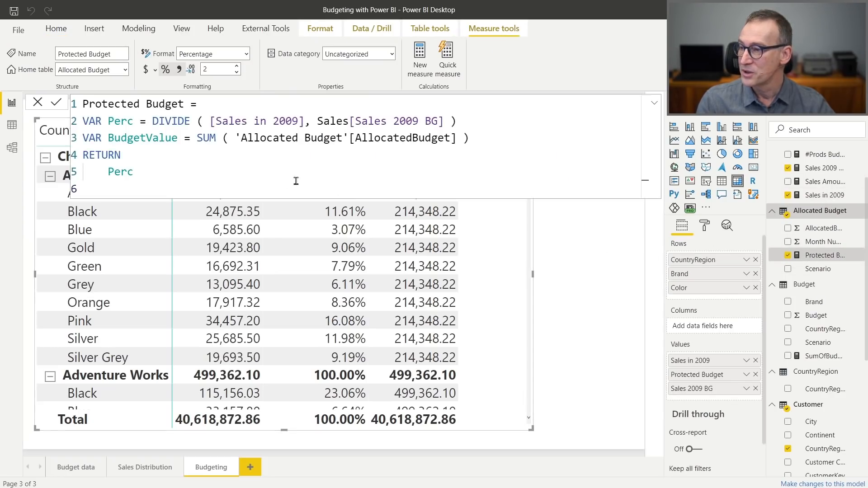
{"action": "type", "text": "*"}
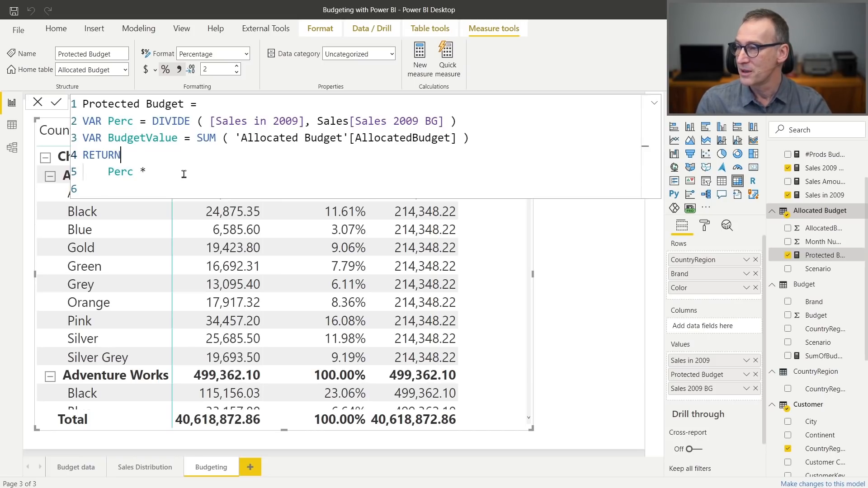
{"action": "key", "text": "Up"}
{"action": "key", "text": "Up"}
{"action": "key", "text": "ctrl+d"}
{"action": "key", "text": "ctrl+c"}
{"action": "key", "text": "Down"}
{"action": "key", "text": "Down"}
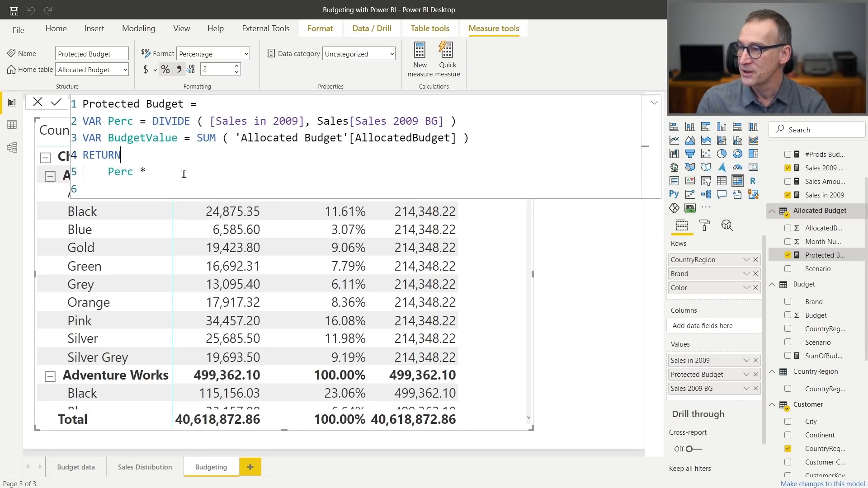
{"action": "key", "text": "ctrl+v"}
- Delete the empty line at the end of the Protected Budget formula and commit the measure
{"action": "key", "text": "Left"}
{"action": "key", "text": "Down"}
{"action": "key", "text": "Up"}
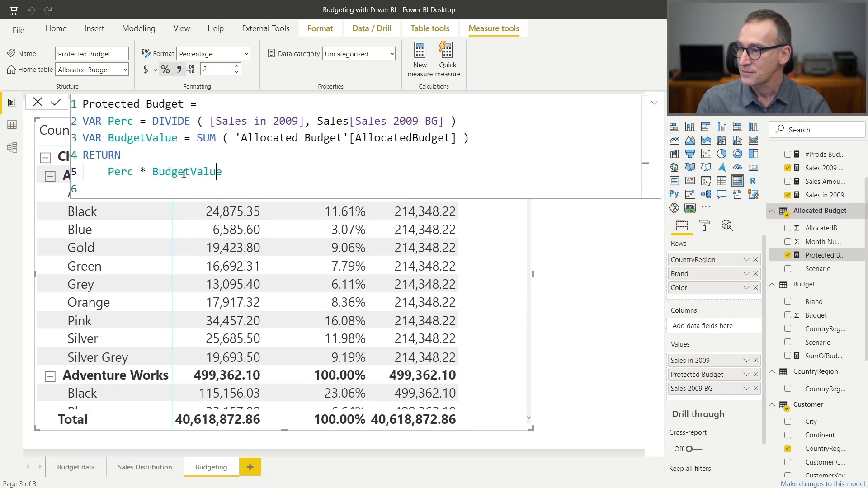
{"action": "key", "text": "Right"}
{"action": "key", "text": "Delete"}
{"action": "key", "text": "Escape"}
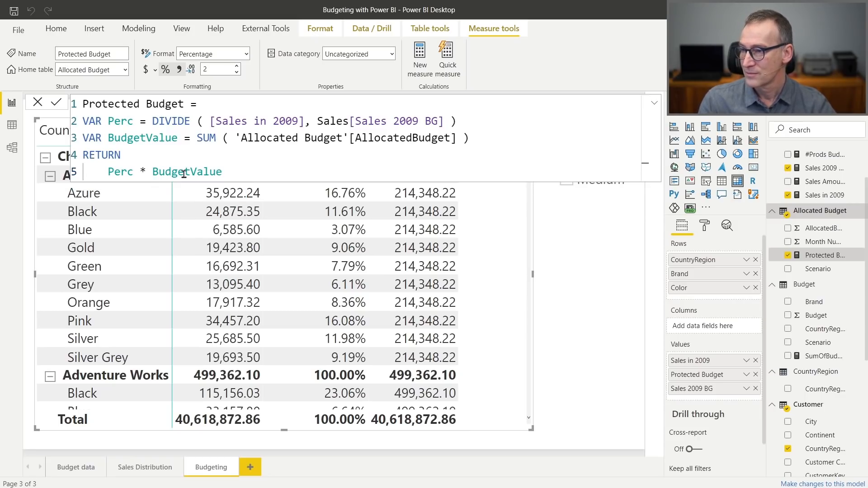
{"action": "key", "text": "Return"}
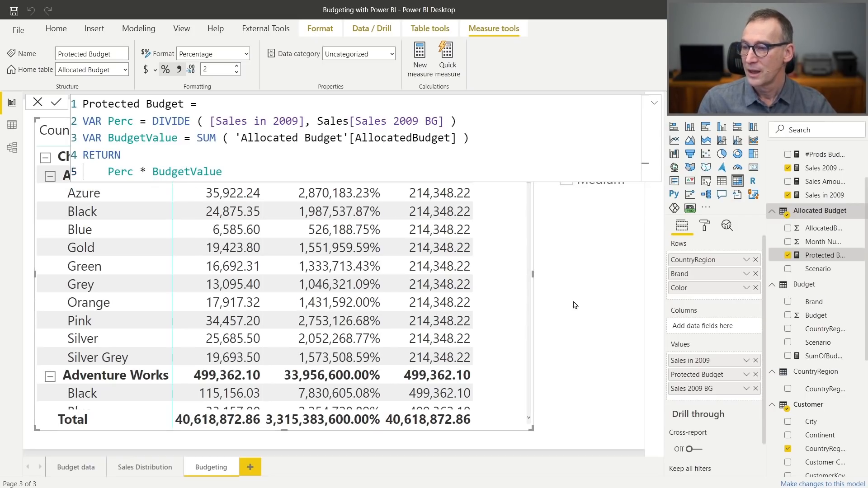
- Format the Protected Budget measure as a decimal number with thousands separators and close its formula
{"action": "left_click", "coordinate": [246, 53]}
{"action": "key", "text": "Escape"}
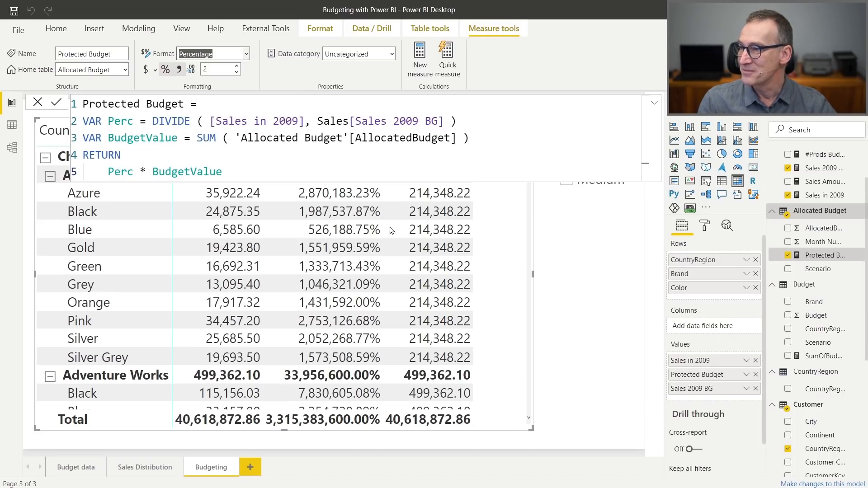
{"action": "left_click", "coordinate": [600, 276]}
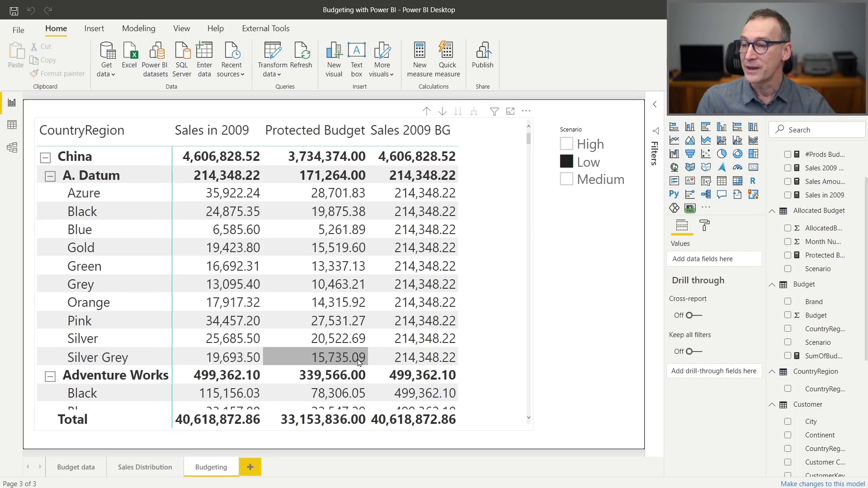
- Remove Sales 2009 BG from the matrix values and replace Color with the product Category in its rows
{"action": "left_click", "coordinate": [504, 263]}
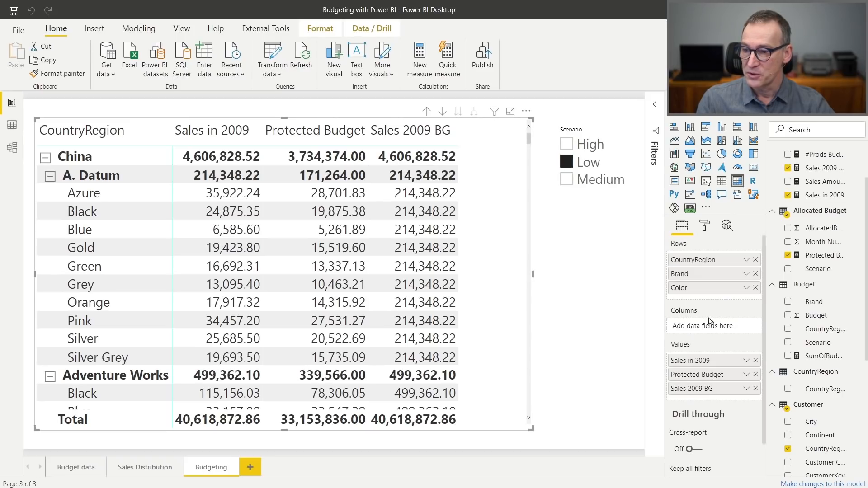
{"action": "left_click", "coordinate": [755, 388]}
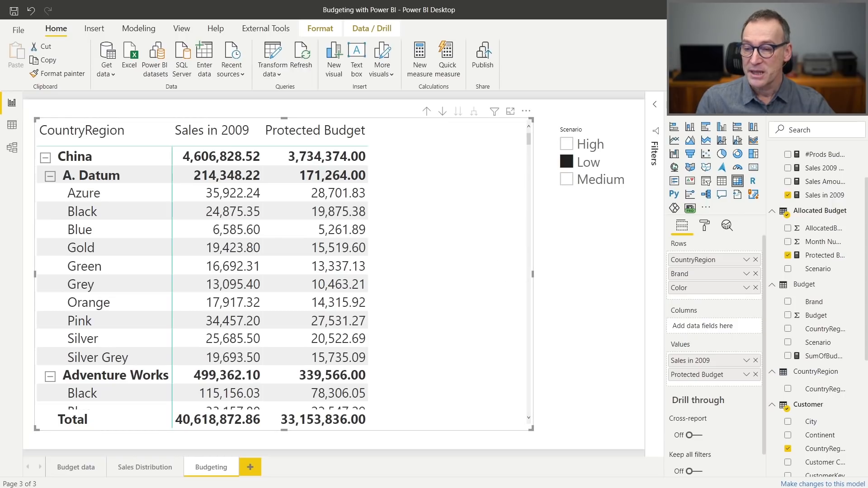
{"action": "scroll", "coordinate": [787, 431], "scroll_direction": "down", "scroll_amount": 5}
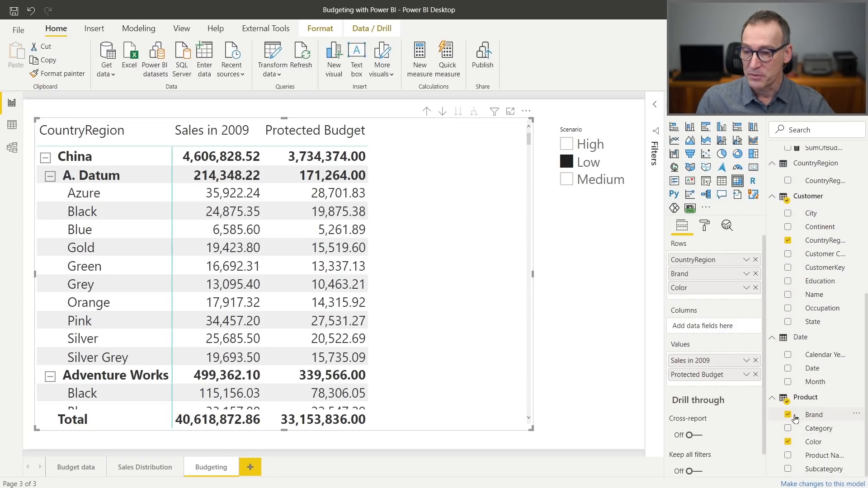
{"action": "left_click", "coordinate": [788, 442]}
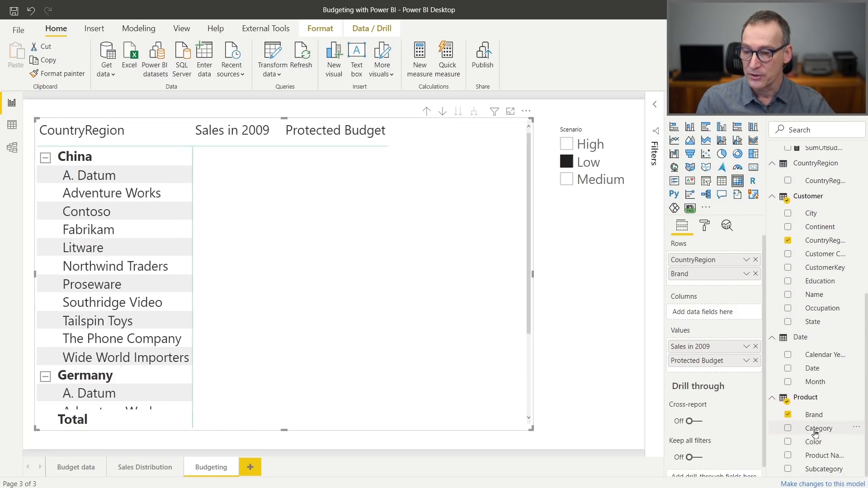
{"action": "left_click", "coordinate": [788, 428]}
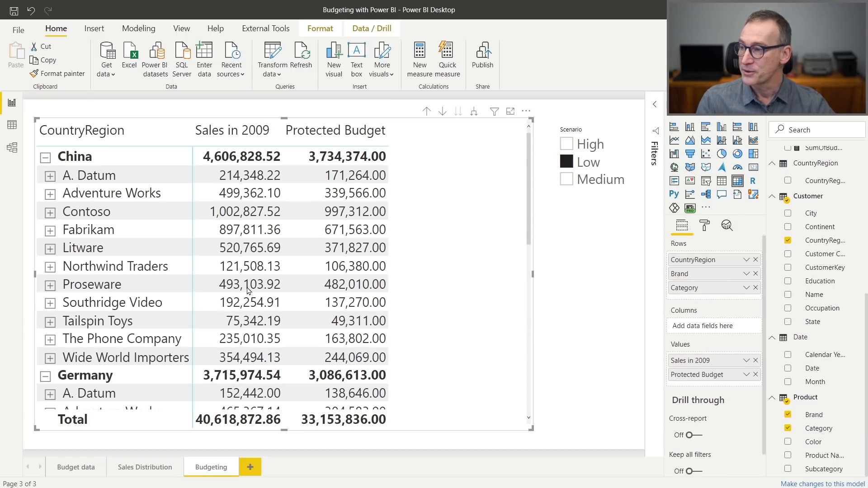
- Expand A. Datum and Adventure Works under China to show their categories in the matrix
{"action": "left_click", "coordinate": [49, 176]}
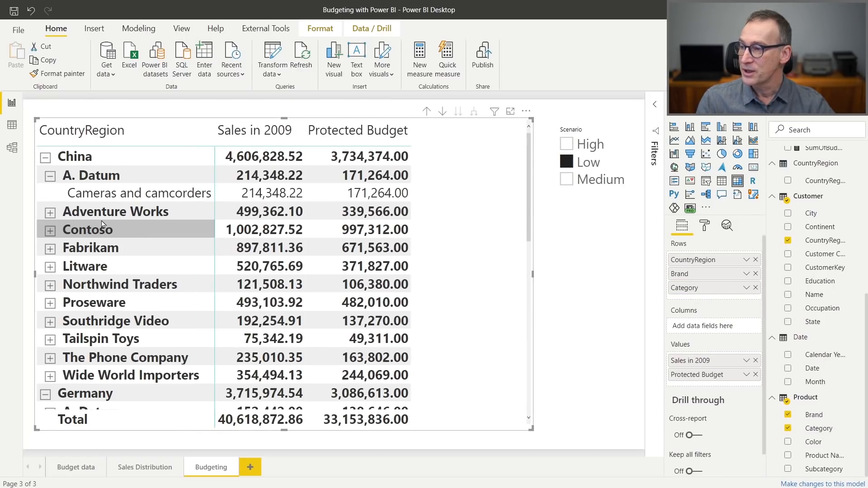
{"action": "left_click", "coordinate": [51, 212]}
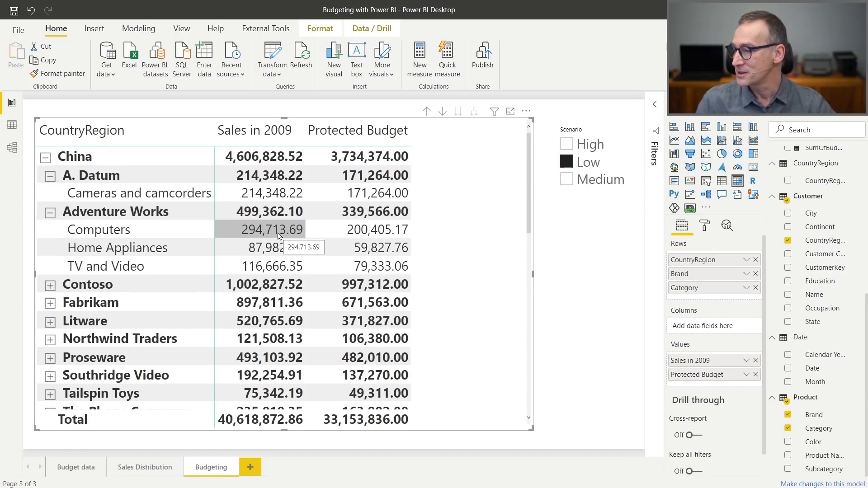
- Switch to the Sales Distribution page and open the formula of the Protected Budget measure for review
{"action": "left_click", "coordinate": [148, 471]}
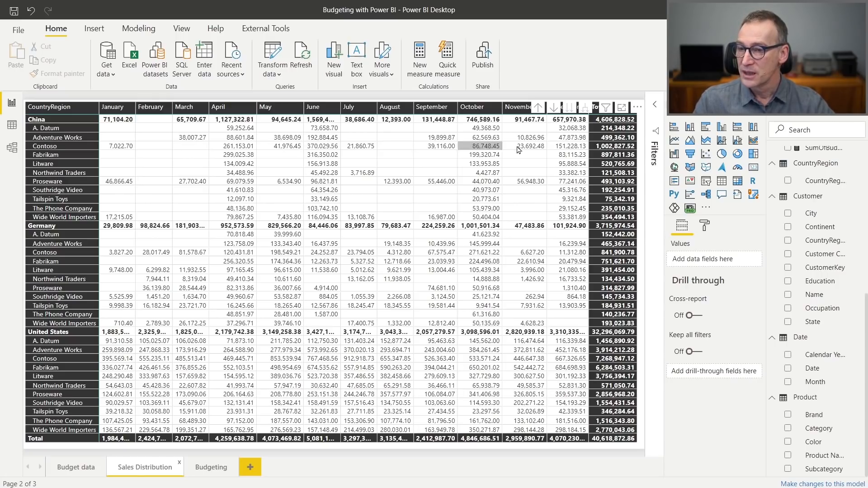
{"action": "scroll", "coordinate": [784, 202], "scroll_direction": "up", "scroll_amount": 5}
{"action": "scroll", "coordinate": [796, 196], "scroll_direction": "up", "scroll_amount": 2}
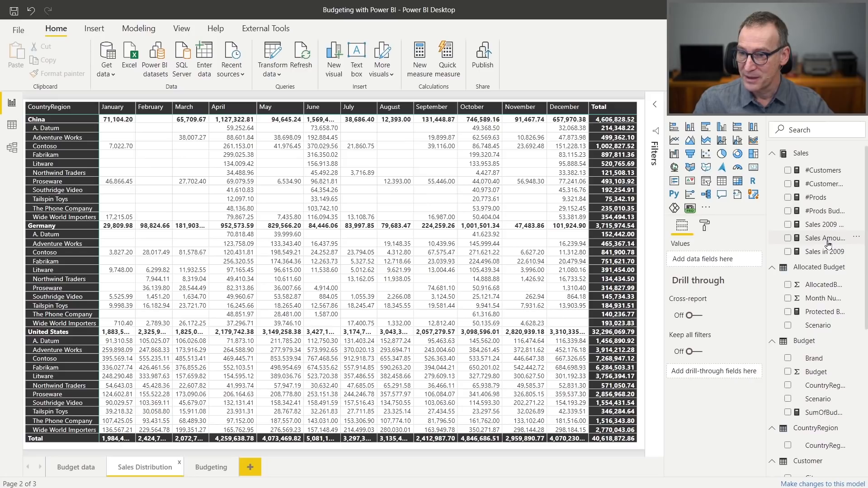
{"action": "left_click", "coordinate": [825, 316]}
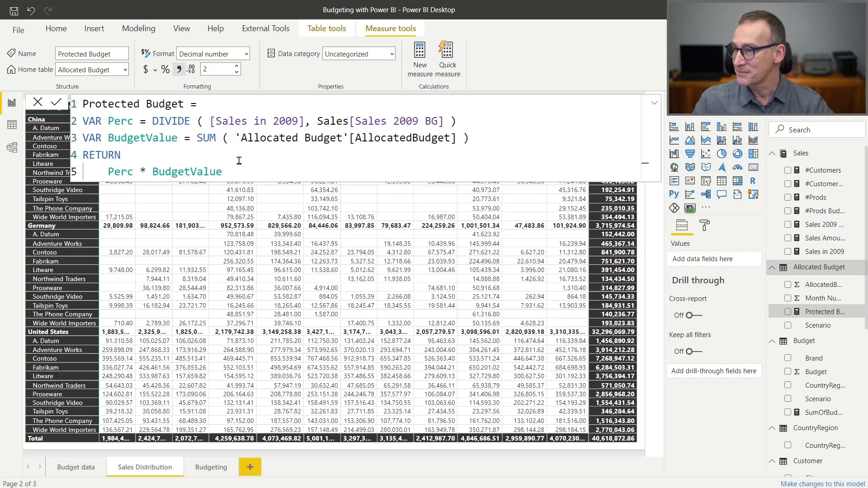
{"action": "left_click", "coordinate": [231, 101]}
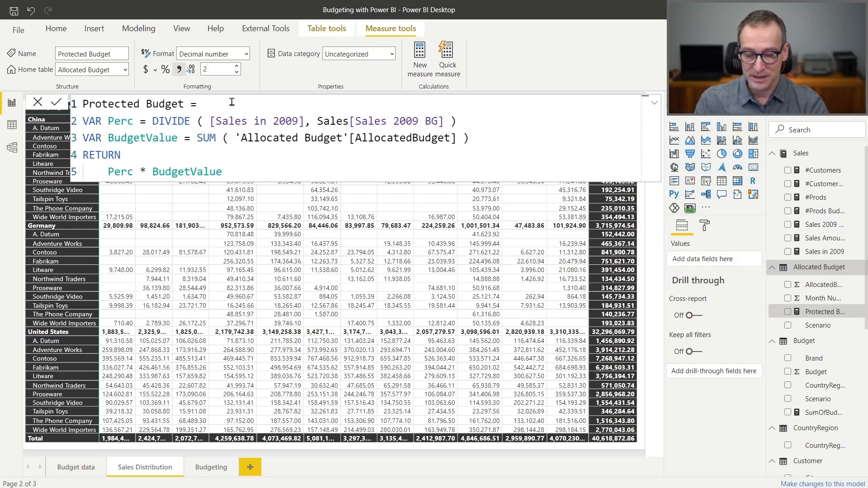
{"action": "key", "text": "Return"}
{"action": "type", "text": "SUM"}
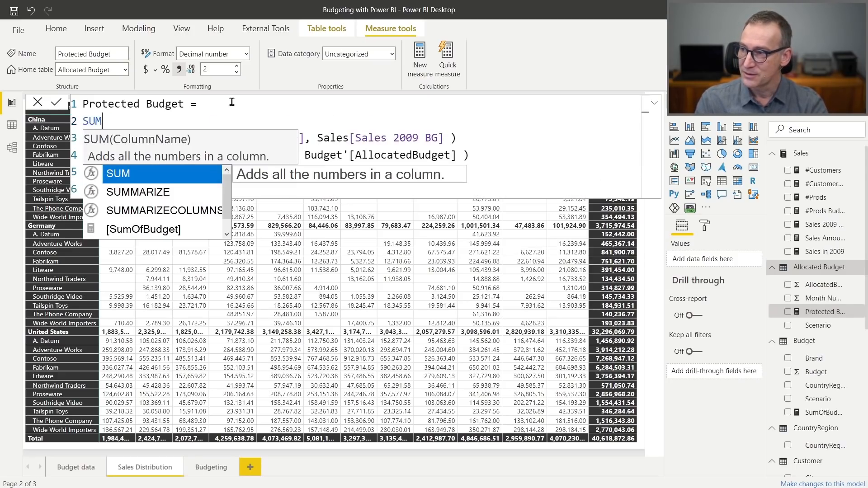
{"action": "key", "text": "shift+Home"}
{"action": "key", "text": "BackSpace"}
{"action": "key", "text": "BackSpace"}
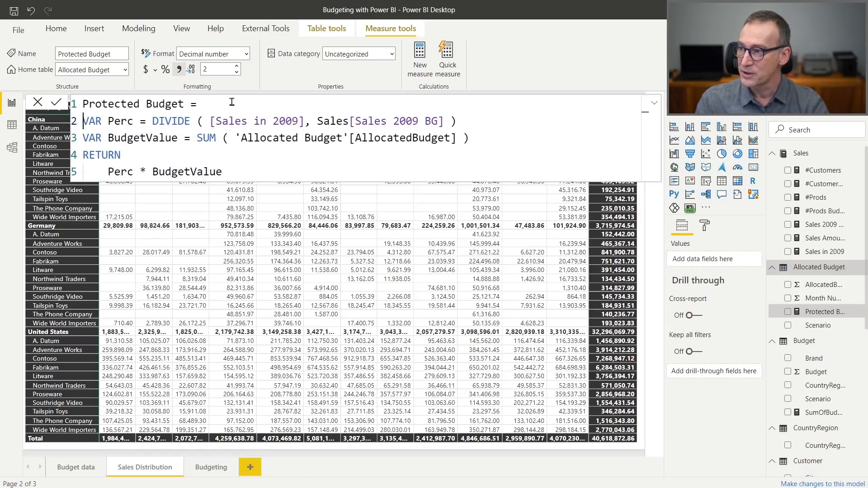
- Copy the complete Protected Budget formula, close it without changes and return to the Budgeting page
{"action": "key", "text": "ctrl+a"}
{"action": "key", "text": "ctrl+c"}
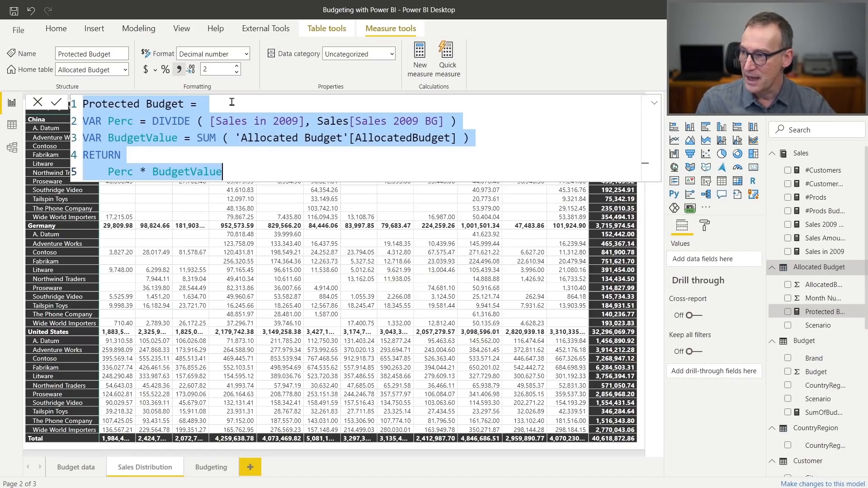
{"action": "key", "text": "Escape"}
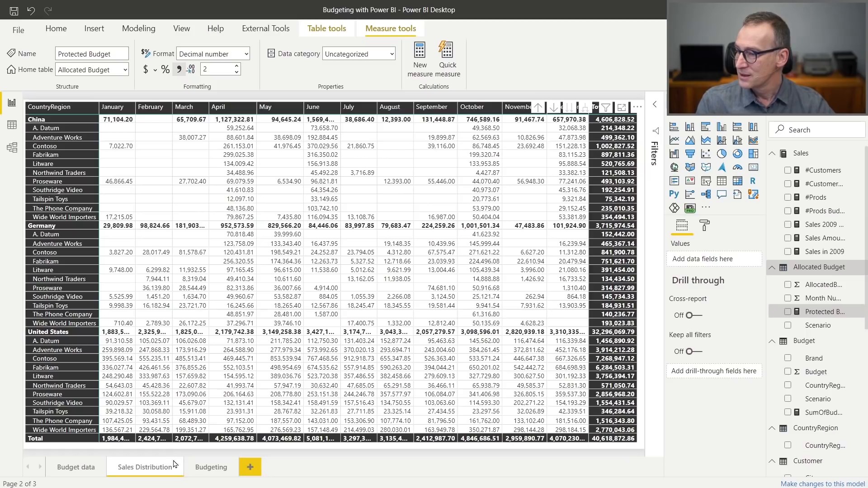
{"action": "left_click", "coordinate": [206, 467]}
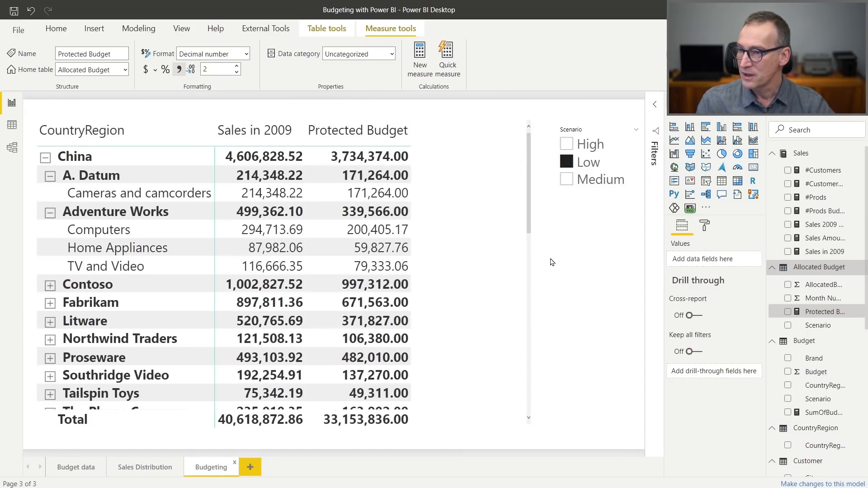
- Widen the matrix so that it reaches the Scenario slicer
{"action": "left_click", "coordinate": [534, 273]}
{"action": "left_click_drag", "start_coordinate": [533, 274], "coordinate": [553, 275]}
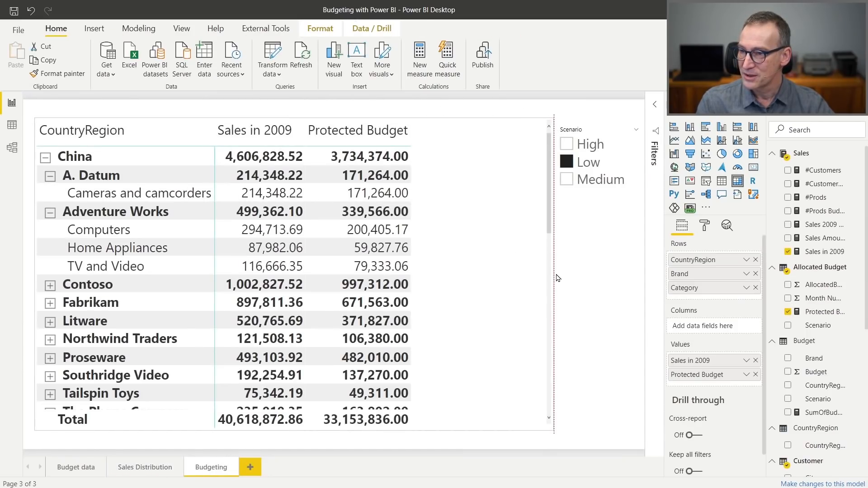
- Create a measure in the Allocated Budget table from the copied formula and name it Correct Budget
{"action": "right_click", "coordinate": [819, 268]}
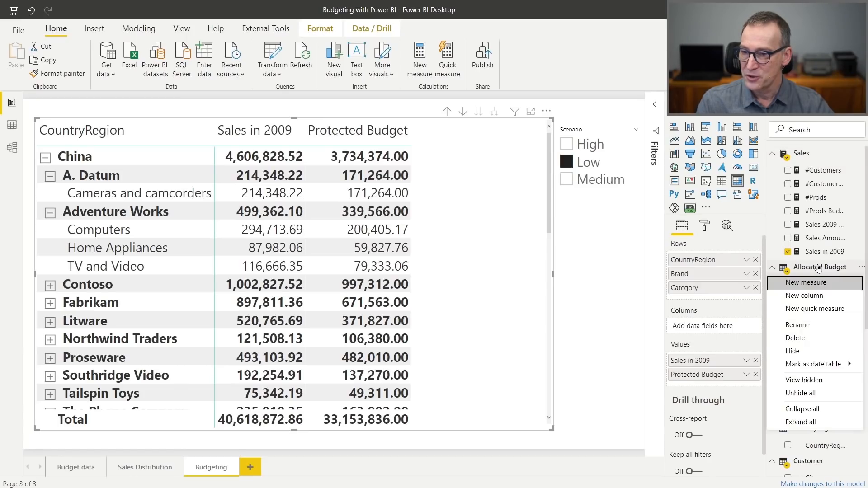
{"action": "left_click", "coordinate": [813, 283]}
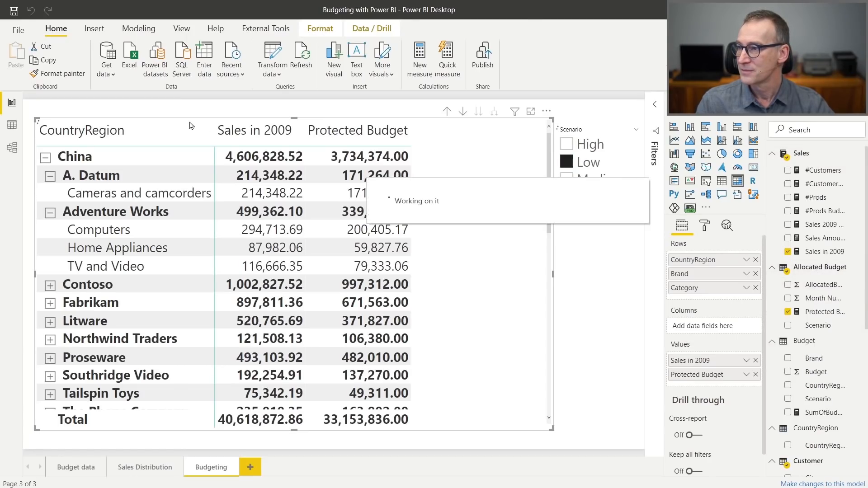
{"action": "key", "text": "ctrl+v"}
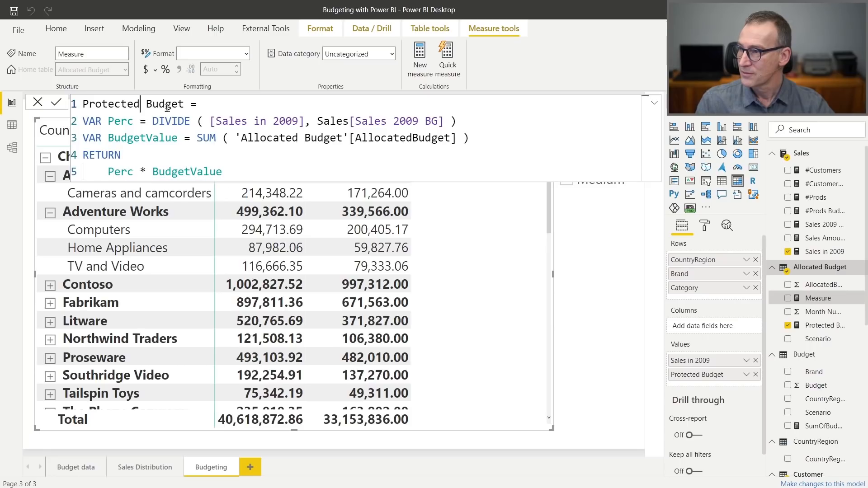
{"action": "key", "text": "ctrl+shift+Right"}
{"action": "type", "text": "Correct"}
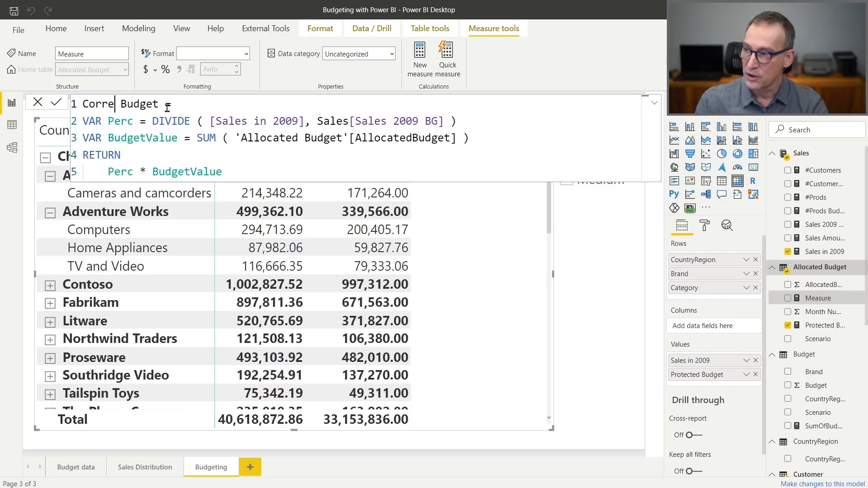
- Start a SUMX above the variables that iterates over VALUES ( 'Product'[Brand] )
{"action": "key", "text": "shift+Return"}
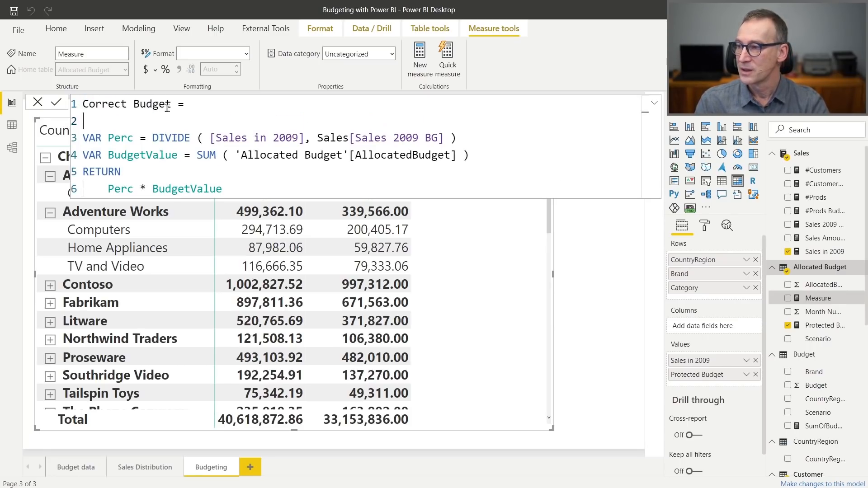
{"action": "type", "text": "SUMX ("}
{"action": "key", "text": "shift+Return"}
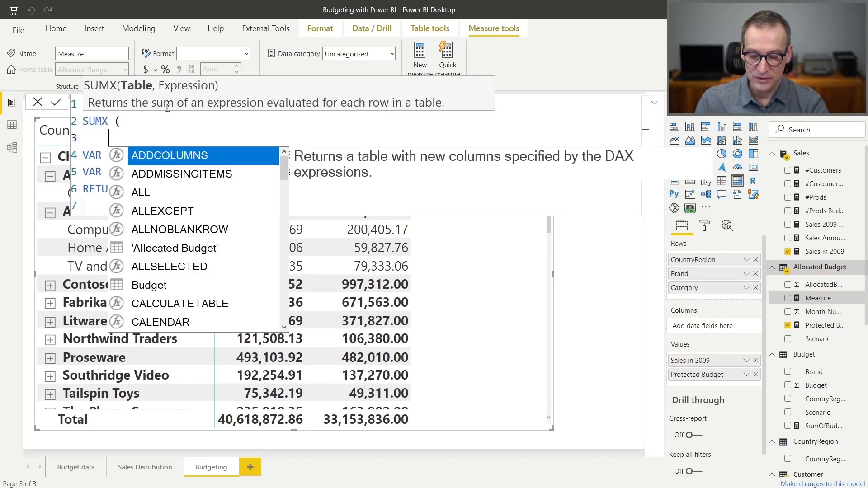
{"action": "type", "text": "VALUES ("}
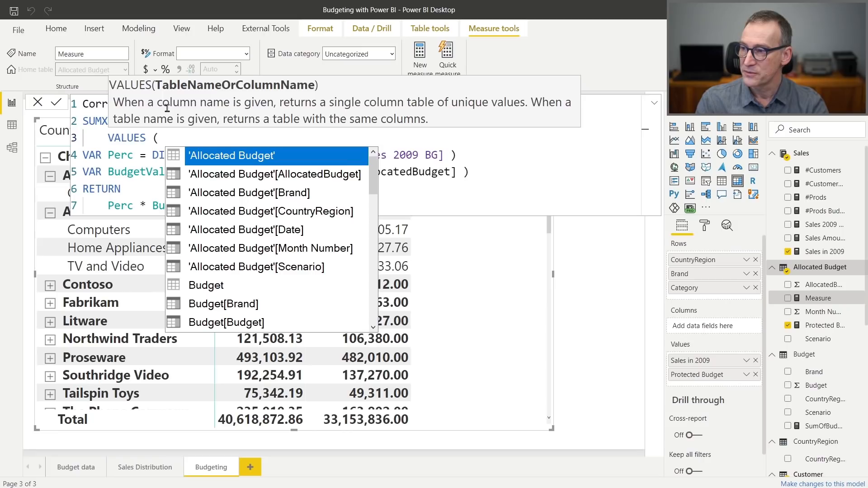
{"action": "type", "text": " 'Pro"}
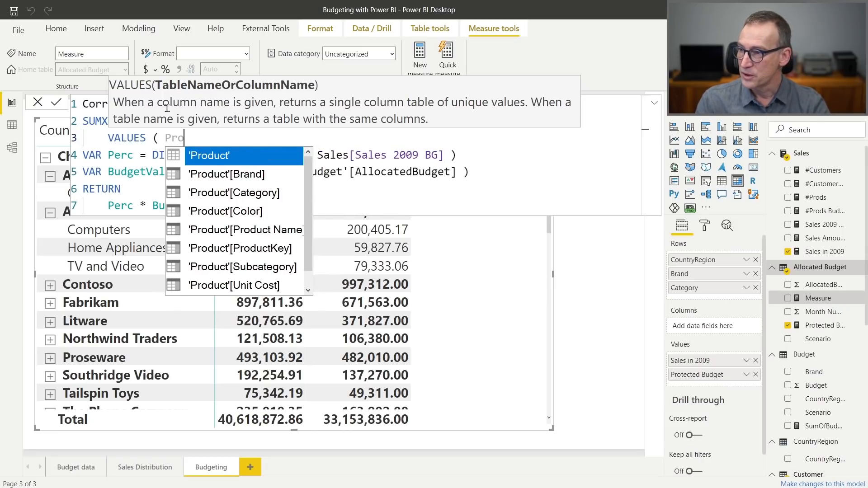
{"action": "key", "text": "Down"}
{"action": "key", "text": "Tab"}
{"action": "type", "text": "("}
{"action": "key", "text": "BackSpace"}
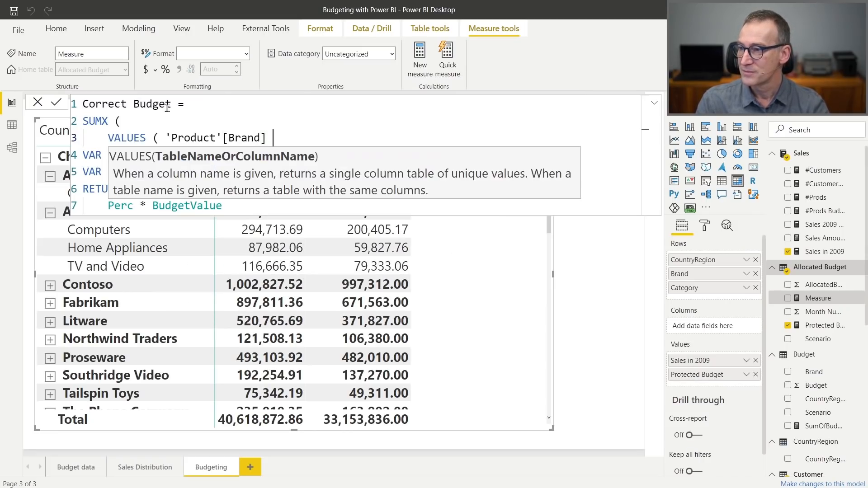
{"action": "type", "text": ")"}
- Insert an opening CROSSJOIN inside SUMX before the Brand VALUES line and indent that line beneath it
{"action": "key", "text": "Up"}
{"action": "key", "text": "End"}
{"action": "key", "text": "Return"}
{"action": "type", "text": "CROS"}
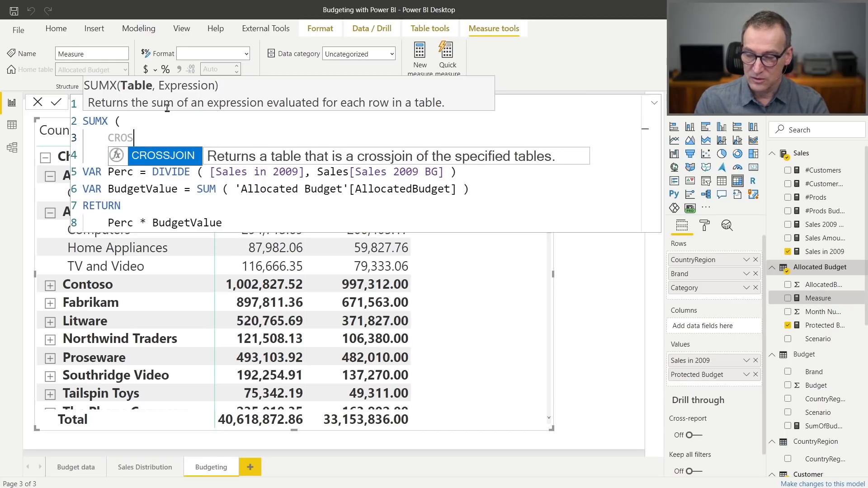
{"action": "type", "text": "SJOIN ("}
{"action": "key", "text": "Escape"}
{"action": "key", "text": "Down"}
{"action": "key", "text": "Home"}
{"action": "key", "text": "Tab"}
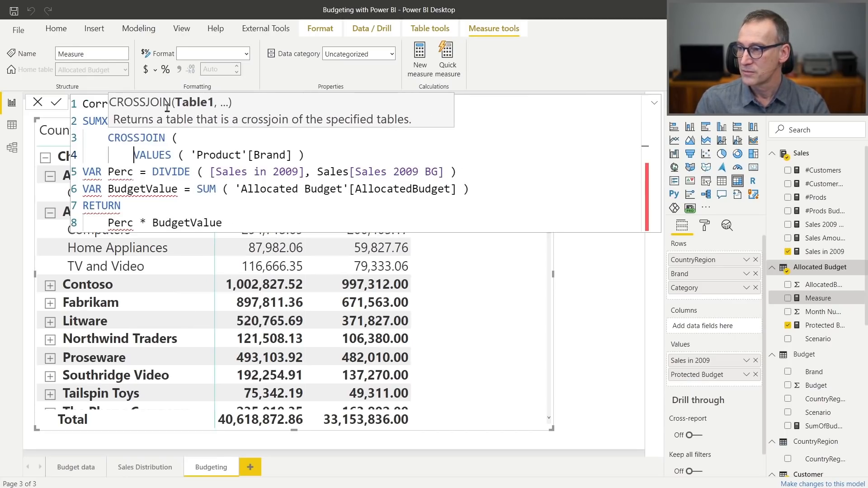
- Add VALUES ( Customer[CountryRegion] ) as the second CROSSJOIN table and close CROSSJOIN as the first SUMX argument
{"action": "key", "text": "End"}
{"action": "type", "text": ","}
{"action": "key", "text": "Return"}
{"action": "type", "text": "VALE"}
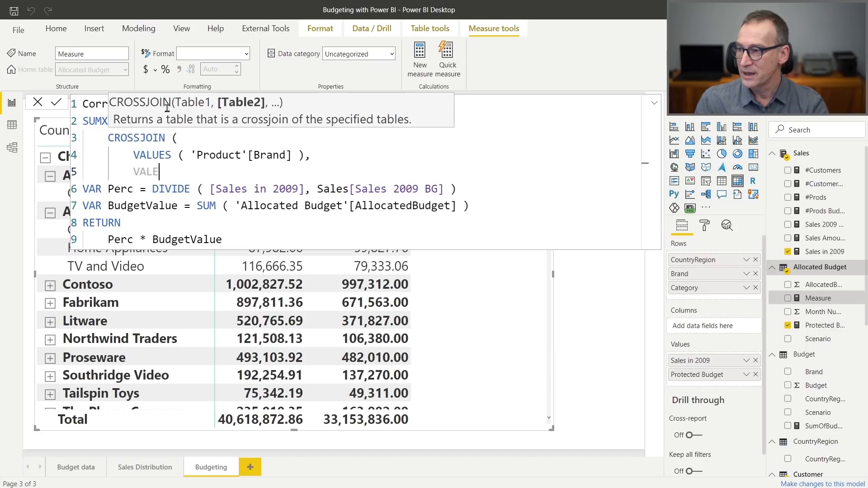
{"action": "key", "text": "BackSpace"}
{"action": "type", "text": "UES ( "}
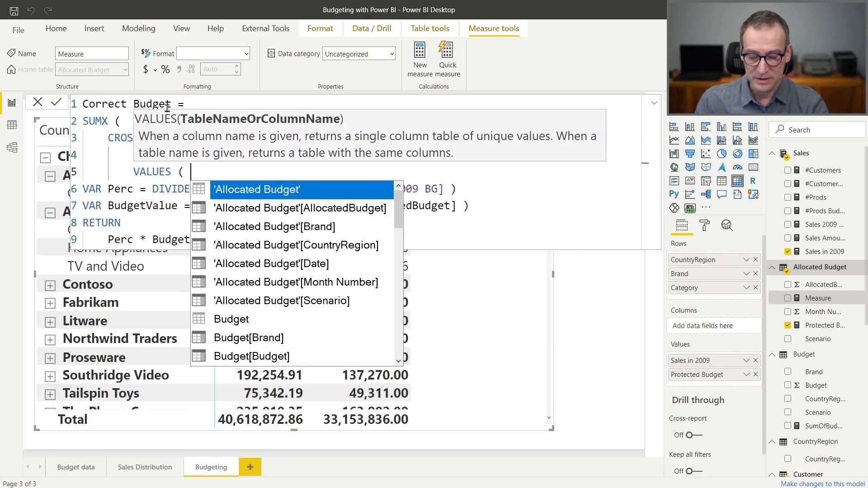
{"action": "type", "text": "Cus"}
{"action": "key", "text": "Down"}
{"action": "key", "text": "Down"}
{"action": "key", "text": "Down"}
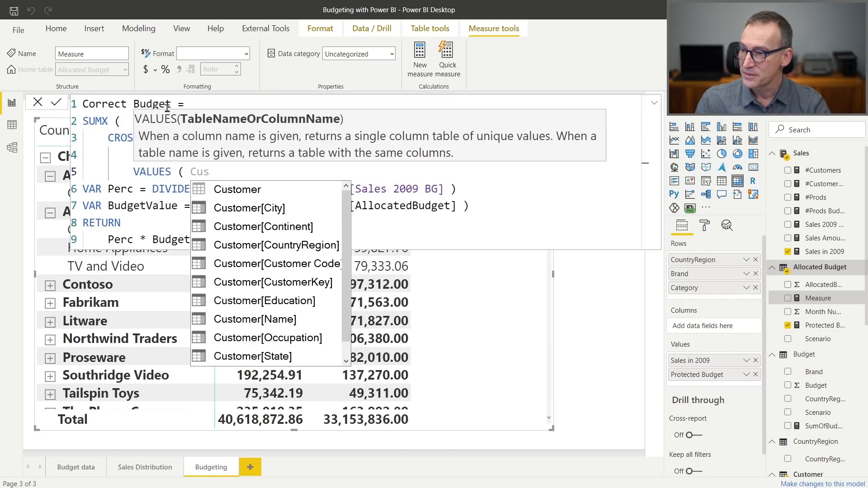
{"action": "key", "text": "Tab"}
{"action": "type", "text": ")"}
{"action": "key", "text": "Return"}
{"action": "key", "text": "BackSpace"}
{"action": "type", "text": "),"}
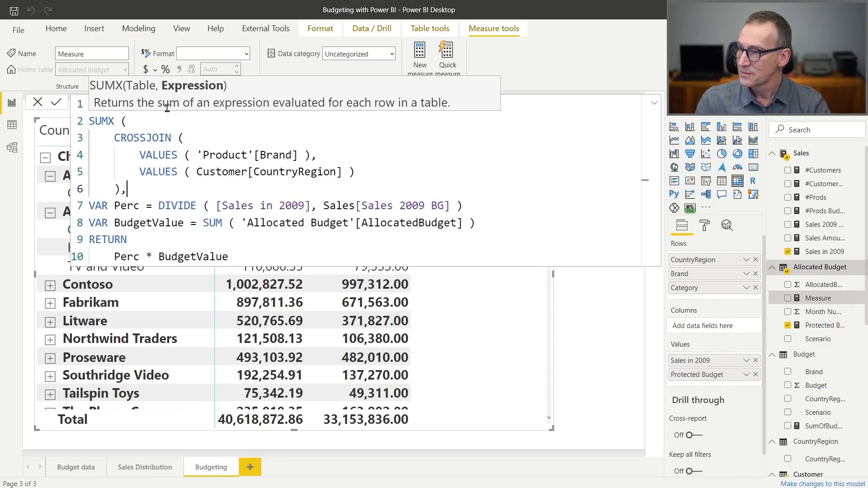
- Open CALCULATE as the SUMX expression and indent the Perc, BudgetValue and RETURN lines two levels inside it
{"action": "key", "text": "Return"}
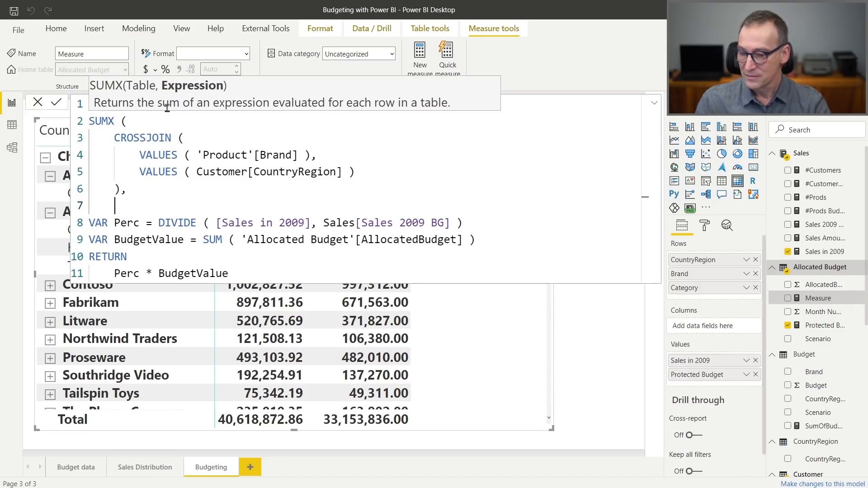
{"action": "type", "text": "CALCULATE /"}
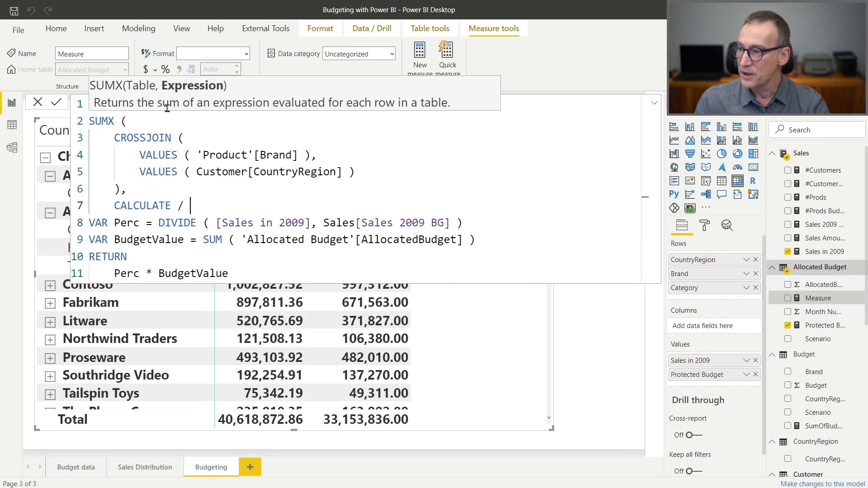
{"action": "key", "text": "BackSpace"}
{"action": "type", "text": "("}
{"action": "key", "text": "Down"}
{"action": "key", "text": "Home"}
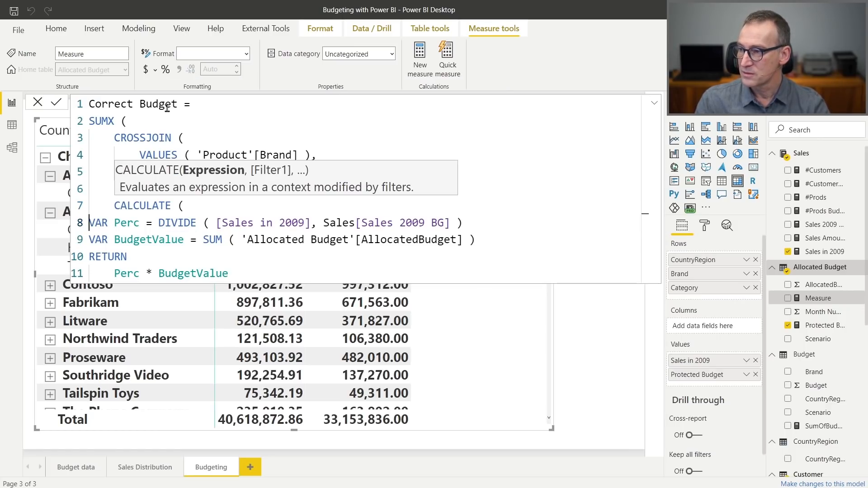
{"action": "key", "text": "shift+Down"}
{"action": "key", "text": "shift+Down"}
{"action": "key", "text": "shift+Down"}
{"action": "key", "text": "shift+End"}
{"action": "key", "text": "Tab"}
{"action": "key", "text": "Tab"}
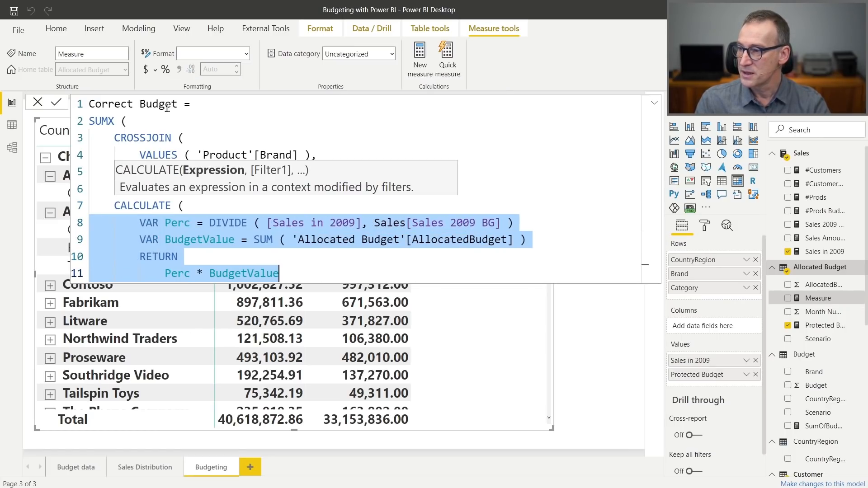
- Close the CALCULATE and SUMX calls on separate, aligned lines at the end of the formula
{"action": "key", "text": "End"}
{"action": "key", "text": "Return"}
{"action": "key", "text": "shift+Home"}
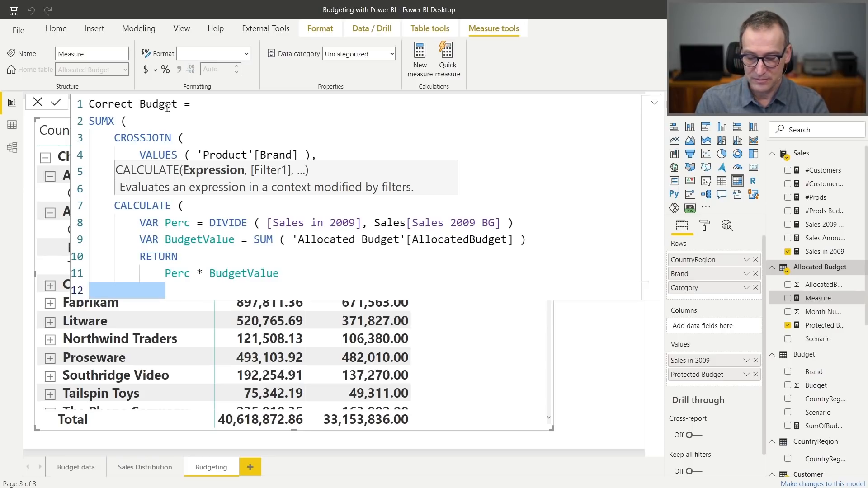
{"action": "type", "text": ")"}
{"action": "key", "text": "Home"}
{"action": "key", "text": "Tab"}
{"action": "key", "text": "End"}
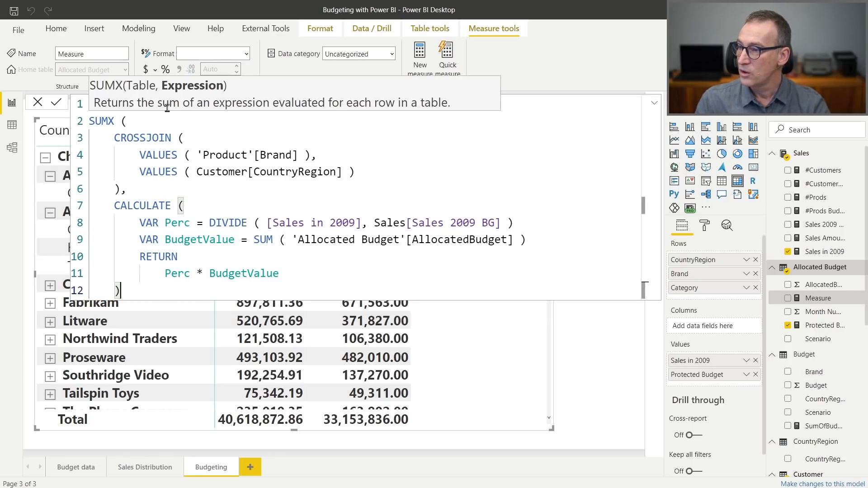
{"action": "key", "text": "Return"}
{"action": "key", "text": "shift+Home"}
{"action": "type", "text": ")"}
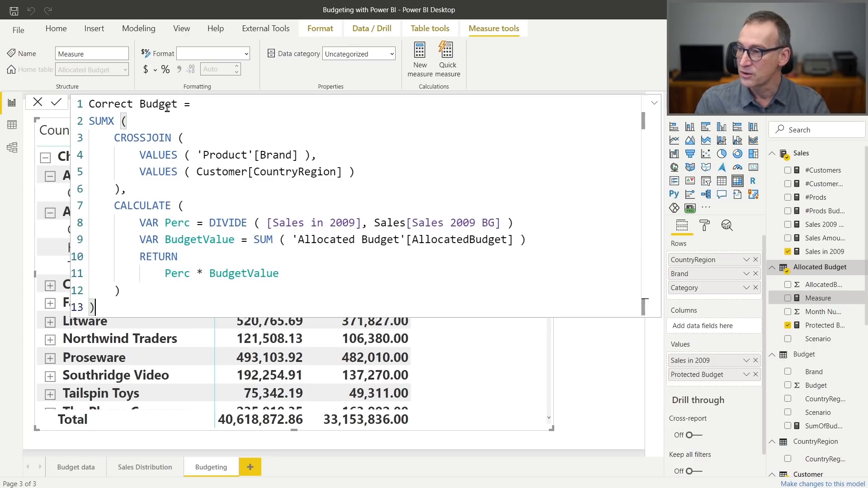
- Insert an opening KEEPFILTERS call on a new line between SUMX and CROSSJOIN
{"action": "key", "text": "ctrl+Home"}
{"action": "key", "text": "Down"}
{"action": "key", "text": "Down"}
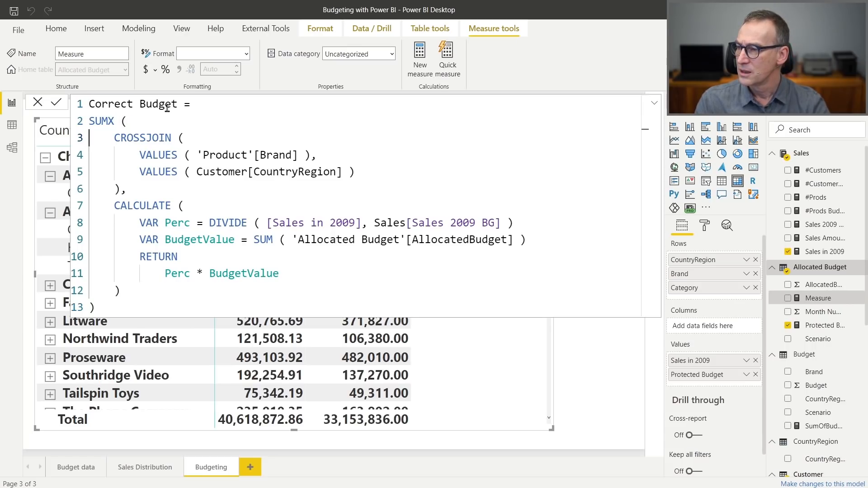
{"action": "key", "text": "Left"}
{"action": "key", "text": "Return"}
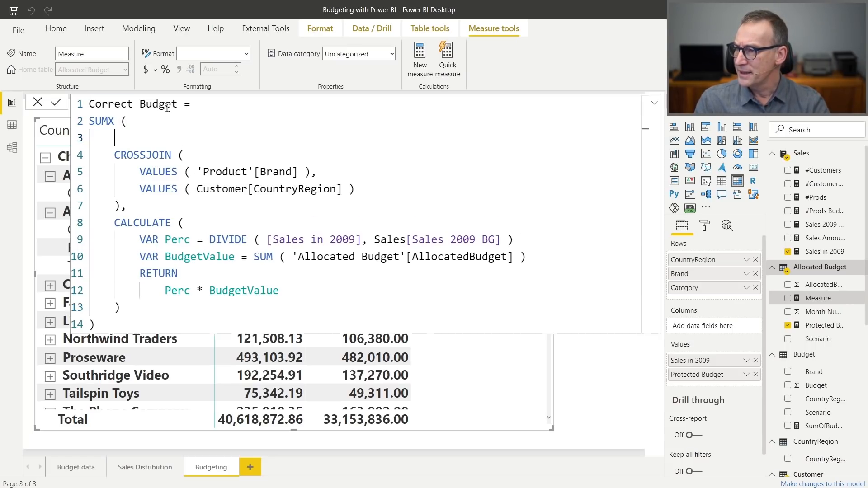
{"action": "type", "text": "KEEPFI"}
{"action": "type", "text": "LTERS ("}
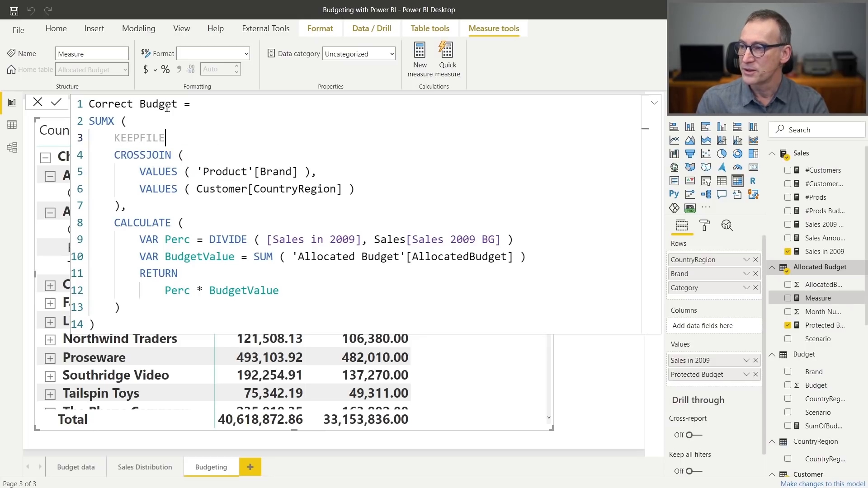
- Indent the whole CROSSJOIN block inside KEEPFILTERS and close KEEPFILTERS on its own line before the comma
{"action": "key", "text": "Down"}
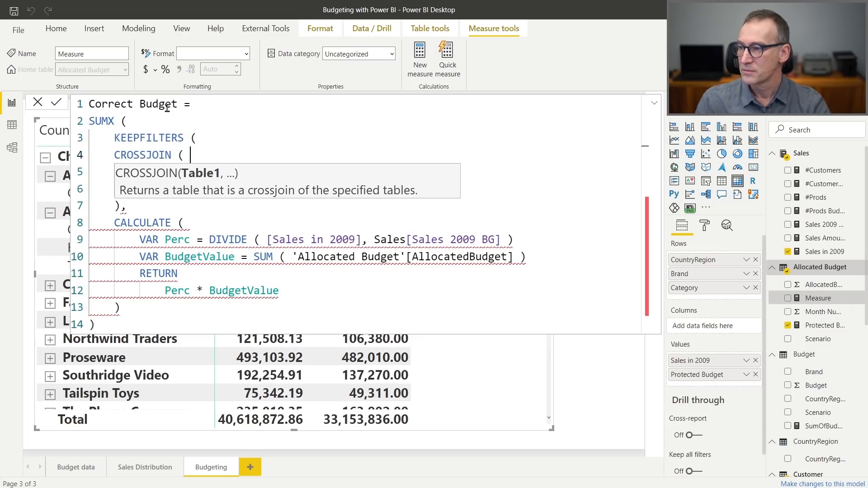
{"action": "key", "text": "Home"}
{"action": "key", "text": "shift+Down"}
{"action": "key", "text": "shift+Down"}
{"action": "key", "text": "shift+Down"}
{"action": "key", "text": "shift+Down"}
{"action": "key", "text": "Tab"}
{"action": "key", "text": "End"}
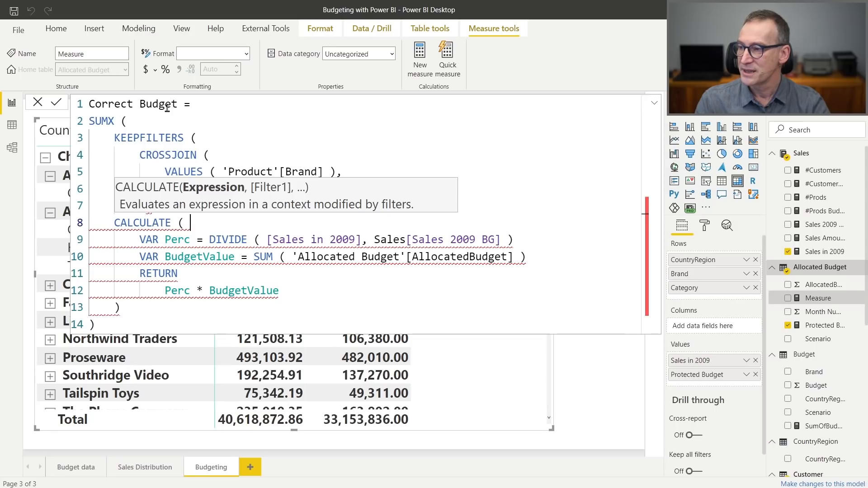
{"action": "key", "text": "Up"}
{"action": "key", "text": "Left"}
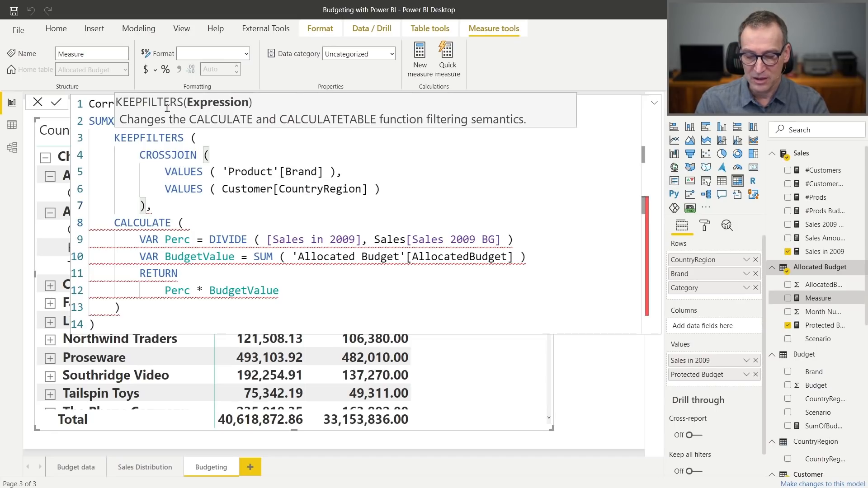
{"action": "key", "text": "Return"}
{"action": "type", "text": ")"}
{"action": "key", "text": "Right"}
- Review the Correct Budget formula, examining the CALCULATE block and the CROSSJOIN of brand and country values
{"action": "key", "text": "Down"}
{"action": "key", "text": "Down"}
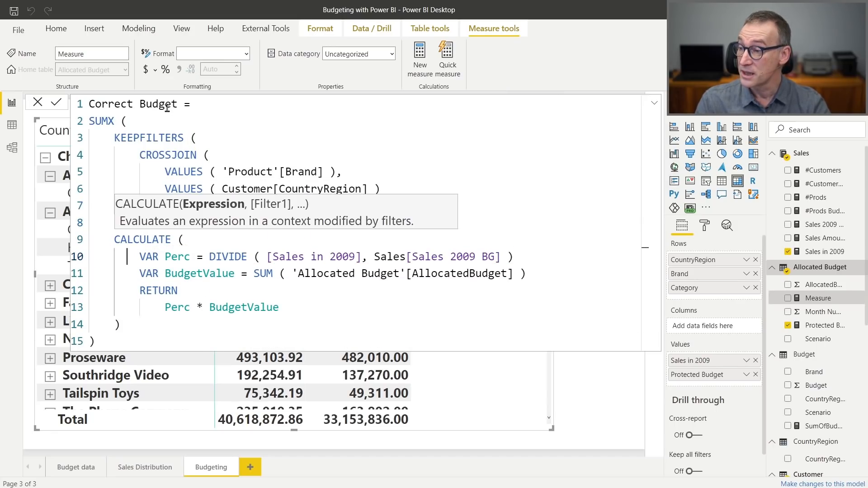
{"action": "key", "text": "Down"}
{"action": "key", "text": "Down"}
{"action": "key", "text": "Down"}
{"action": "key", "text": "Down"}
{"action": "key", "text": "Down"}
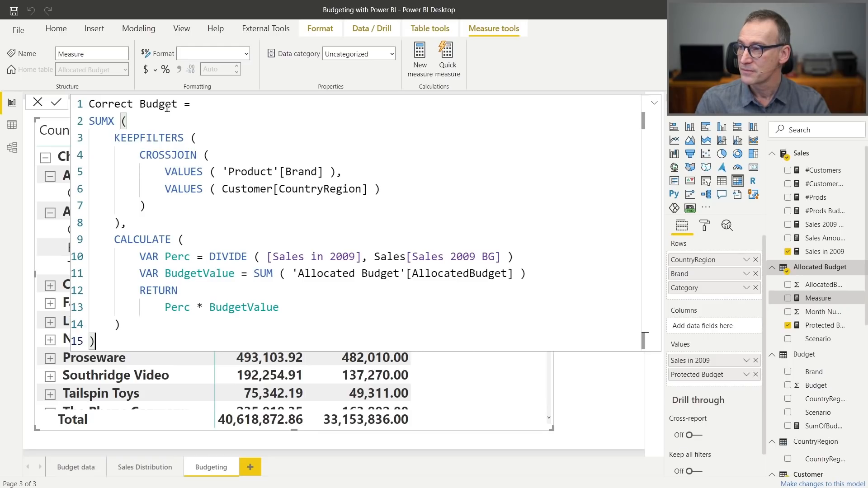
{"action": "key", "text": "ctrl+Home"}
{"action": "key", "text": "Down"}
{"action": "key", "text": "Down"}
{"action": "key", "text": "Down"}
{"action": "key", "text": "Down"}
{"action": "key", "text": "Down"}
{"action": "key", "text": "Down"}
{"action": "key", "text": "Down"}
{"action": "key", "text": "Down"}
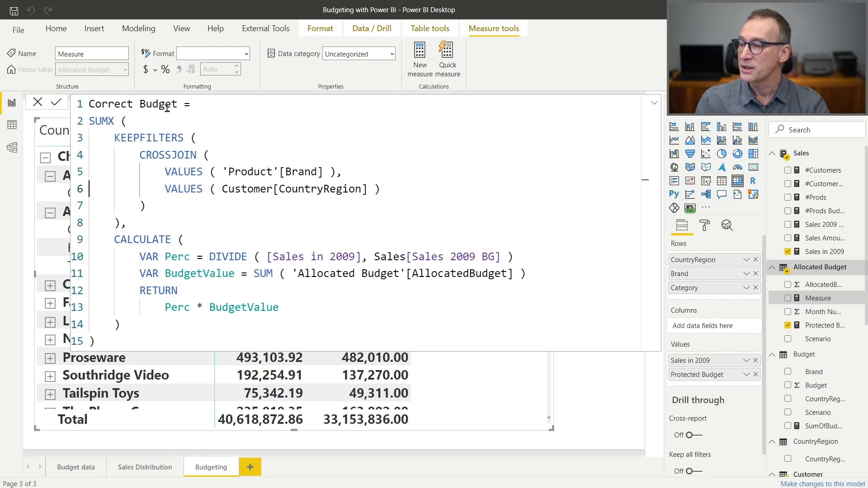
{"action": "key", "text": "shift+Down"}
{"action": "key", "text": "shift+Down"}
{"action": "key", "text": "shift+Down"}
{"action": "key", "text": "shift+Down"}
{"action": "key", "text": "shift+Down"}
{"action": "key", "text": "shift+Down"}
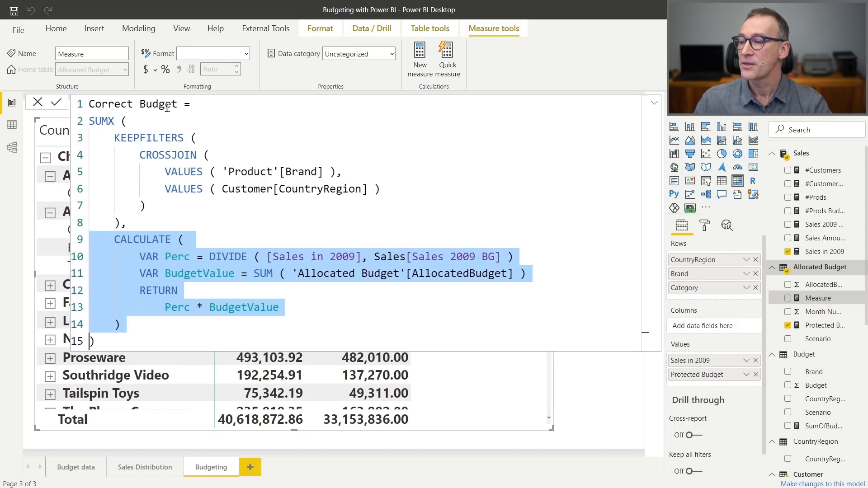
{"action": "left_click", "coordinate": [170, 159]}
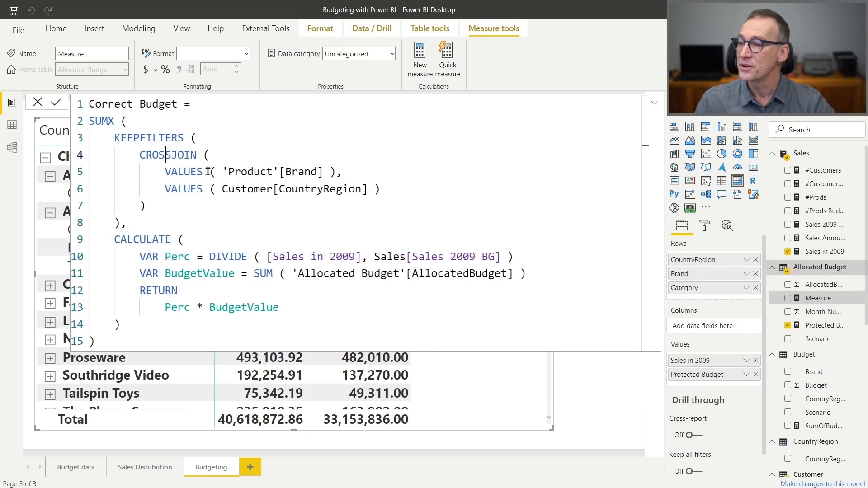
{"action": "left_click", "coordinate": [306, 172]}
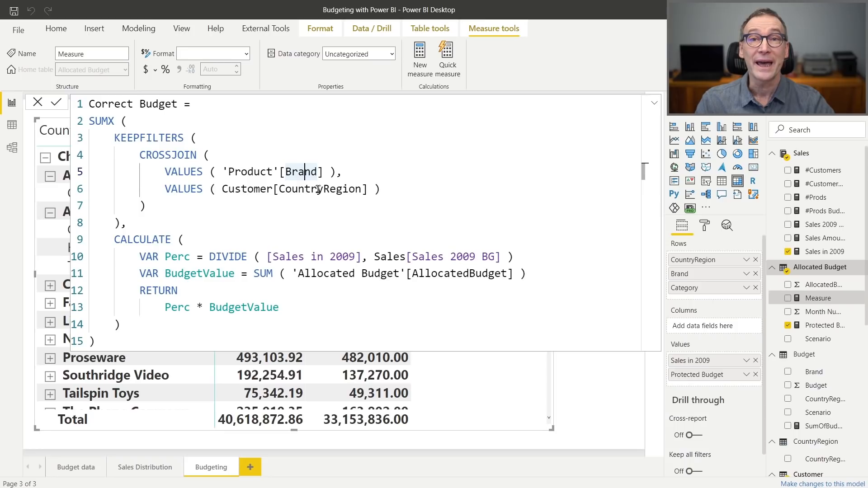
- Commit the completed Correct Budget formula to the Allocated Budget table
{"action": "left_click", "coordinate": [318, 190]}
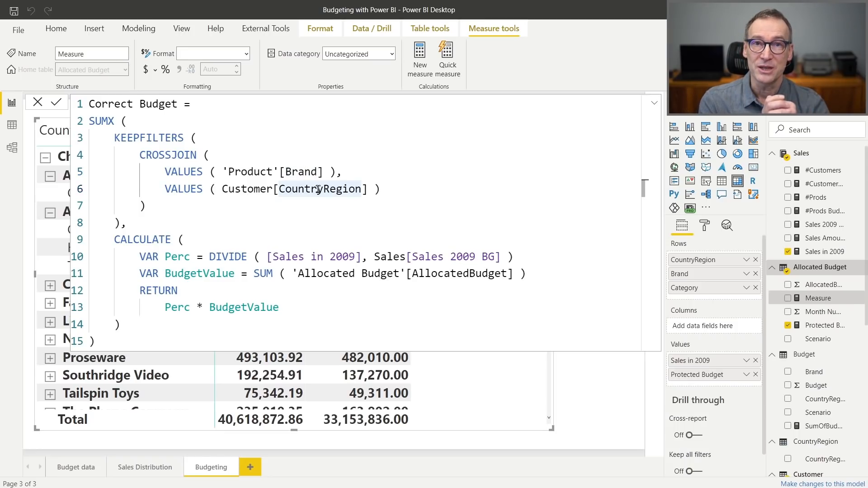
{"action": "left_click", "coordinate": [263, 316]}
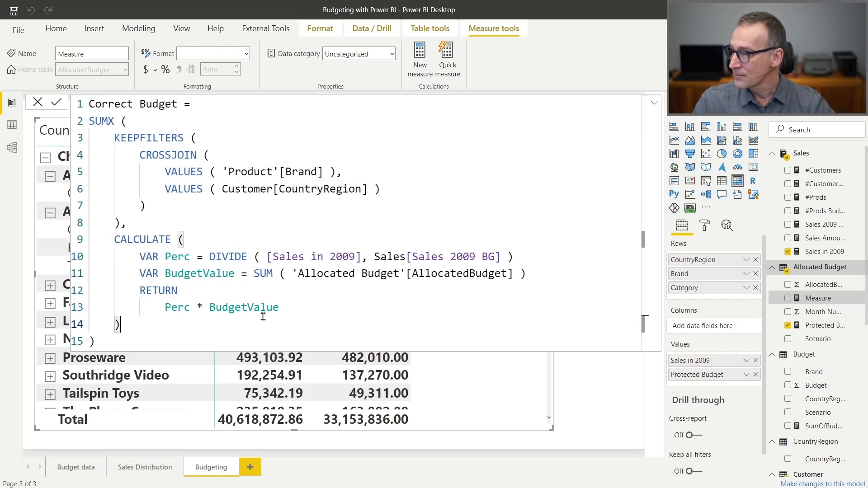
{"action": "key", "text": "Return"}
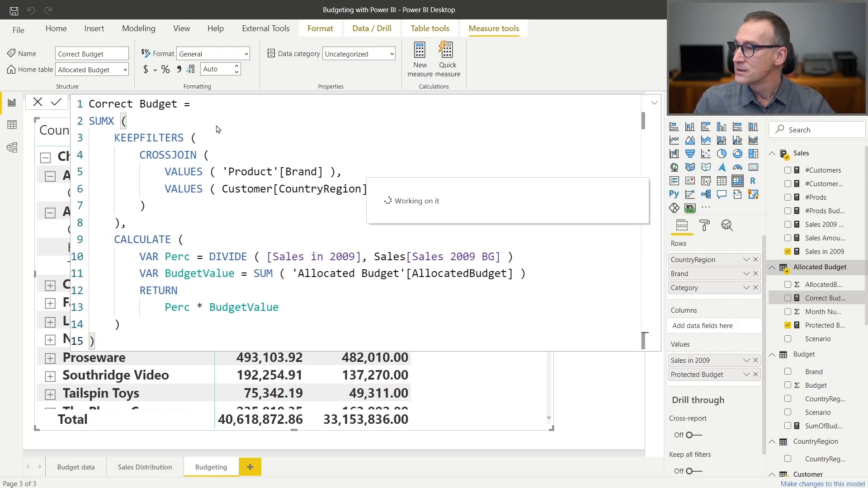
- Format the Correct Budget measure with a thousands separator and two decimals, and add it to the matrix values
{"action": "left_click", "coordinate": [180, 71]}
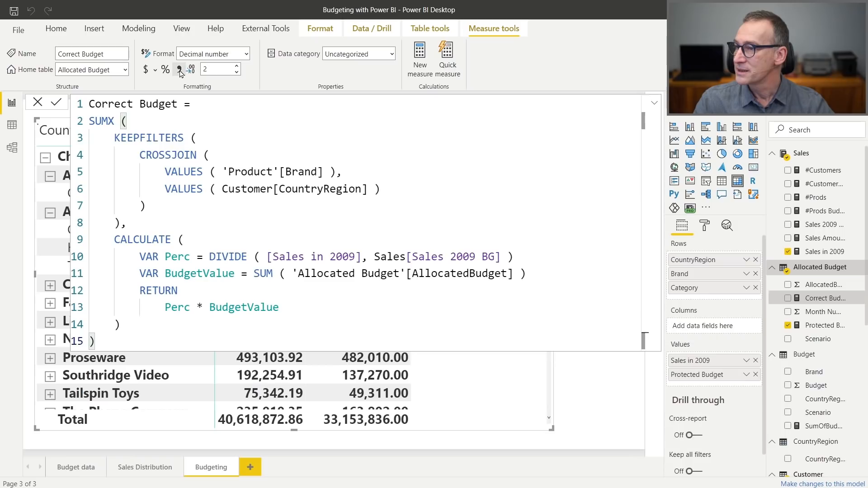
{"action": "left_click", "coordinate": [553, 274]}
{"action": "key", "text": "Escape"}
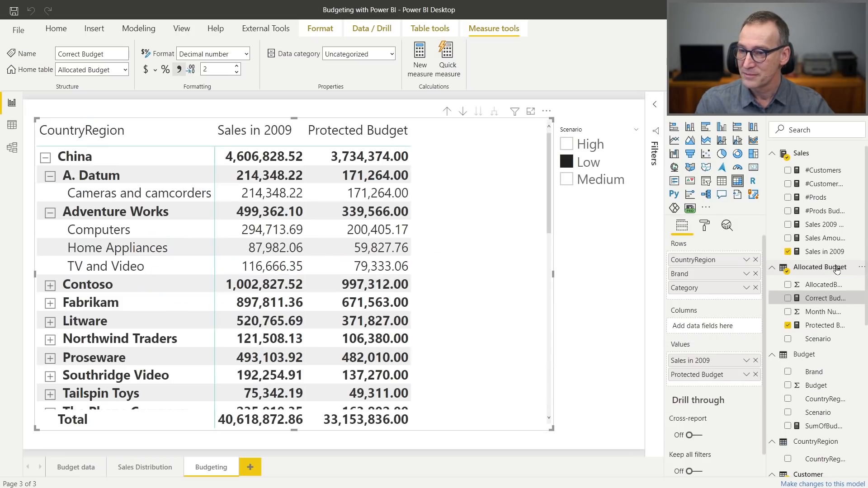
{"action": "left_click_drag", "start_coordinate": [835, 304], "coordinate": [463, 266]}
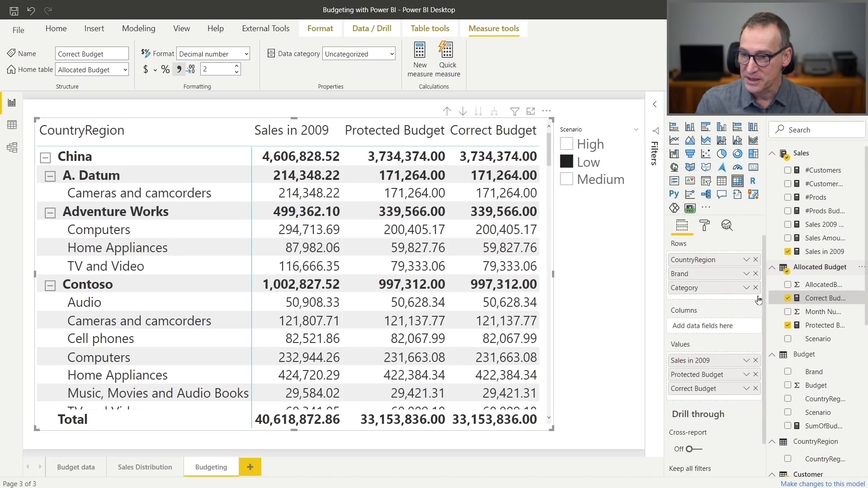
- Remove CountryRegion from the matrix rows and Protected Budget from its values
{"action": "left_click", "coordinate": [755, 259]}
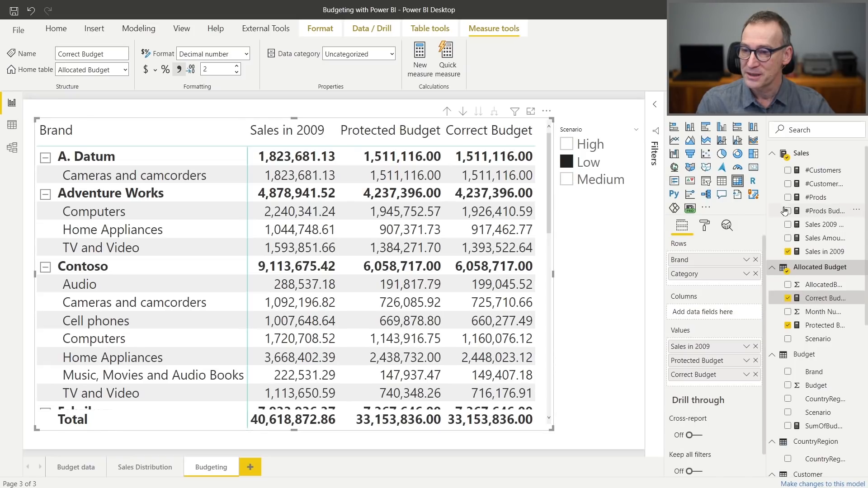
{"action": "left_click", "coordinate": [788, 326]}
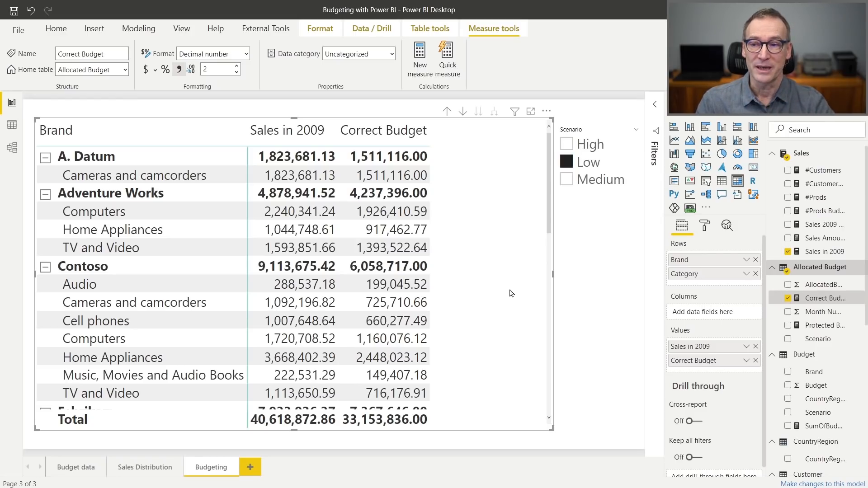
- Review the Allocated Budget table formula and the CALCULATE block of the Correct Budget measure
{"action": "left_click", "coordinate": [823, 285]}
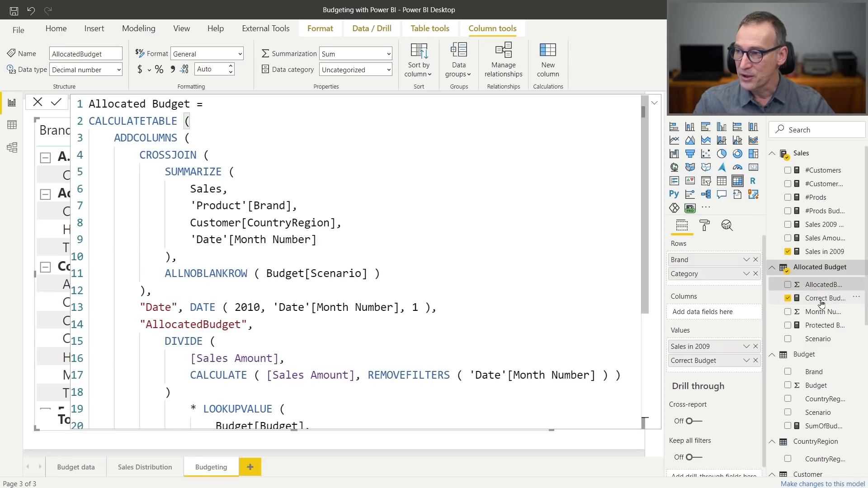
{"action": "left_click", "coordinate": [822, 301]}
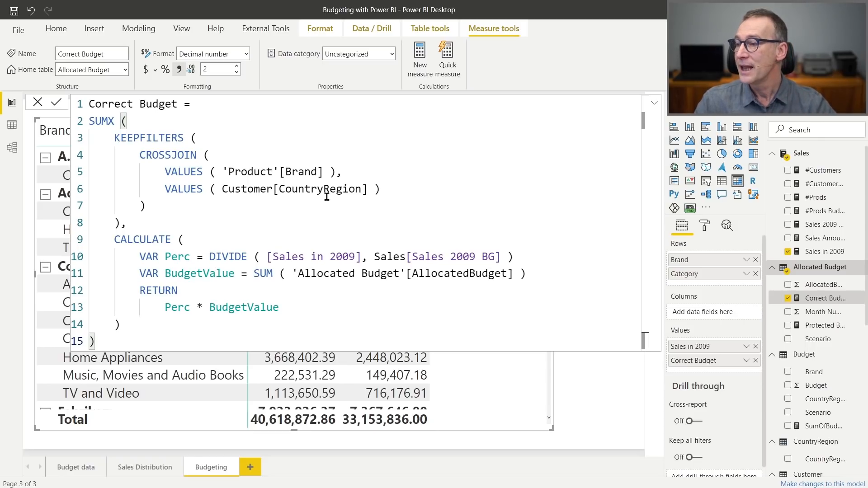
{"action": "left_click_drag", "start_coordinate": [114, 238], "coordinate": [145, 322]}
{"action": "left_click", "coordinate": [199, 321]}
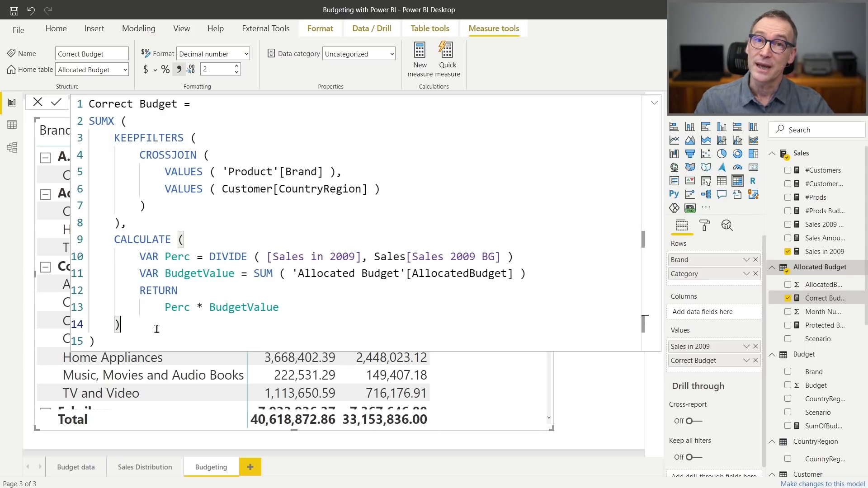
{"action": "left_click", "coordinate": [200, 257]}
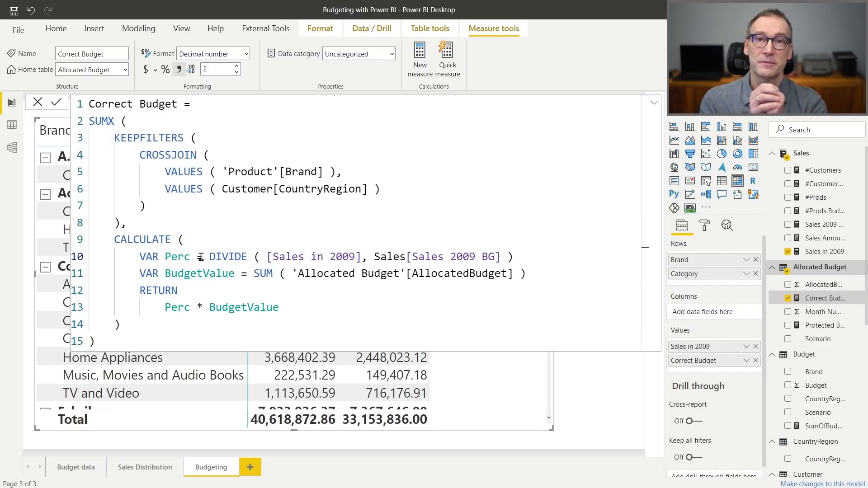
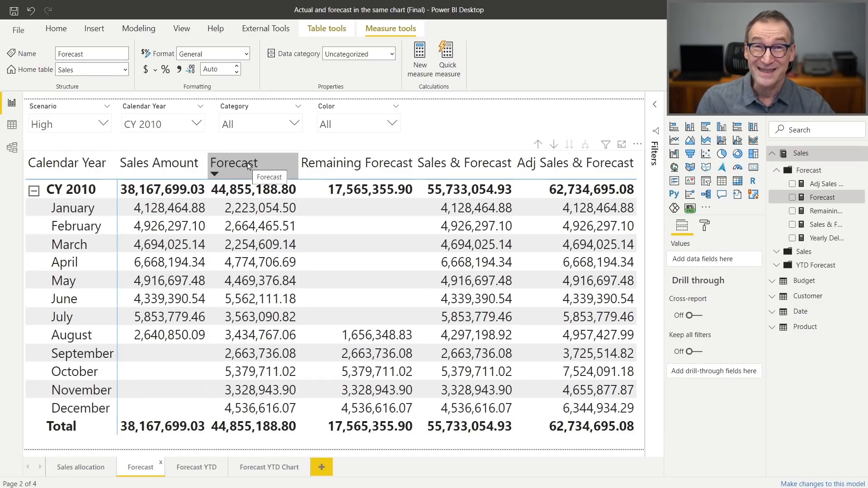
- Open the Forecast measure's formula in the "Actual and forecast in the same chart (Final)" report
{"action": "left_click", "coordinate": [829, 211]}
{"action": "left_click", "coordinate": [833, 199]}
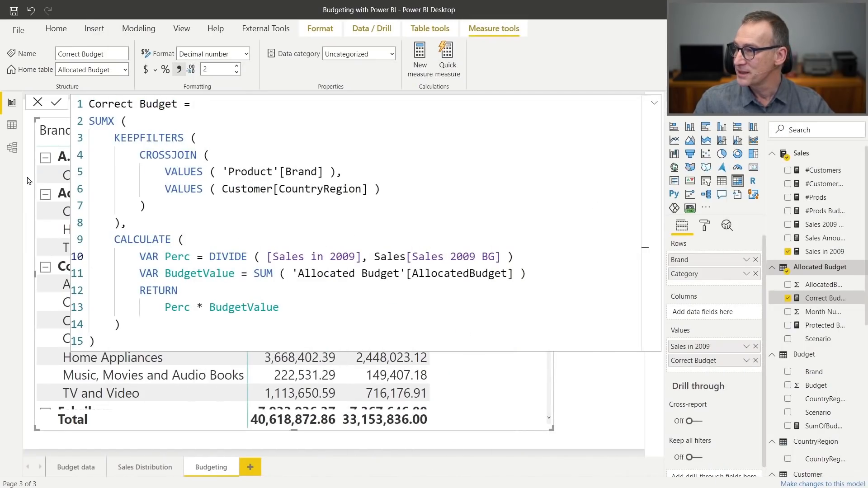
- In the Budgeting with Power BI file, examine the Allocated Budget table's relationships and its calculated table formula
{"action": "left_click", "coordinate": [17, 150]}
{"action": "scroll", "coordinate": [488, 320], "scroll_direction": "down", "scroll_amount": 5}
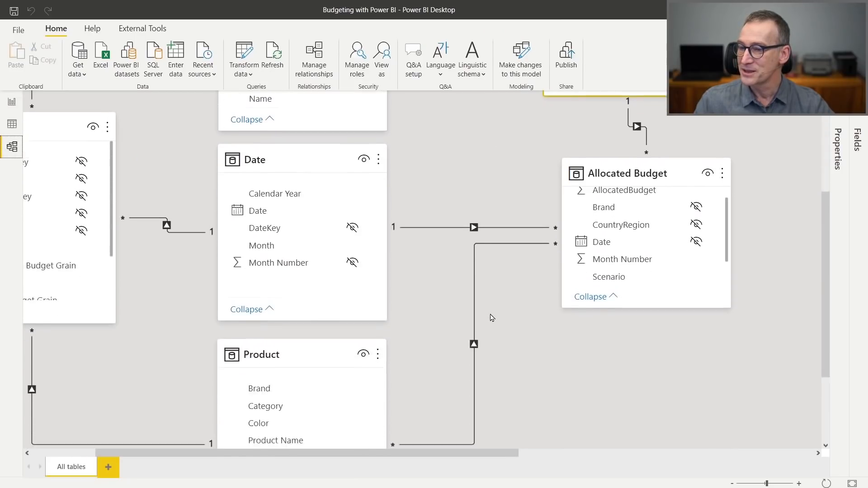
{"action": "left_click", "coordinate": [632, 124]}
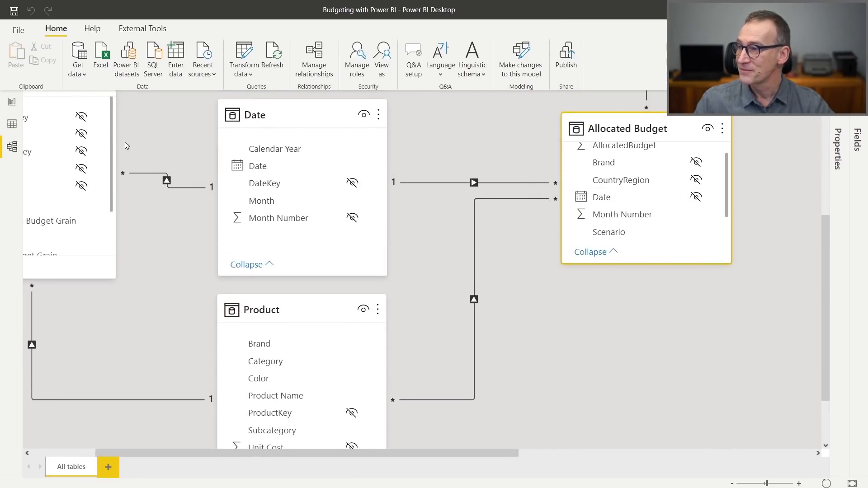
{"action": "left_click", "coordinate": [12, 123]}
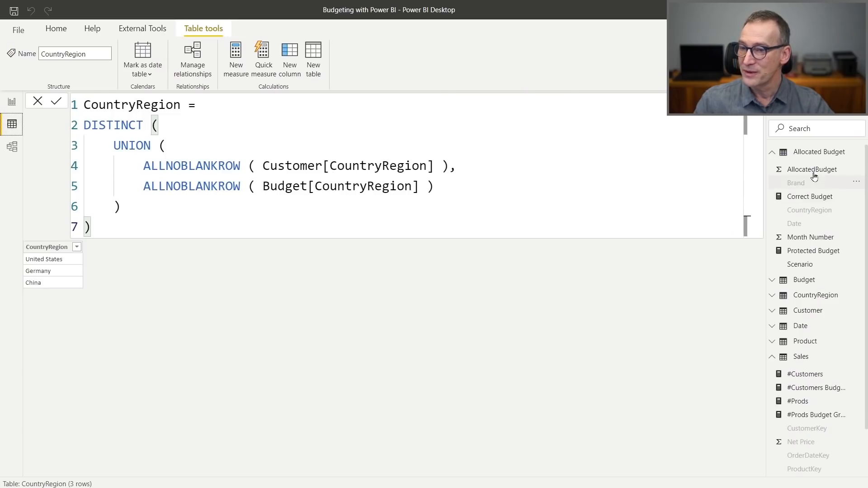
{"action": "left_click", "coordinate": [828, 152]}
{"action": "scroll", "coordinate": [319, 189], "scroll_direction": "down", "scroll_amount": 5}
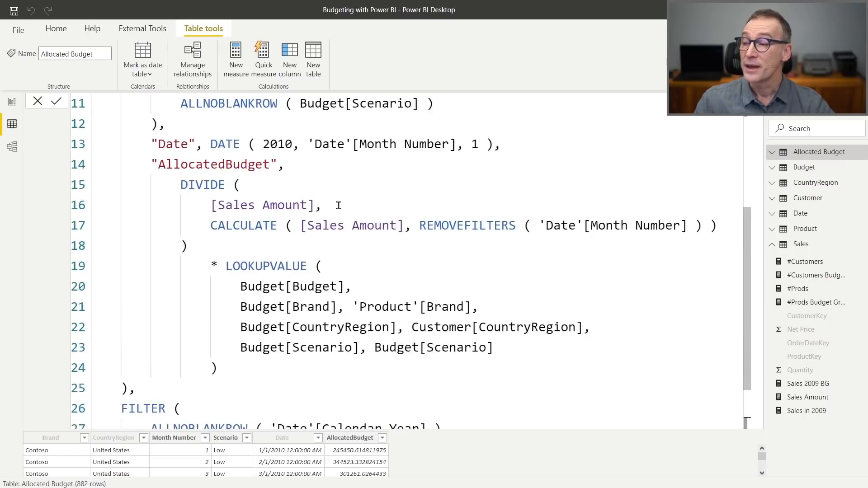
{"action": "scroll", "coordinate": [331, 202], "scroll_direction": "up", "scroll_amount": 5}
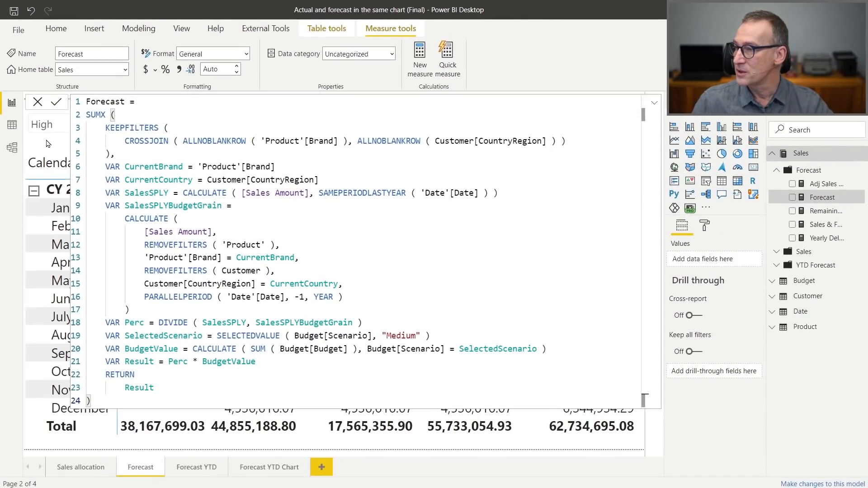
- In the Actual and forecast file, examine the Budget table's relationships in the model diagram and return to the report
{"action": "left_click", "coordinate": [12, 148]}
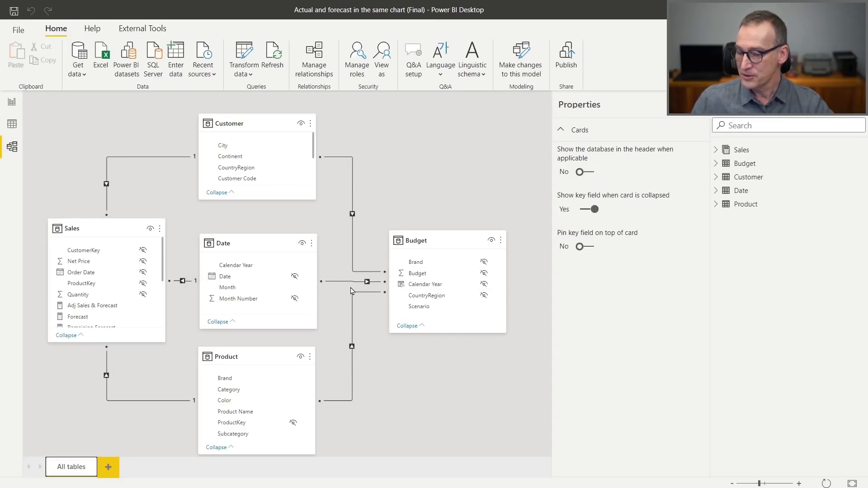
{"action": "left_click", "coordinate": [428, 240]}
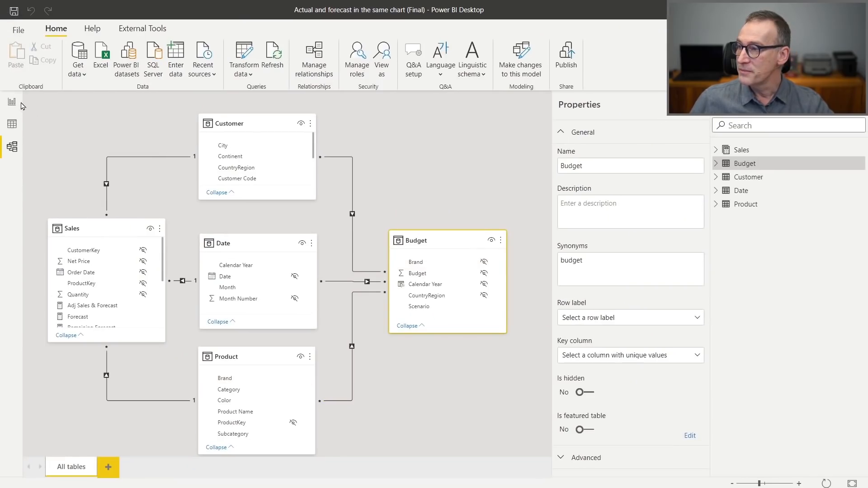
{"action": "left_click", "coordinate": [12, 101]}
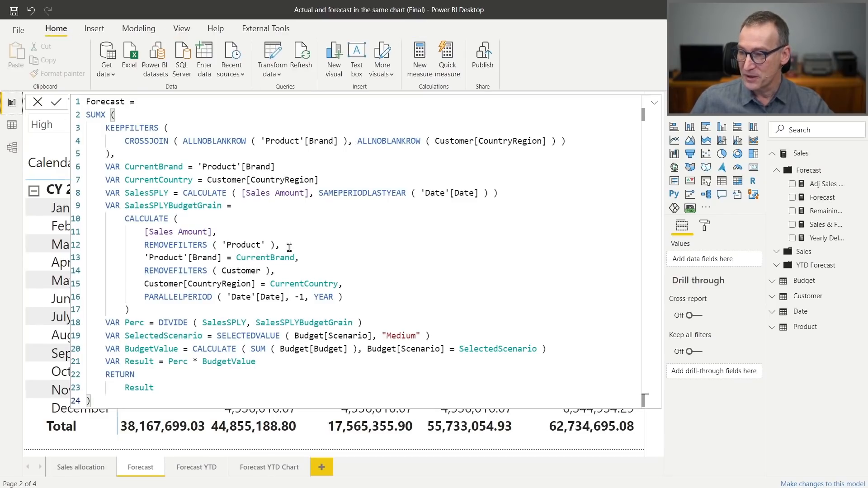
- Review the Forecast formula, examining the PARALLELPERIOD filter and the Perc, SelectedScenario, BudgetValue and Result variables
{"action": "scroll", "coordinate": [426, 256], "scroll_direction": "up", "scroll_amount": 1}
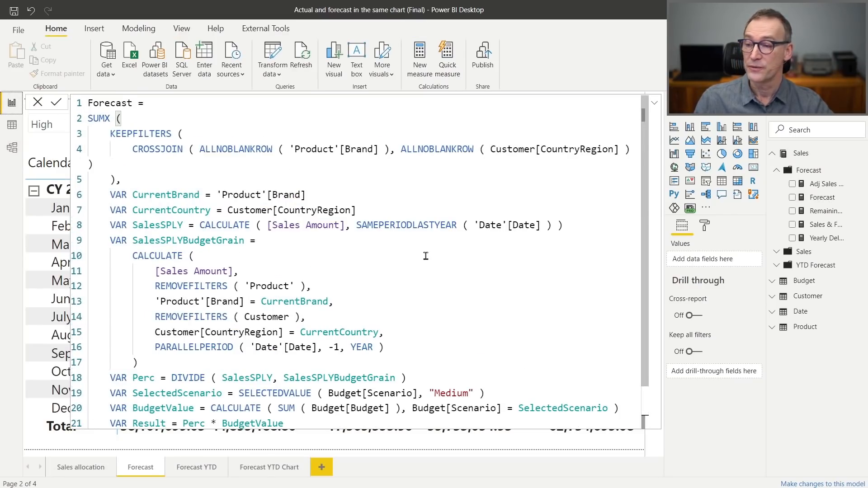
{"action": "scroll", "coordinate": [437, 252], "scroll_direction": "down", "scroll_amount": 1}
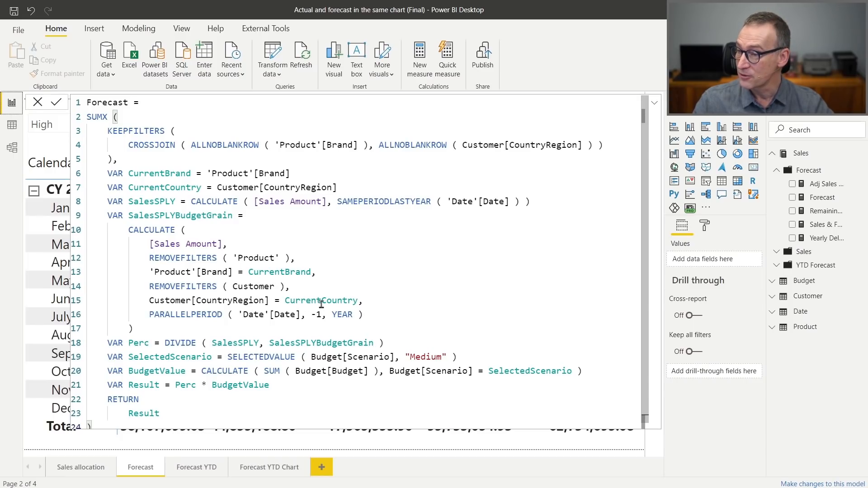
{"action": "left_click_drag", "start_coordinate": [151, 315], "coordinate": [370, 318]}
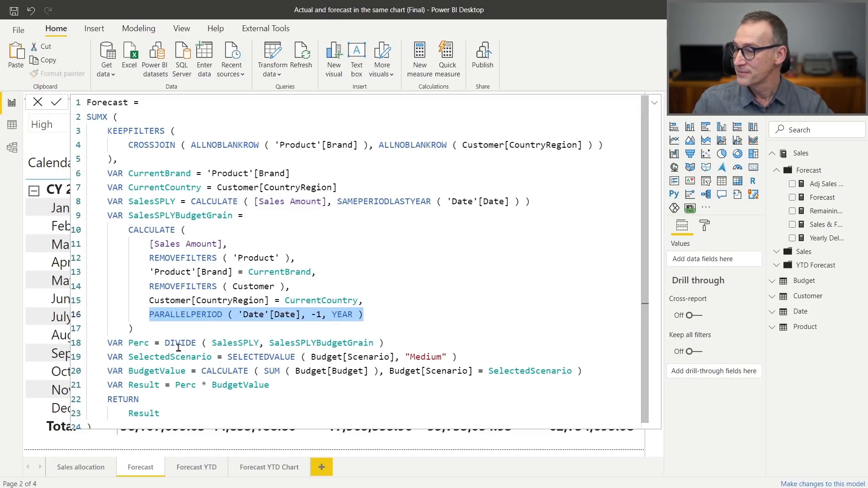
{"action": "left_click", "coordinate": [252, 344]}
{"action": "left_click", "coordinate": [352, 343]}
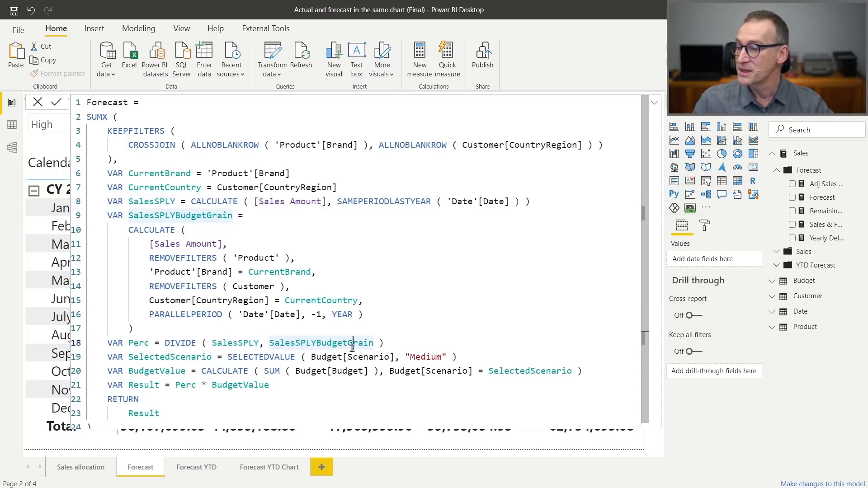
{"action": "scroll", "coordinate": [343, 392], "scroll_direction": "down", "scroll_amount": 1}
{"action": "left_click_drag", "start_coordinate": [129, 352], "coordinate": [457, 351]}
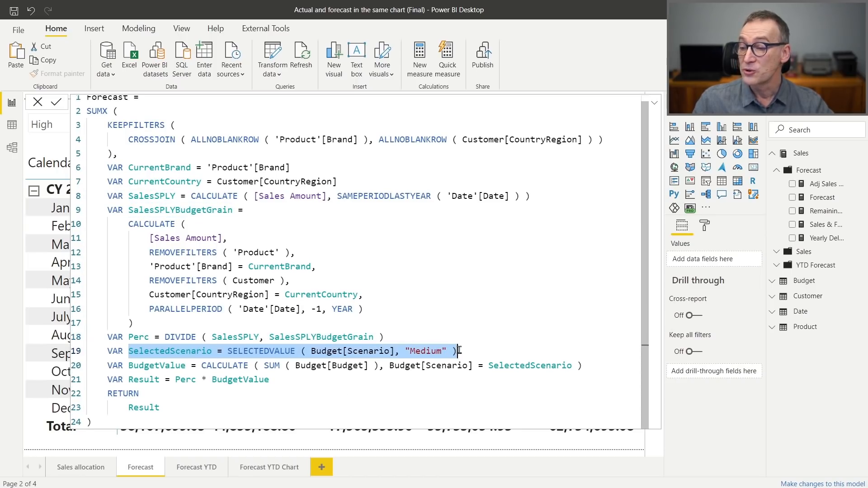
{"action": "left_click", "coordinate": [472, 351]}
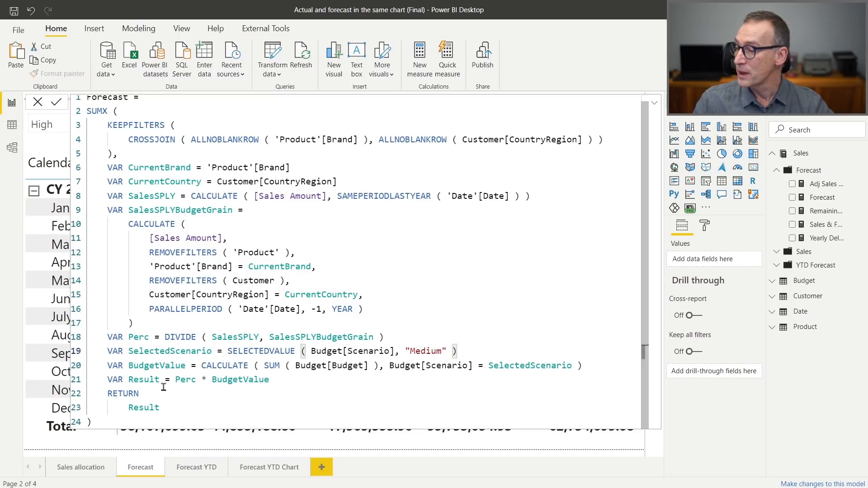
{"action": "double_click", "coordinate": [143, 367]}
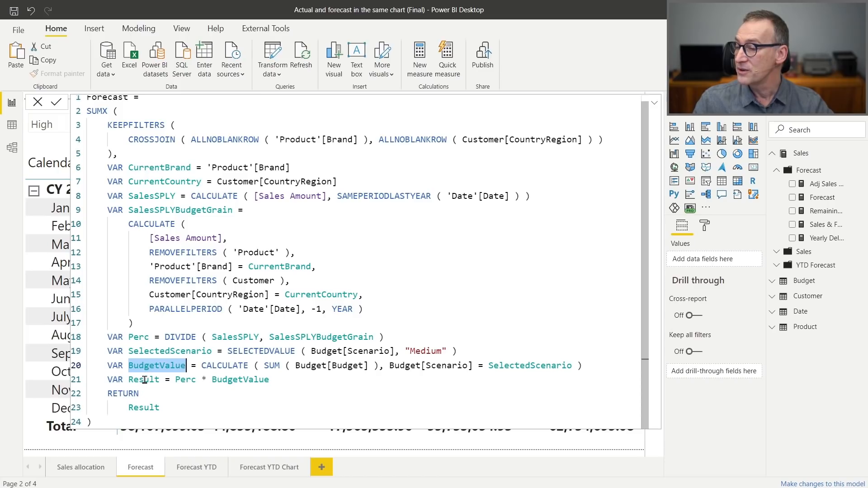
{"action": "left_click_drag", "start_coordinate": [170, 383], "coordinate": [277, 381]}
{"action": "left_click", "coordinate": [238, 397]}
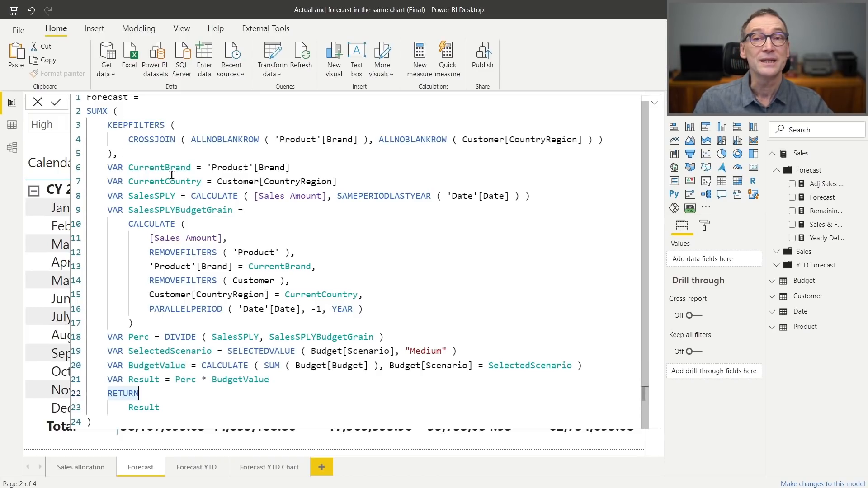
{"action": "left_click", "coordinate": [231, 219]}
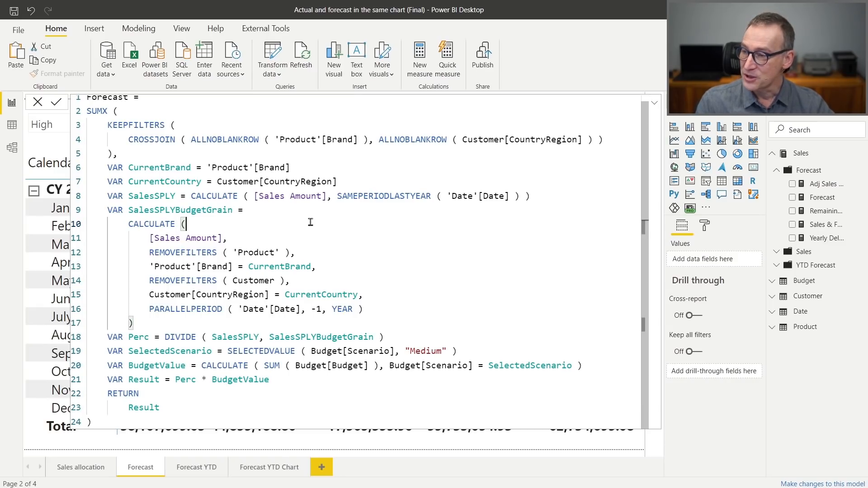
- Close the Forecast formula and filter the report to the Cell phones category
{"action": "key", "text": "Escape"}
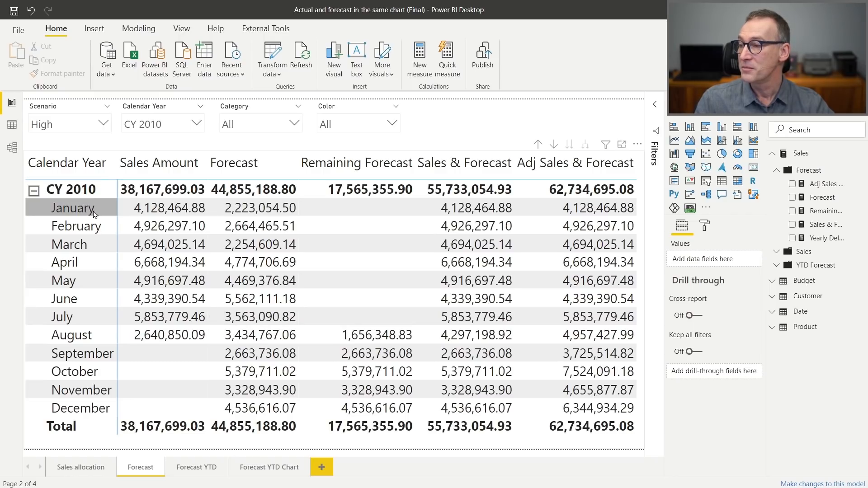
{"action": "left_click", "coordinate": [264, 124]}
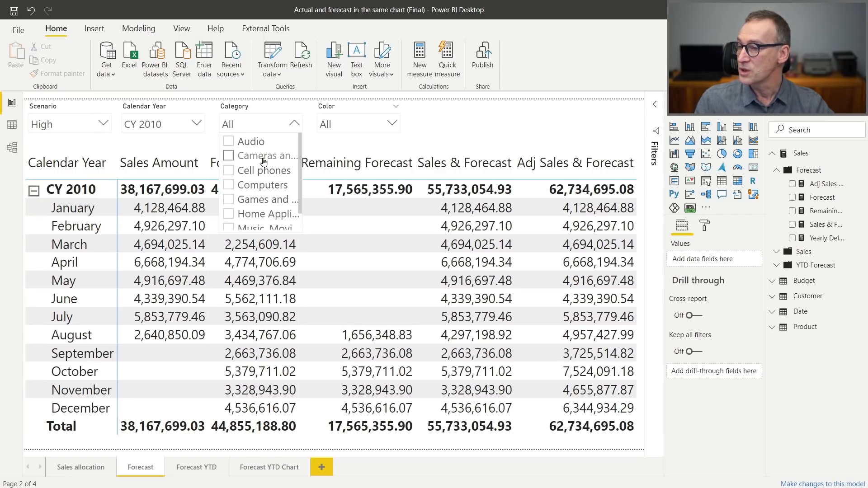
{"action": "left_click", "coordinate": [265, 170]}
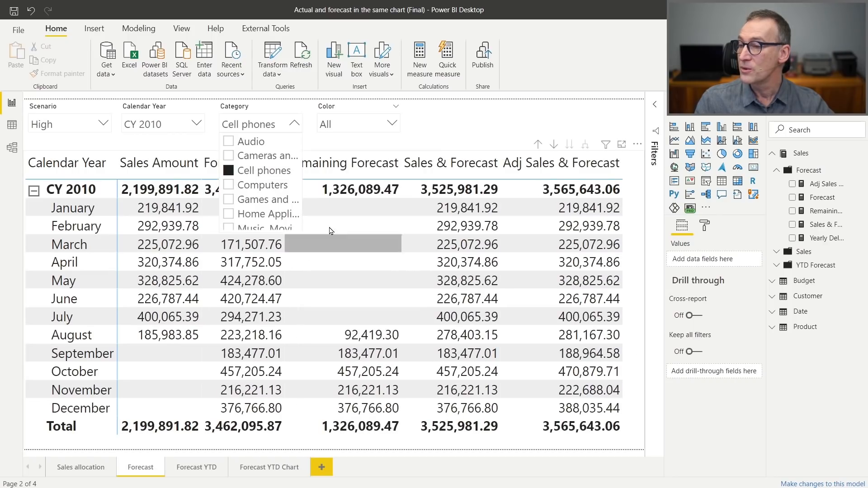
{"action": "left_click", "coordinate": [445, 131]}
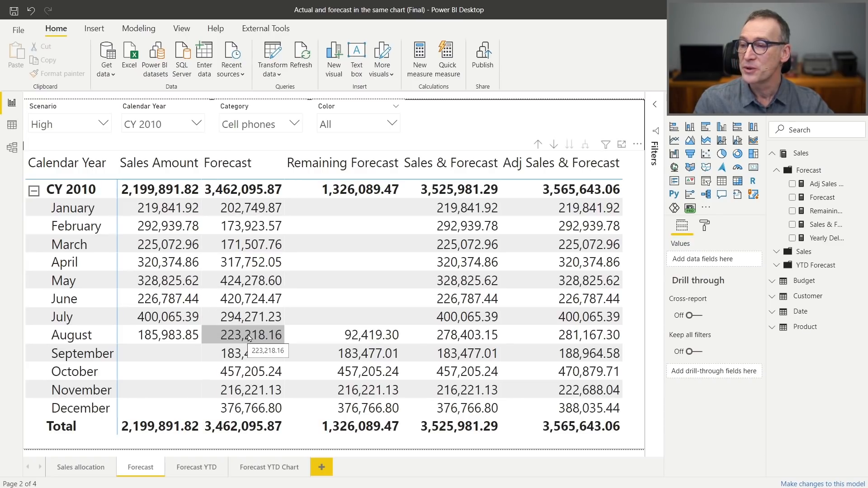
- On the Forecast YTD page, examine the YTD Forecast measure's formula and the Remaining Forecast measure's formula
{"action": "left_click", "coordinate": [203, 471]}
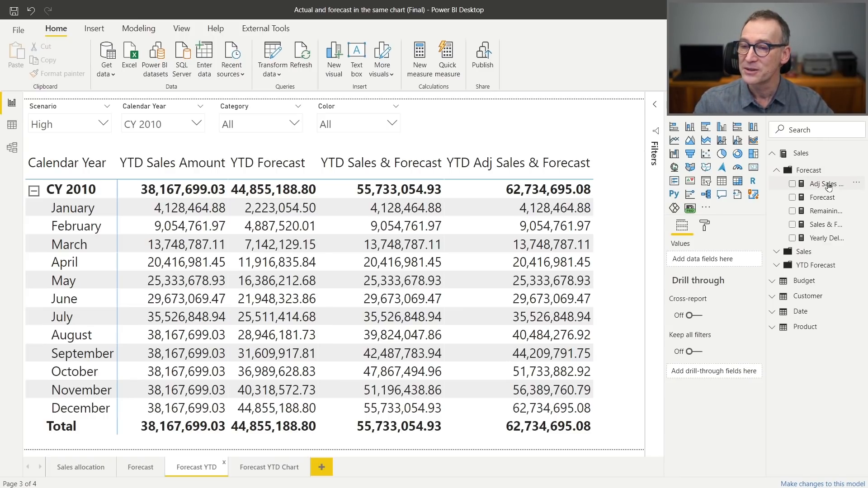
{"action": "left_click", "coordinate": [778, 267]}
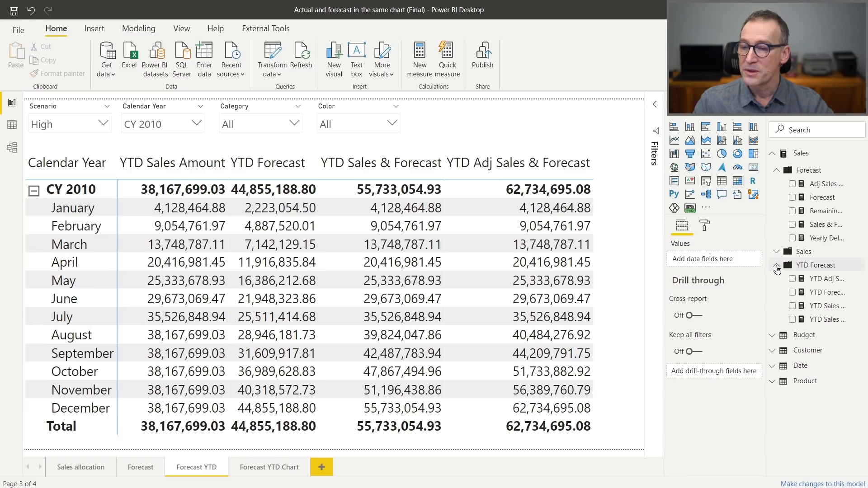
{"action": "left_click", "coordinate": [828, 293]}
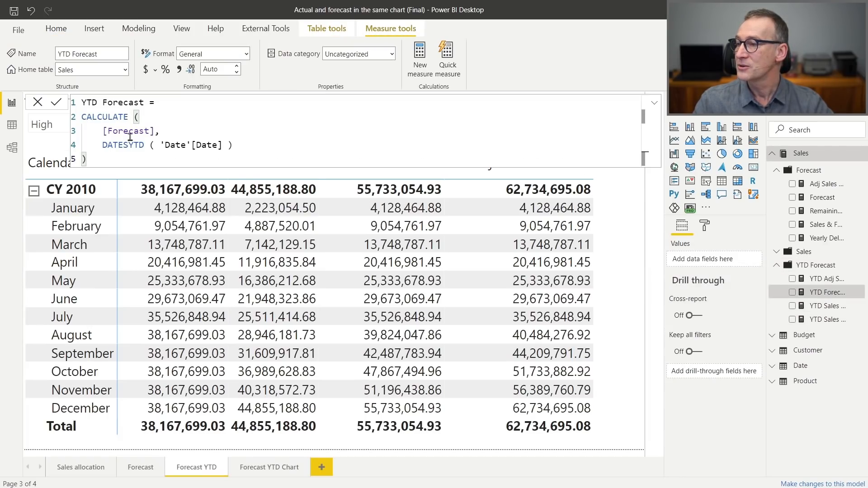
{"action": "scroll", "coordinate": [277, 143], "scroll_direction": "up", "scroll_amount": 2}
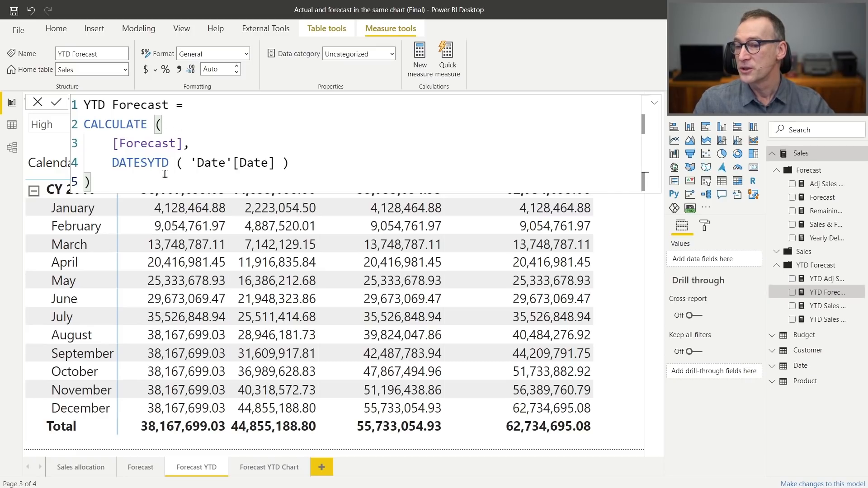
{"action": "left_click", "coordinate": [836, 213]}
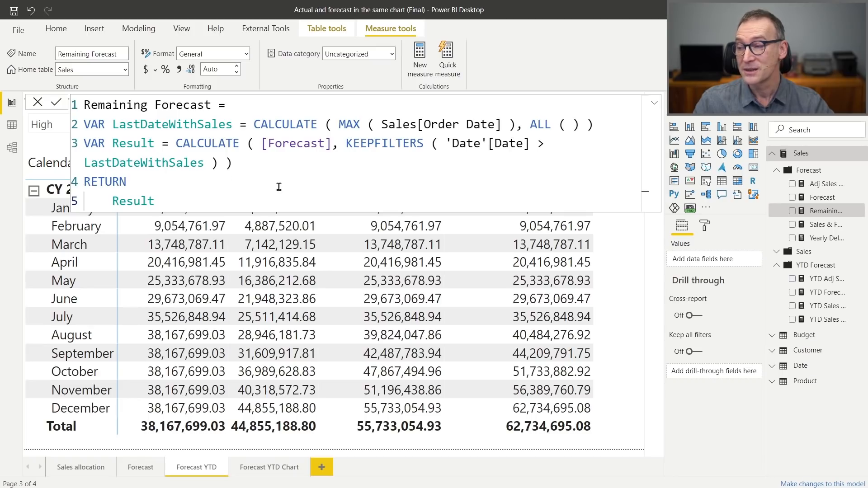
- Show the Forecast YTD Chart page without the formula editor and examine the year-to-date sales and forecast lines
{"action": "left_click", "coordinate": [268, 468]}
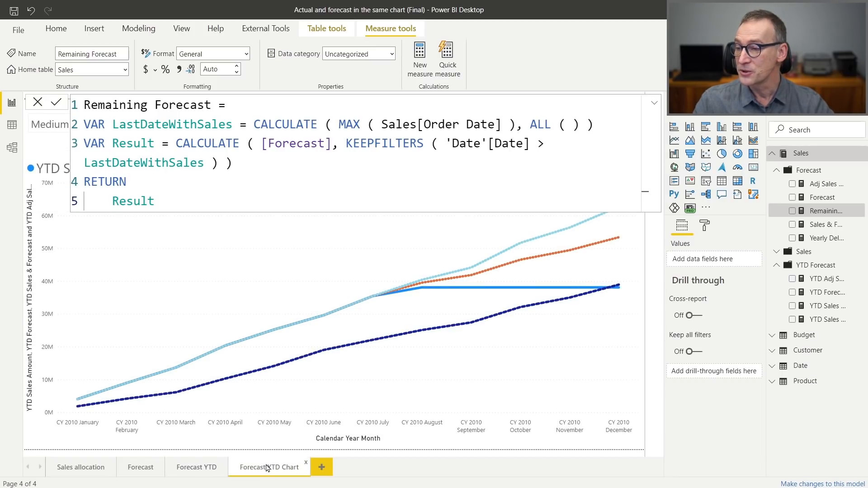
{"action": "left_click", "coordinate": [449, 459]}
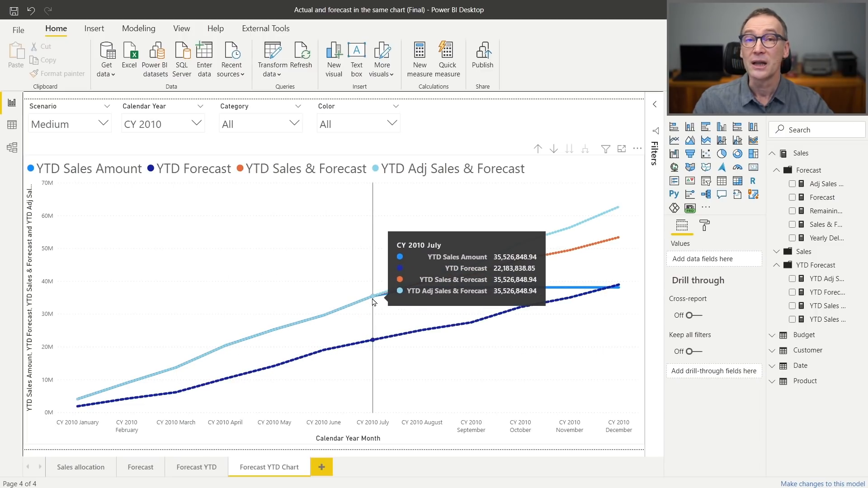
{"action": "left_click", "coordinate": [463, 276]}
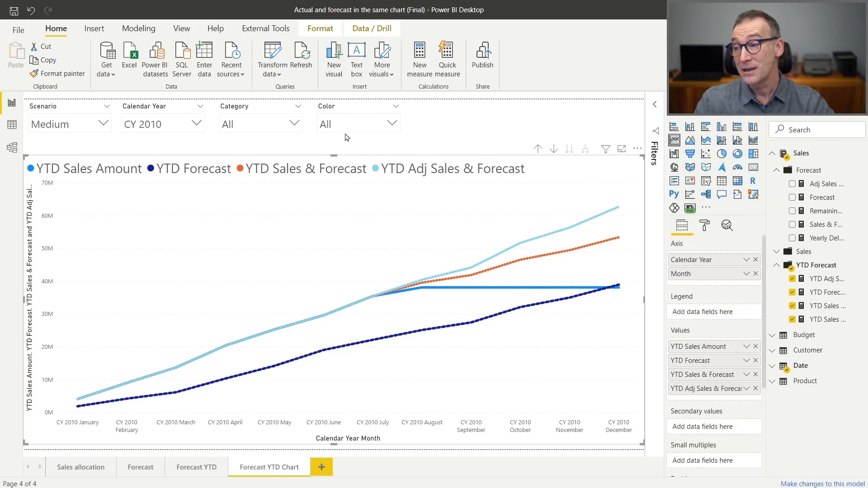
- Filter the year-to-date chart by Cell phones, Games and Home Appliances in turn, ending on the Music, Movies category
{"action": "left_click", "coordinate": [285, 127]}
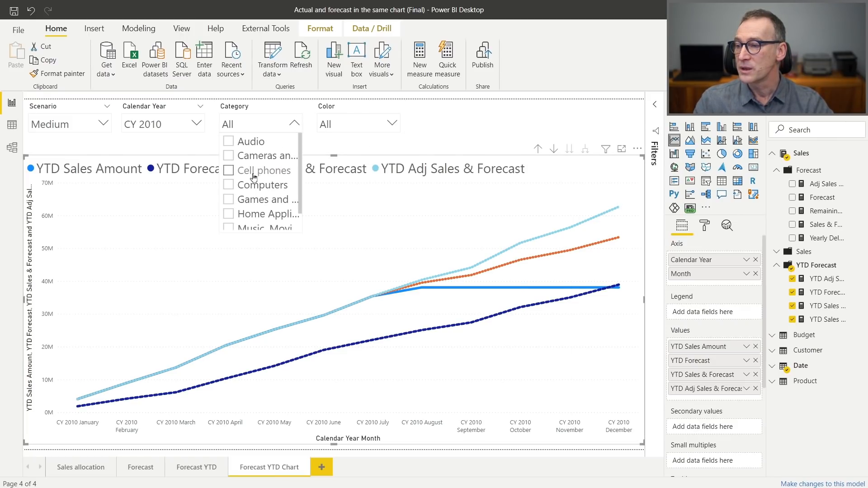
{"action": "left_click", "coordinate": [253, 171]}
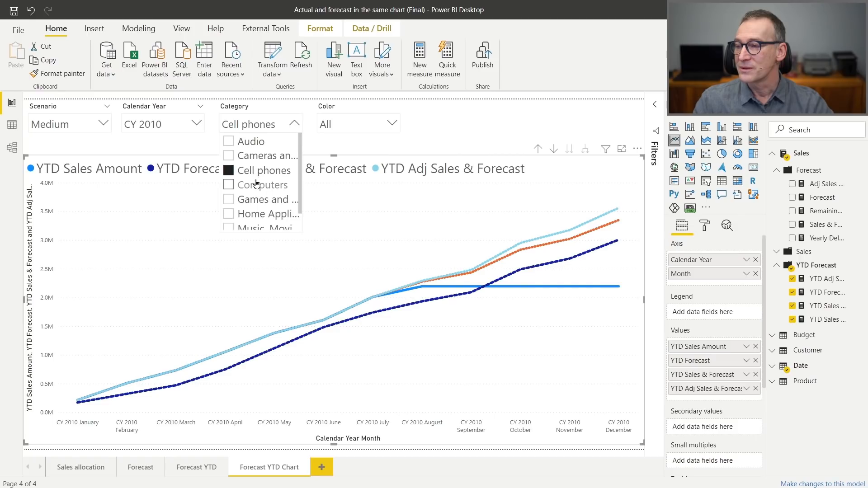
{"action": "left_click", "coordinate": [255, 201]}
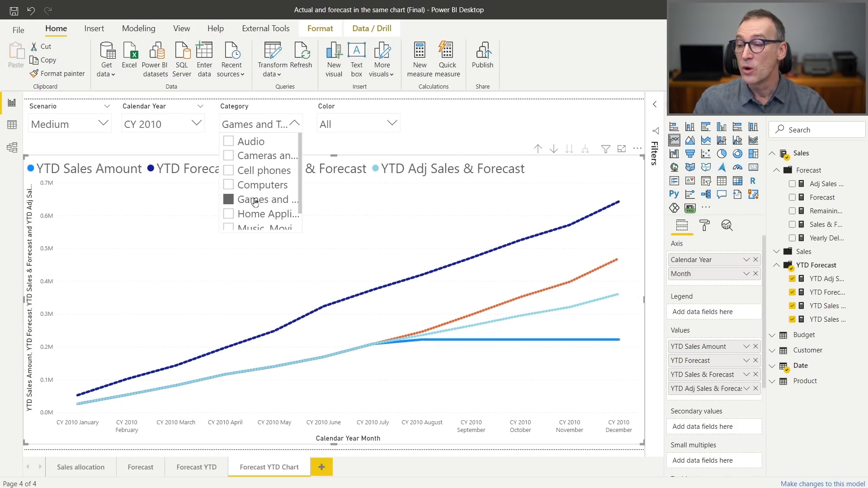
{"action": "left_click", "coordinate": [255, 213]}
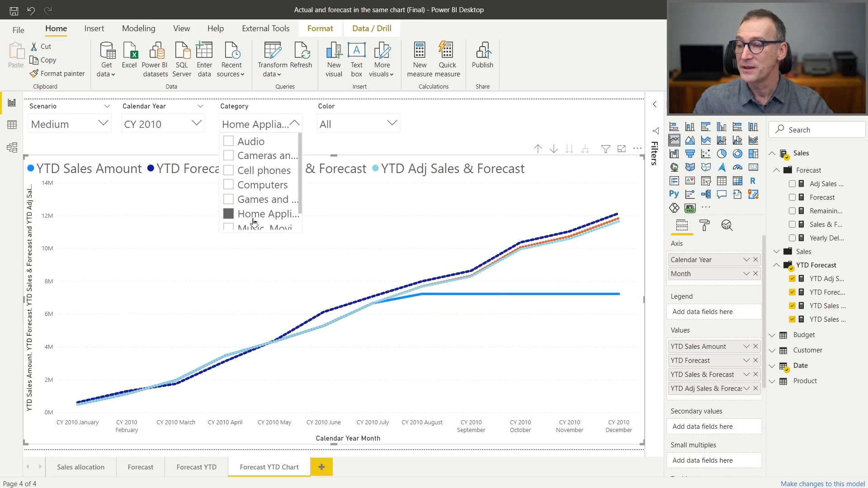
{"action": "left_click", "coordinate": [252, 229]}
{"action": "scroll", "coordinate": [253, 190], "scroll_direction": "down", "scroll_amount": 1}
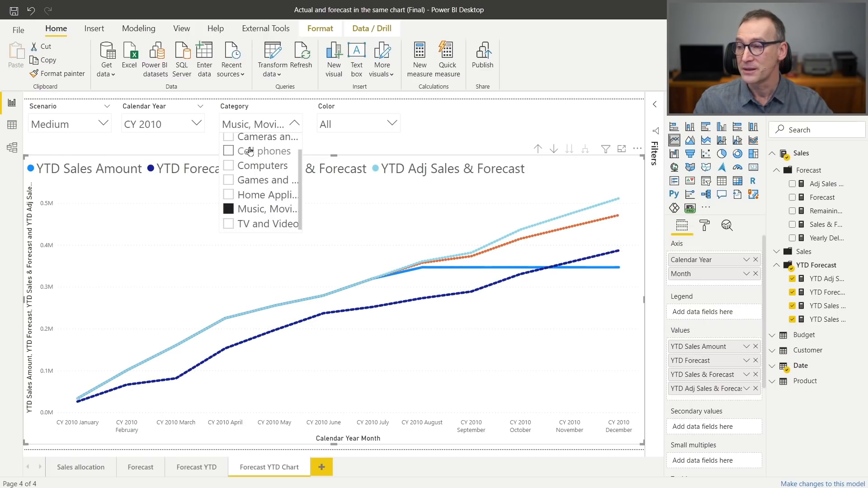
- Filter the year-to-date chart by the colors Gold and Blue in turn, ending on Black, and close the color list
{"action": "left_click", "coordinate": [371, 126]}
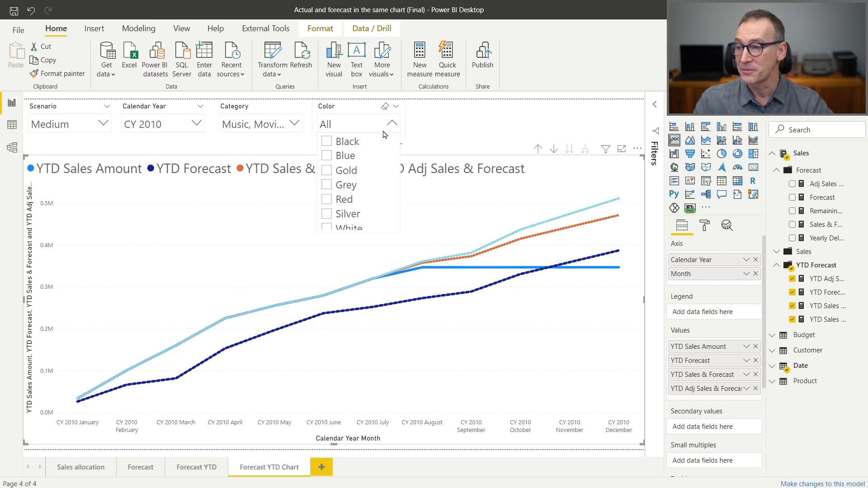
{"action": "left_click", "coordinate": [350, 171]}
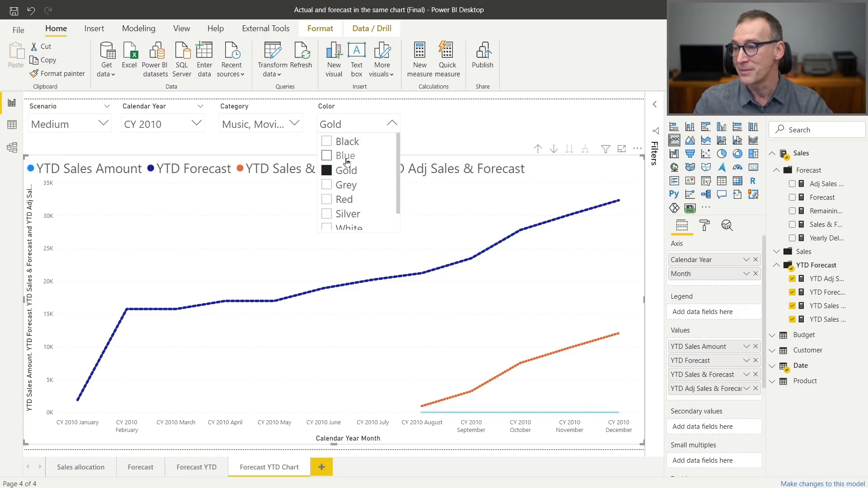
{"action": "left_click", "coordinate": [345, 158]}
{"action": "left_click", "coordinate": [344, 142]}
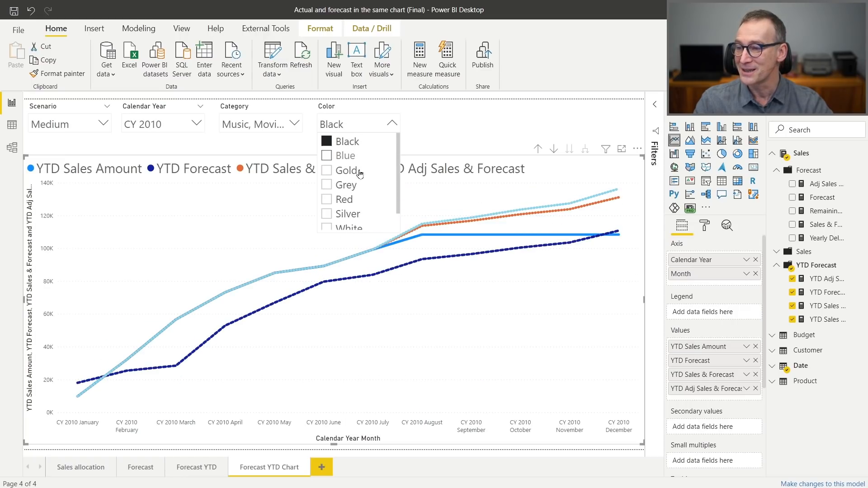
{"action": "left_click", "coordinate": [428, 315]}
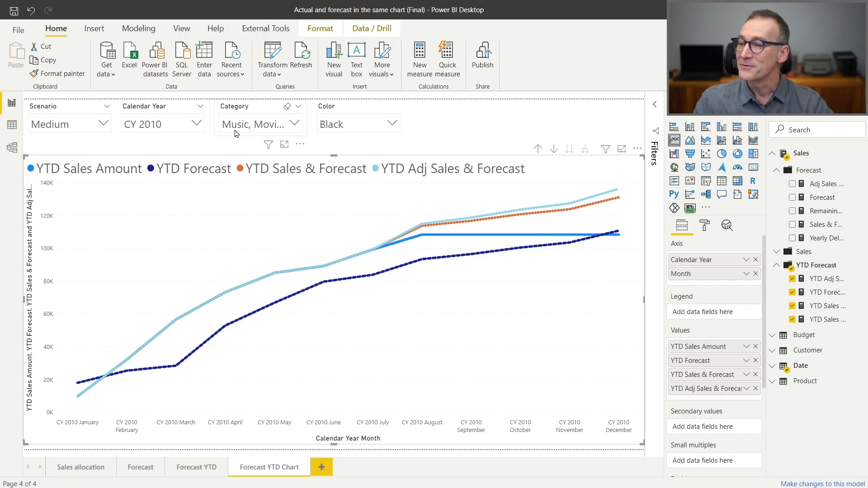